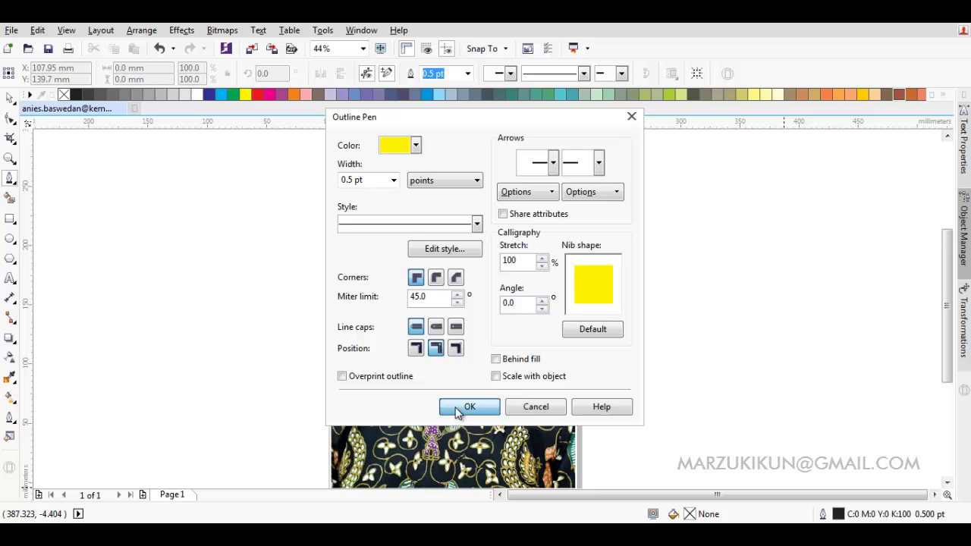
Step: Set the default outline to yellow at 0.5 pt and the default fill to uniform C100 M100 Y100 K100
click(468, 407)
double_click(691, 514)
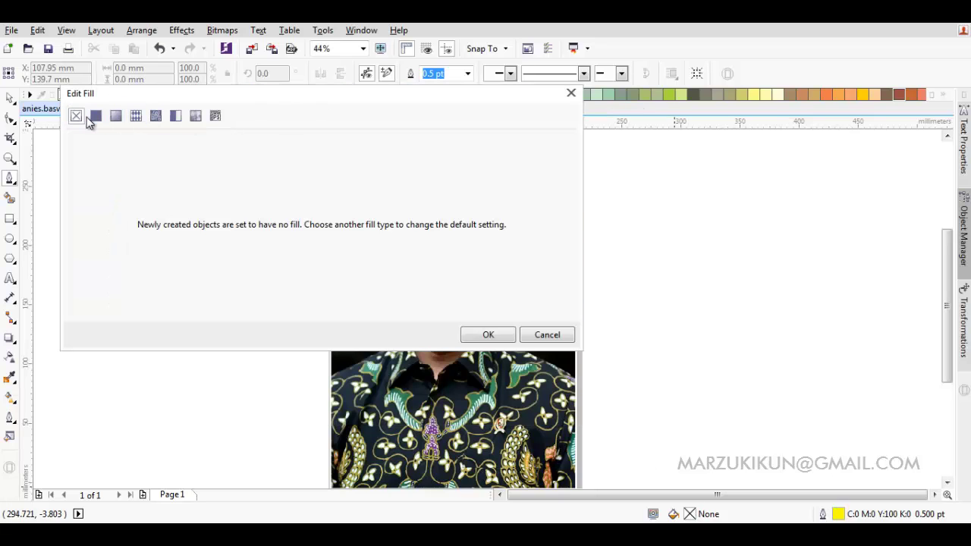
click(96, 116)
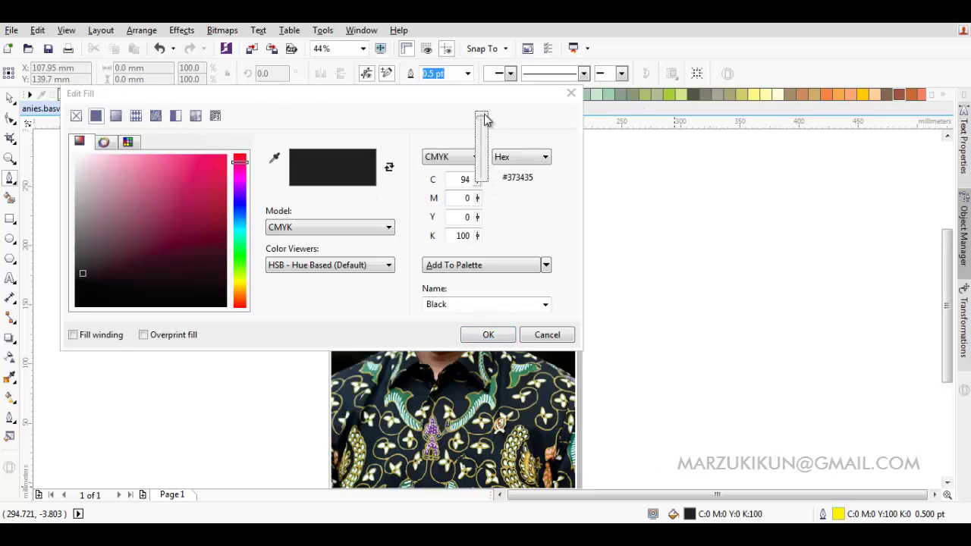
drag(484, 119, 490, 183)
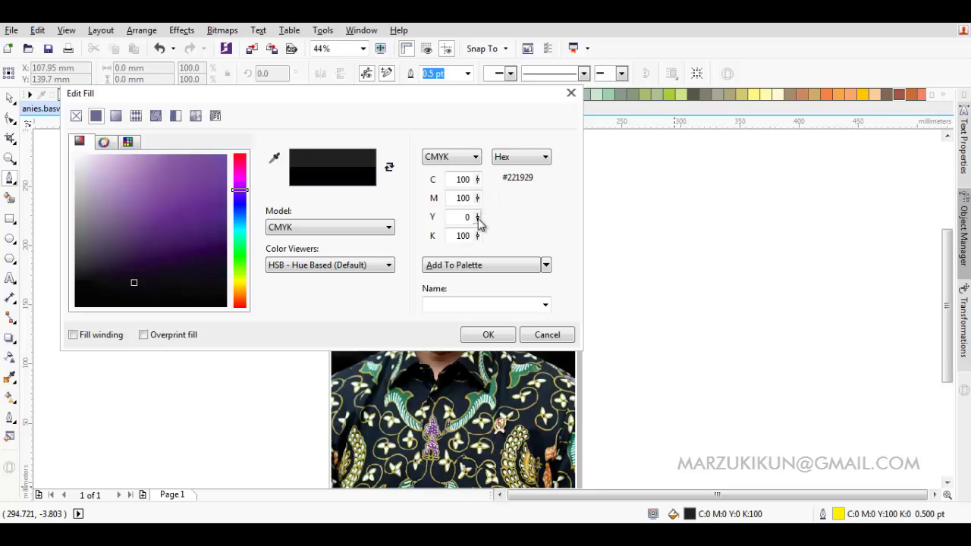
drag(492, 132, 480, 236)
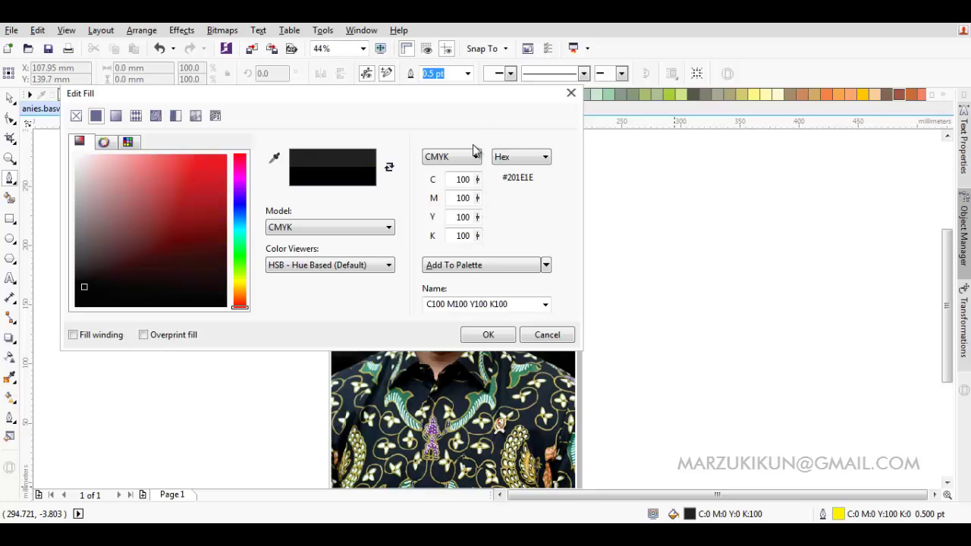
click(488, 335)
scroll(455, 250, up, 5)
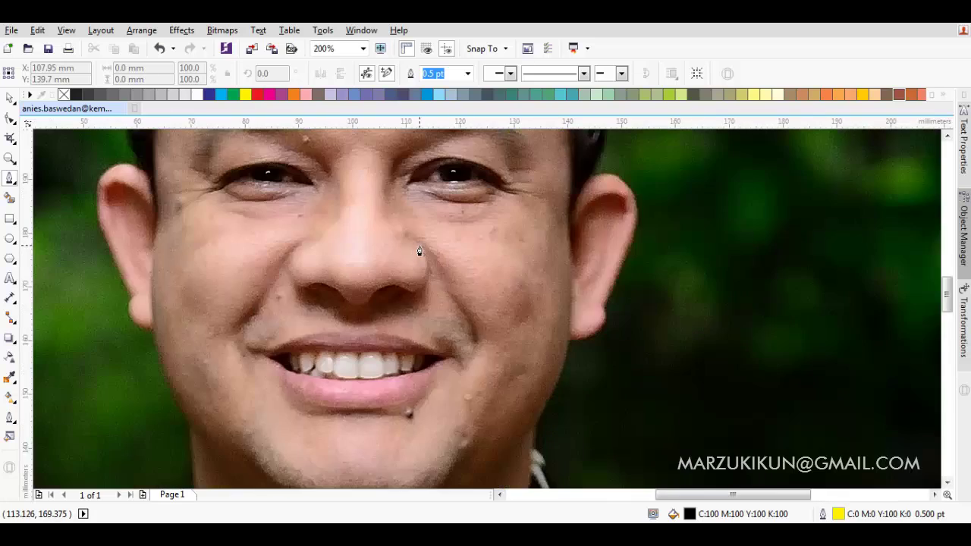
scroll(467, 298, up, 2)
drag(339, 331, 373, 352)
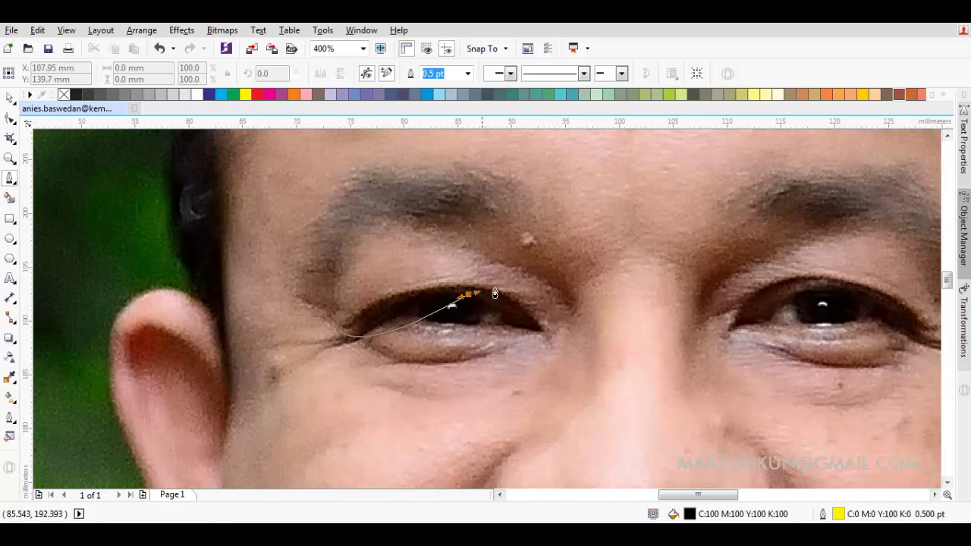
drag(495, 293, 536, 289)
drag(536, 328, 382, 188)
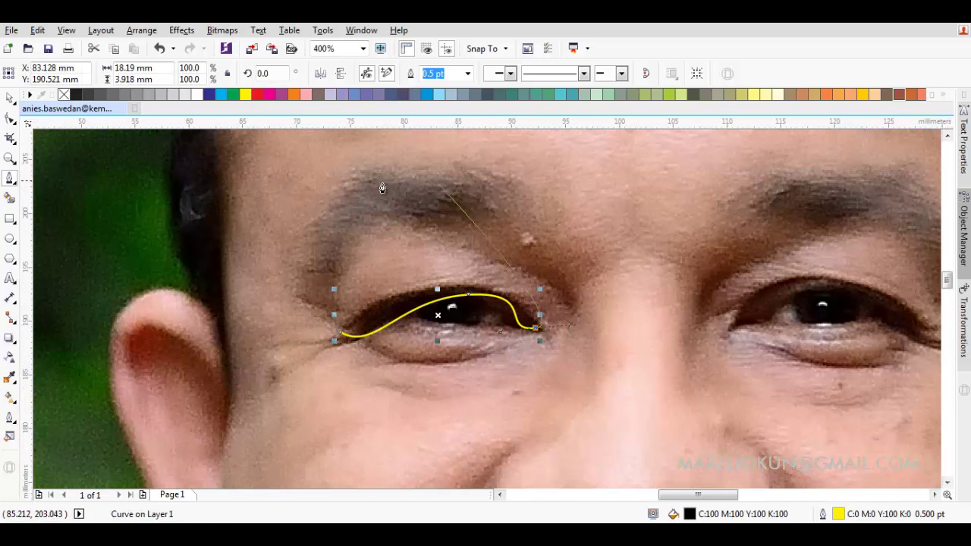
click(160, 48)
click(159, 49)
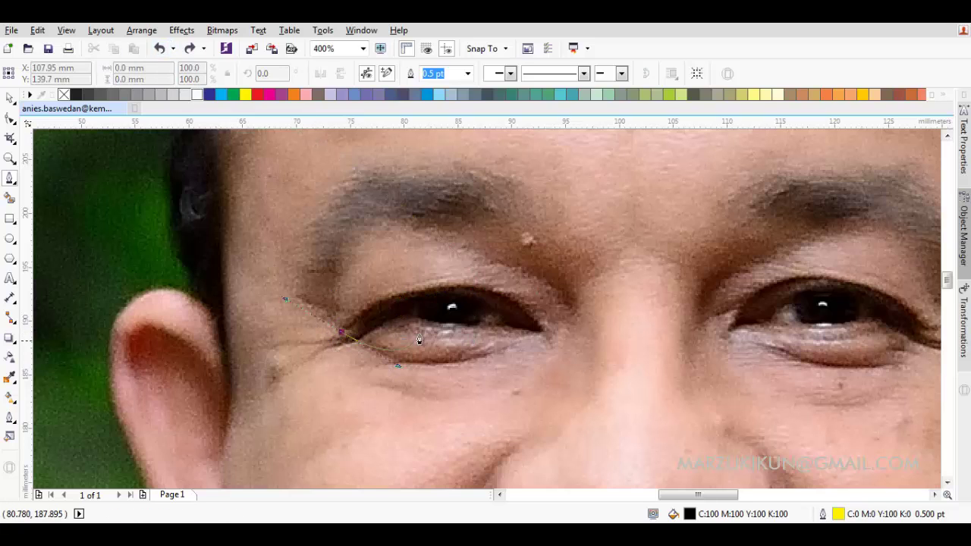
Step: Trace a closed lash-line shape along the upper edge of the subject's right eye, about 18.6 mm wide and 4.4 mm high
drag(512, 304, 442, 326)
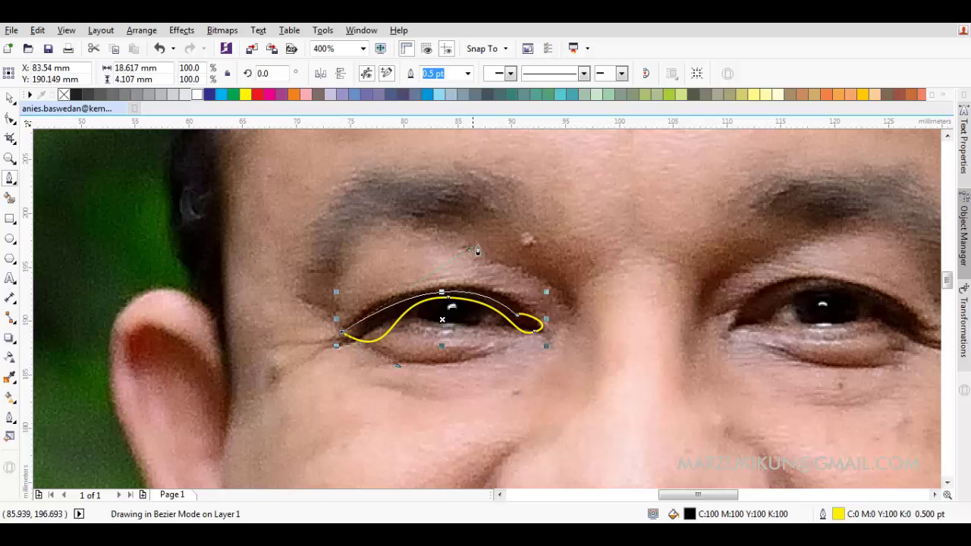
click(342, 332)
key(F10)
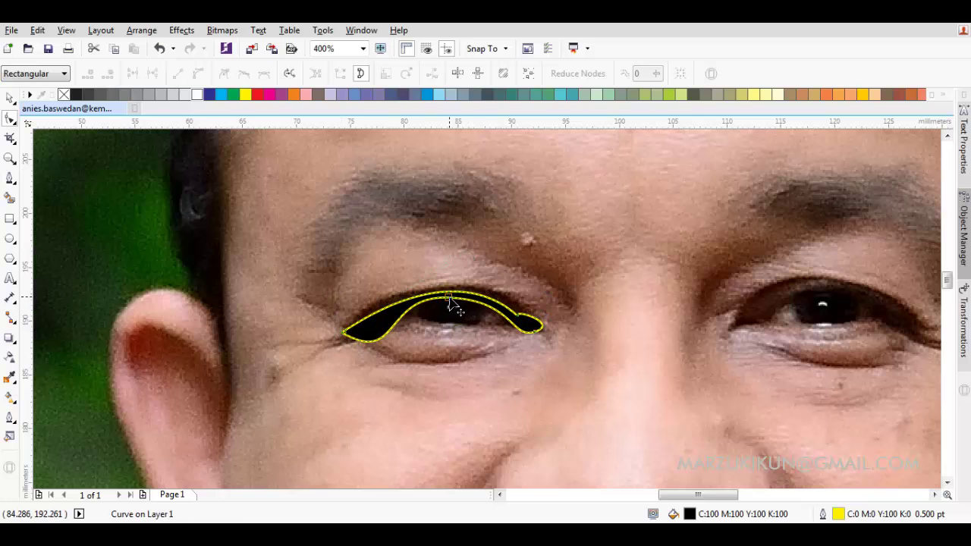
key(F5)
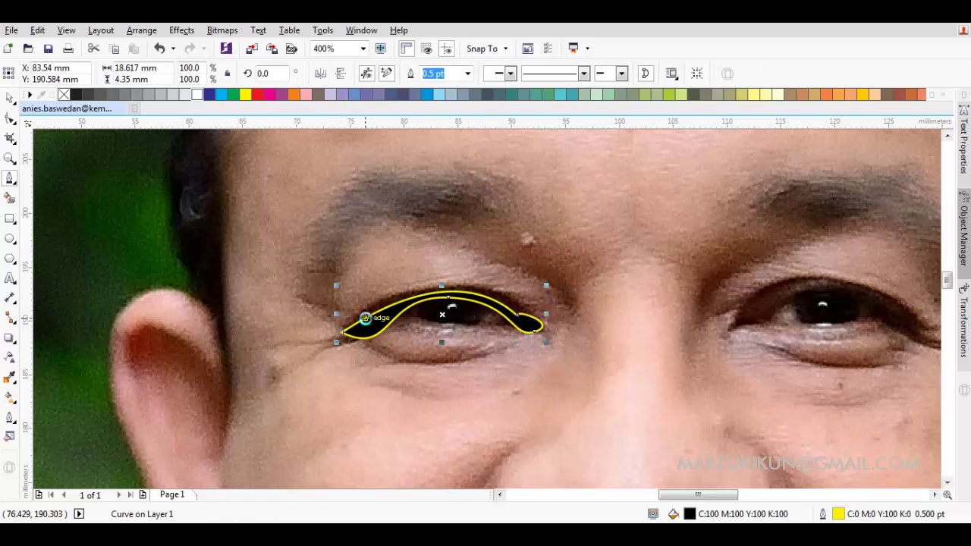
Step: Trace a second closed curved shape just above the lash line, following the upper eyelid of the same eye
scroll(521, 308, up, 2)
drag(174, 334, 213, 300)
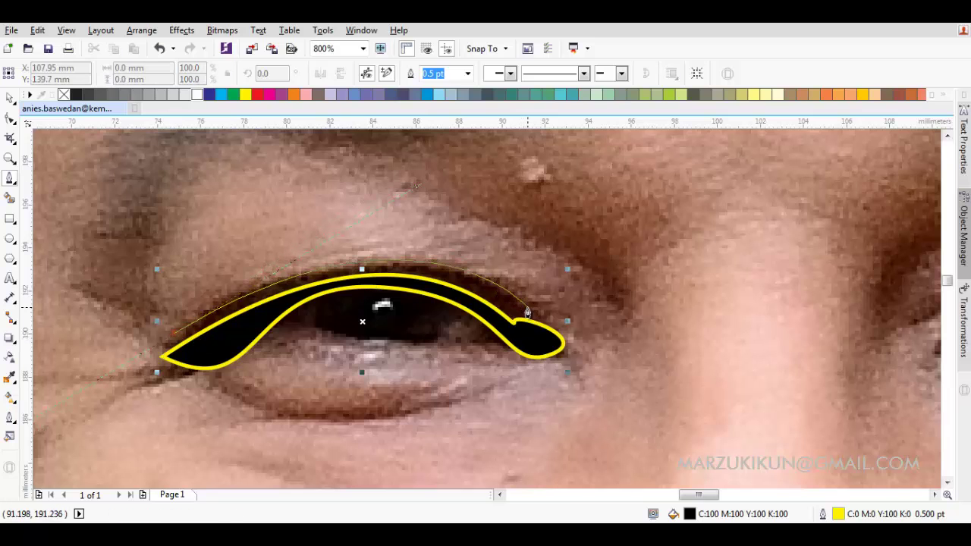
click(526, 307)
drag(173, 339, 410, 243)
Step: Trace a thin closed shape along the lower lid and a crease shape beneath the eye, about 10.6 mm wide and 2 mm high
drag(304, 295, 489, 339)
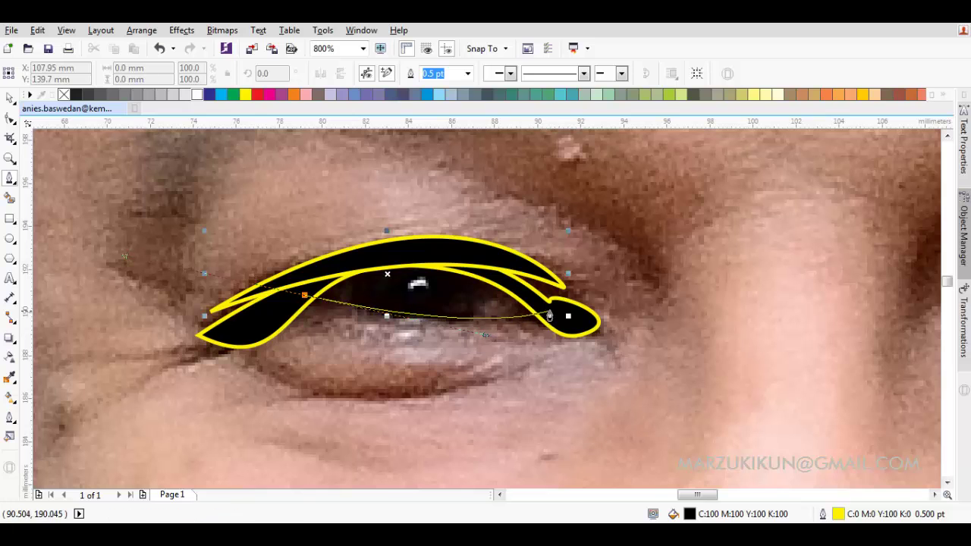
click(549, 316)
drag(304, 298, 286, 334)
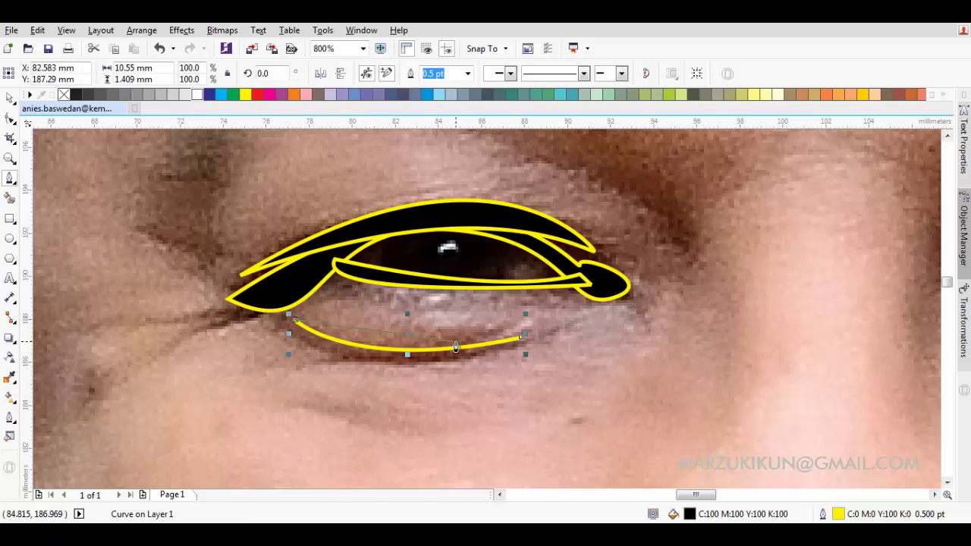
drag(300, 408, 304, 404)
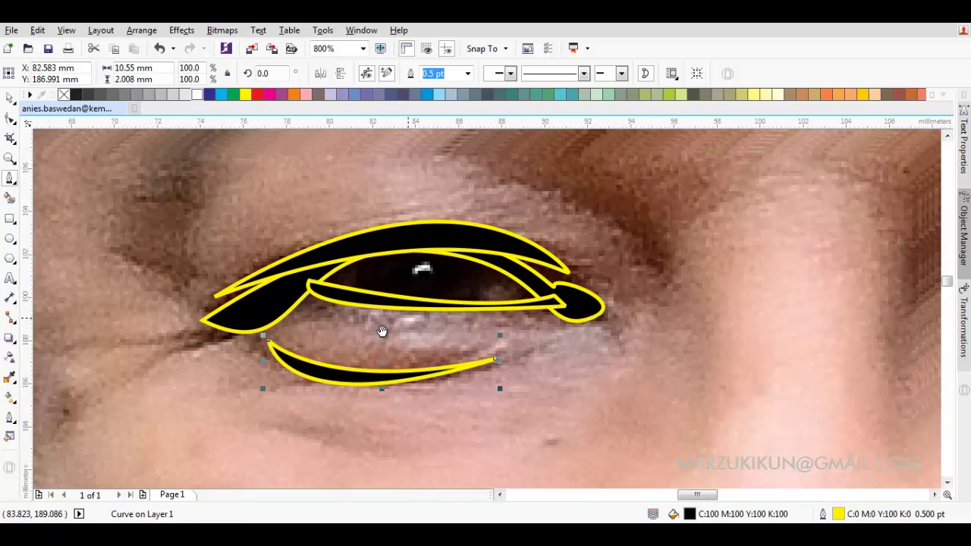
Step: Draw a circle about 5.8 mm in diameter over the iris, remove its fill and nudge it into alignment
click(12, 241)
scroll(327, 294, up, 2)
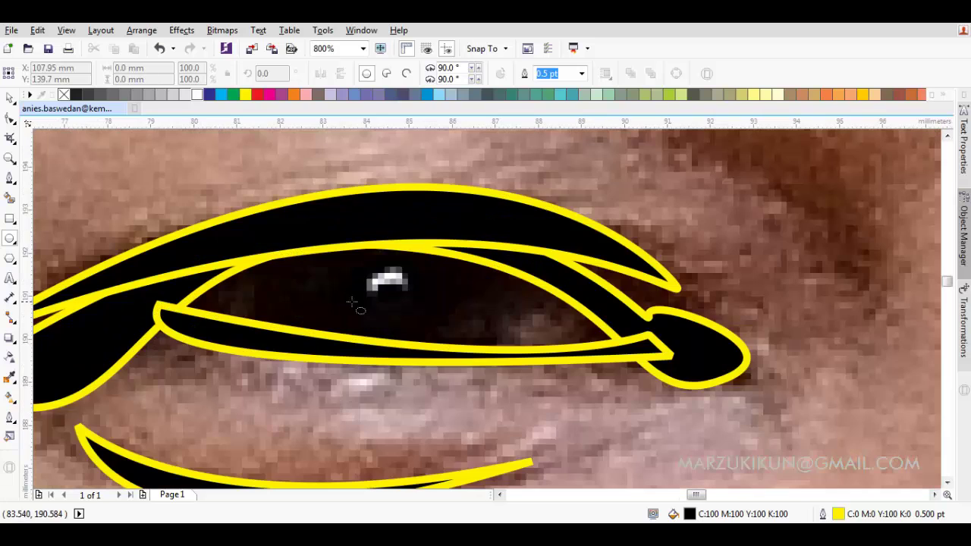
drag(378, 283, 457, 408)
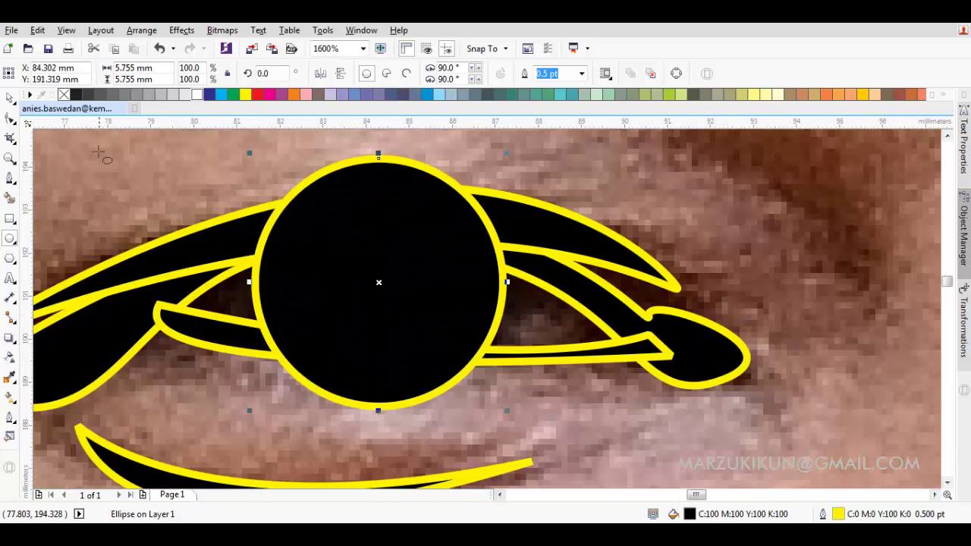
click(63, 94)
key(space)
key(Right)
key(Right)
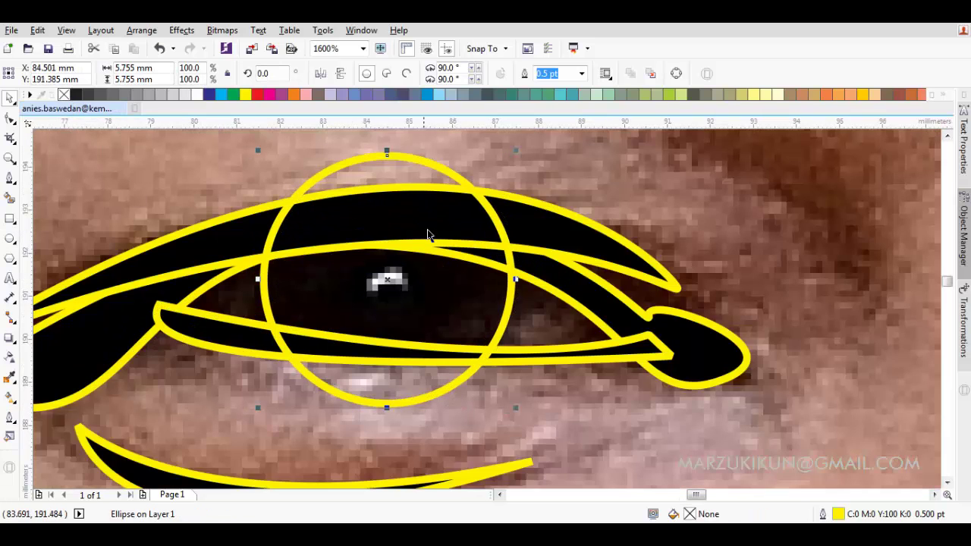
Step: Order the iris circle directly in front of the photo, so it lies behind the eyelid shapes
scroll(429, 235, up, 1)
right_click(431, 244)
mouse_move(474, 375)
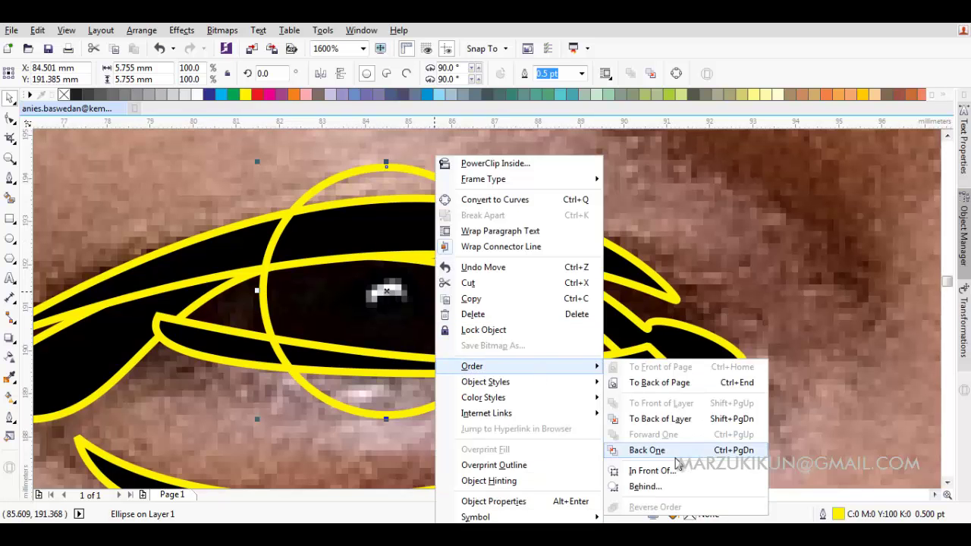
click(662, 463)
click(660, 220)
Step: Trace the inner edge of a cutting shape along the upper and lower lid shapes bordering the iris
click(9, 178)
click(98, 270)
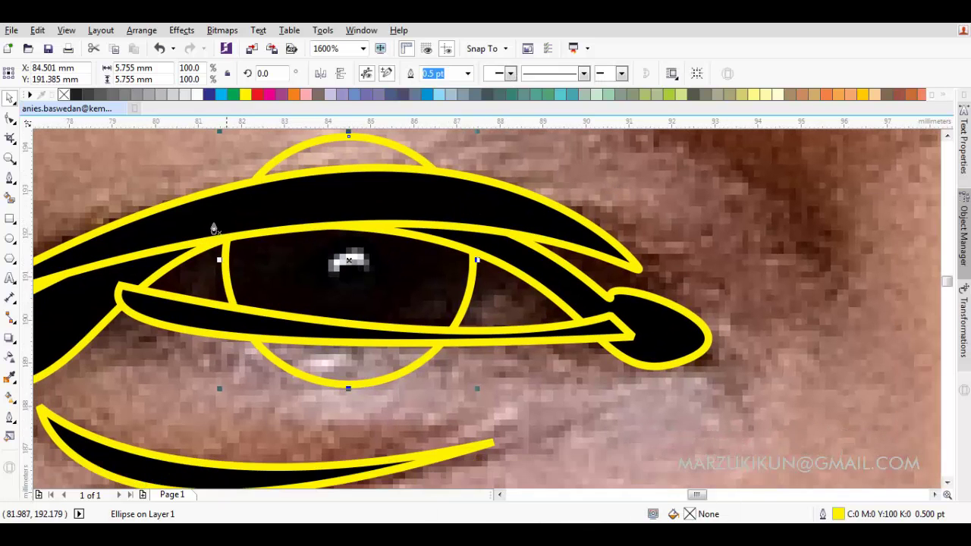
click(171, 232)
click(540, 264)
click(524, 332)
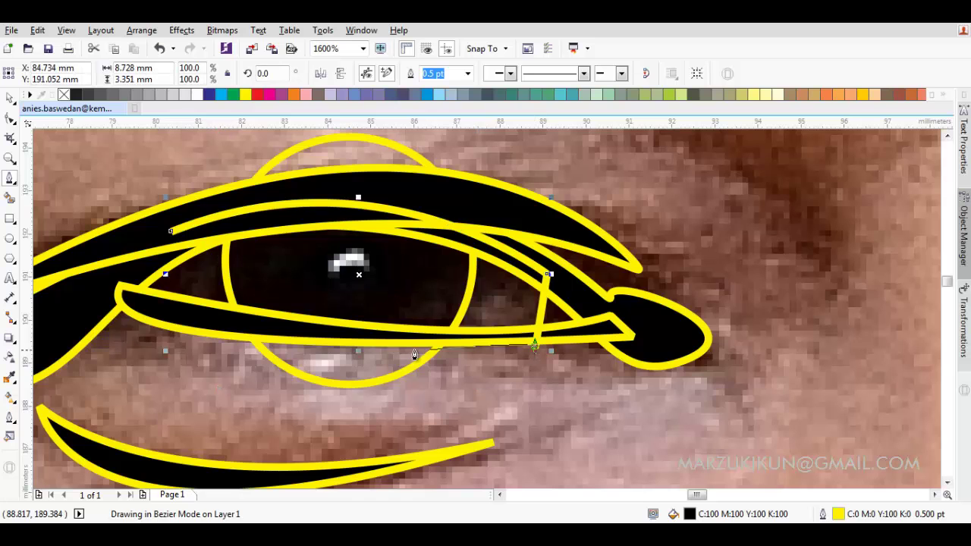
scroll(379, 325, up, 1)
click(429, 332)
click(69, 295)
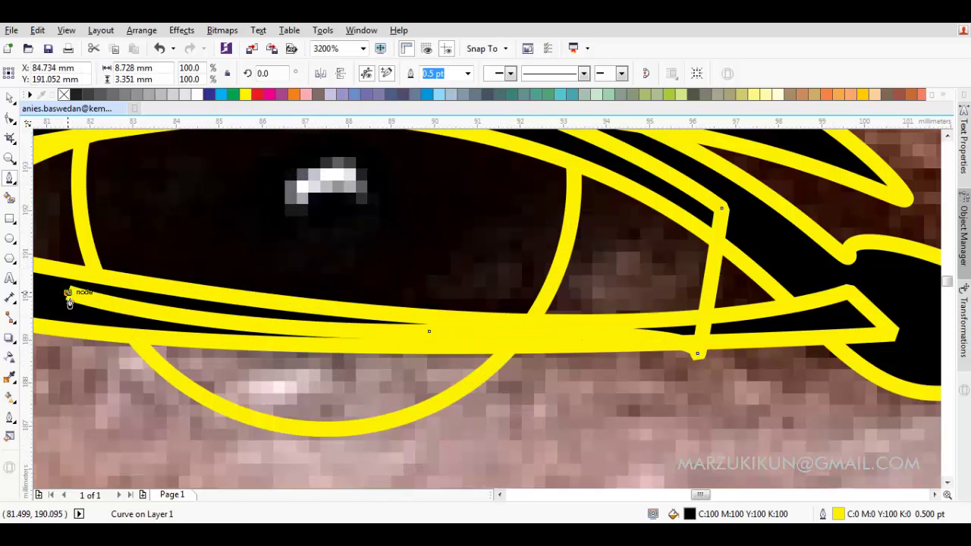
Step: Close the cutting shape around the outside of the eye opening and use it to trim the iris circle
scroll(67, 293, down, 1)
drag(103, 383, 250, 420)
scroll(350, 351, down, 1)
click(668, 289)
drag(442, 200, 427, 222)
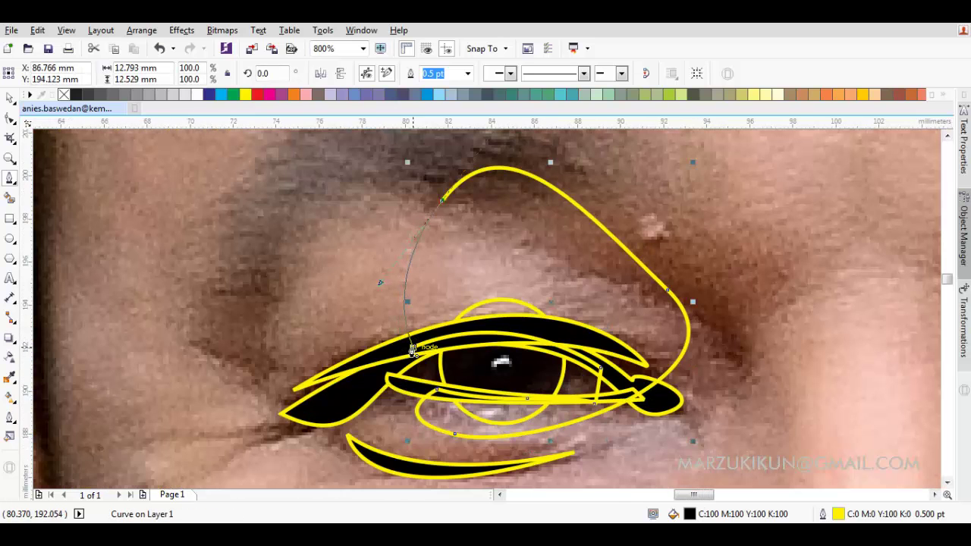
click(412, 349)
key(space)
click(502, 74)
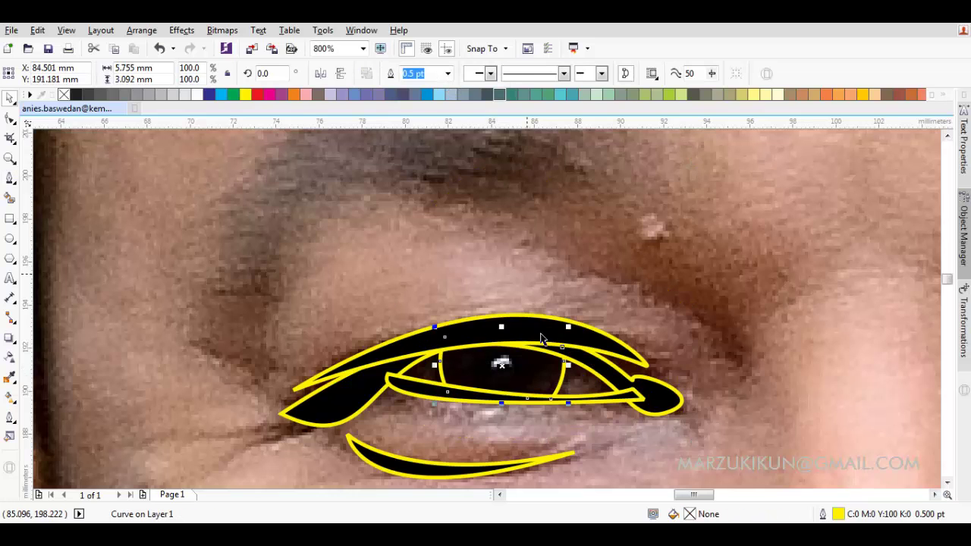
Step: Draw a white-filled highlight circle about 0.7 mm in diameter on the iris, and fill the iris with black sampled from the eyelid
scroll(595, 427, up, 1)
click(11, 238)
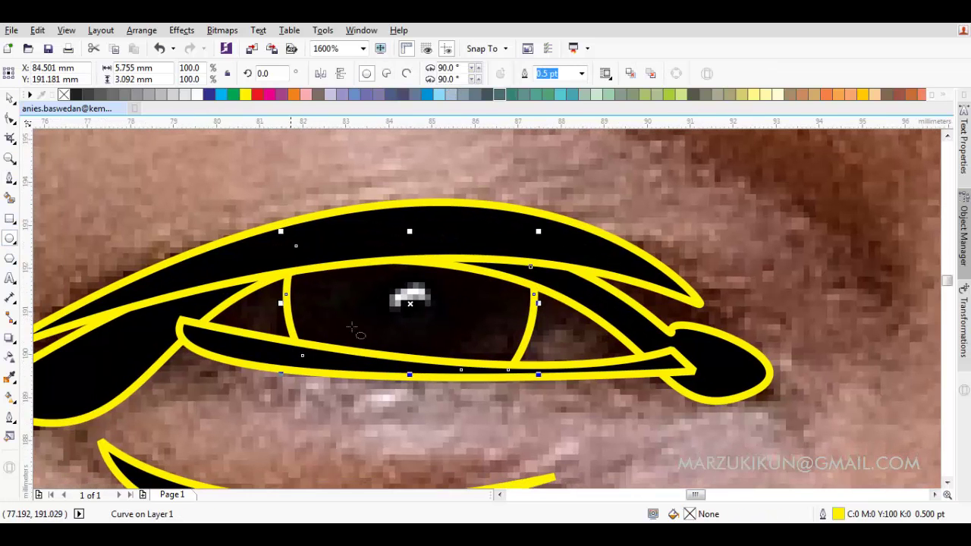
drag(415, 295, 436, 315)
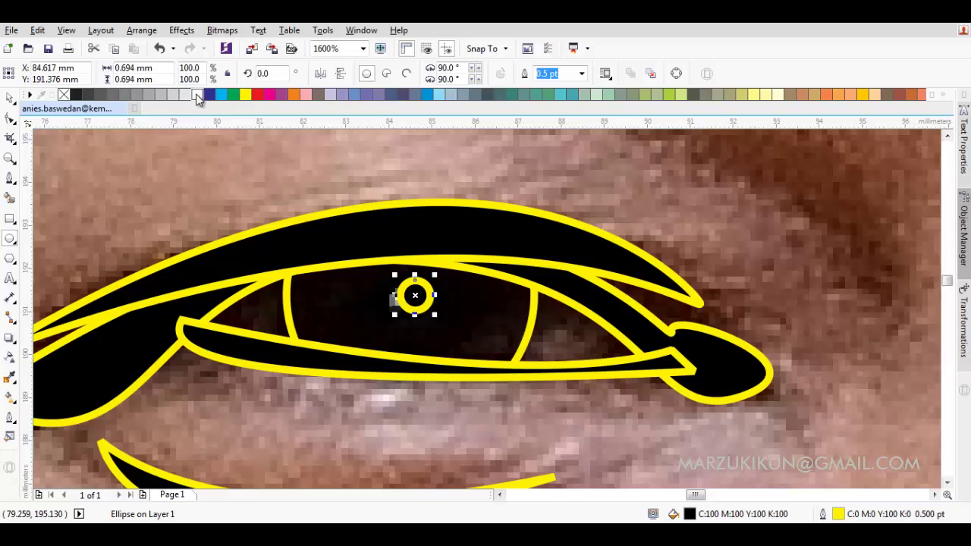
click(10, 377)
click(292, 240)
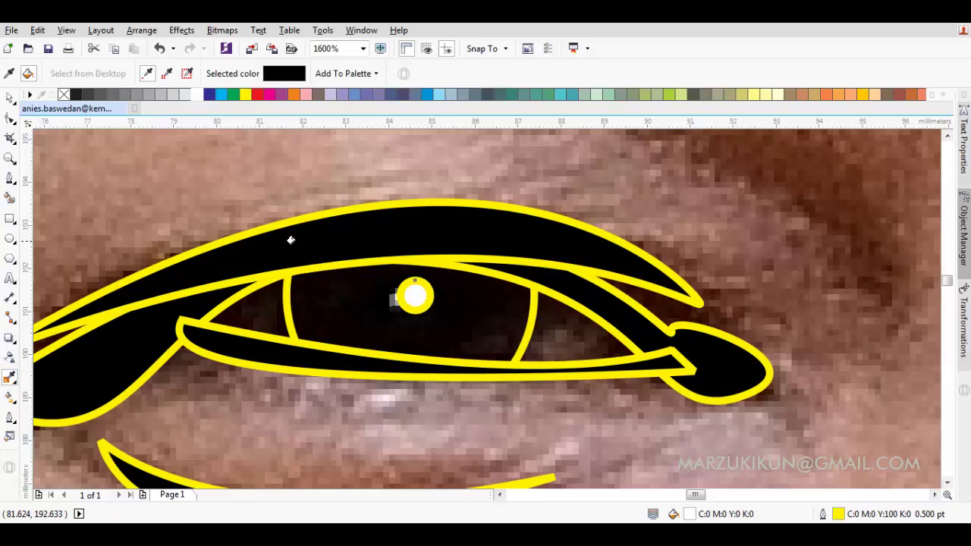
Step: Trace a closed eye-white shape around the iris, about 8.3 mm wide and 2.8 mm high, and fill it with 10% black
key(F5)
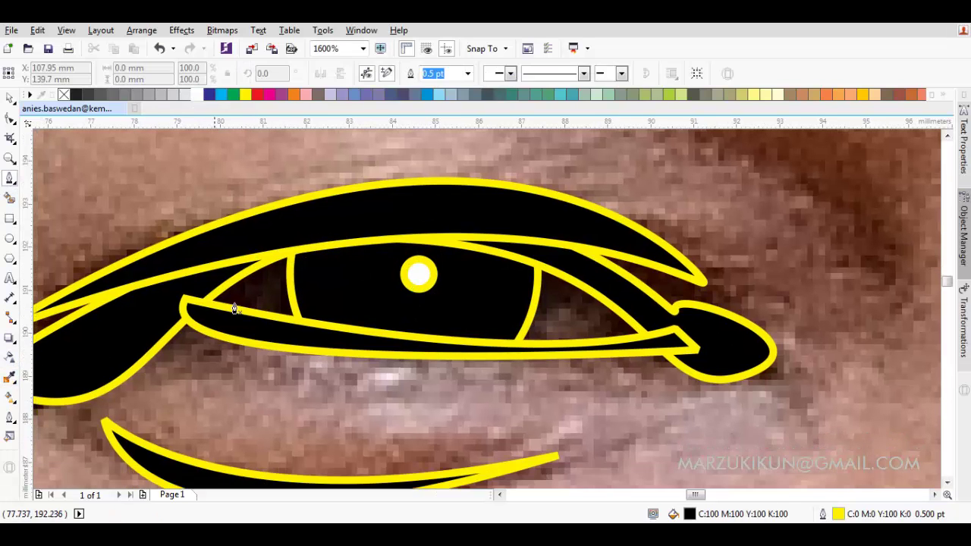
scroll(291, 339, up, 1)
scroll(254, 270, down, 1)
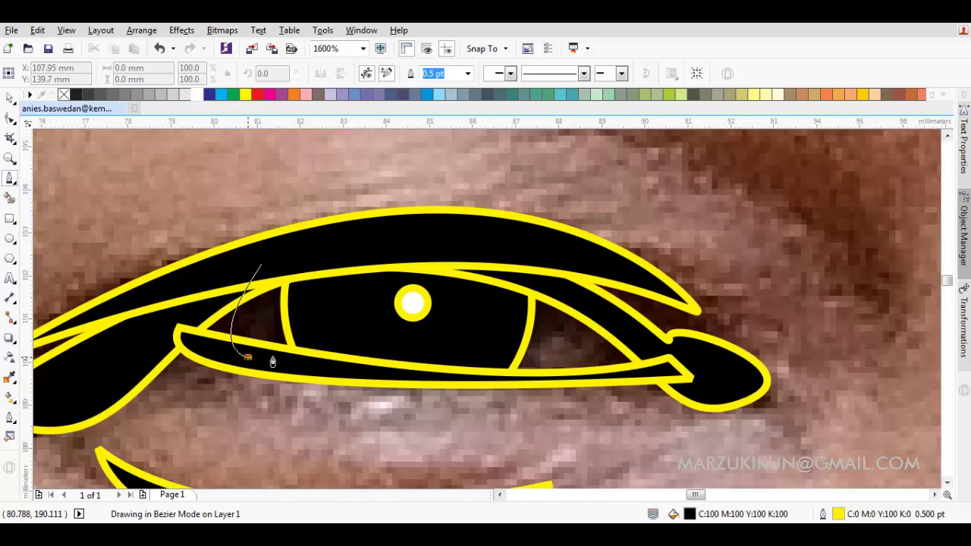
drag(272, 362, 273, 362)
drag(541, 378, 637, 383)
click(540, 271)
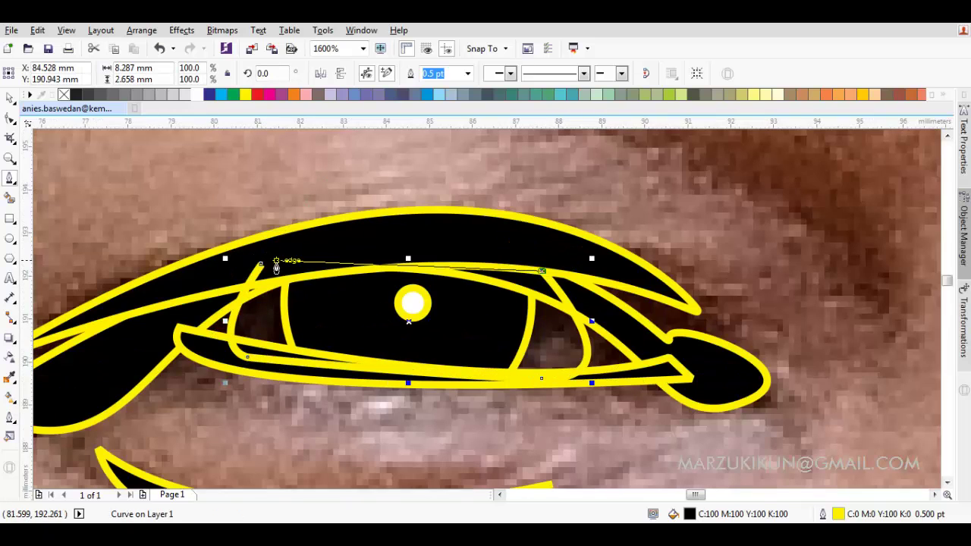
drag(260, 264, 379, 244)
click(184, 96)
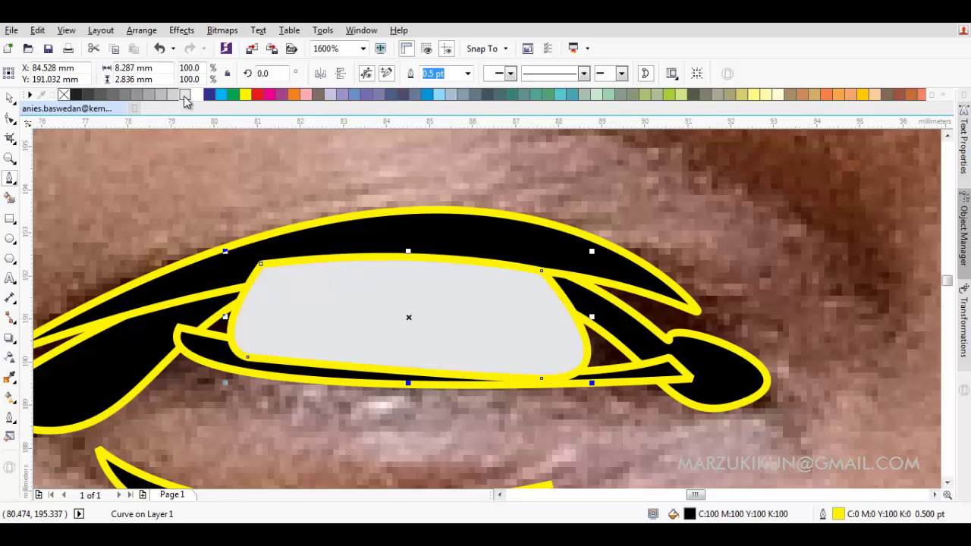
Step: Order the light grey eye-white shape directly in front of the photo, behind the iris and eyelid shapes
right_click(323, 294)
mouse_move(357, 367)
click(538, 449)
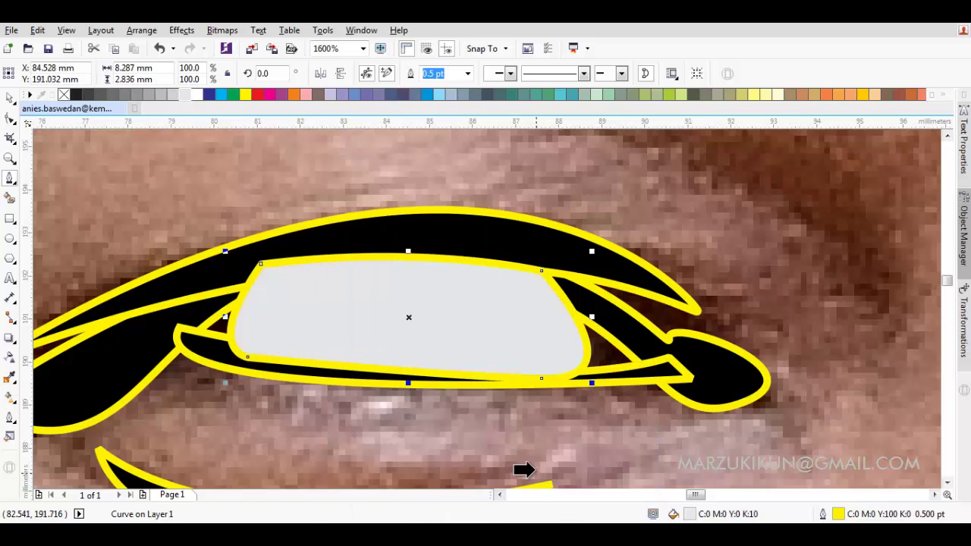
Step: Trace a larger closed shape around the eye white, about 10 mm wide and 3 mm high, and fill it with 50% black
scroll(579, 334, up, 1)
click(631, 429)
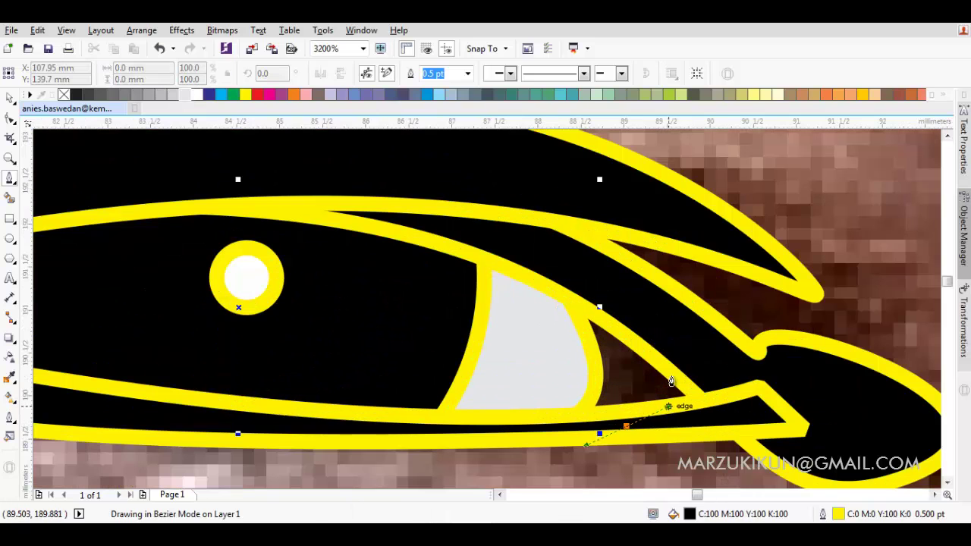
click(636, 356)
click(634, 280)
scroll(620, 264, down, 1)
drag(330, 206, 332, 206)
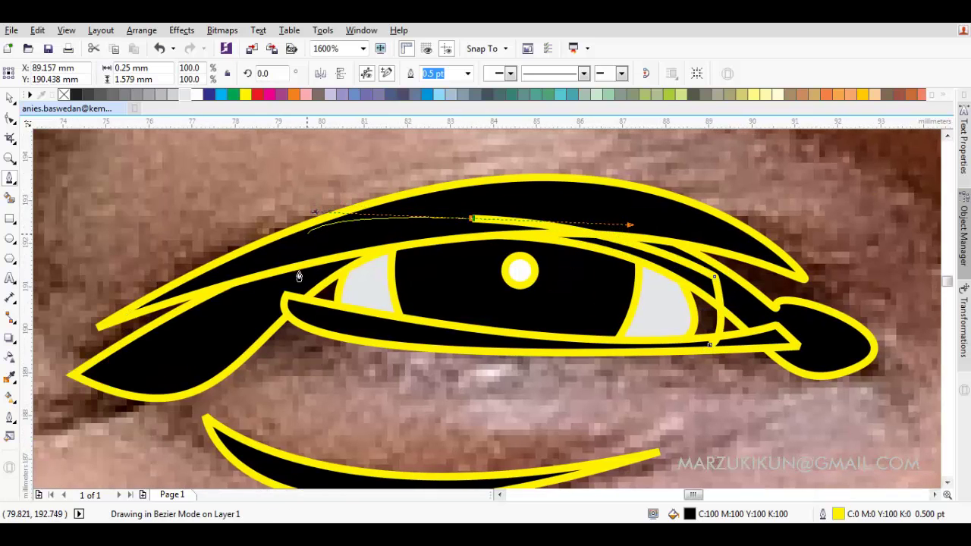
click(292, 303)
drag(713, 346, 362, 355)
click(146, 96)
Step: Order the 50% black eye-white shading shape in front of the photo, behind the light grey eye white and lid shapes
right_click(504, 296)
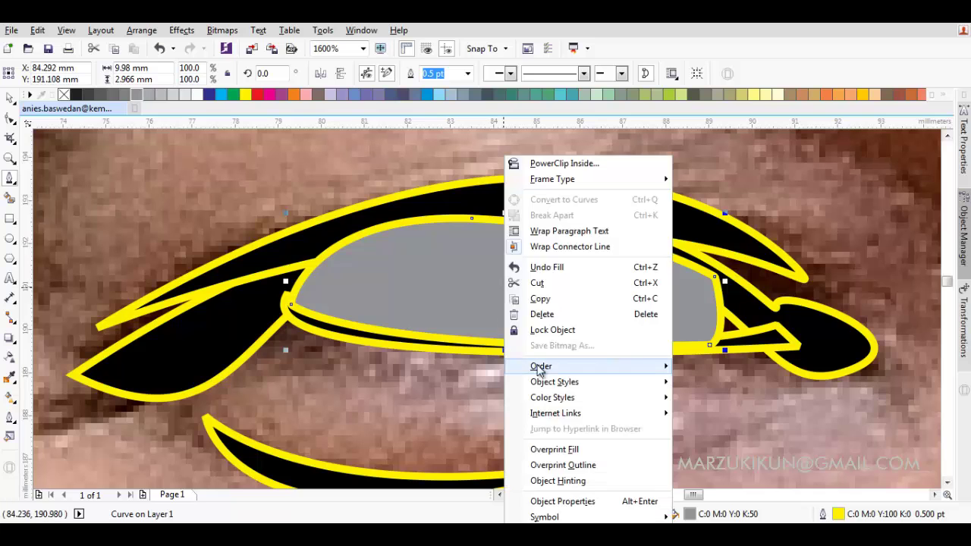
mouse_move(533, 364)
click(721, 442)
Step: Trace a closed tear-duct shape at the eye's inner corner, about 2.6 mm wide and 1.5 mm high, and fill it with red
scroll(732, 364, up, 1)
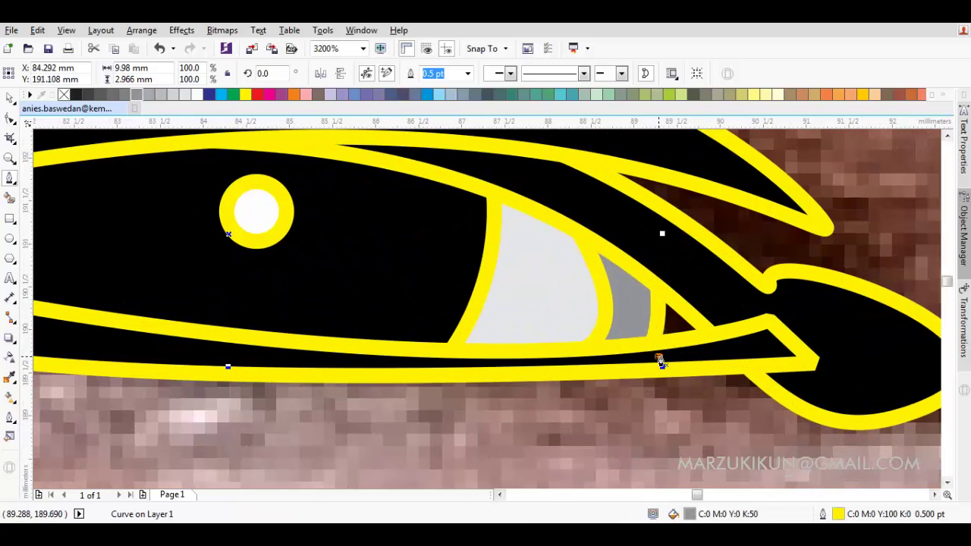
click(756, 313)
drag(578, 232, 505, 247)
drag(658, 357, 558, 363)
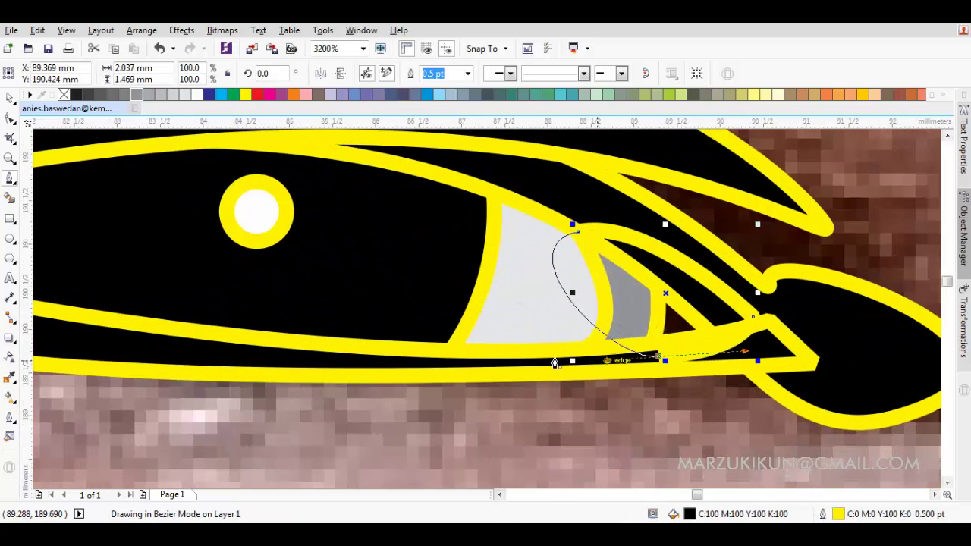
click(755, 314)
click(257, 96)
Step: Order the red corner shape directly in front of the photo, behind the eye-white and lid shapes
right_click(612, 310)
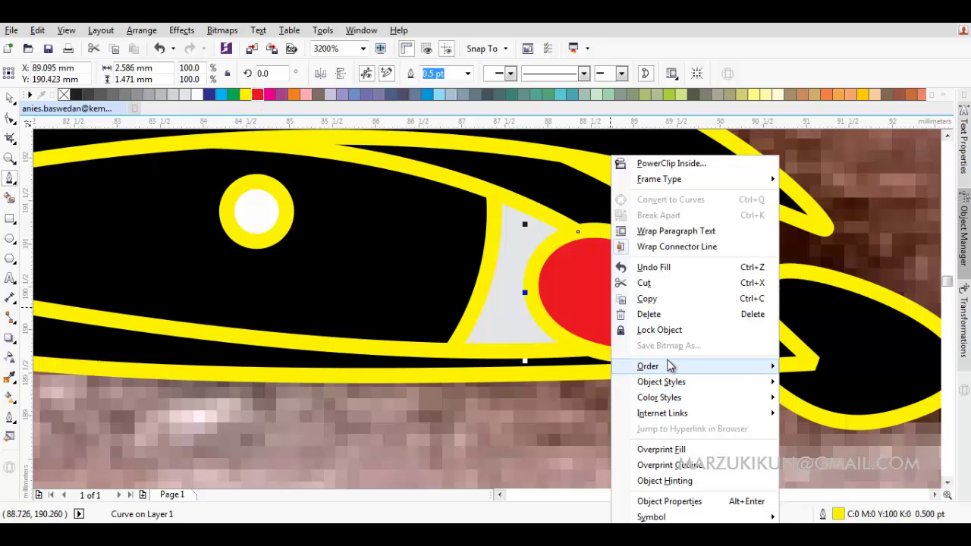
mouse_move(672, 366)
click(812, 463)
click(730, 443)
Step: Trace the main part of the eyebrow above the finished eye as a closed black shape about 18 mm wide
scroll(720, 444, down, 3)
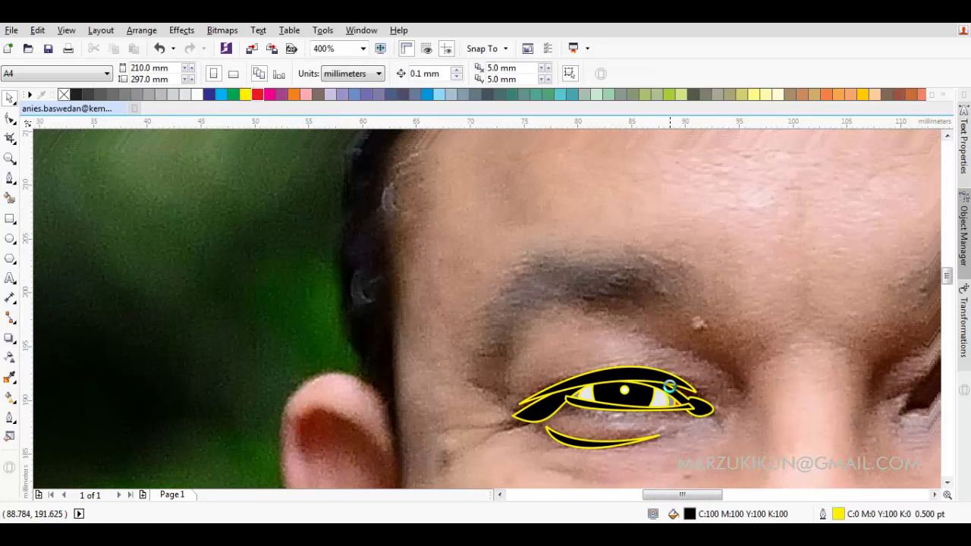
scroll(710, 297, up, 1)
double_click(325, 252)
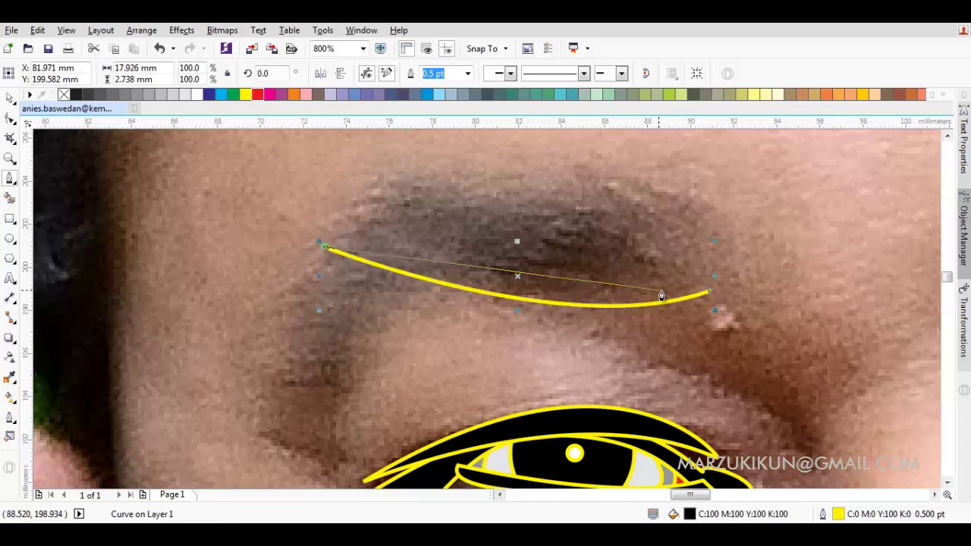
click(716, 296)
scroll(635, 167, up, 2)
Step: Trace a small closed tail shape below the eyebrow's outer end, about 5 mm wide, and weld it with the main eyebrow shape
mouse_move(325, 321)
mouse_down()
mouse_move(503, 276)
mouse_move(344, 362)
mouse_move(403, 379)
mouse_up()
drag(436, 287, 370, 274)
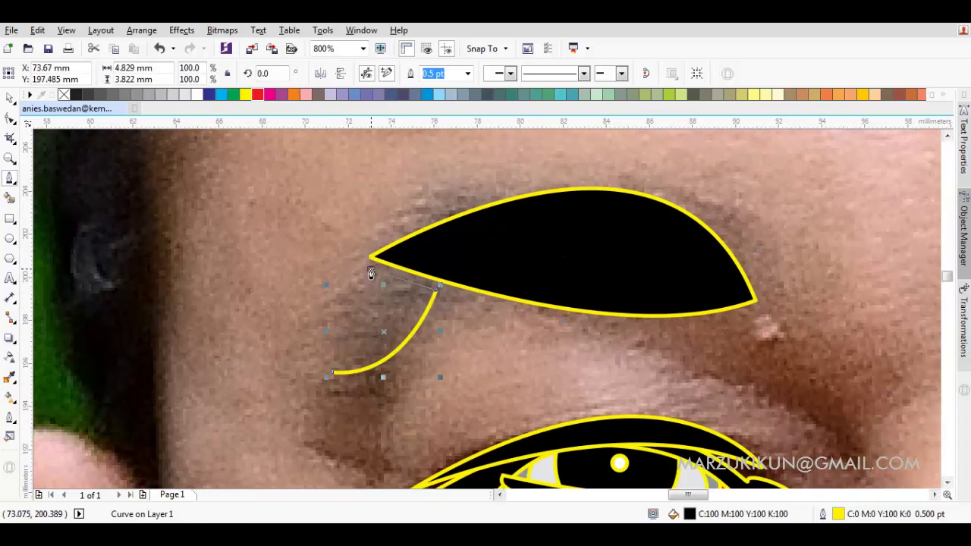
click(331, 372)
key(space)
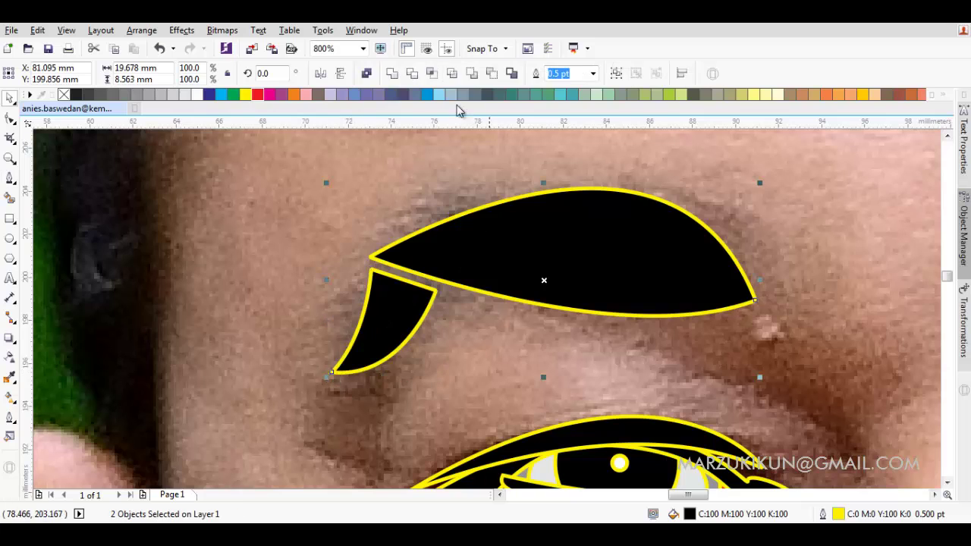
click(391, 74)
scroll(564, 257, down, 2)
key(Escape)
Step: Trace a thin closed black crescent along the crease between the finished eye's inner corner and the nose bridge
key(space)
scroll(493, 250, up, 1)
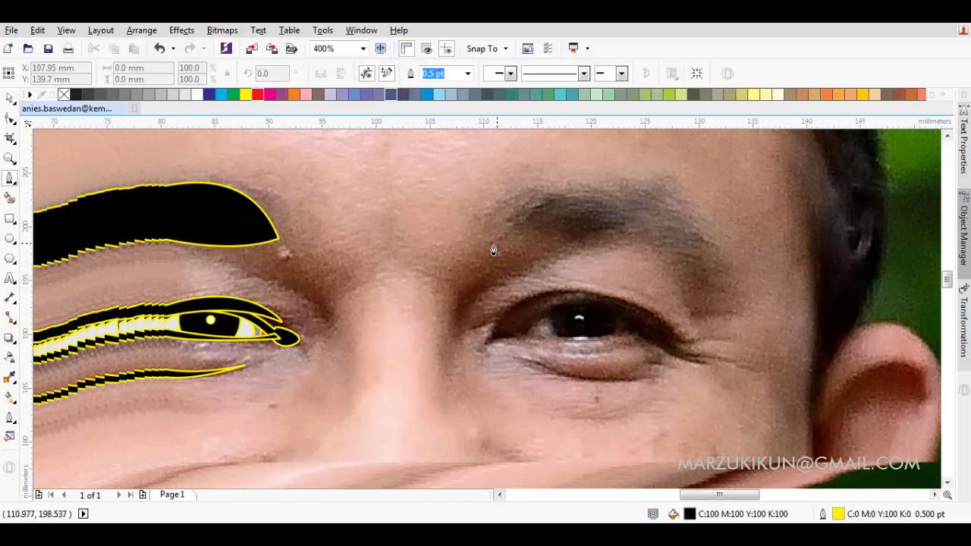
scroll(493, 251, down, 1)
scroll(385, 326, up, 2)
click(298, 212)
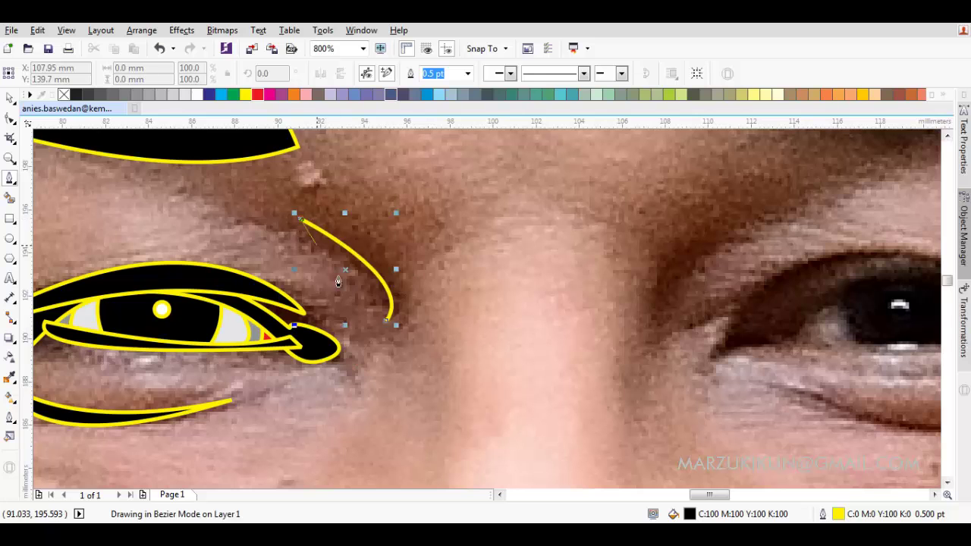
click(387, 320)
key(space)
key(Escape)
Step: Trace a matching thin black crescent on the other side of the nose bridge, about 4.5 mm wide and 5.3 mm high
scroll(168, 271, down, 1)
scroll(473, 303, up, 1)
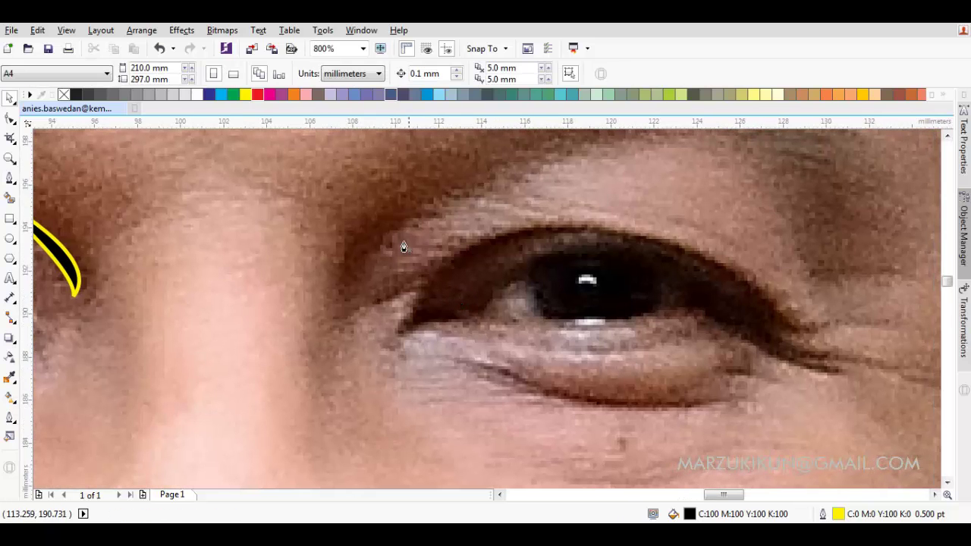
key(space)
click(339, 310)
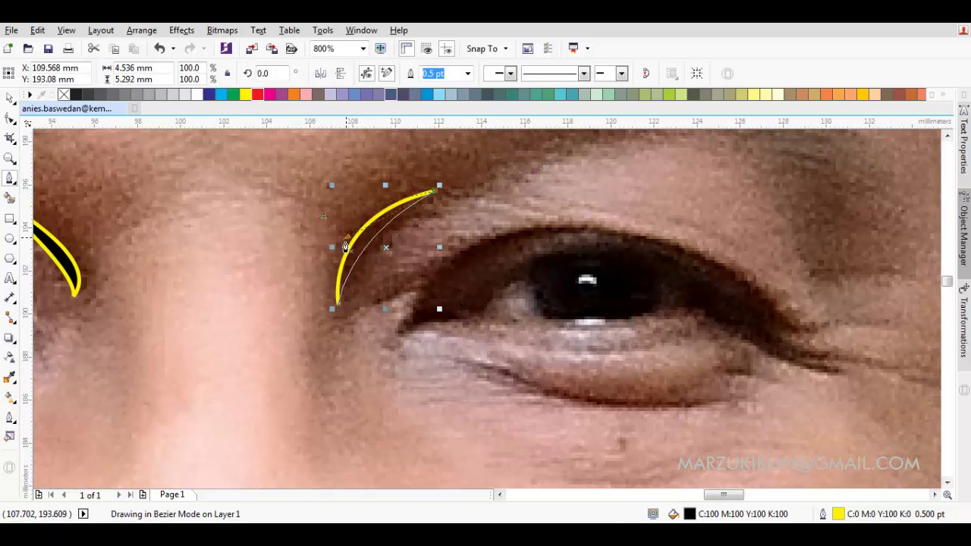
drag(345, 246, 347, 248)
Step: Trace the second eye's upper lash line as a closed black shape with a rounded inner corner, about 18 mm wide and 5.8 mm high
scroll(356, 250, down, 1)
scroll(443, 269, up, 1)
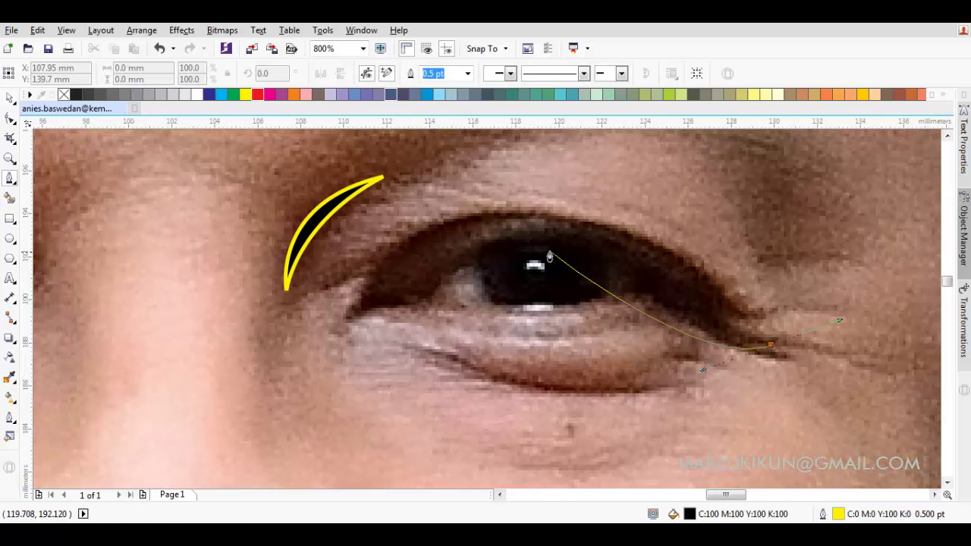
drag(502, 245, 379, 233)
drag(368, 302, 324, 283)
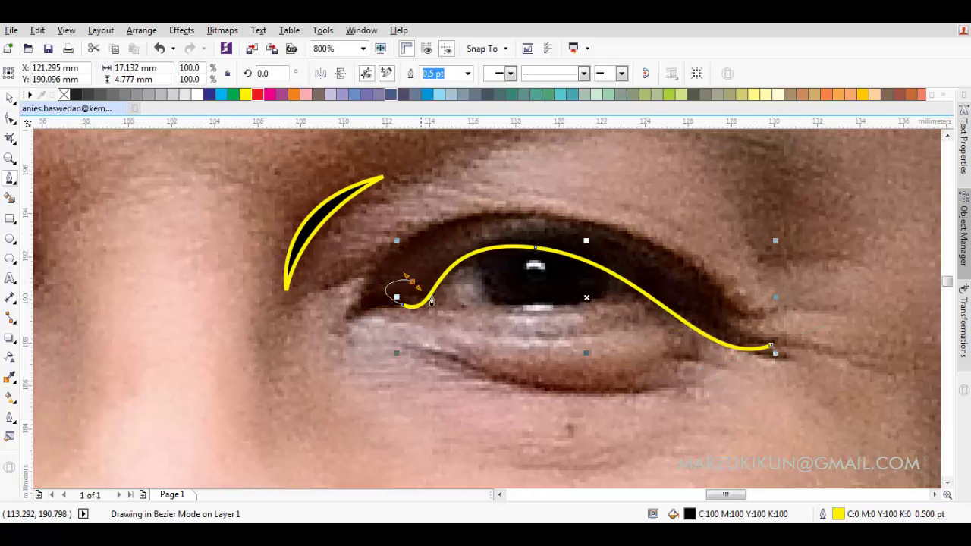
drag(430, 301, 411, 281)
drag(771, 346, 409, 278)
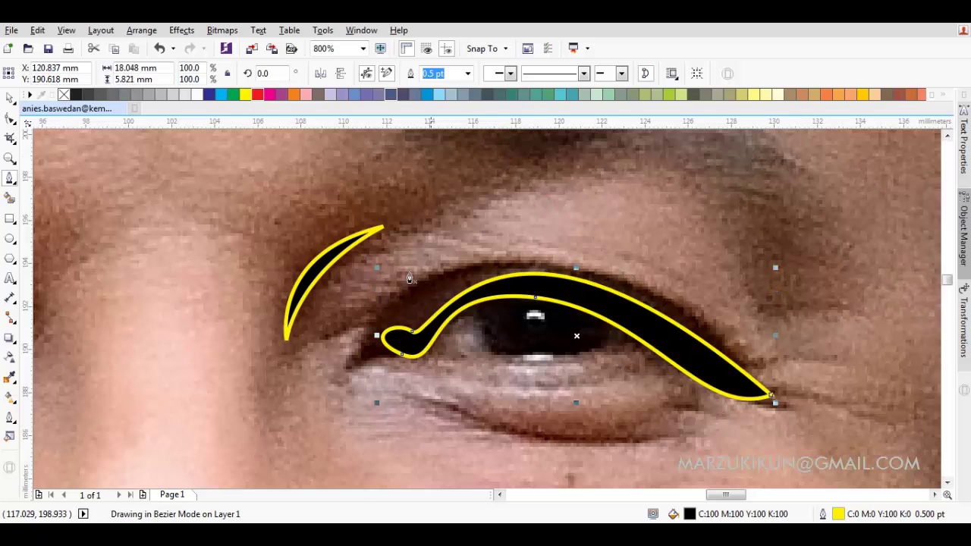
Step: Trace a closed black arc for the second eye's upper eyelid, about 18.9 mm wide and 5.8 mm high
drag(359, 330, 420, 294)
drag(560, 203, 566, 195)
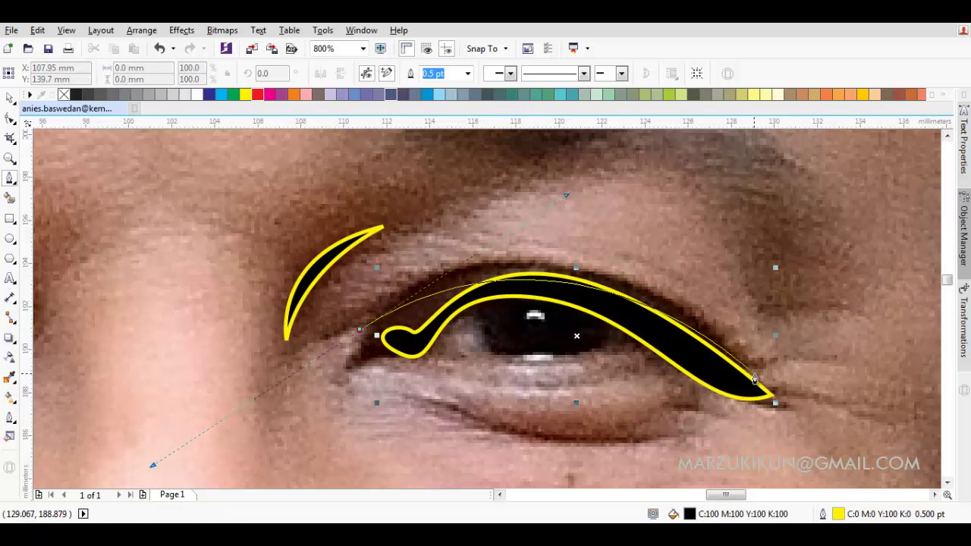
scroll(764, 377, down, 2)
drag(743, 273, 621, 250)
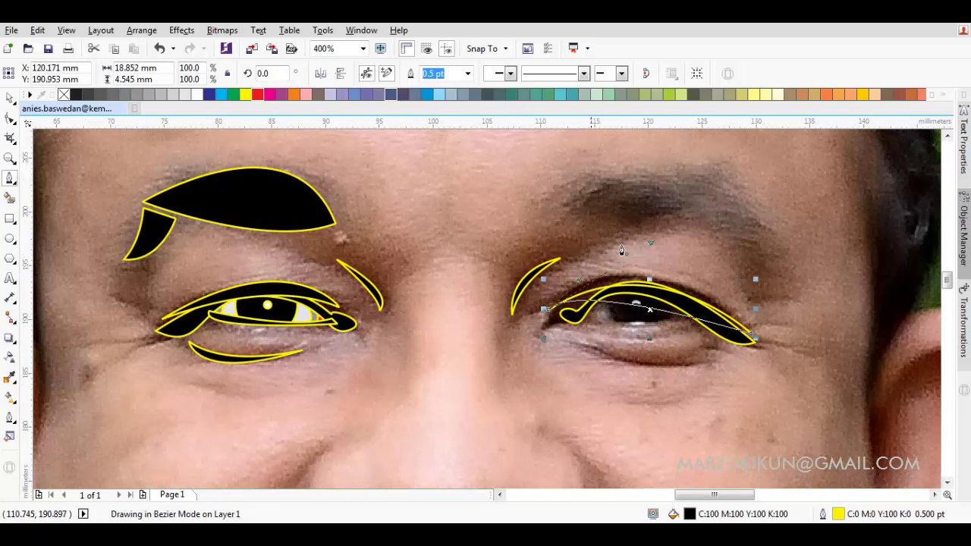
drag(637, 216, 641, 220)
Step: Trace the second eye's lower lid line as a closed black shape with an angled outer end, about 12 mm wide
scroll(657, 282, up, 2)
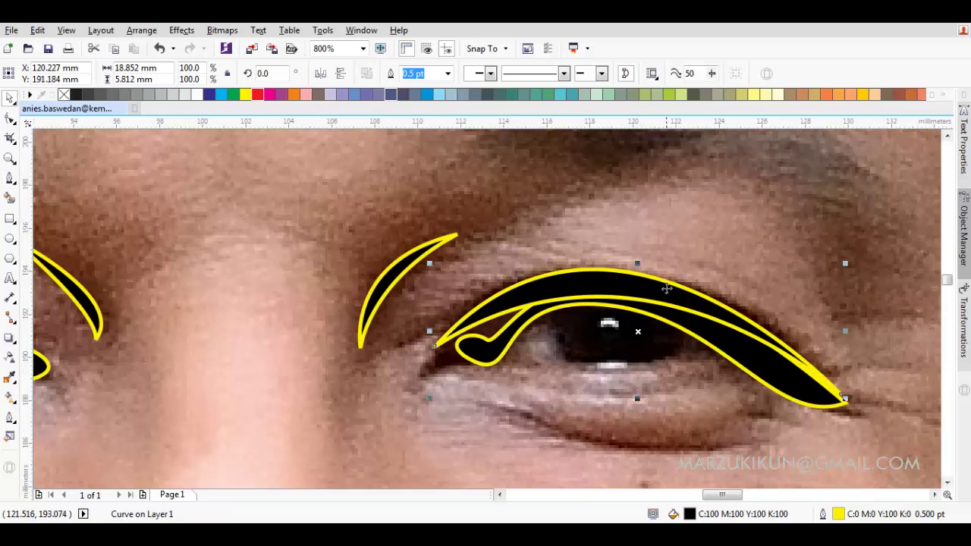
scroll(660, 284, up, 2)
drag(307, 317, 614, 400)
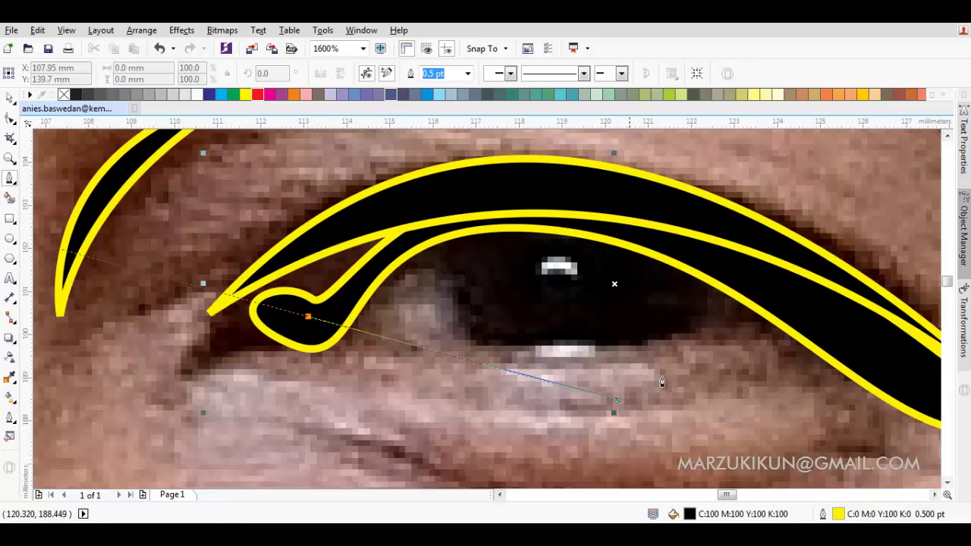
click(797, 308)
click(814, 311)
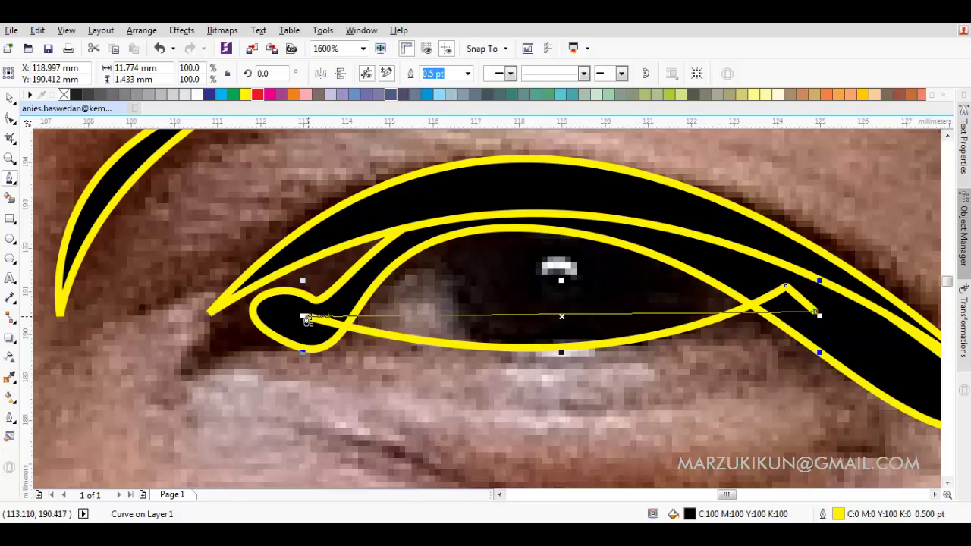
drag(308, 319, 537, 444)
Step: Trace a closed black crease under the second eye's bag, about 11.6 mm wide and 2.7 mm high
scroll(535, 443, down, 2)
drag(404, 322, 618, 414)
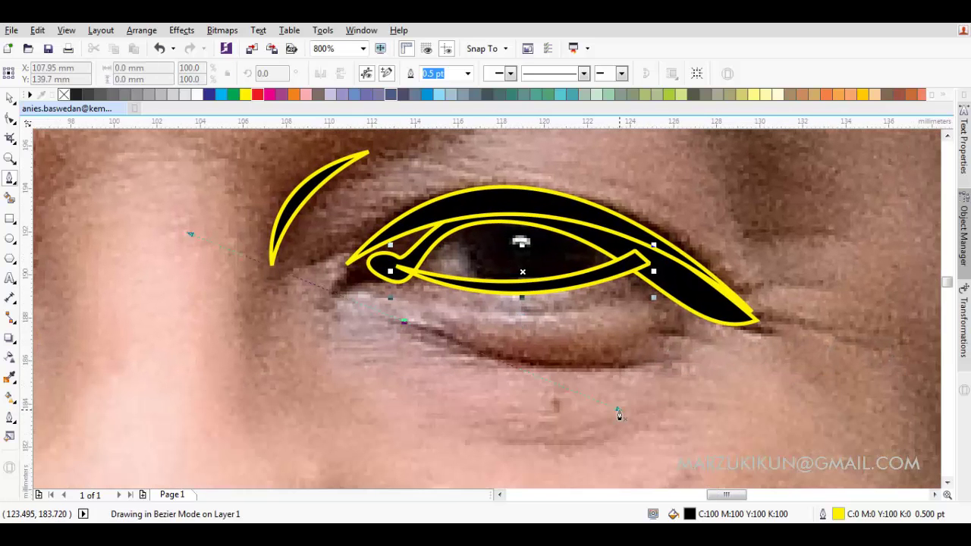
drag(658, 355, 550, 347)
click(407, 325)
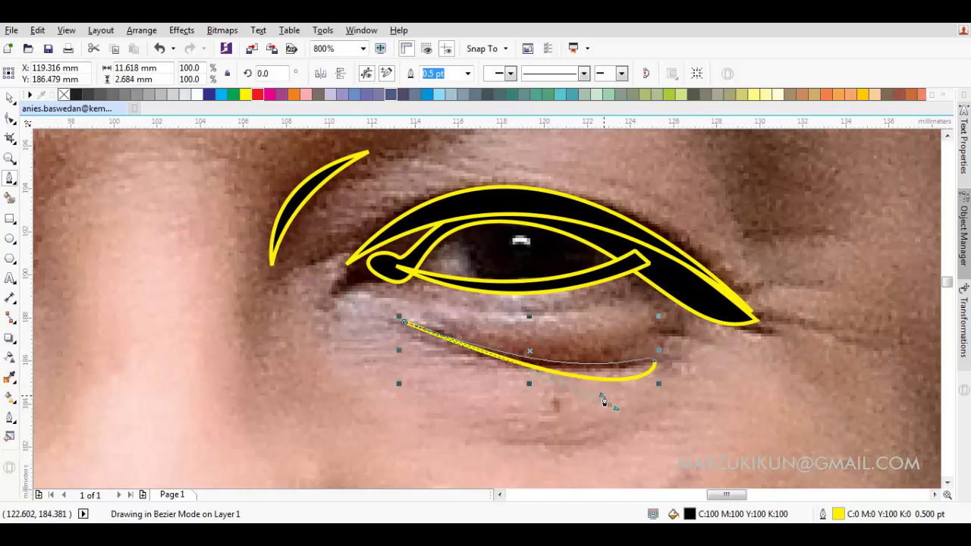
scroll(644, 350, down, 2)
key(Escape)
Step: Select the first eye's iris together with its white highlight and place a copy of both on the second eye
scroll(229, 301, up, 2)
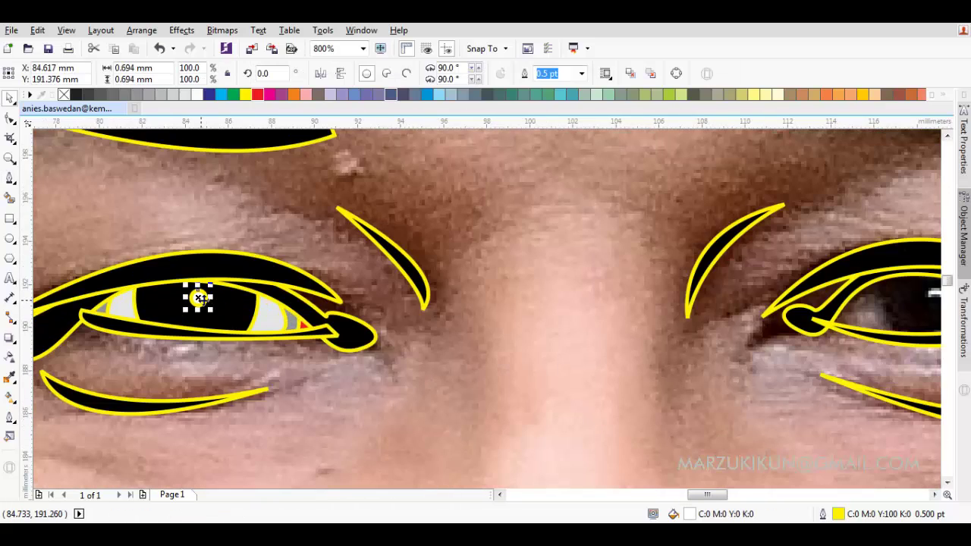
click(229, 301)
shift+click(215, 300)
scroll(226, 303, down, 2)
drag(238, 305, 573, 300)
scroll(571, 304, up, 2)
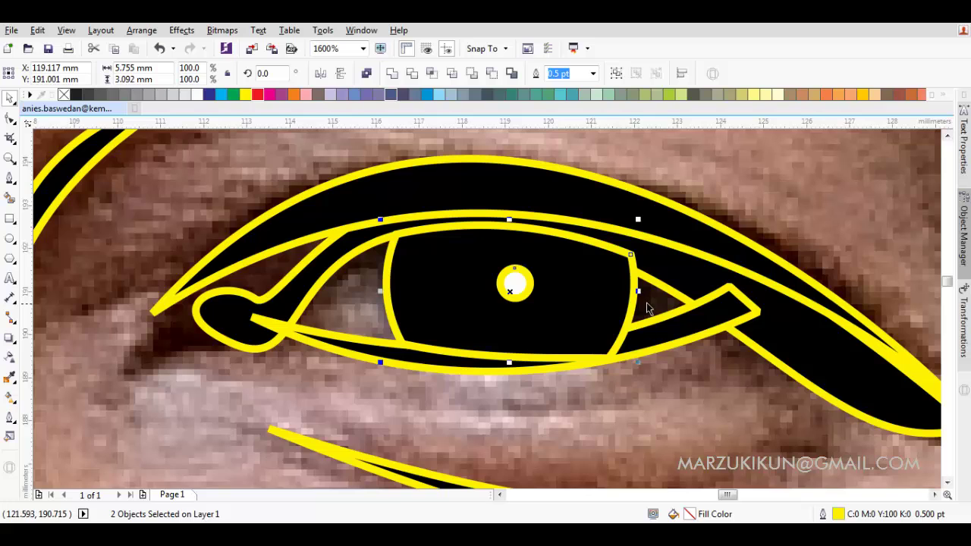
Step: Try mirroring the copied iris and highlight horizontally and rotating them to fit the second eye
drag(639, 292, 455, 289)
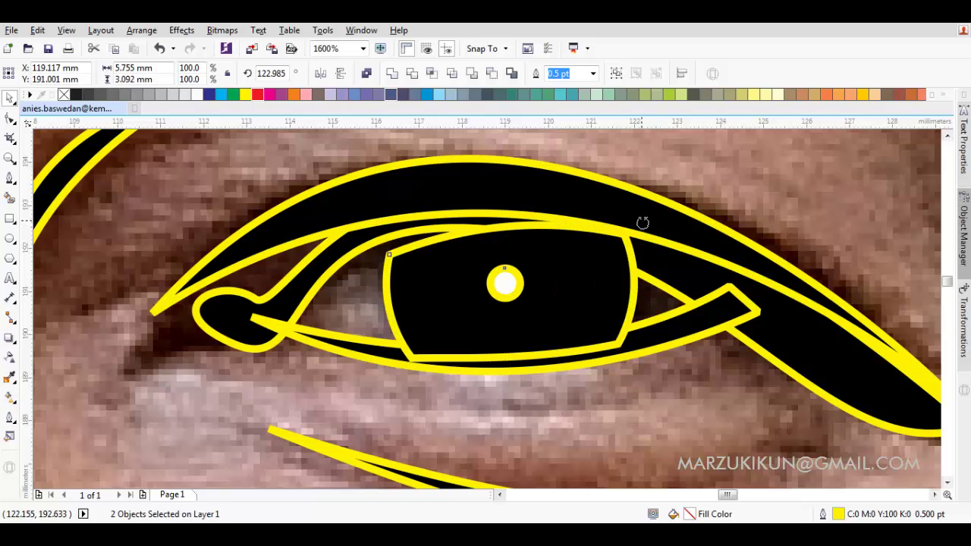
drag(642, 222, 666, 241)
drag(643, 292, 455, 289)
Step: Rotate the copied iris and highlight slightly to about 359.4° and move them over the pupil in the photo
click(629, 260)
drag(643, 222, 655, 244)
scroll(655, 244, down, 1)
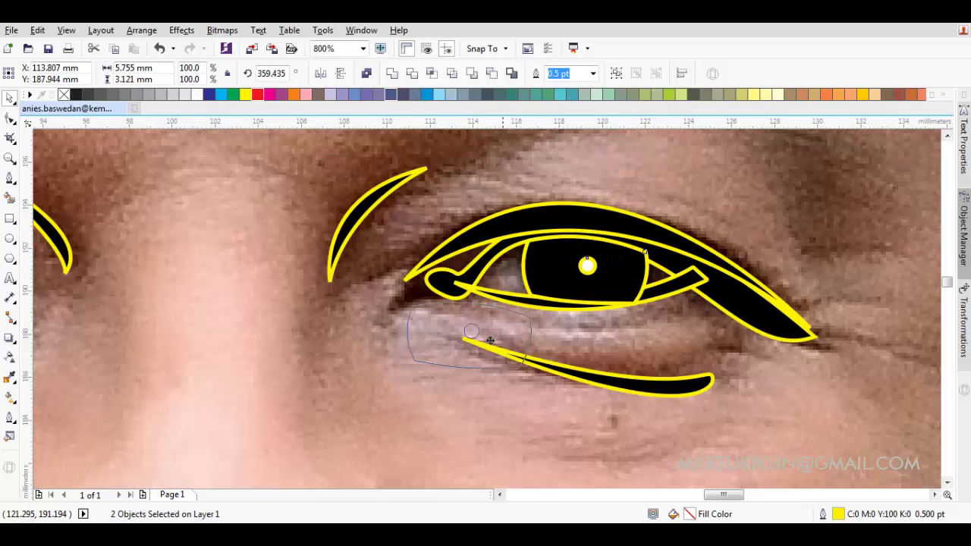
drag(490, 341, 633, 263)
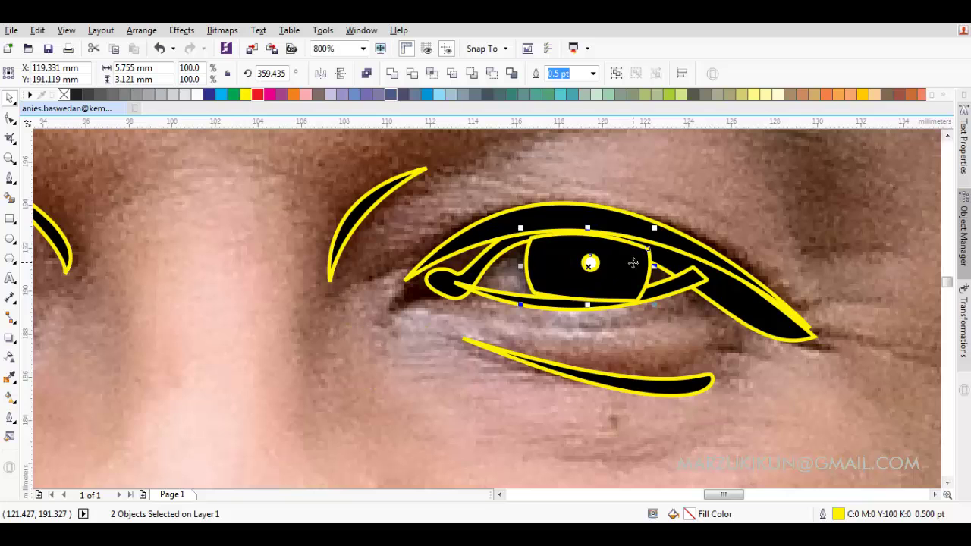
click(634, 263)
Step: Refine the copied iris and highlight's placement between the lids and set their rotation to about 4.5°
scroll(657, 247, up, 1)
drag(652, 207, 649, 201)
scroll(594, 244, up, 1)
drag(538, 249, 536, 235)
drag(700, 170, 709, 171)
drag(600, 288, 600, 316)
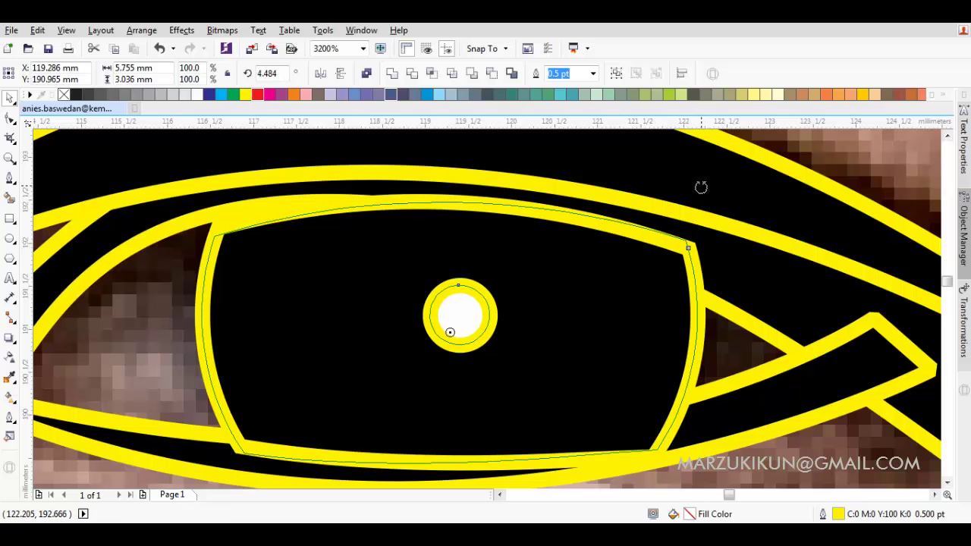
click(702, 266)
drag(311, 187, 444, 176)
scroll(338, 208, down, 1)
key(Escape)
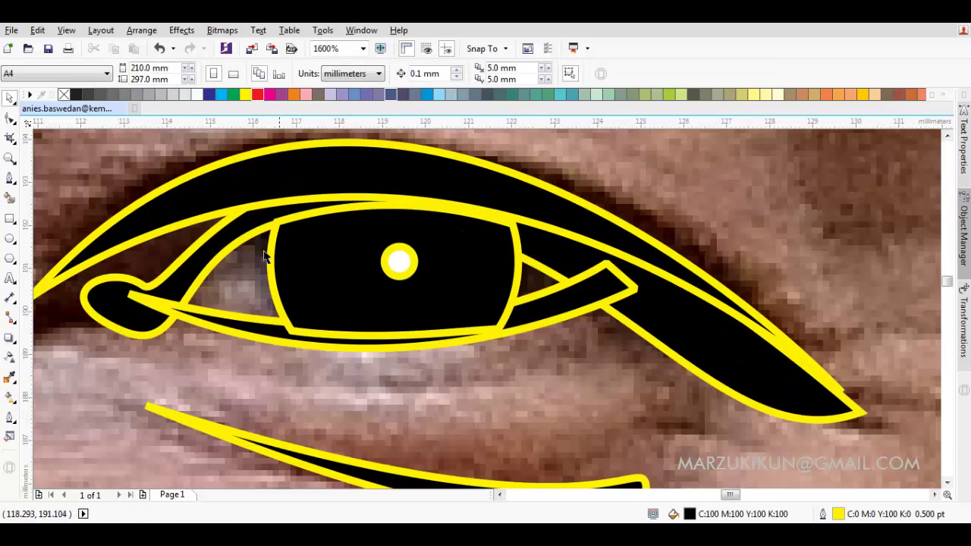
Step: Order the copied iris and highlight in front of the photo but behind the lid shapes, and shift the highlight slightly toward the nose
right_click(326, 263)
click(300, 262)
shift+click(402, 265)
right_click(352, 266)
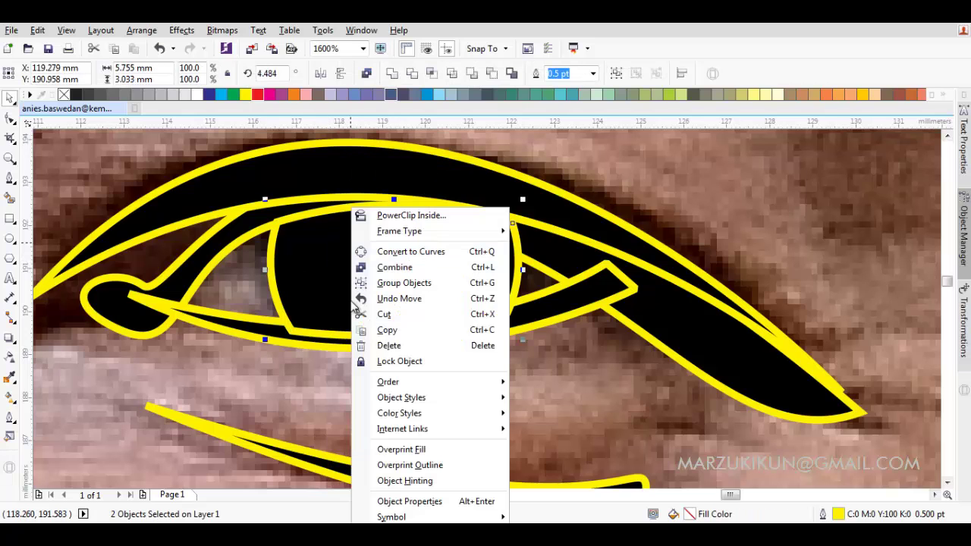
mouse_move(388, 381)
click(565, 480)
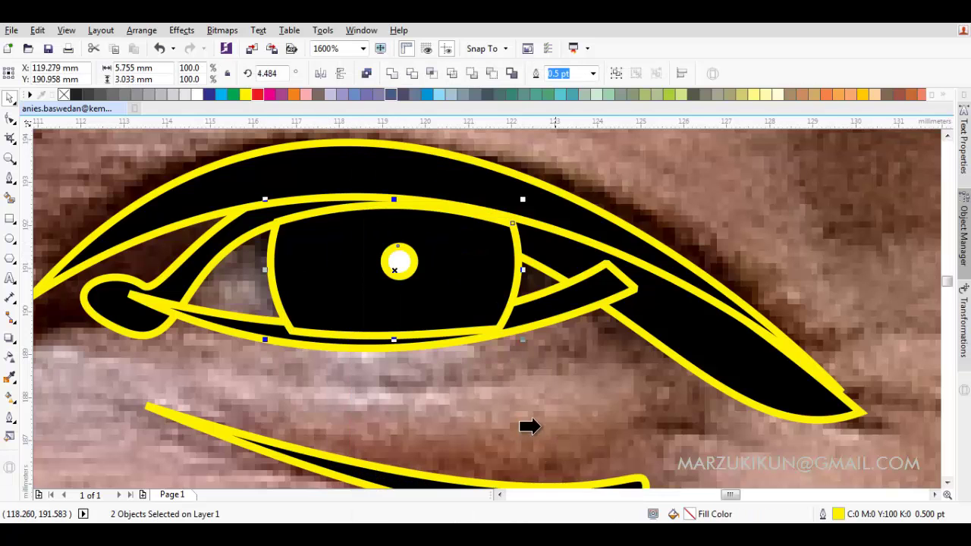
click(522, 371)
click(539, 368)
key(ctrl+z)
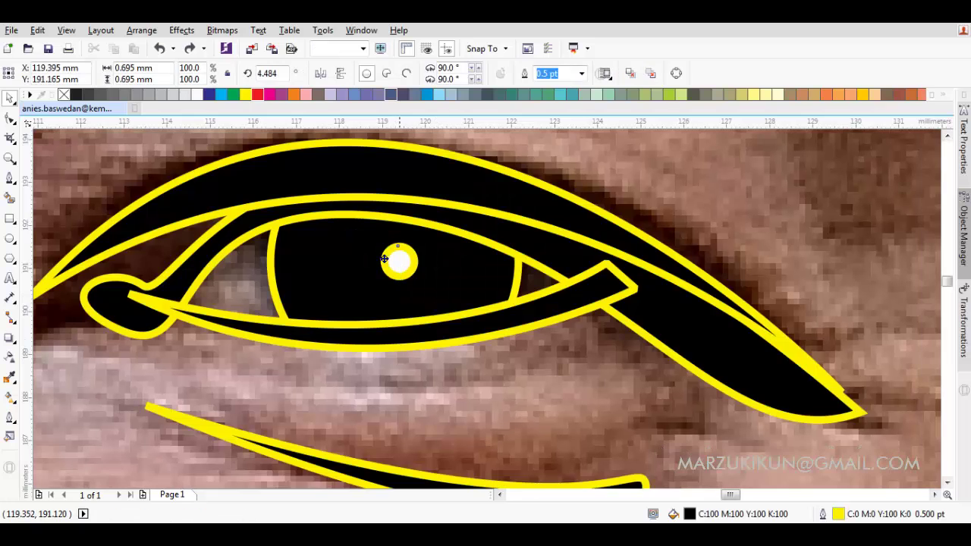
click(369, 256)
Step: Draw a closed eye-white shape about 7.3 mm wide and 3.1 mm high around the second eye's iris
key(F5)
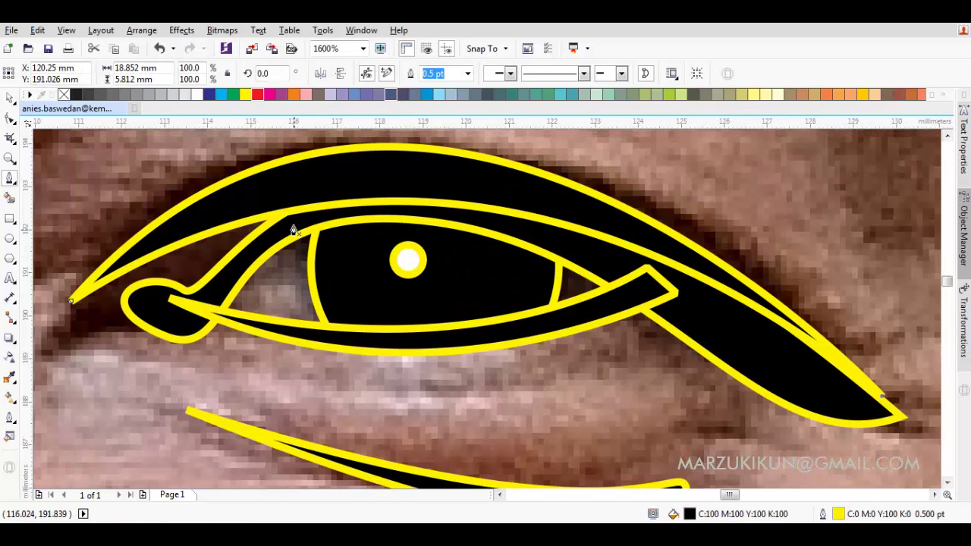
drag(294, 221, 236, 275)
click(292, 327)
drag(501, 339, 607, 331)
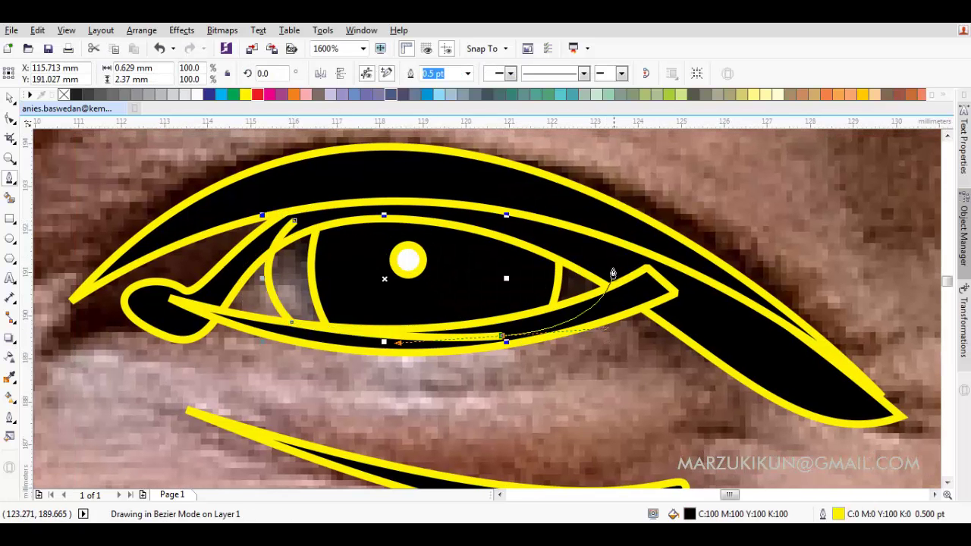
drag(500, 306, 493, 304)
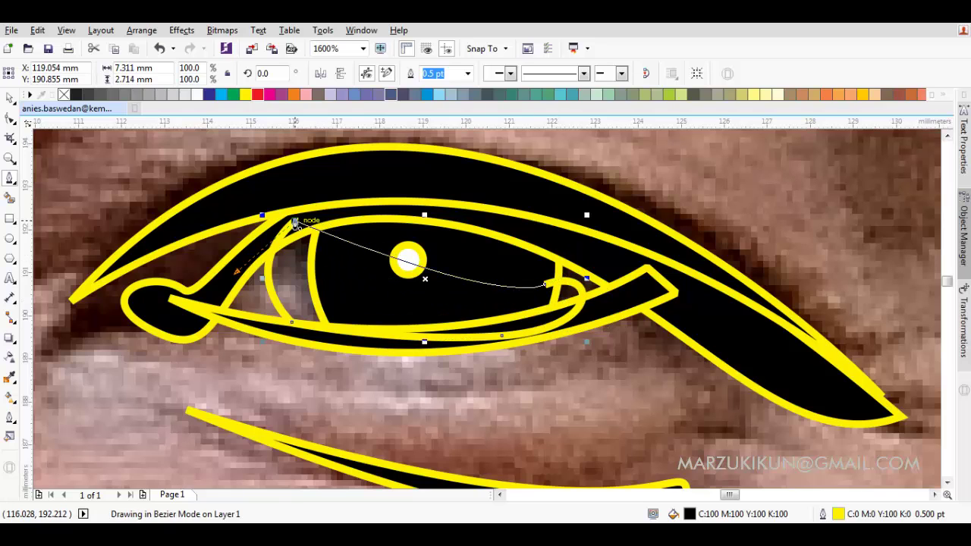
click(294, 221)
Step: Fill the eye-white shape with 20% black and order it in front of the photo, behind the iris and lids
click(171, 94)
right_click(310, 244)
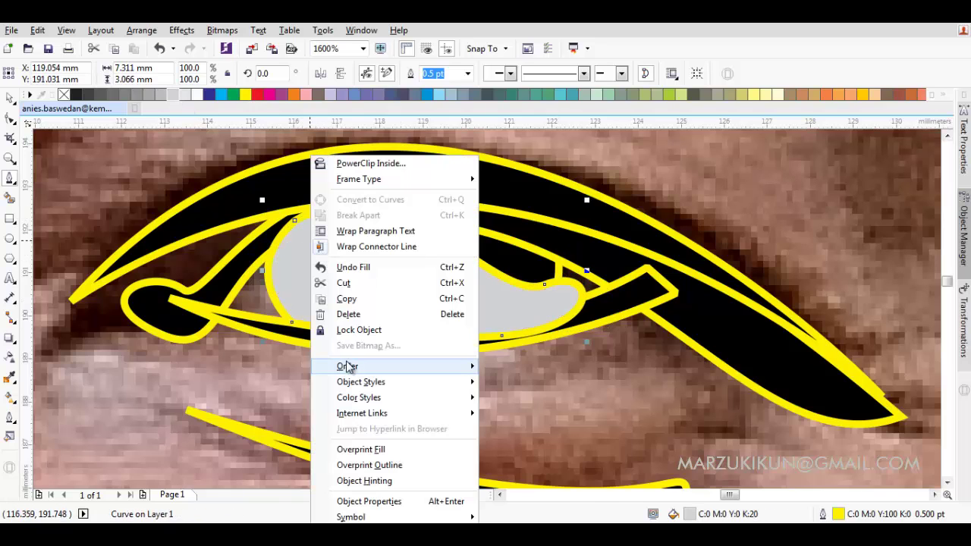
mouse_move(353, 369)
click(515, 473)
click(508, 420)
Step: Draw a wider closed shadow shape, about 9.1 mm by 3.1 mm, around the second eye's opening within the lids
click(612, 250)
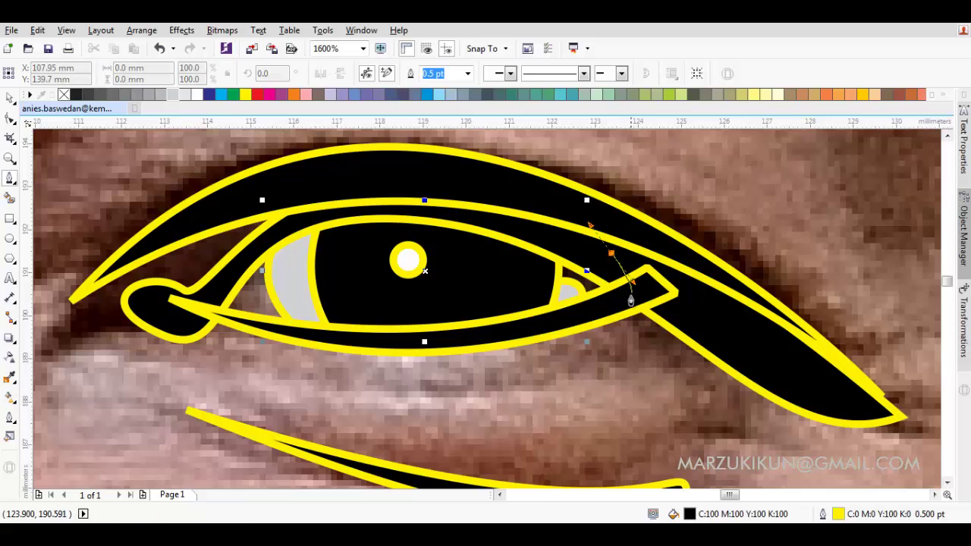
click(629, 299)
drag(241, 341, 227, 276)
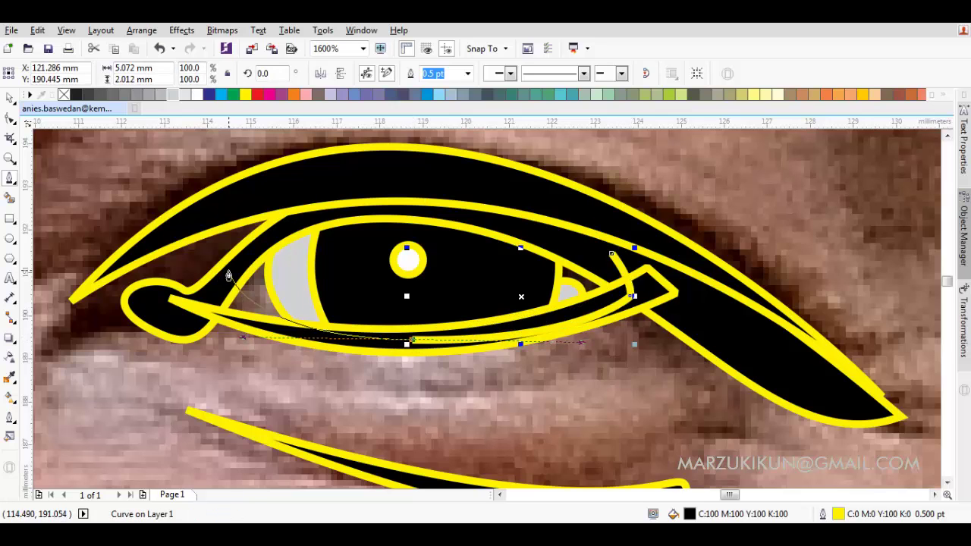
click(239, 274)
drag(409, 201, 529, 216)
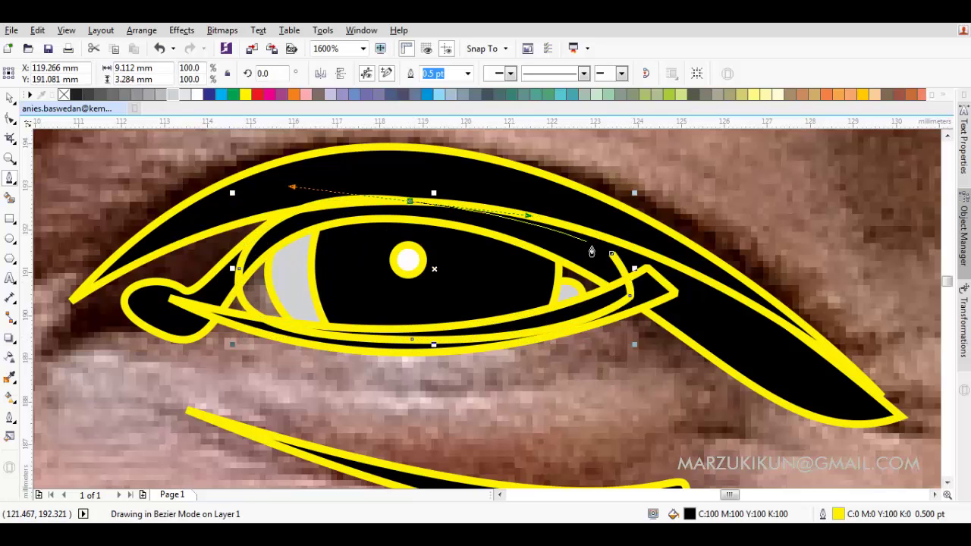
drag(433, 203, 584, 239)
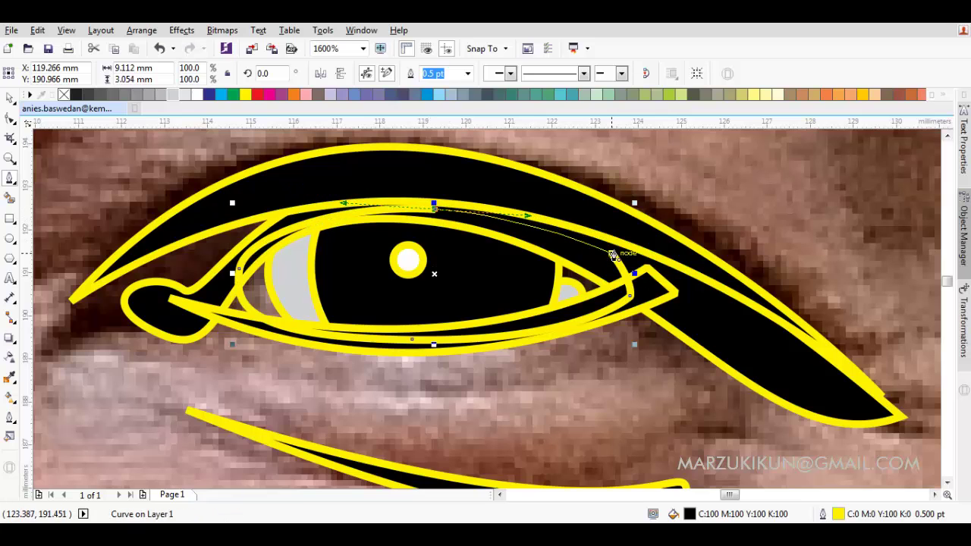
click(613, 254)
Step: Fill the wider eye shape with 50% black and order it in front of the photo, behind the eye-white
right_click(350, 156)
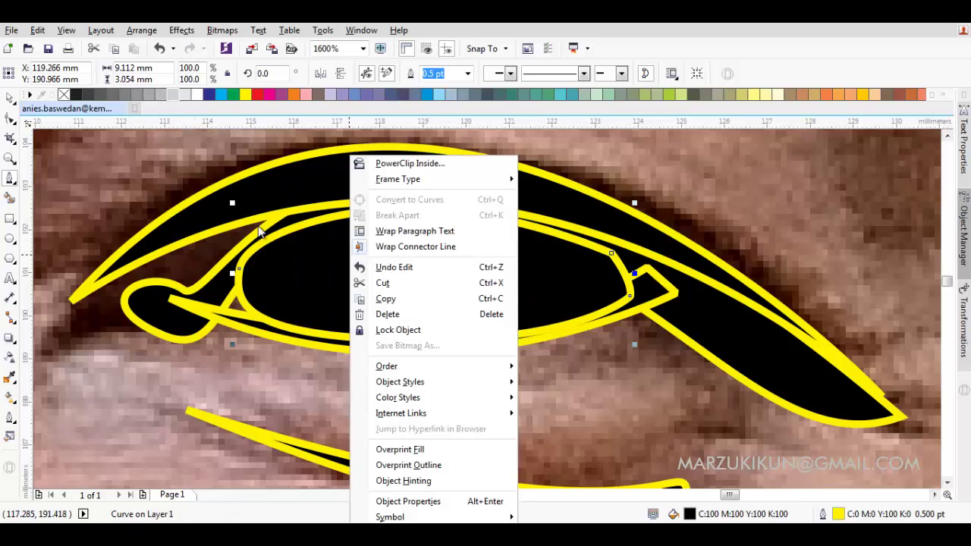
click(192, 190)
click(136, 95)
right_click(301, 155)
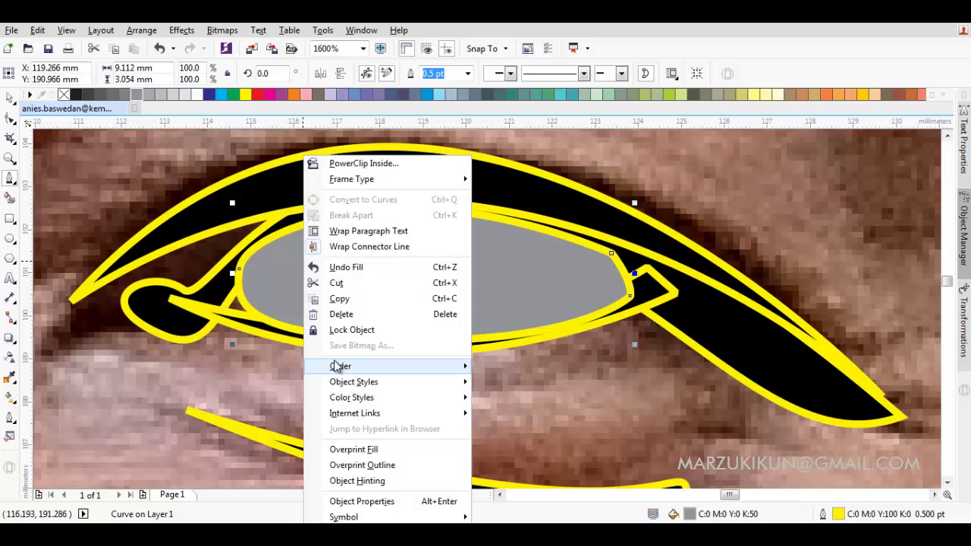
mouse_move(341, 366)
click(524, 468)
Step: Draw a closed shape about 4.3 mm wide and 2.8 mm high over the second eye's inner corner
scroll(161, 330, up, 1)
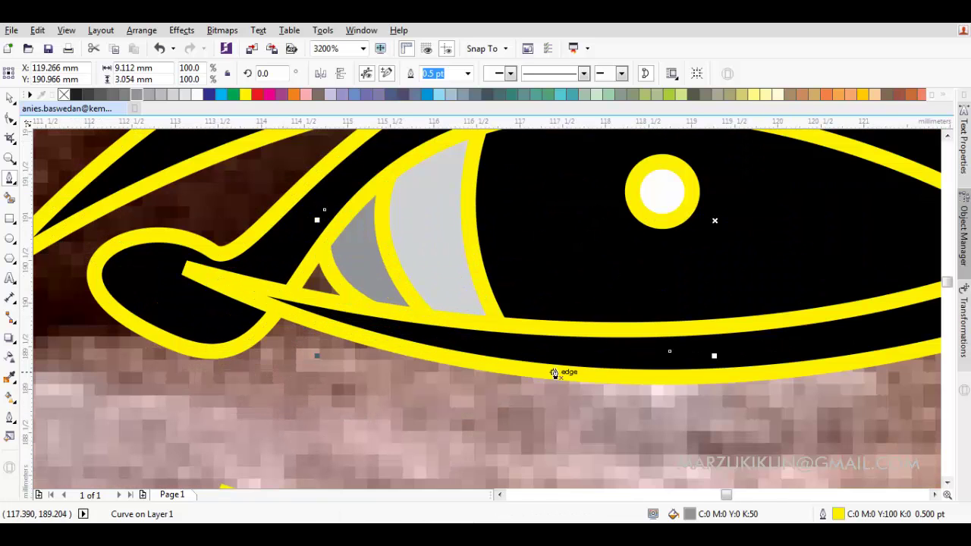
drag(590, 352, 289, 326)
click(229, 280)
scroll(229, 281, down, 1)
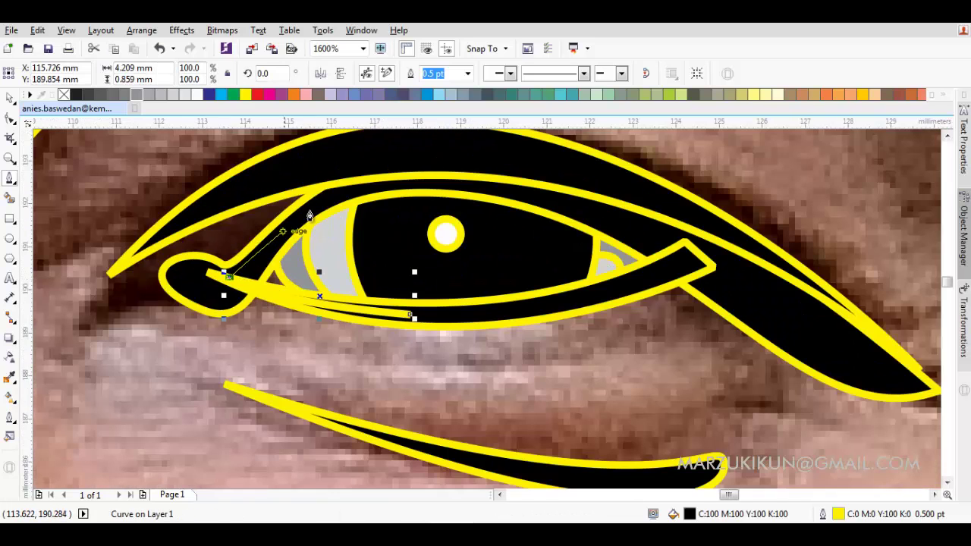
click(410, 314)
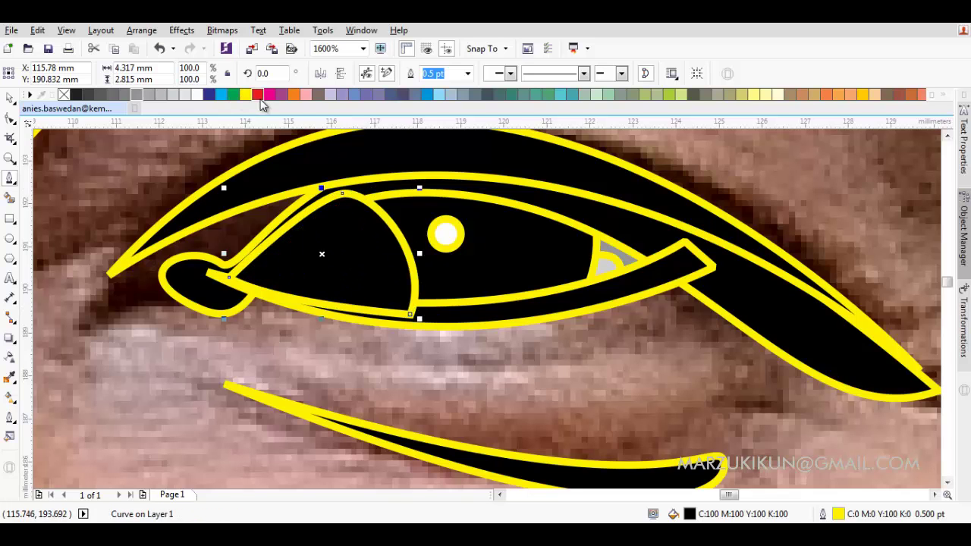
Step: Fill the inner-corner shape red and order it in front of the photo, behind the other eye shapes
drag(258, 94, 335, 293)
right_click(335, 293)
mouse_move(489, 368)
click(523, 481)
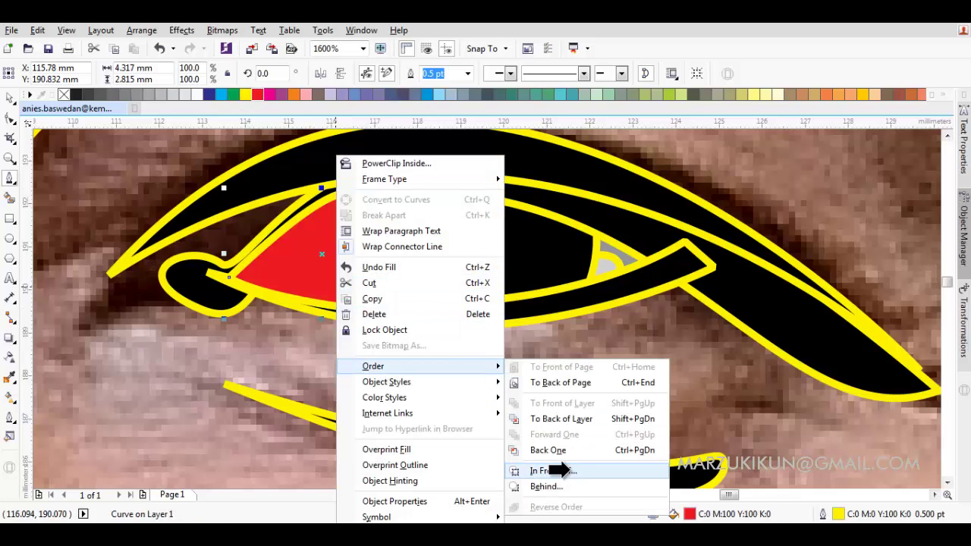
click(542, 384)
Step: Trace the eyebrow above the second eye as a closed shape about 21 mm wide, with notched hair points at both ends
scroll(542, 384, down, 3)
scroll(527, 272, up, 2)
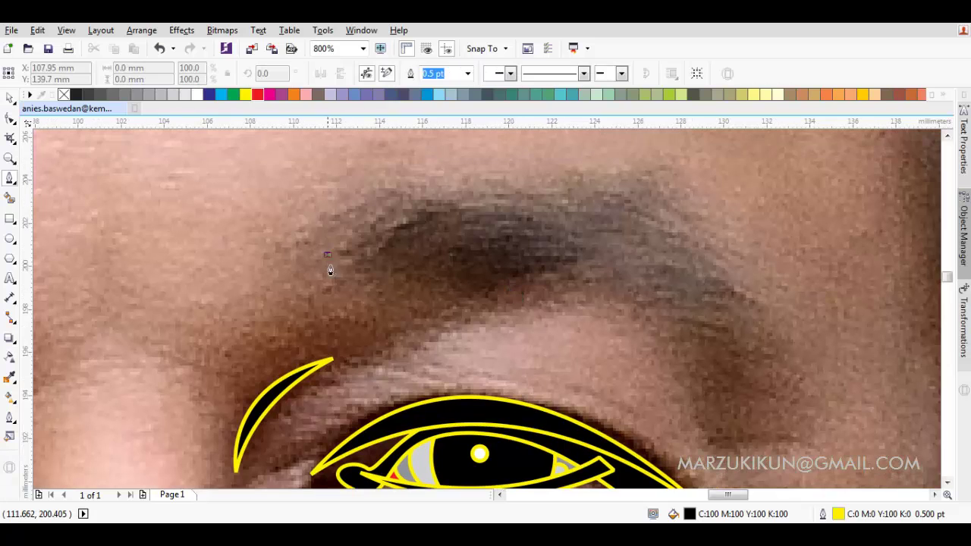
drag(329, 269, 434, 339)
click(185, 271)
click(529, 267)
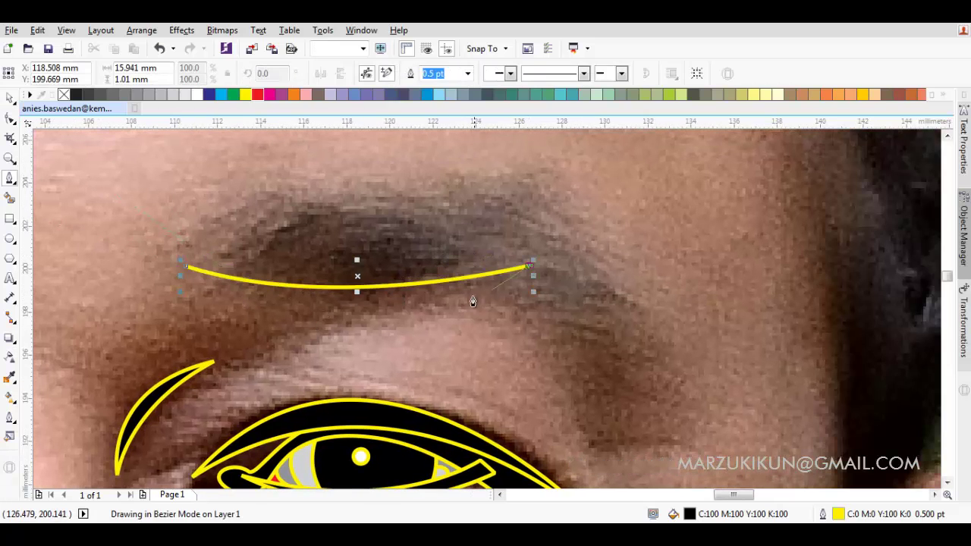
click(475, 295)
drag(560, 324, 545, 281)
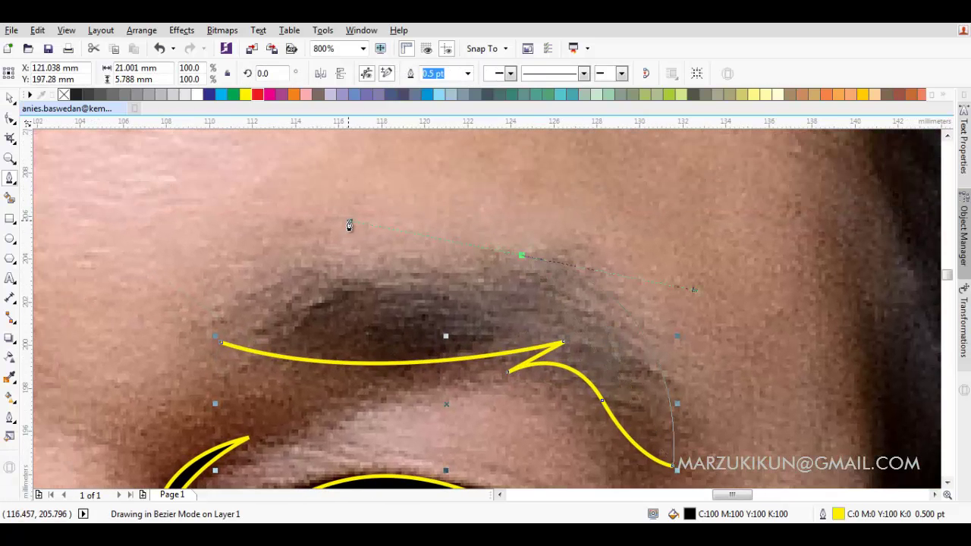
drag(342, 228, 341, 229)
click(288, 268)
click(257, 331)
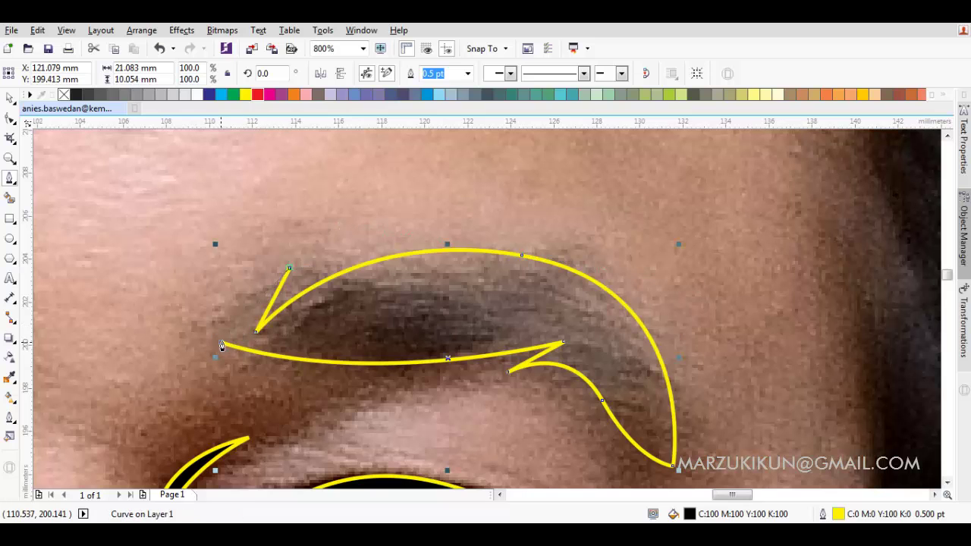
click(221, 346)
Step: Select all traced shapes and remove their yellow outlines
scroll(182, 269, down, 6)
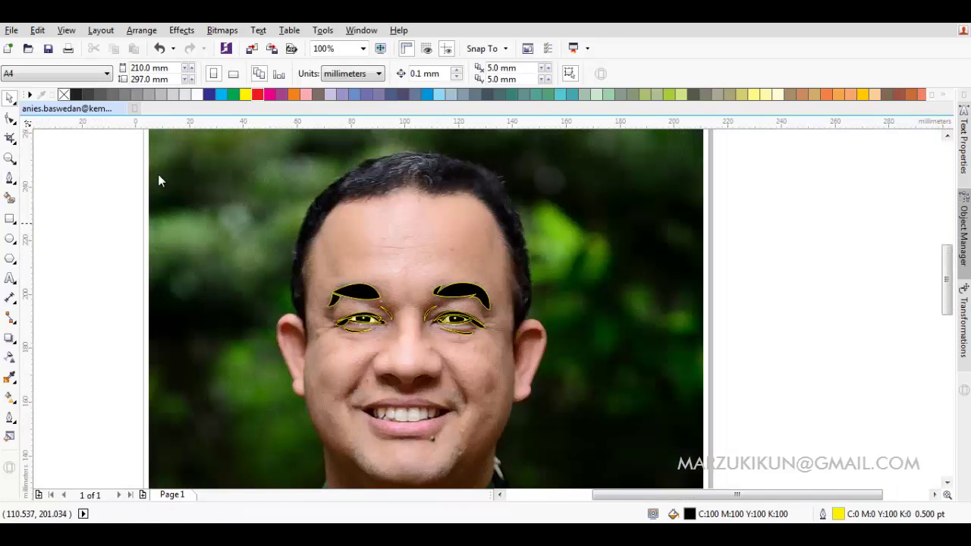
key(ctrl+a)
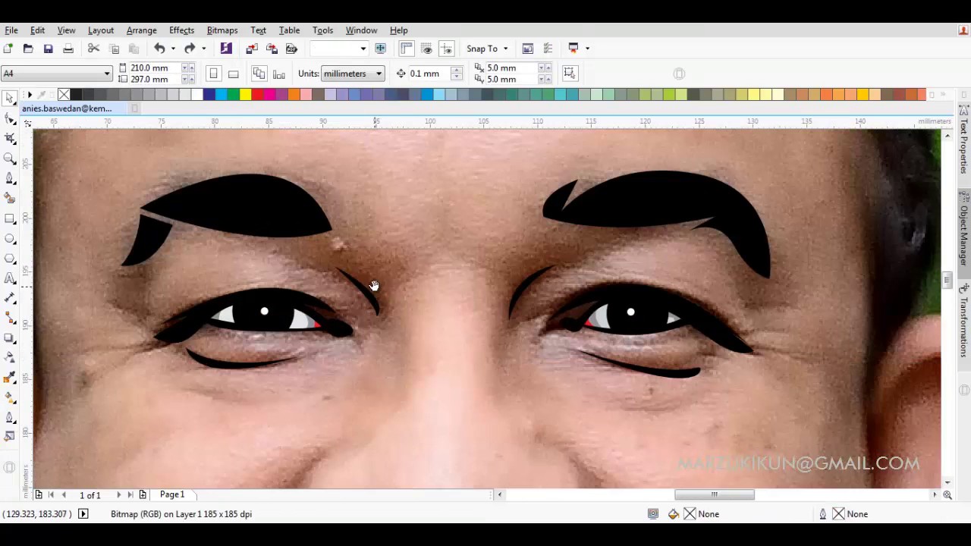
click(373, 286)
scroll(373, 286, down, 2)
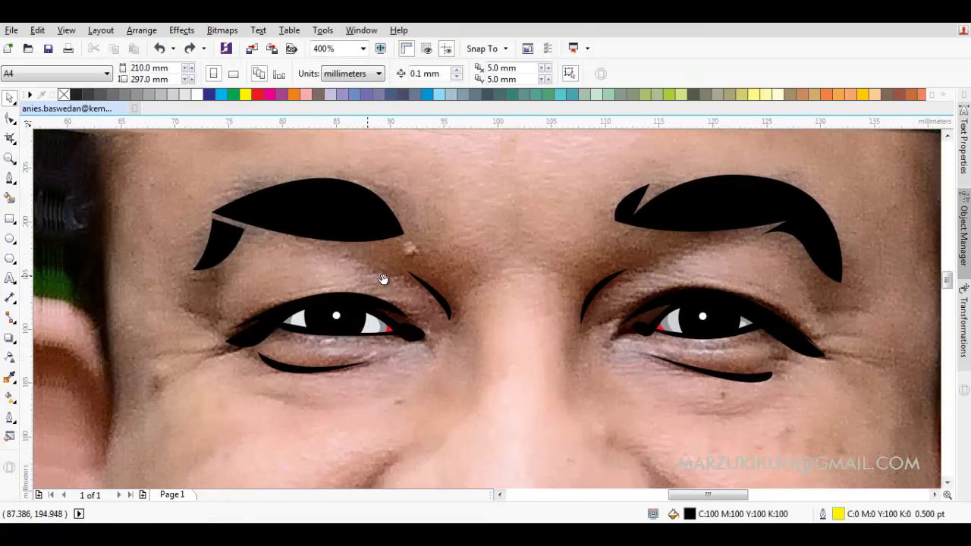
Step: Move the two upper corner nodes of the first eyebrow's small outer piece closer to the main brow shape
scroll(226, 245, up, 4)
key(F10)
drag(213, 317, 195, 280)
scroll(195, 279, down, 2)
scroll(231, 275, up, 3)
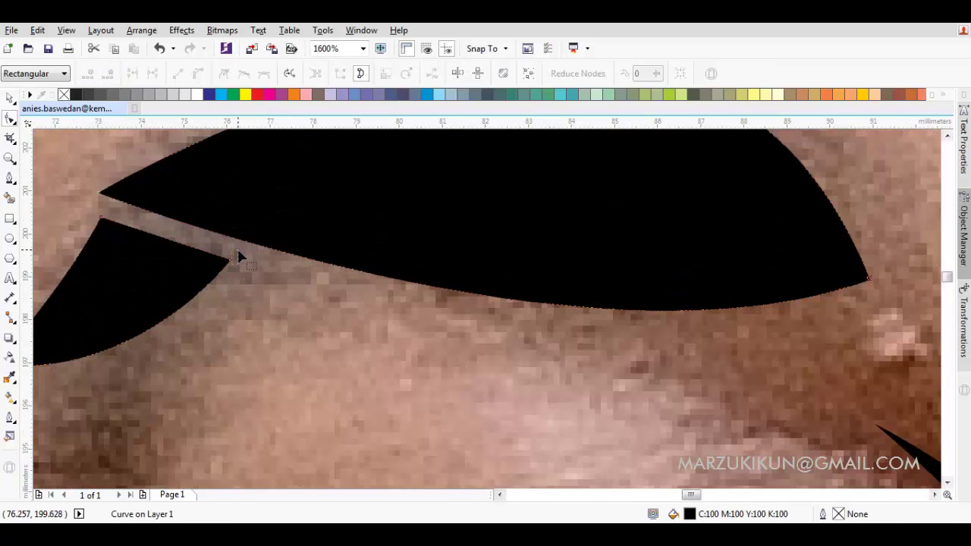
drag(238, 256, 233, 244)
drag(101, 220, 94, 206)
Step: Trace the nose's outer contour from one wing under the nostrils to the other wing, about 27 mm wide
scroll(94, 206, down, 4)
scroll(228, 251, down, 2)
click(9, 178)
scroll(293, 232, up, 3)
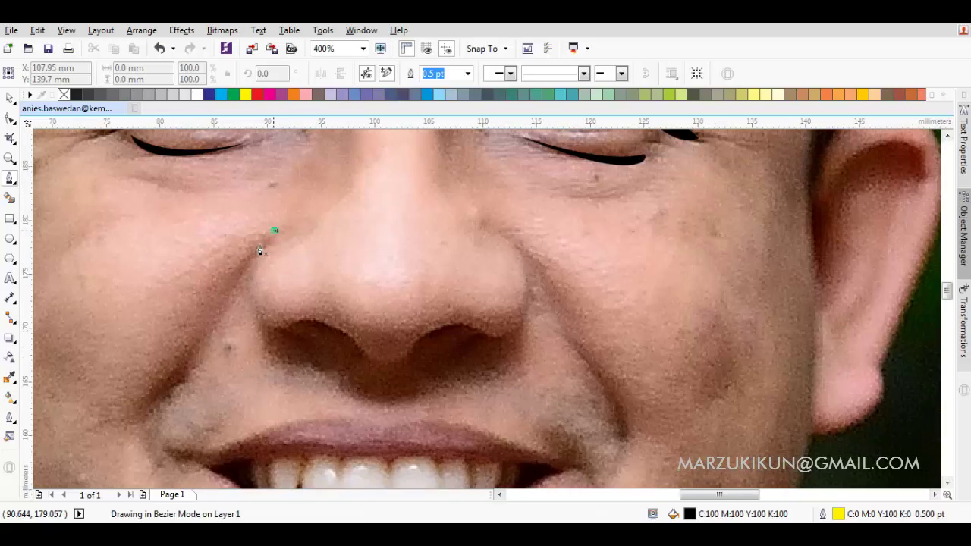
click(289, 345)
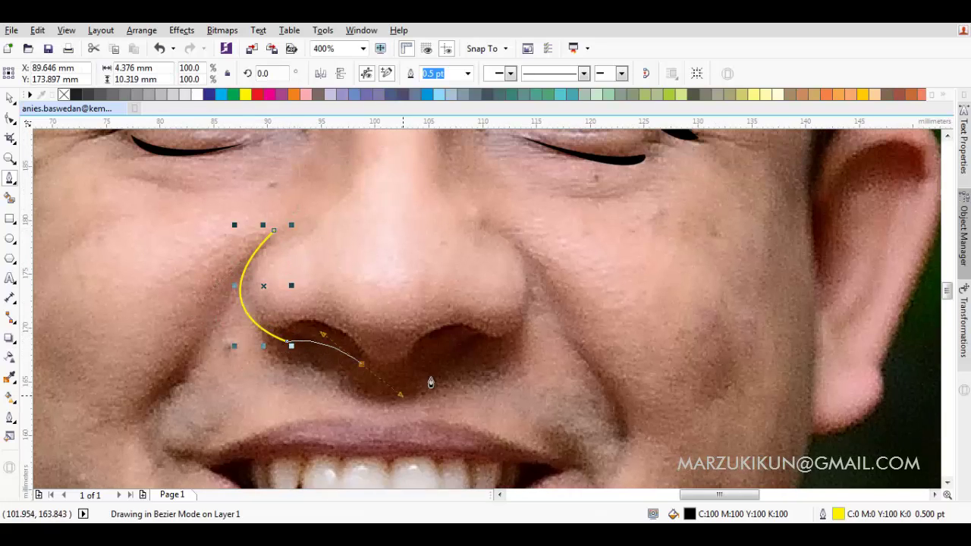
drag(353, 357, 466, 327)
click(508, 342)
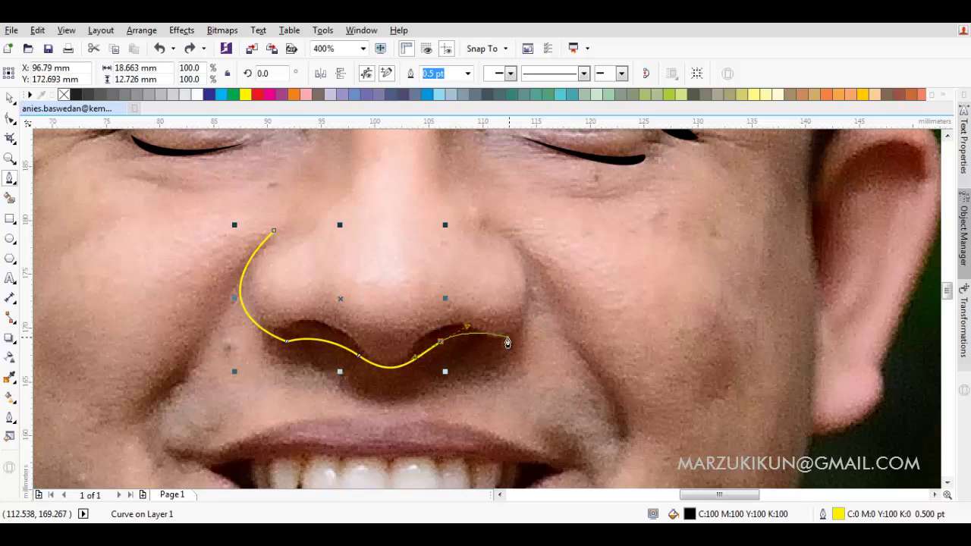
drag(518, 347, 522, 342)
drag(495, 228, 494, 225)
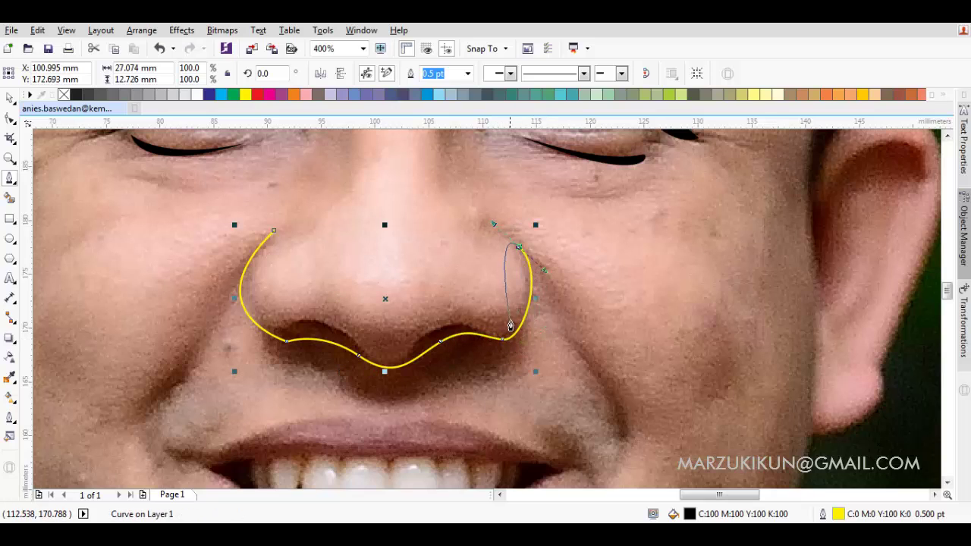
key(ctrl+z)
key(ctrl+shift+z)
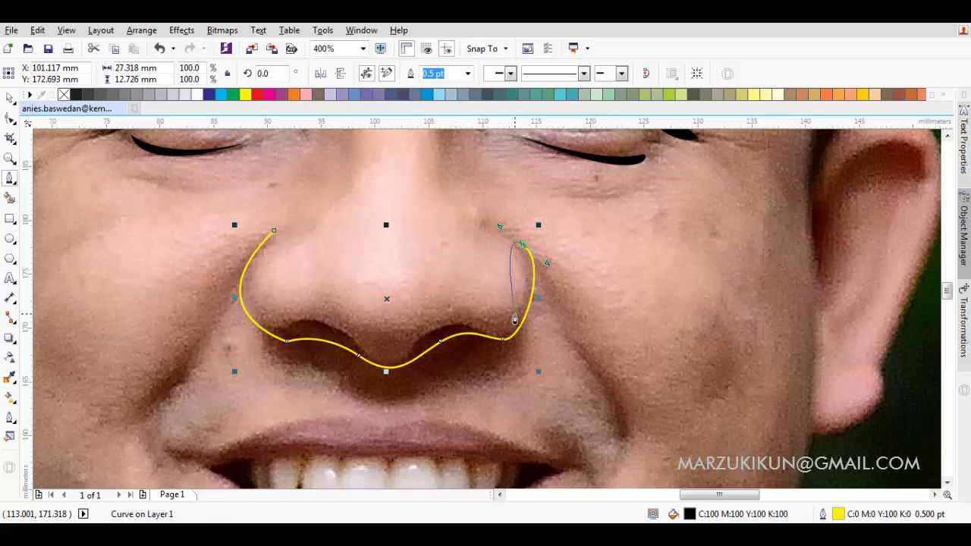
Step: Trace the inner contour back over both nostrils and close the nose shape at its starting point
drag(518, 318, 470, 287)
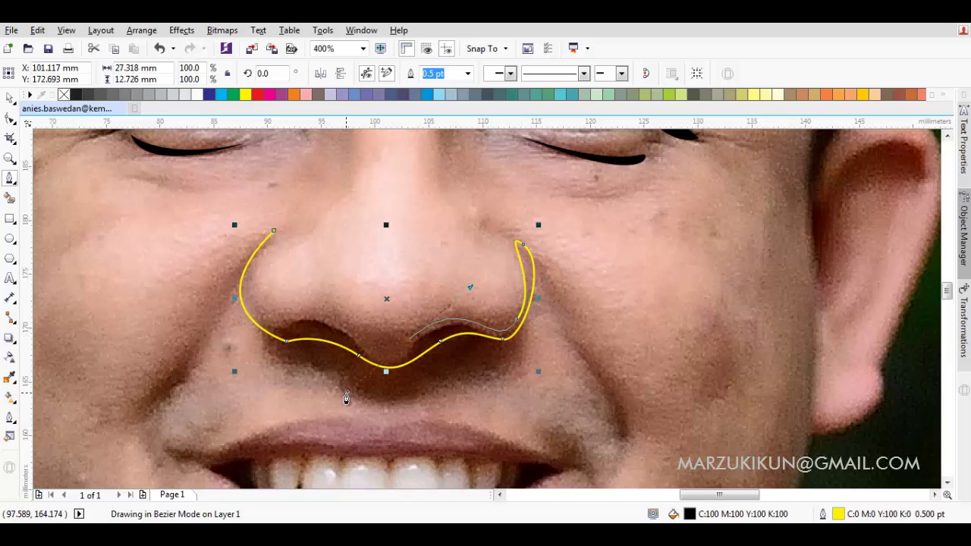
key(Escape)
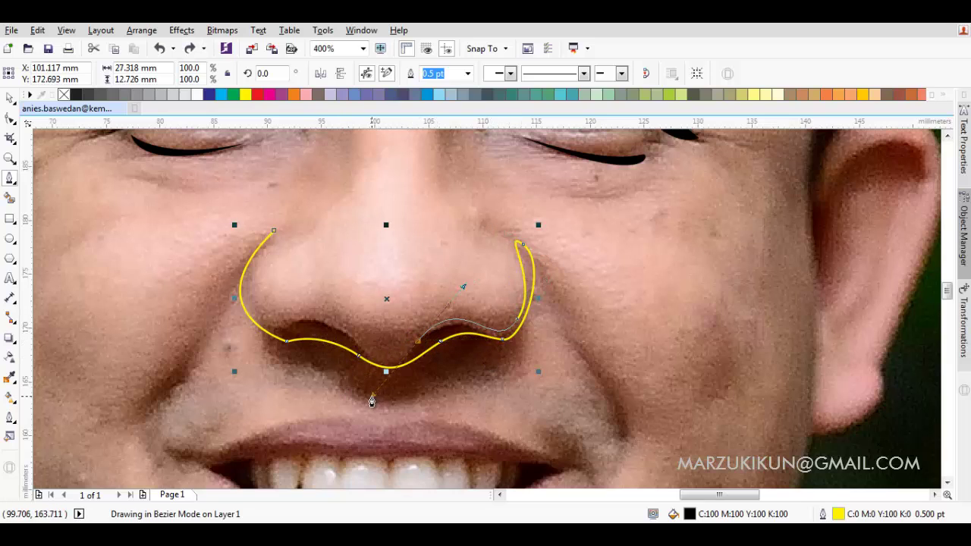
drag(318, 314, 273, 313)
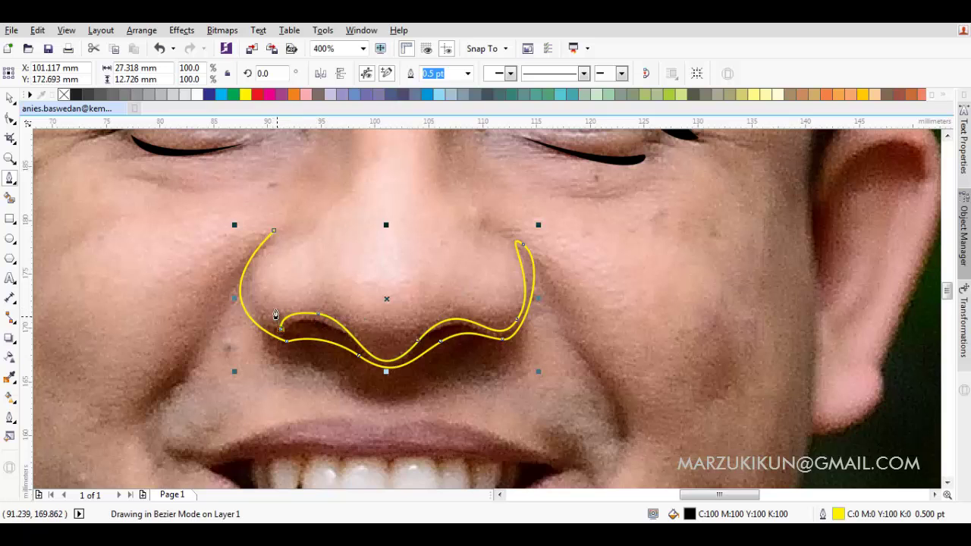
scroll(275, 314, up, 1)
click(281, 328)
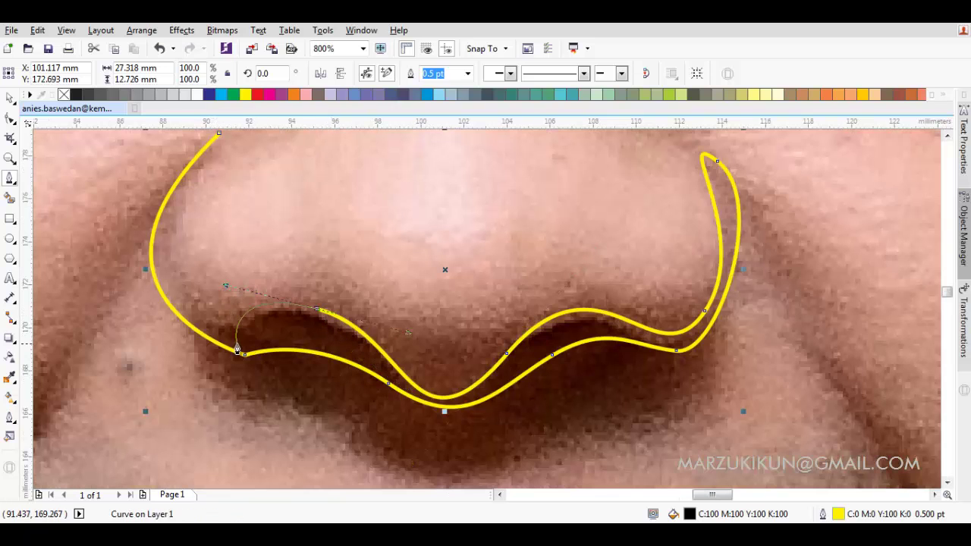
click(237, 345)
scroll(228, 326, down, 1)
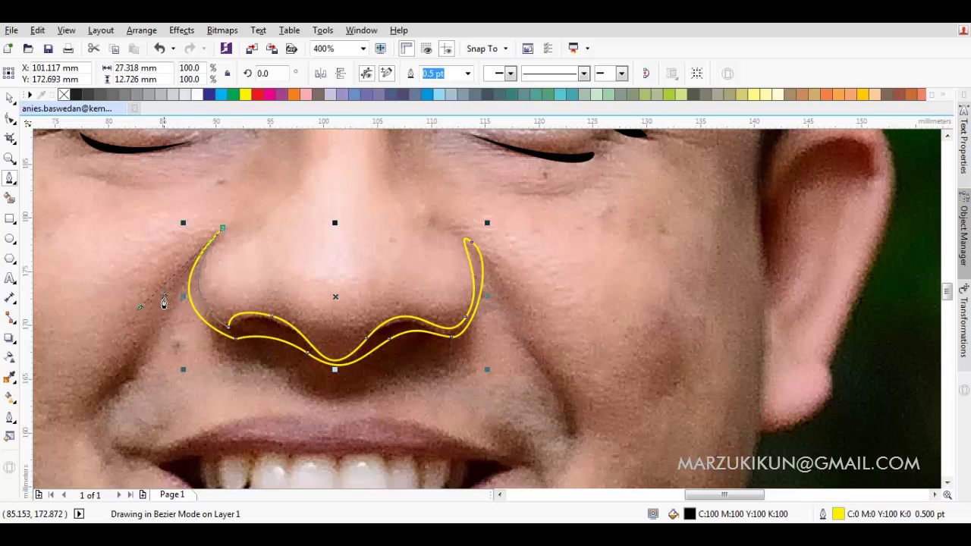
drag(163, 304, 164, 304)
Step: Reshape the nose shape's upper edge by moving the node above the first nostril and adjusting its curve to the photo
scroll(243, 321, up, 1)
key(F10)
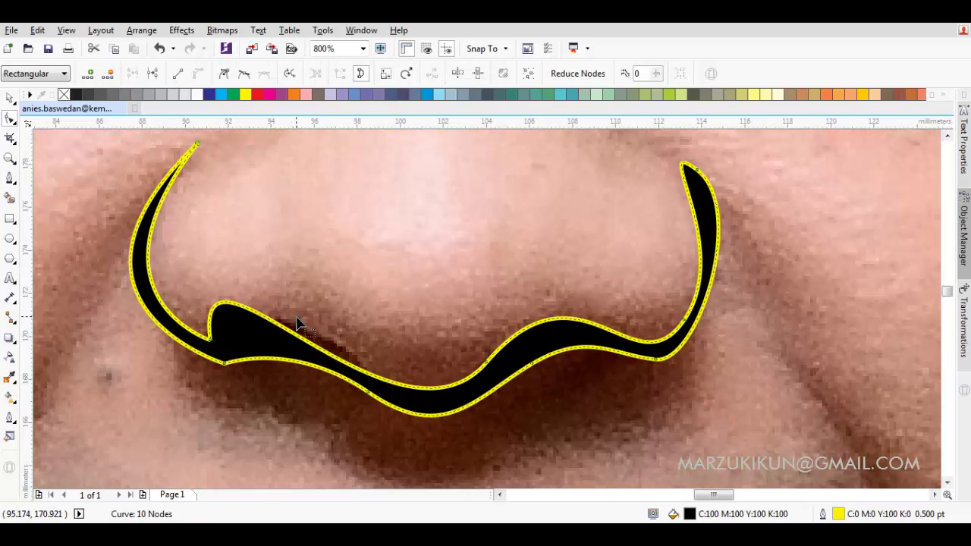
drag(298, 323, 319, 329)
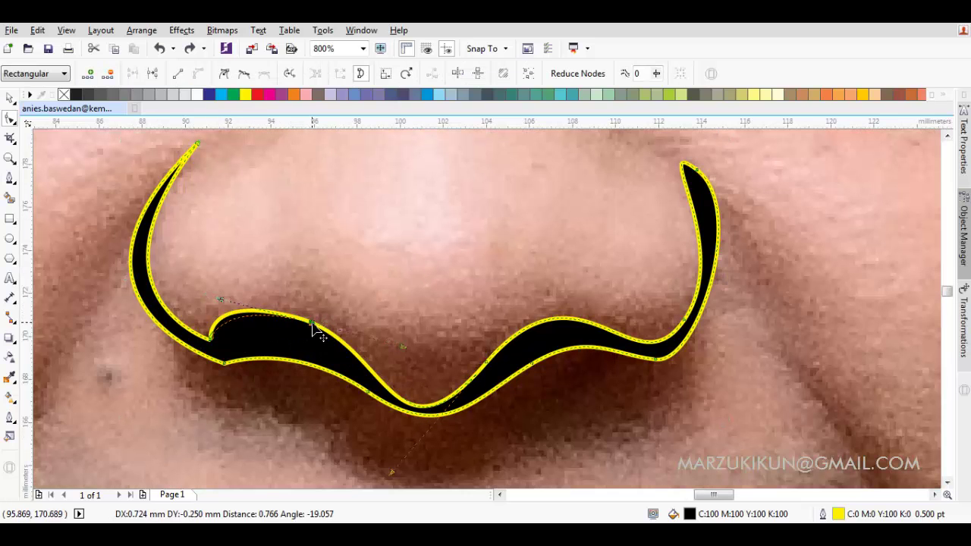
right_click(418, 353)
click(418, 337)
click(312, 327)
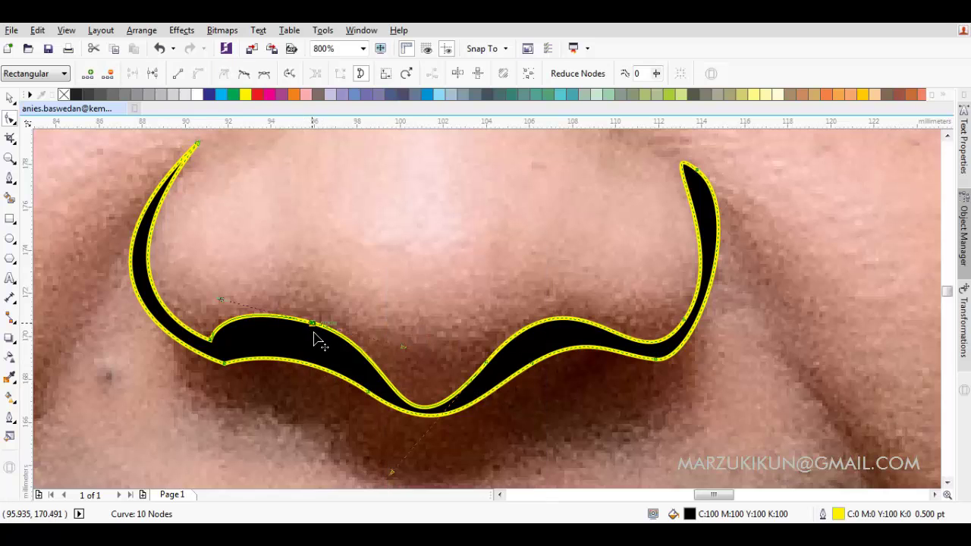
Step: Refine the curve handles along the nose shape's upper edge between the first nostril and the tip of the nose
drag(408, 349, 379, 342)
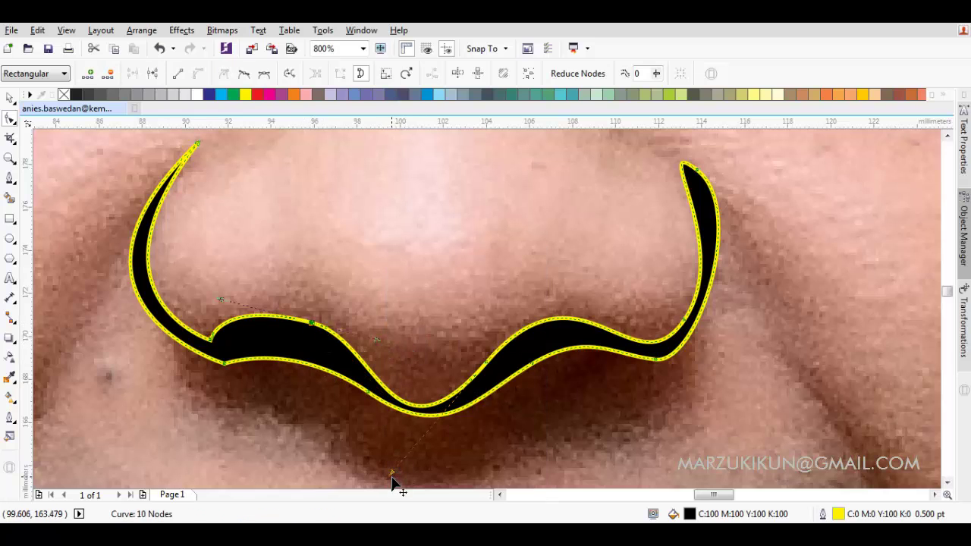
drag(392, 483, 424, 461)
key(space)
key(Escape)
scroll(505, 358, down, 1)
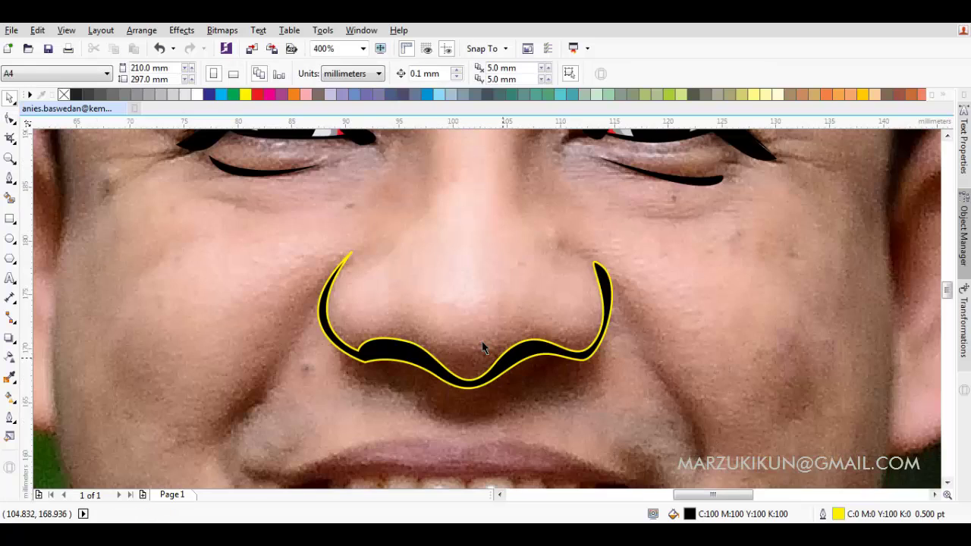
Step: Remove the yellow outline from the nose shape
key(ctrl+a)
right_click(76, 97)
click(182, 210)
scroll(271, 234, down, 2)
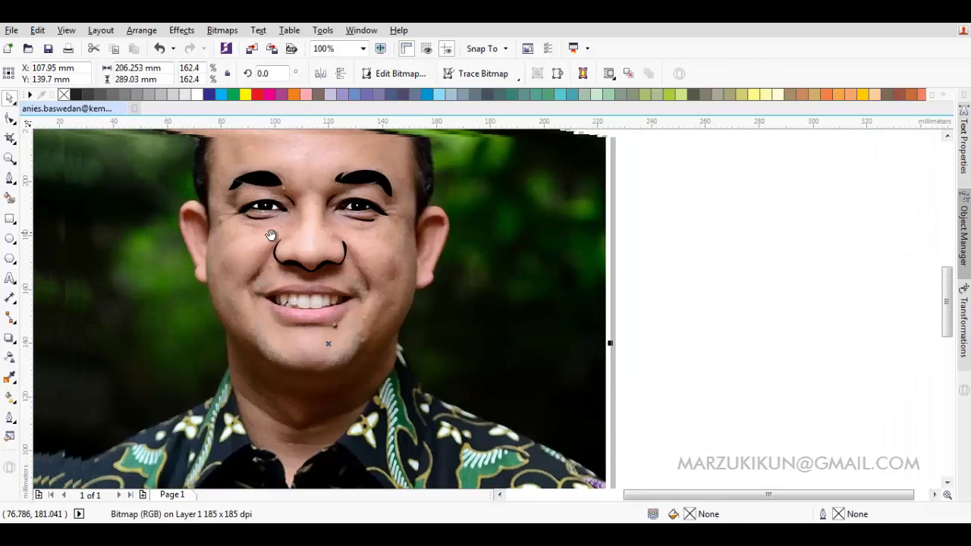
Step: Trace the teeth's lower edge from the first back tooth, with a small notch, across the front teeth towards the far side
scroll(309, 292, up, 3)
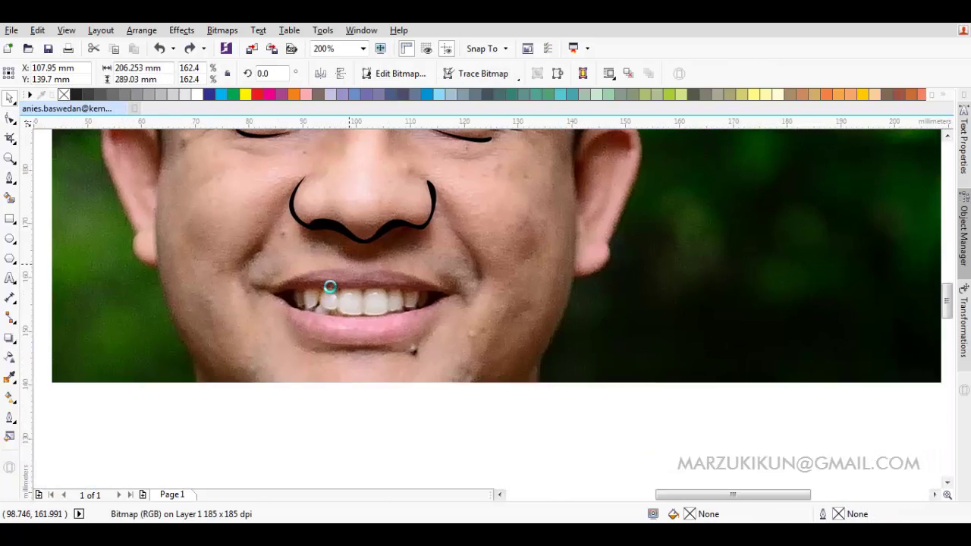
key(space)
drag(230, 292, 223, 356)
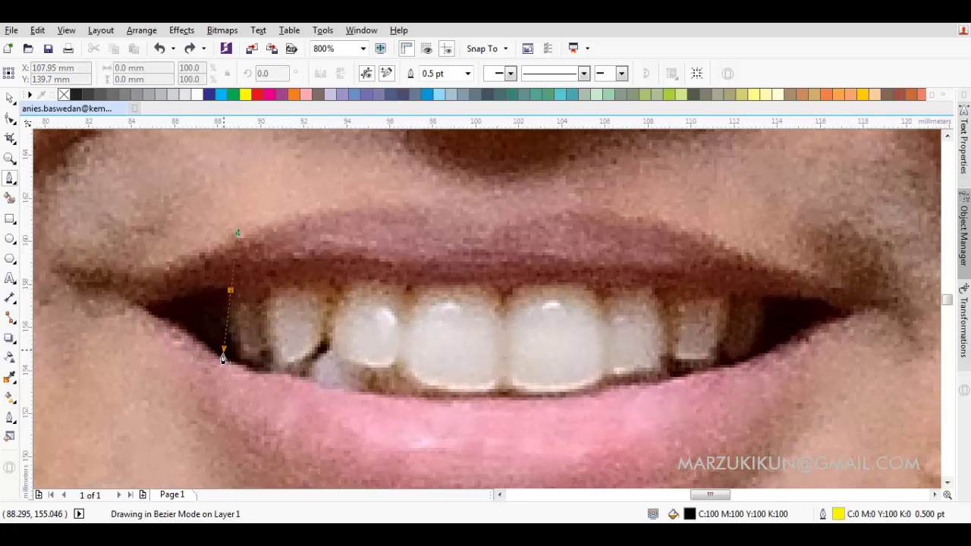
click(253, 368)
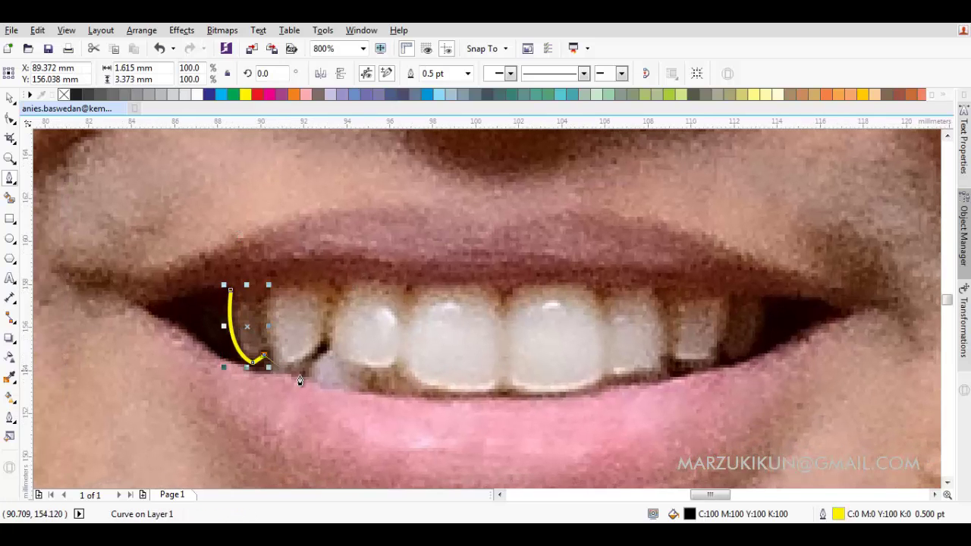
drag(418, 400, 570, 410)
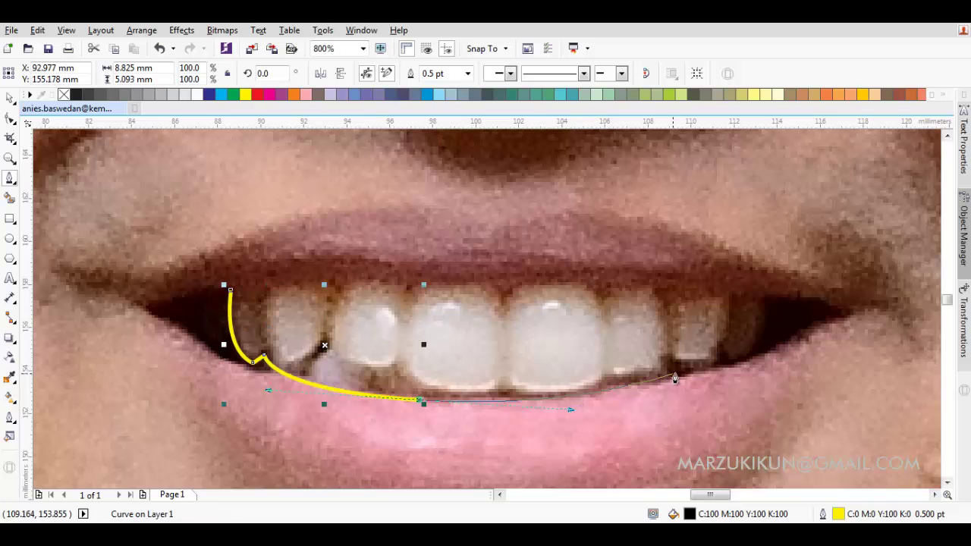
drag(676, 368, 747, 358)
Step: Trace the notched bottoms of the last two teeth on the far side and go up that side of the teeth
scroll(748, 358, up, 1)
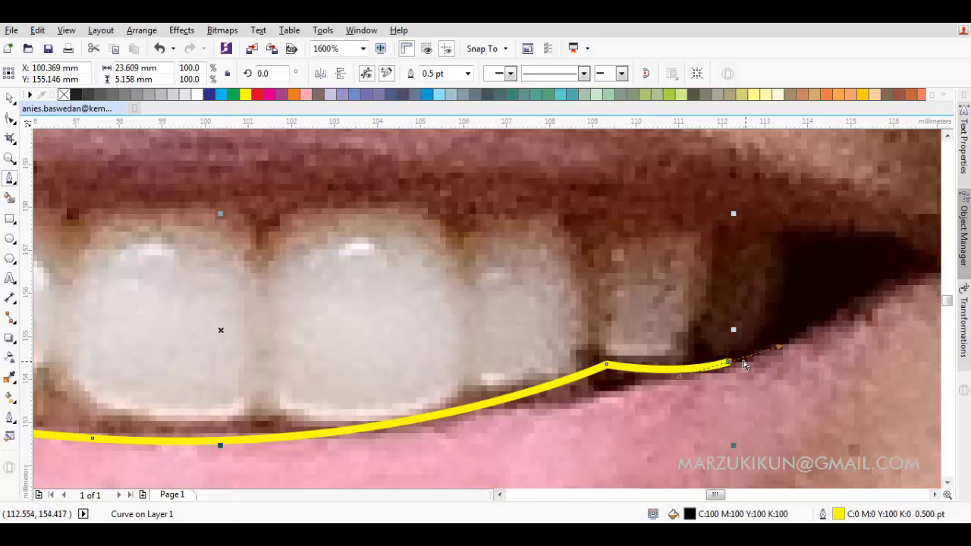
drag(685, 365, 687, 365)
click(702, 337)
drag(741, 350, 750, 347)
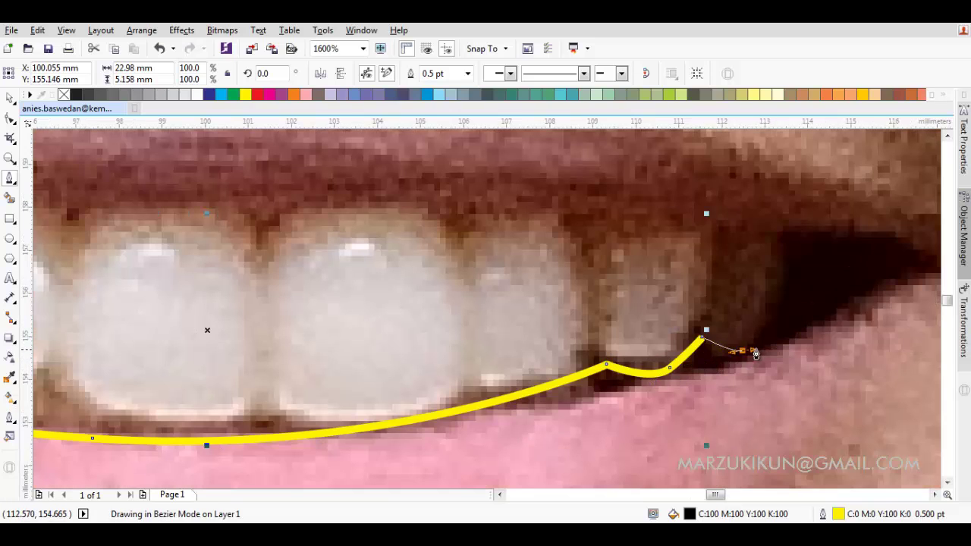
drag(780, 229, 685, 229)
Step: Close the teeth shape, about 25 mm wide, with a slightly arched upper edge and fill it white
scroll(685, 229, down, 1)
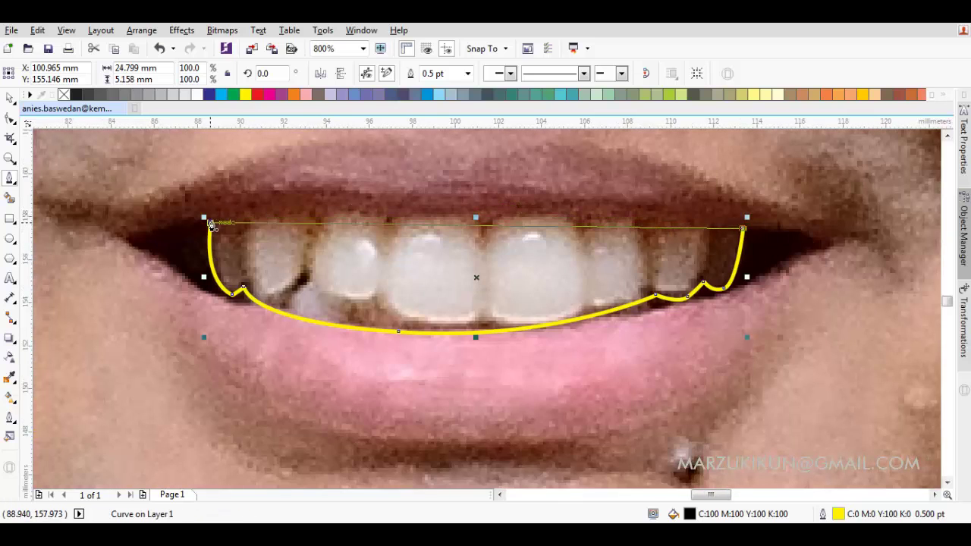
mouse_move(205, 219)
mouse_down()
mouse_move(461, 191)
mouse_move(409, 201)
mouse_up()
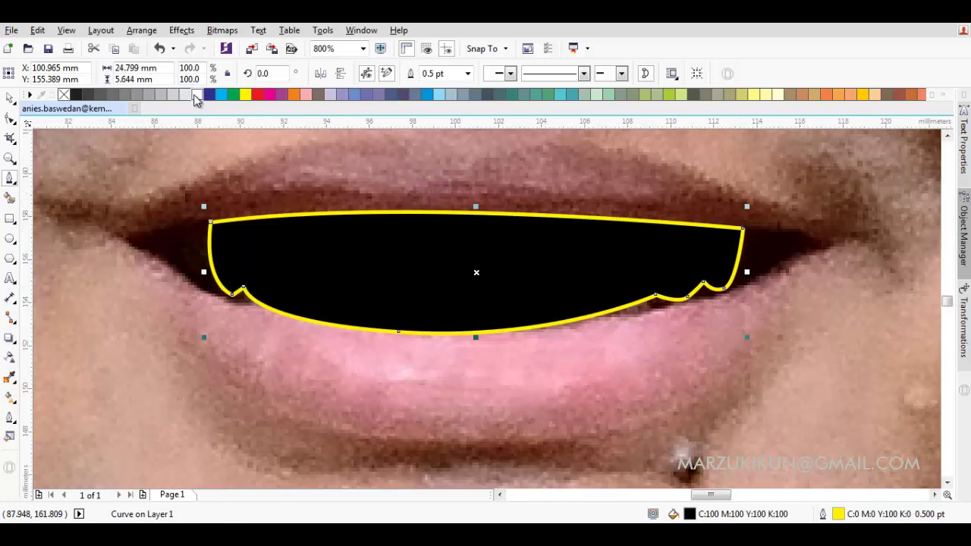
click(196, 94)
Step: Trace the mouth opening's lower edge below the teeth from one mouth corner round the other, about 35 mm wide
scroll(232, 195, left, 1)
drag(245, 311, 247, 311)
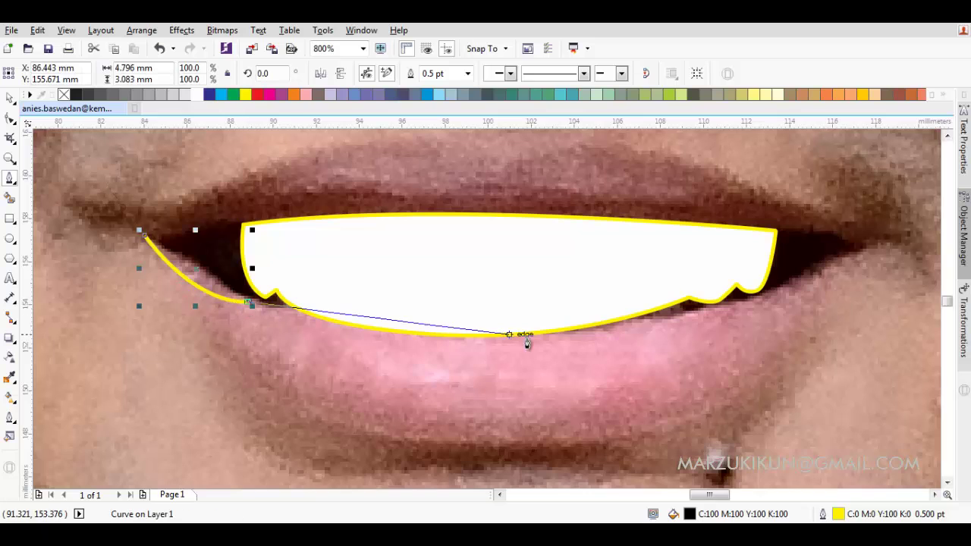
scroll(524, 340, right, 5)
drag(408, 356, 599, 332)
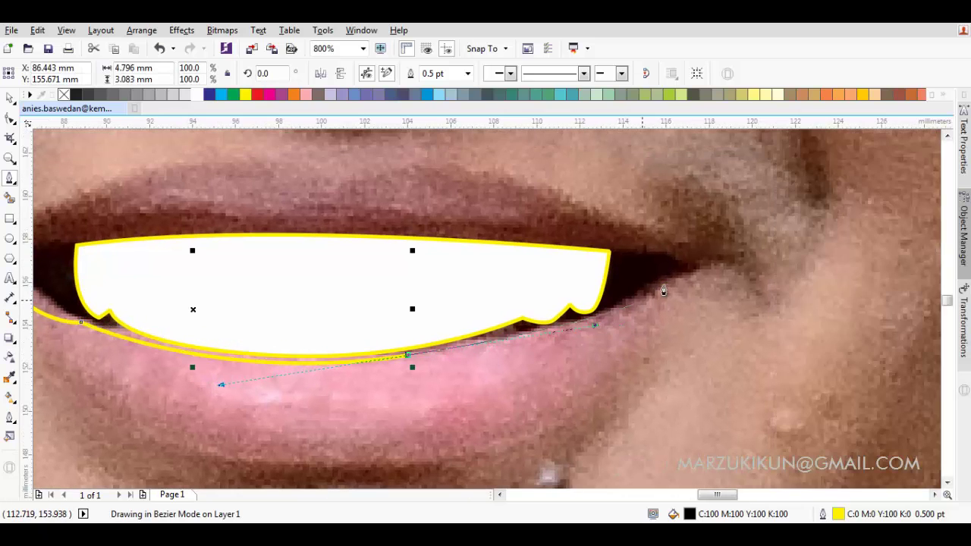
drag(664, 286, 556, 245)
Step: Trace the mouth opening's upper edge back to the starting corner, close the shape, and place it behind the teeth
scroll(606, 244, left, 8)
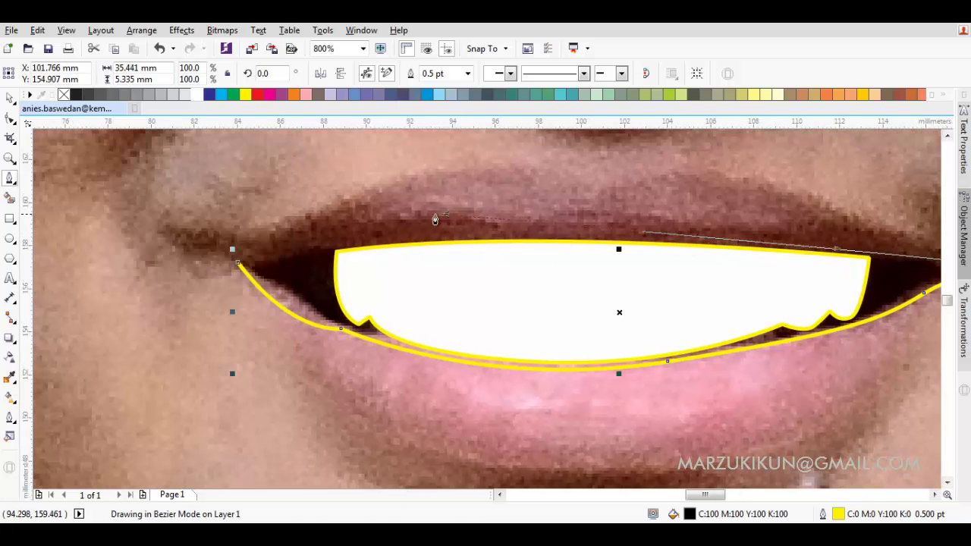
drag(239, 264, 317, 252)
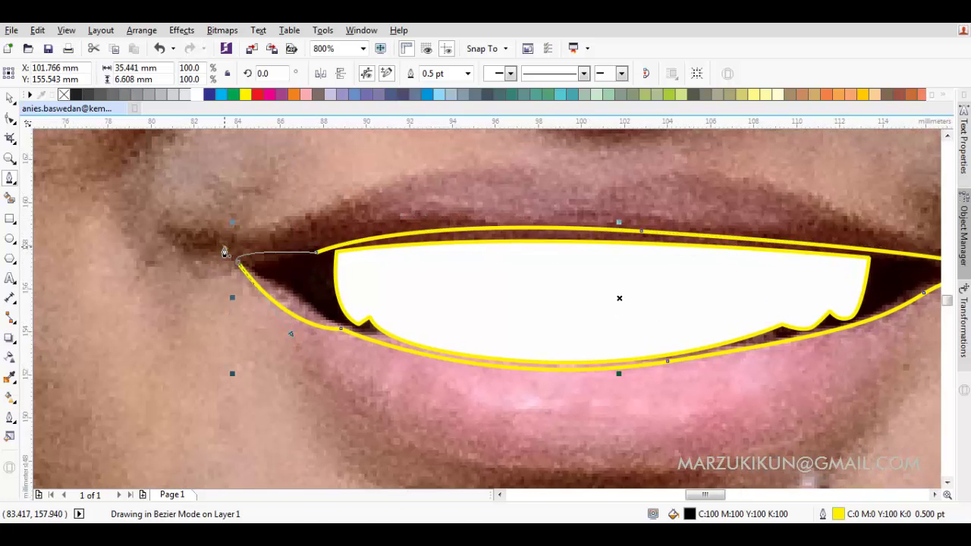
drag(224, 252, 226, 254)
right_click(291, 310)
mouse_move(314, 367)
click(531, 484)
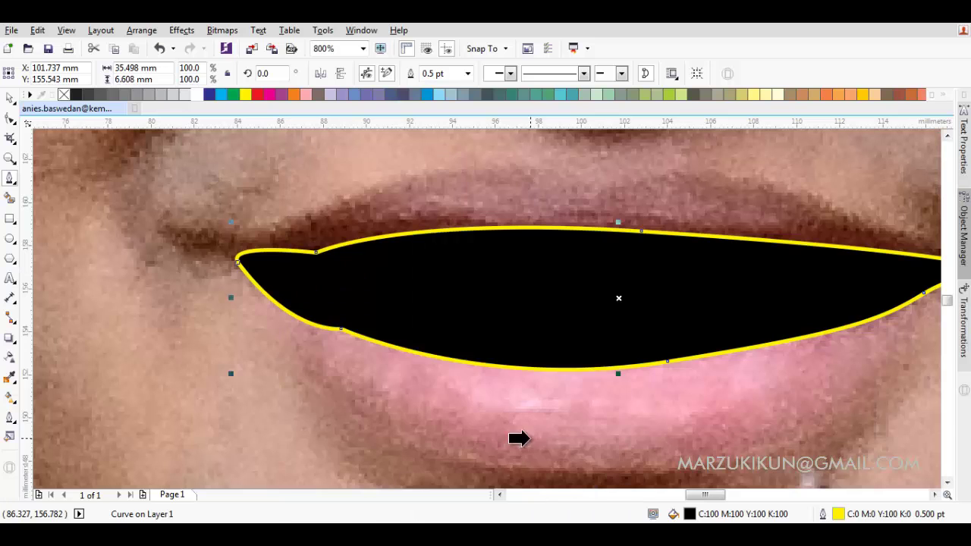
click(529, 438)
key(Escape)
Step: Trace the upper lip's outer contour from the first mouth corner over both peaks to the other corner, about 35 mm wide
scroll(377, 326, down, 2)
scroll(281, 304, up, 2)
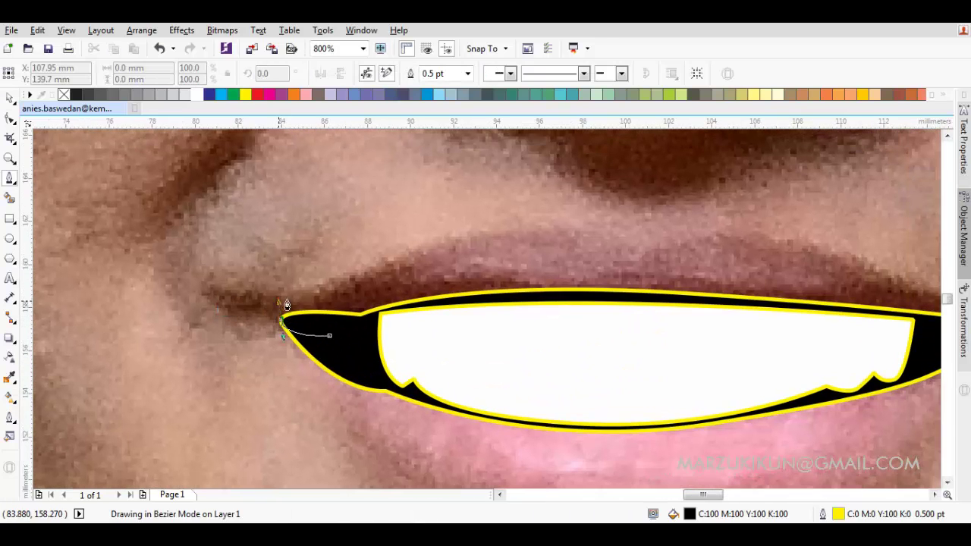
drag(287, 304, 336, 293)
scroll(398, 275, down, 1)
key(space)
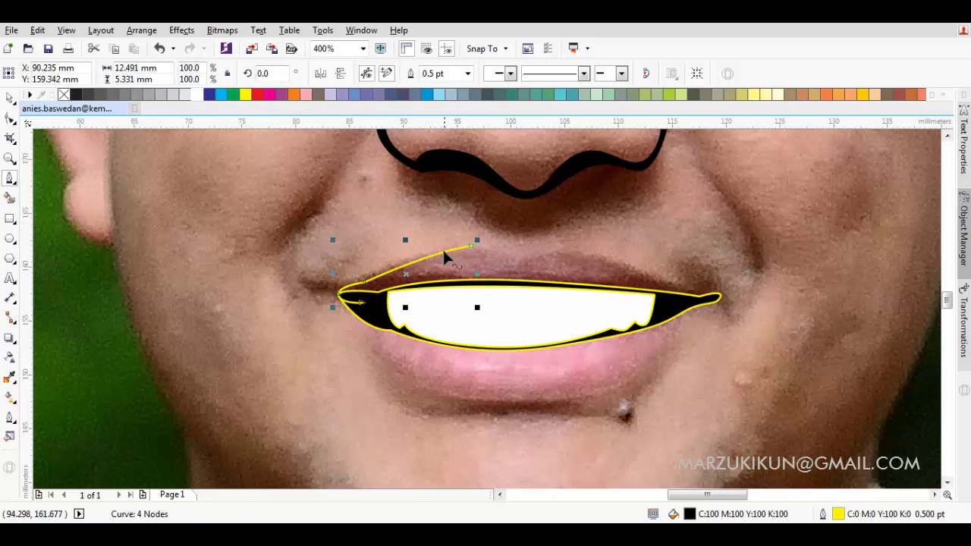
key(ctrl+z)
drag(517, 256, 584, 262)
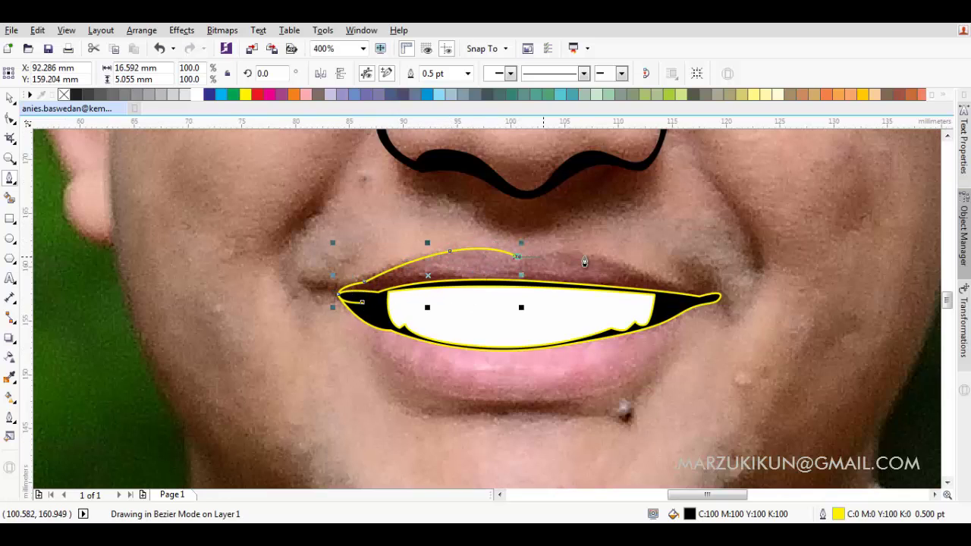
click(716, 296)
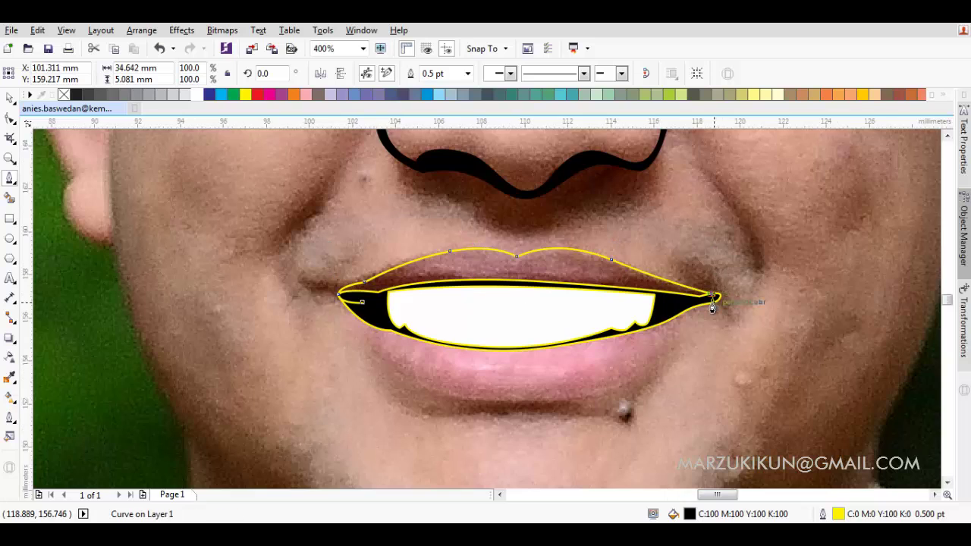
Step: Trace the upper lip's inner edge back across the teeth and close the lip shape at the first mouth corner
scroll(715, 296, up, 1)
drag(671, 309, 619, 310)
scroll(300, 336, left, 5)
click(332, 285)
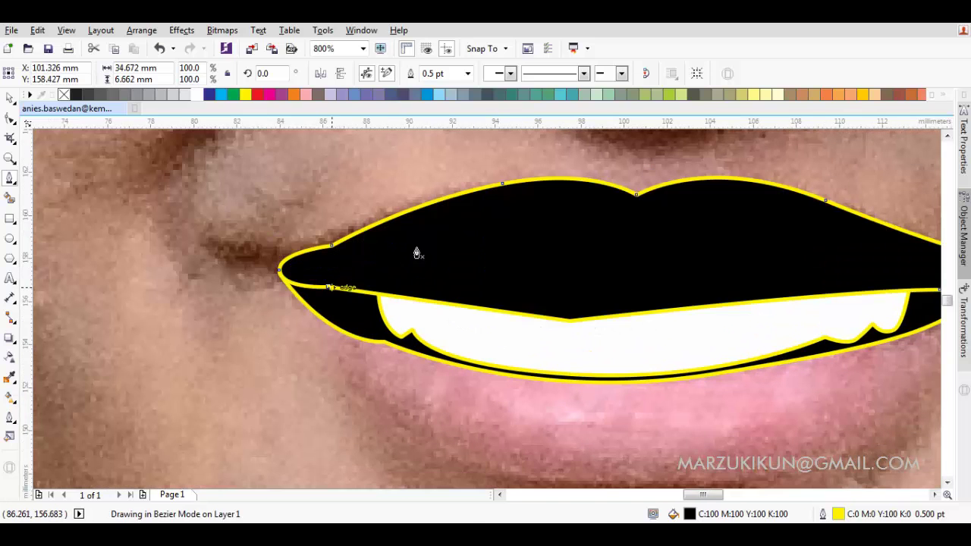
Step: Place the upper lip behind the mouth opening and teeth, and delete the node on the first peak of its upper edge
right_click(440, 250)
click(644, 455)
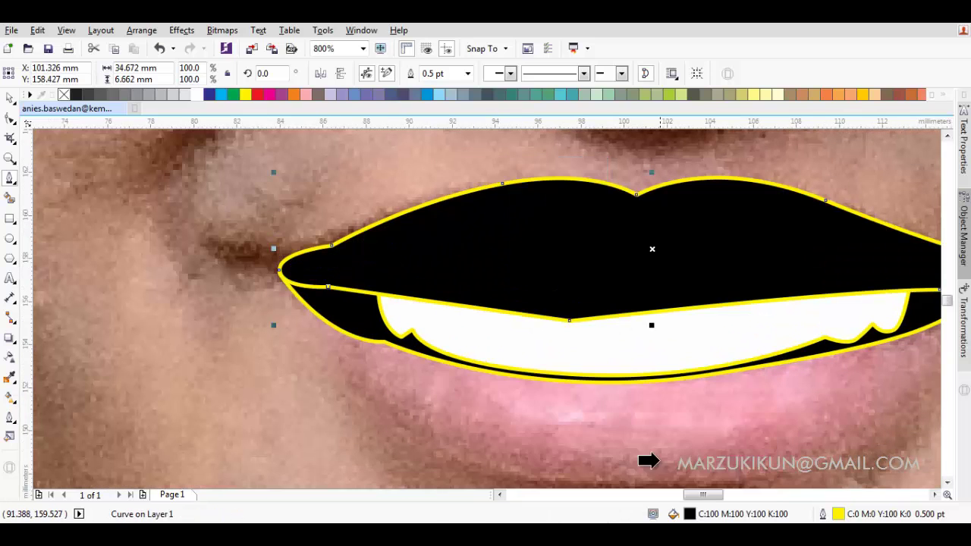
scroll(583, 207, right, 2)
key(F10)
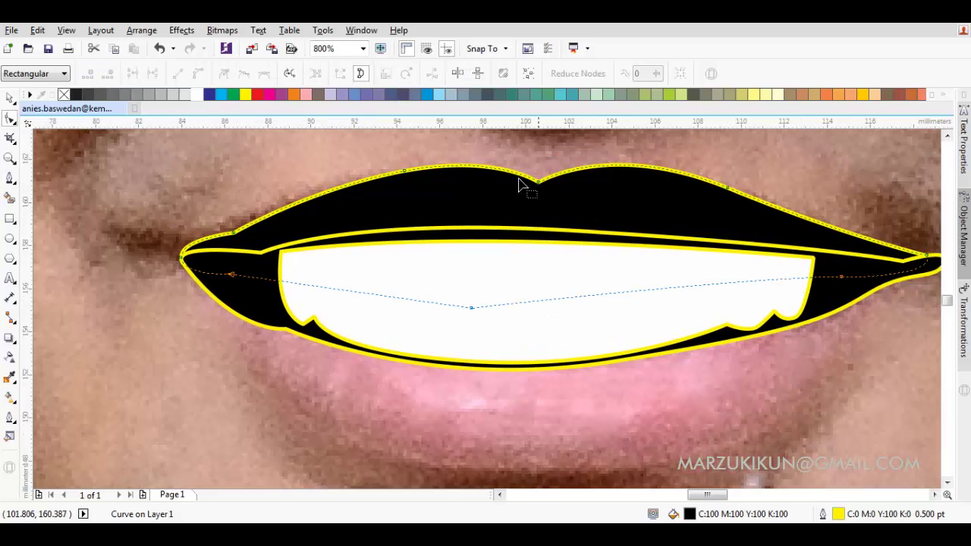
click(407, 181)
key(space)
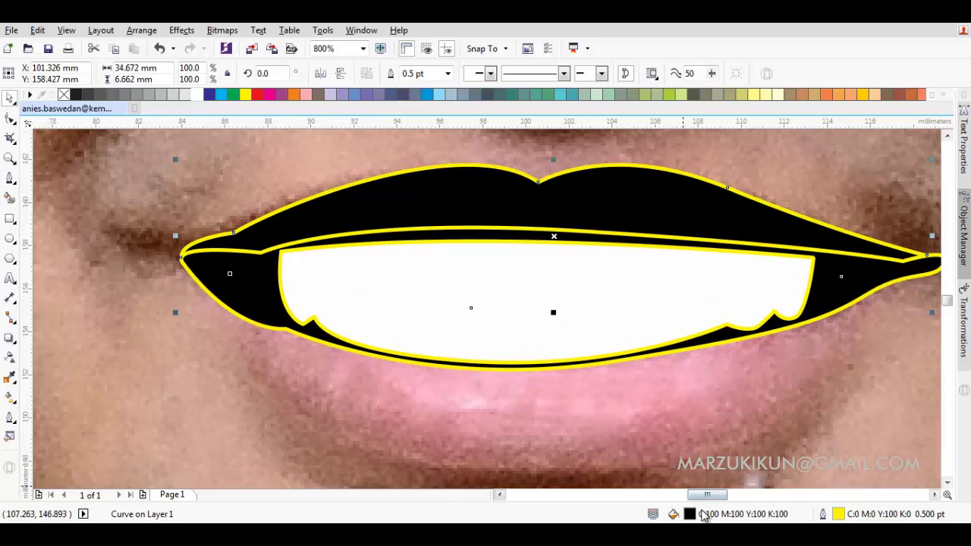
Step: Fill the upper lip with dark red C:17 M:89 Y:91 K:7
double_click(704, 516)
click(185, 220)
click(545, 338)
click(257, 94)
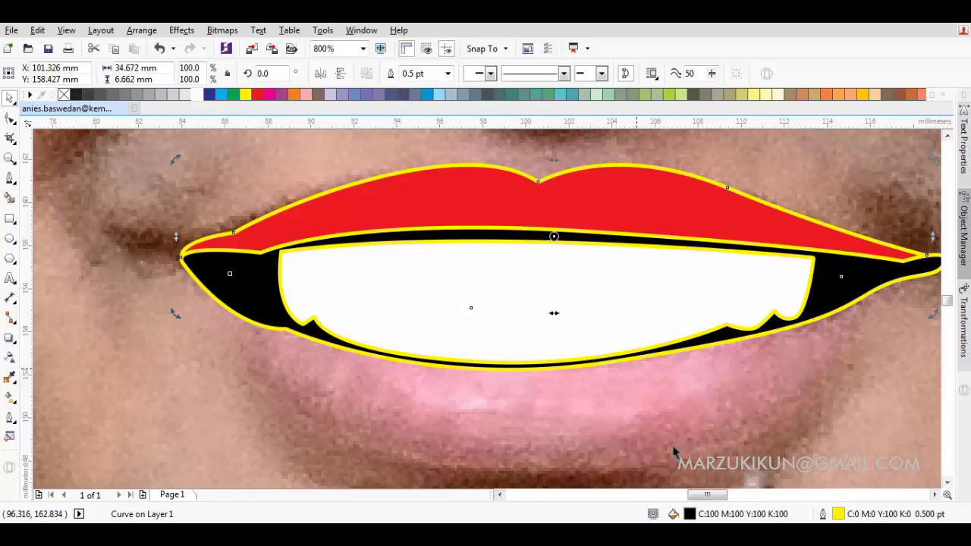
double_click(703, 516)
mouse_move(181, 192)
mouse_down()
mouse_move(160, 205)
mouse_move(172, 193)
mouse_move(165, 185)
mouse_move(178, 197)
mouse_up()
key(Return)
Step: Trace the lower lip's outer contour from inside the first mouth corner, under the lip, to the other side, about 29 mm wide
key(F3)
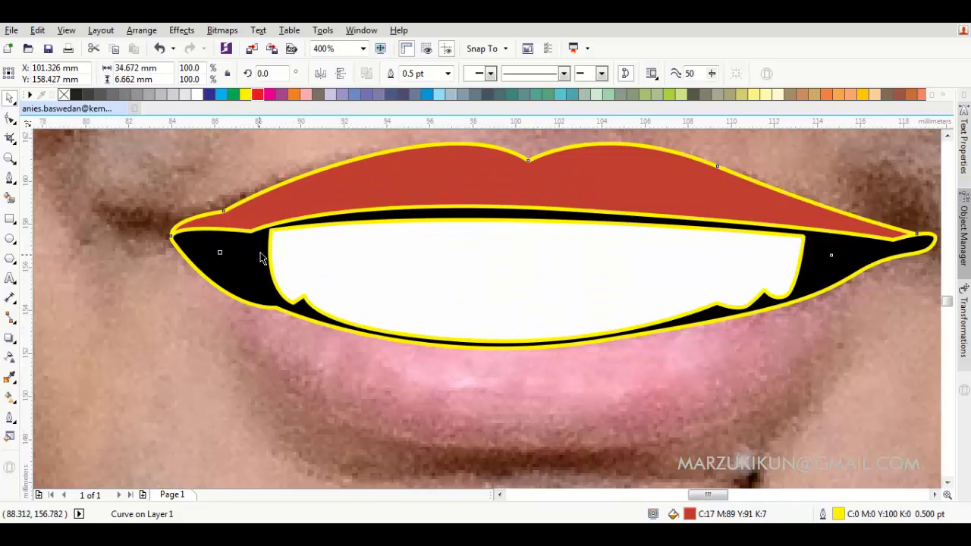
click(229, 253)
drag(218, 287, 357, 368)
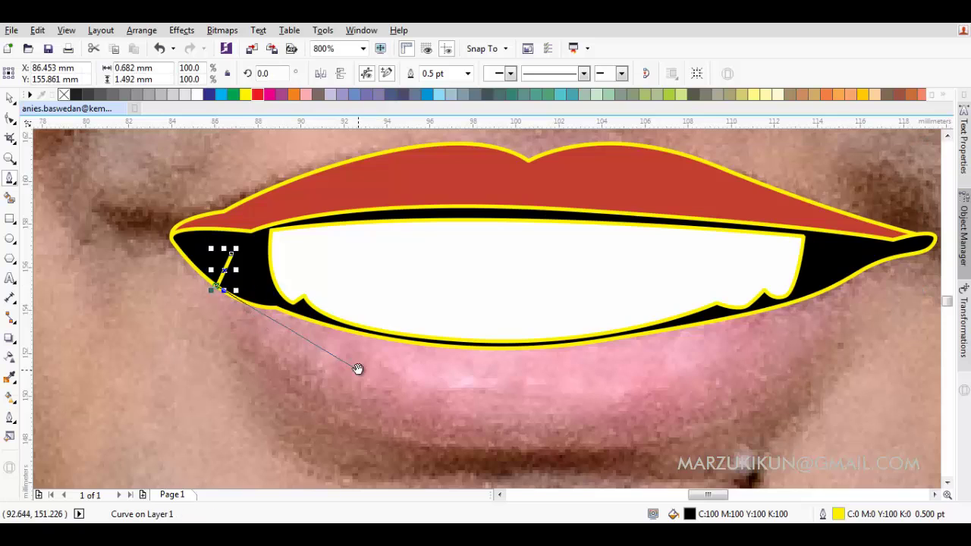
key(F3)
drag(312, 341, 428, 331)
click(471, 240)
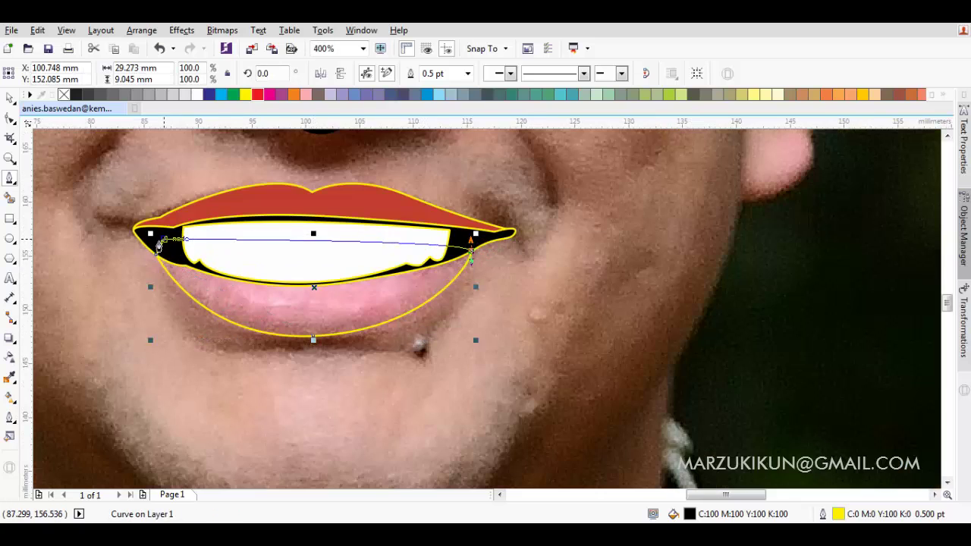
Step: Close the lower lip shape with an arched edge across the teeth and place it behind the mouth opening and teeth
click(165, 241)
right_click(325, 256)
mouse_move(369, 367)
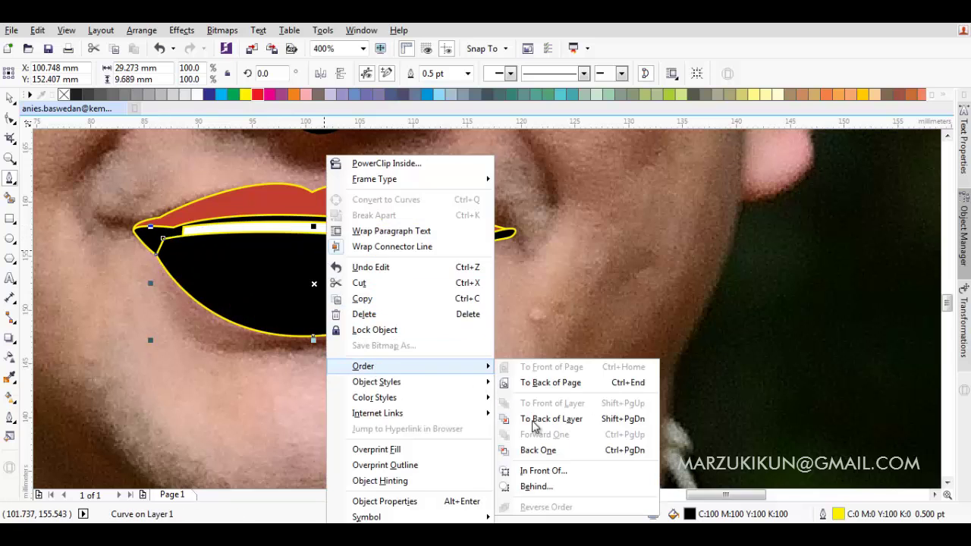
click(548, 422)
Step: Move the lower lip's bottom node slightly and adjust its handle to fit the lip's lower edge
scroll(336, 304, up, 1)
key(F10)
drag(293, 373, 282, 363)
drag(520, 352, 491, 343)
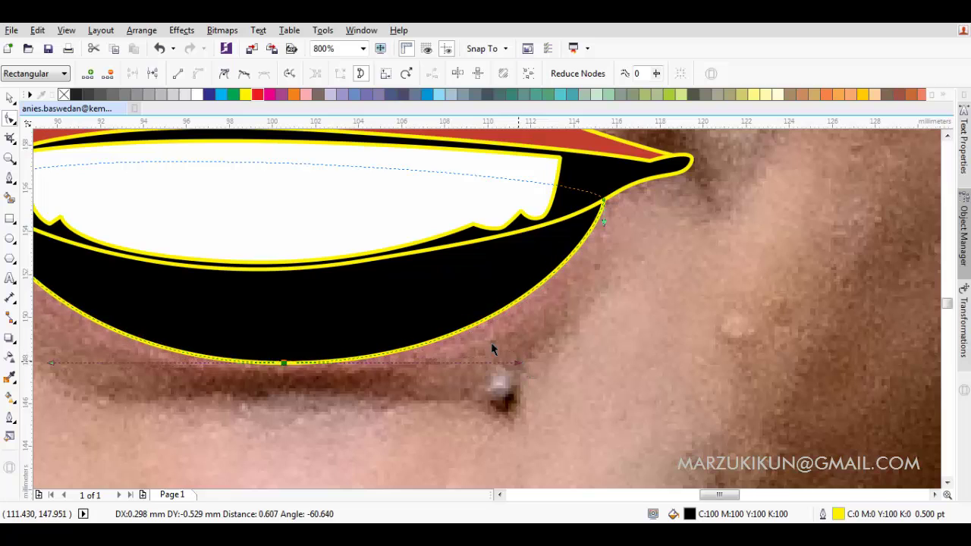
Step: Sample the upper lip's red, lighten it to C:7 M:78 Y:69 K:0, and apply it as the lower lip's fill
key(i)
drag(476, 246, 462, 293)
click(488, 206)
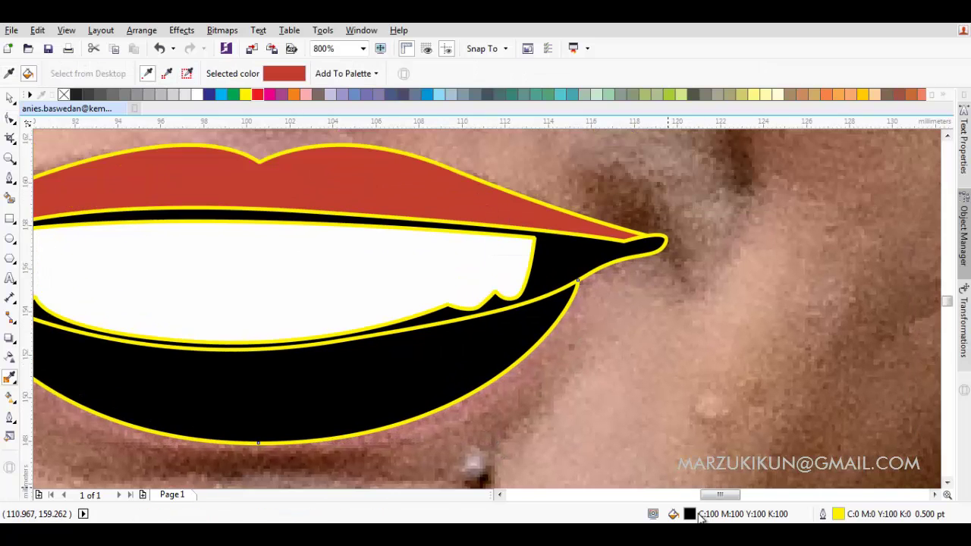
double_click(701, 517)
mouse_move(722, 257)
mouse_down()
mouse_move(765, 211)
mouse_move(758, 205)
mouse_up()
key(Return)
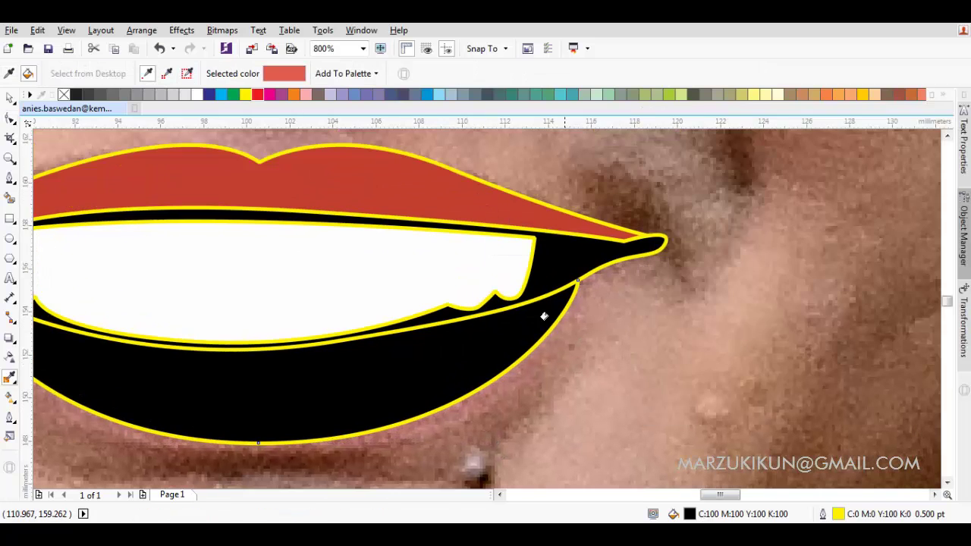
click(399, 374)
Step: Adjust the handle of the lower lip's bottom node on the first mouth corner's side to refine the lip curve
scroll(386, 357, down, 2)
key(space)
click(357, 379)
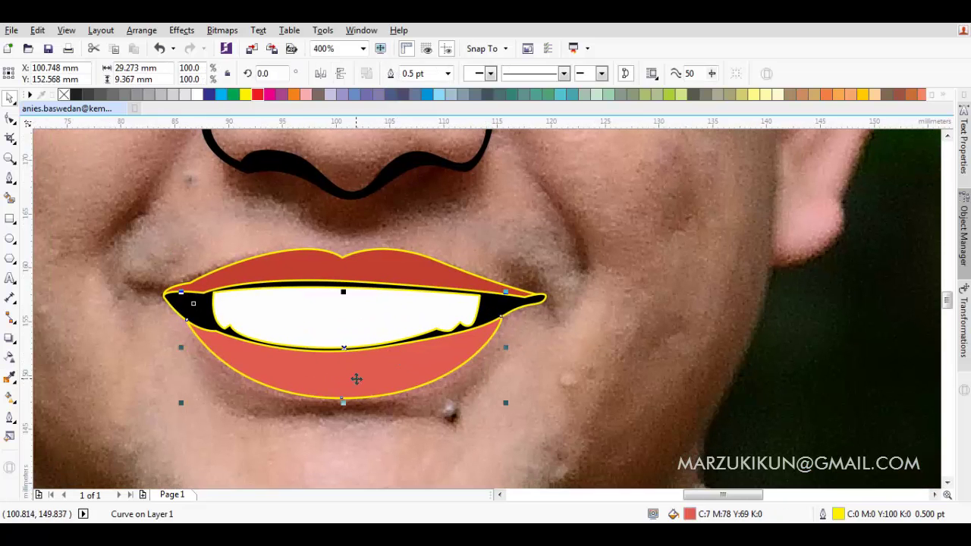
key(F10)
click(342, 397)
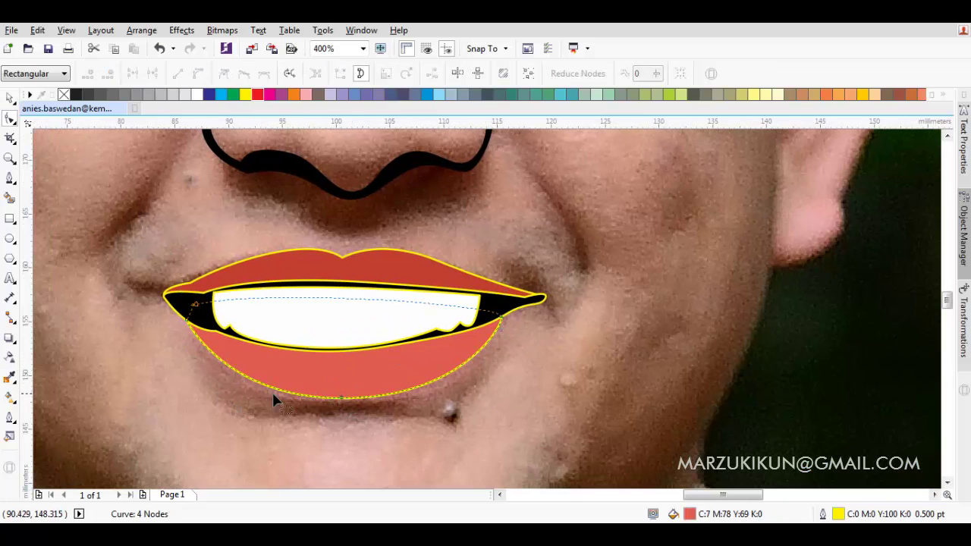
drag(225, 398, 220, 401)
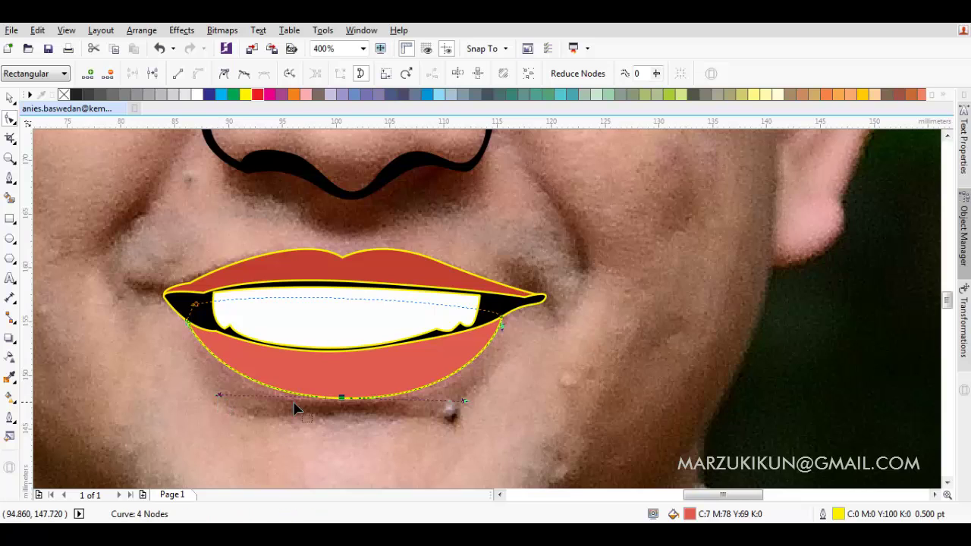
Step: Nudge the lower lip's bottom node slightly sideways to refine the lip's lower curve
scroll(296, 405, up, 1)
drag(384, 396, 375, 396)
key(space)
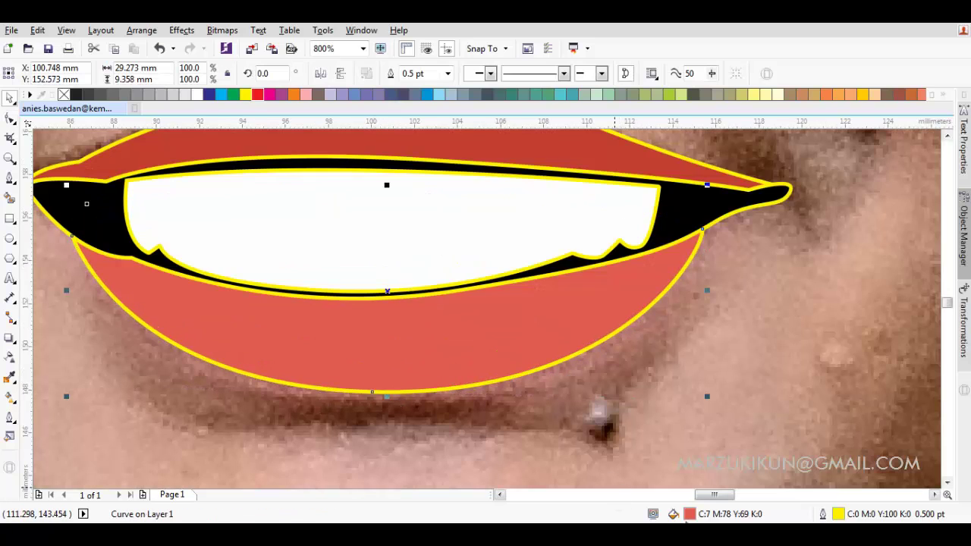
double_click(695, 516)
drag(163, 173, 130, 175)
click(547, 335)
Step: Lighten the lower lip's fill to C:2 M:71 Y:55 K:0
double_click(702, 515)
drag(167, 173, 159, 170)
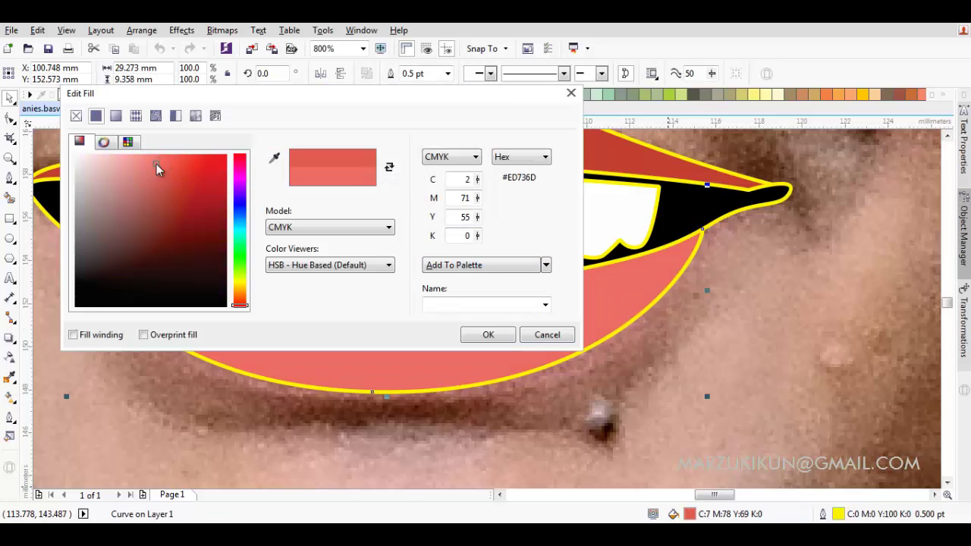
key(Return)
Step: Remove the yellow outlines from the lips, mouth opening and teeth shapes
click(205, 385)
key(Tab)
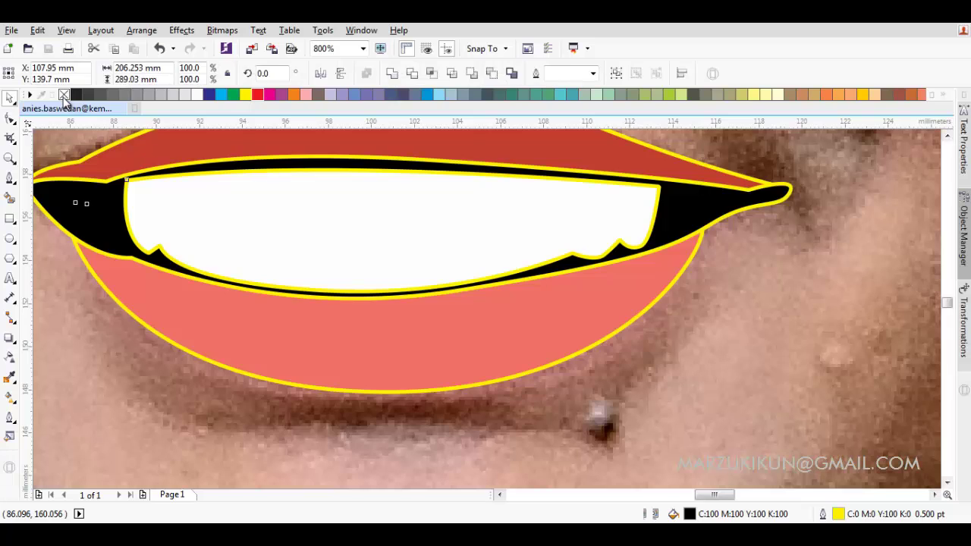
scroll(181, 182, down, 5)
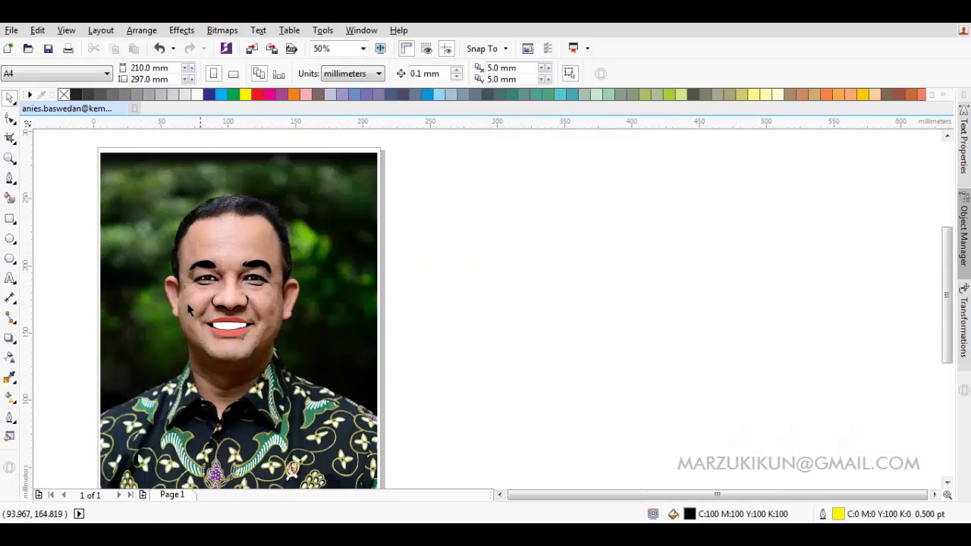
Step: Try moving the portrait photo beside the page, and undo the move
drag(131, 342, 463, 342)
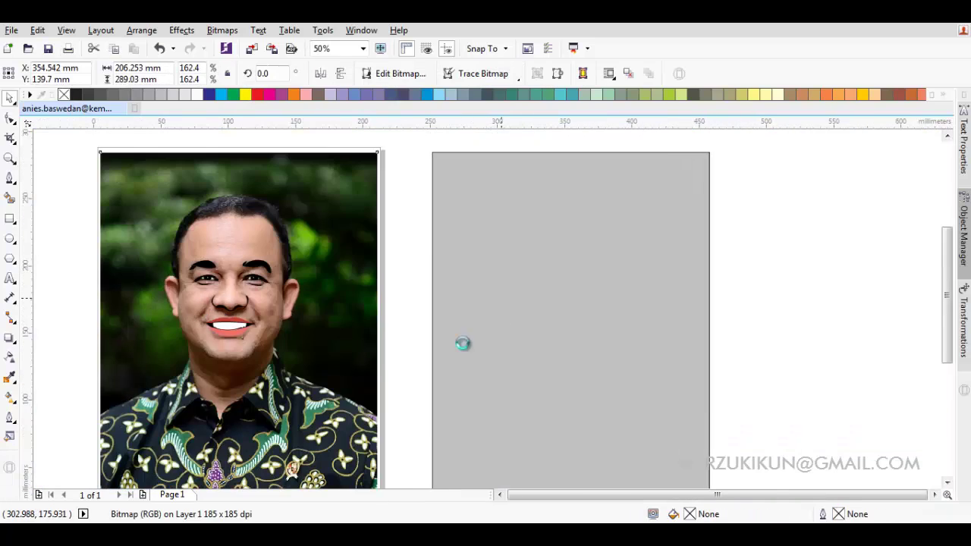
click(288, 357)
scroll(288, 318, up, 2)
key(ctrl+z)
Step: Draw the first smile crease as a closed, tapered curve about 5.6 by 7.7 mm along the cheek fold left of the mouth
scroll(326, 303, up, 4)
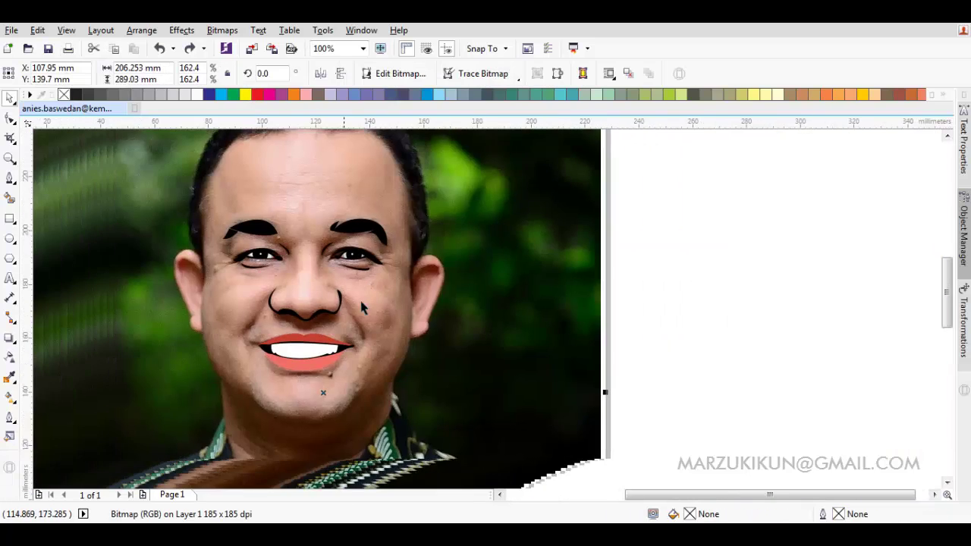
key(F5)
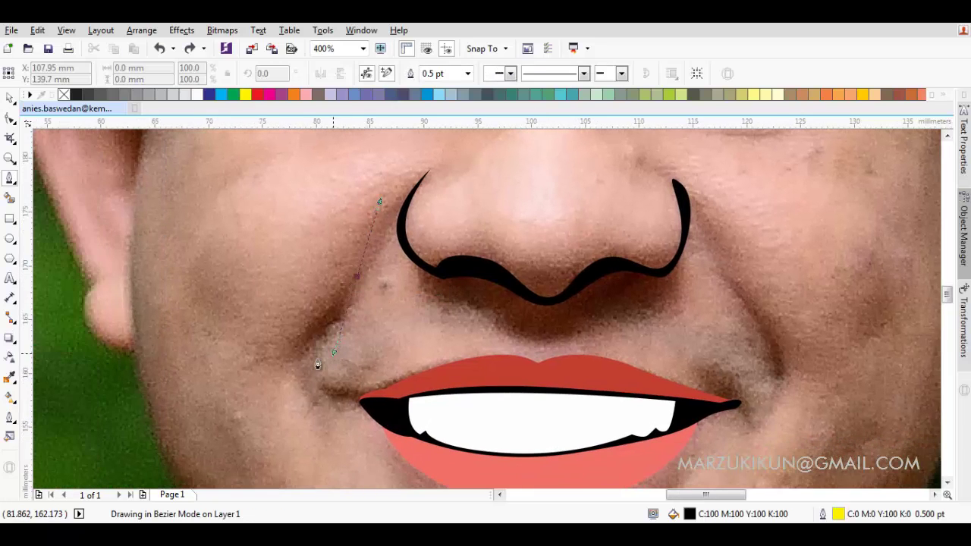
click(317, 365)
scroll(571, 267, right, 3)
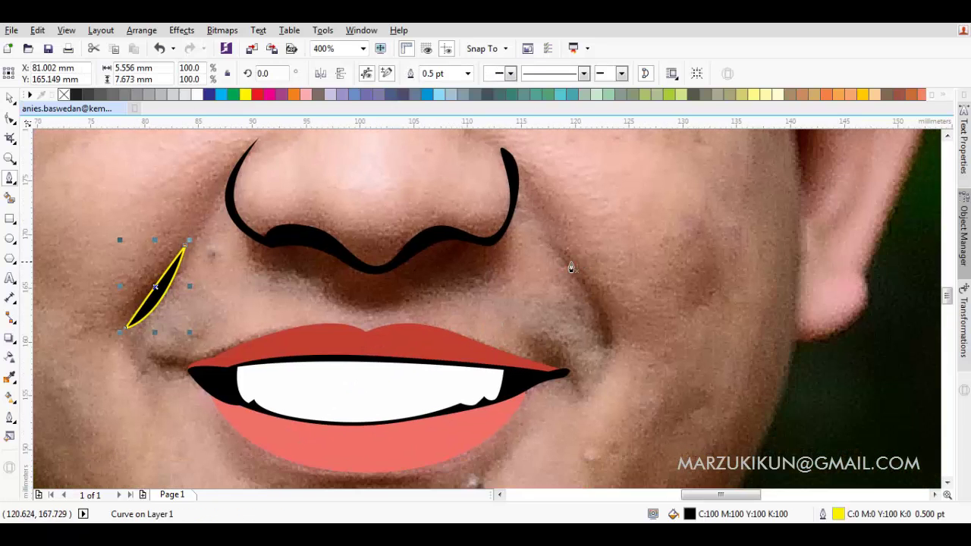
Step: Draw the opposite smile crease as a tapered curve about 7.9 mm high along the cheek fold right of the mouth
click(514, 196)
double_click(608, 357)
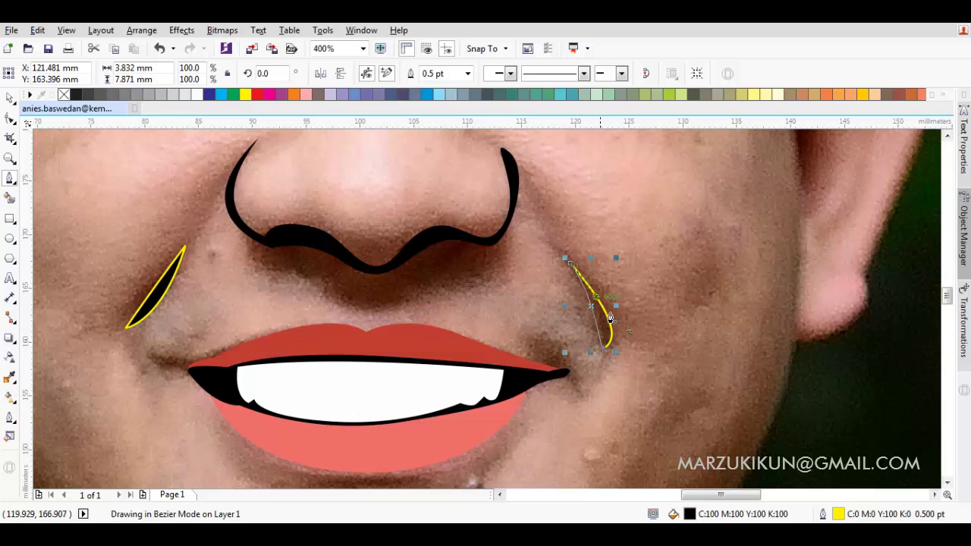
key(Escape)
Step: Start the hair outline in front of the left-hand ear and trace the sideburn's inner edge up towards the temple
scroll(575, 374, down, 4)
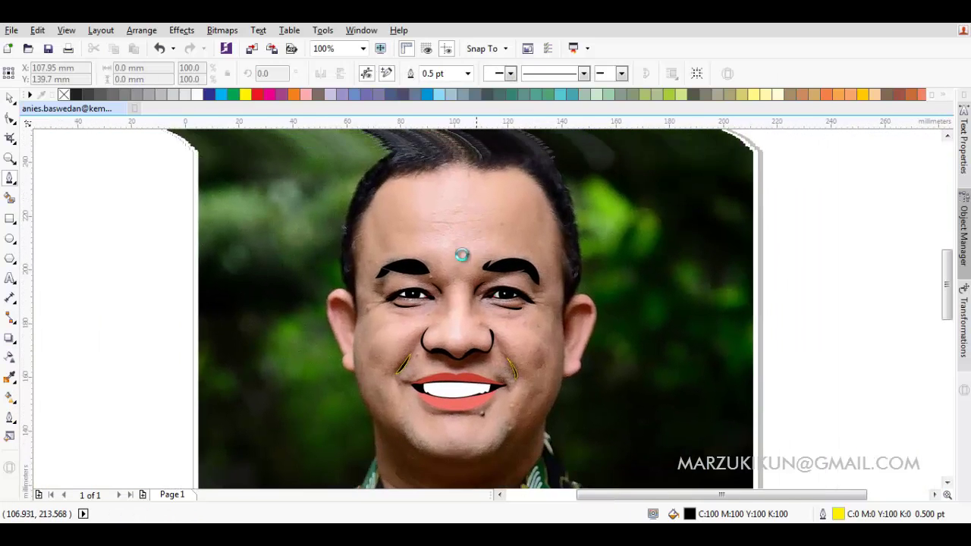
scroll(520, 266, up, 2)
scroll(352, 311, up, 2)
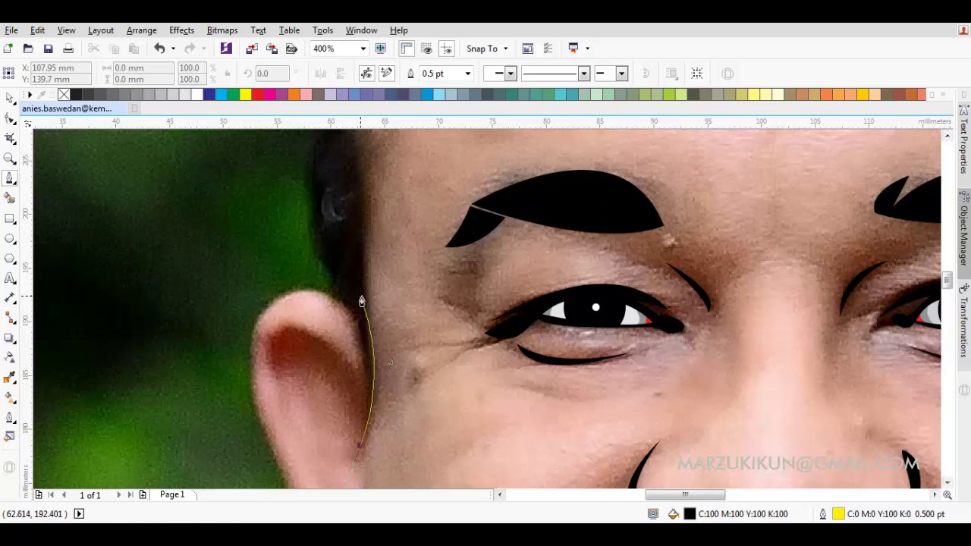
click(364, 220)
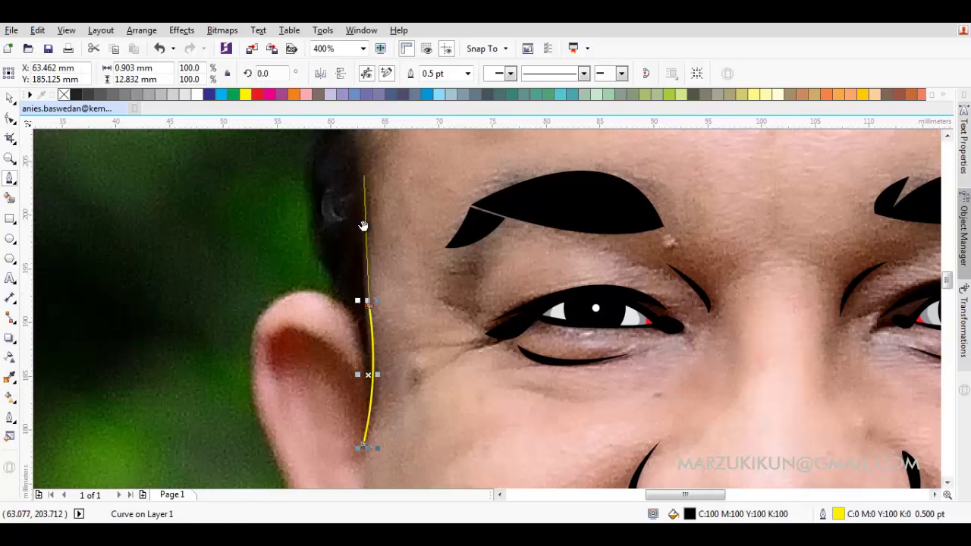
scroll(364, 227, up, 3)
click(369, 341)
Step: Add zigzag hair strands to the outline at the left-hand temple and continue the curve up the hairline
scroll(351, 315, up, 2)
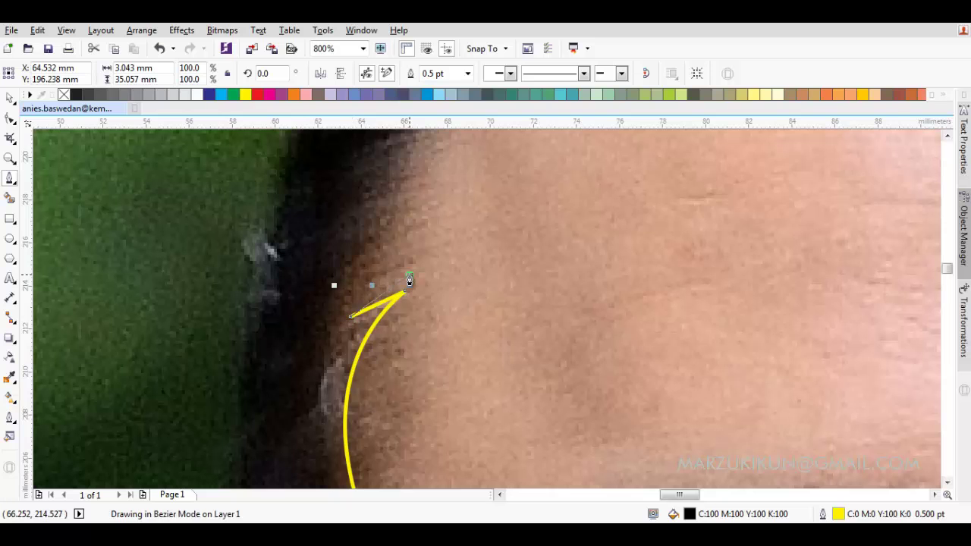
drag(402, 260, 373, 251)
scroll(373, 251, down, 2)
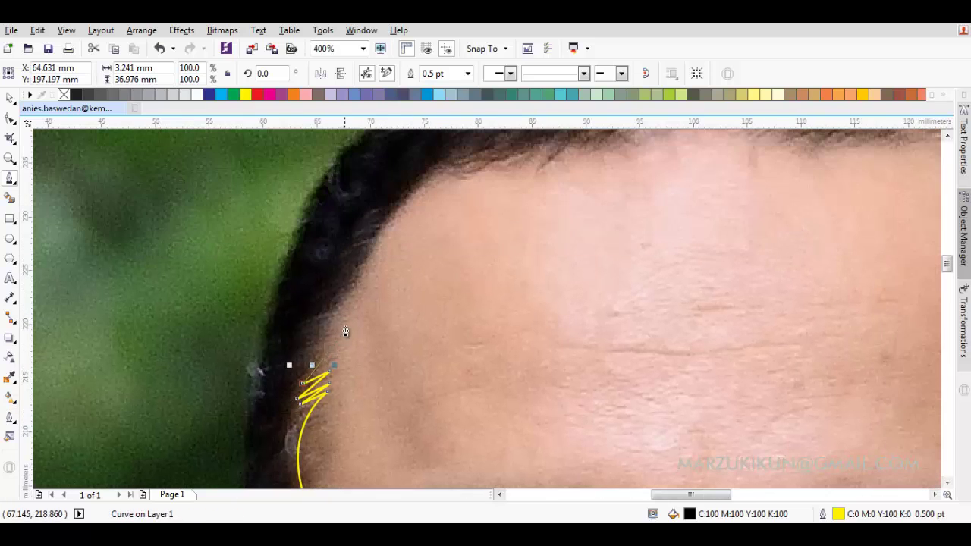
click(353, 246)
key(ctrl+z)
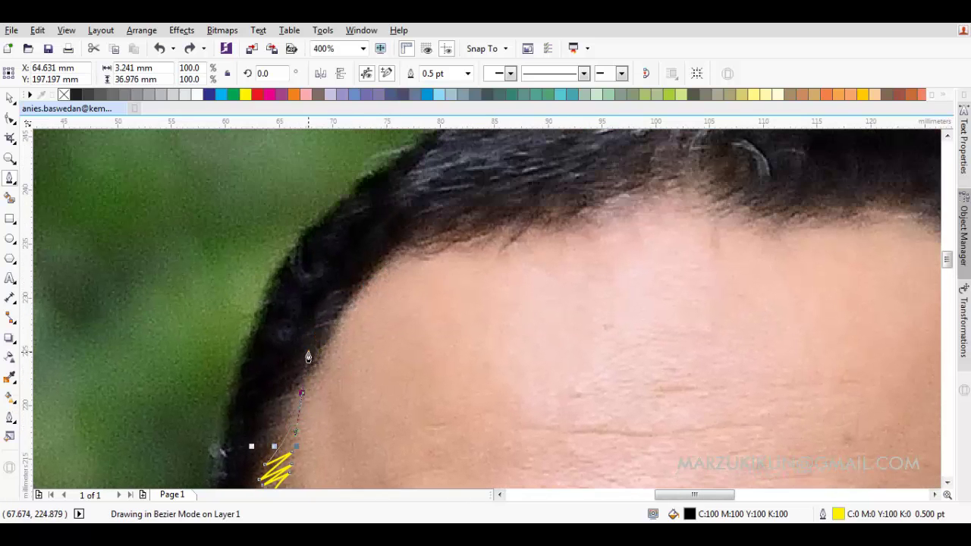
Step: Trace the hairline around the forehead's left-hand corner to its centre and add small jagged strands there
scroll(405, 268, up, 2)
drag(379, 345, 483, 296)
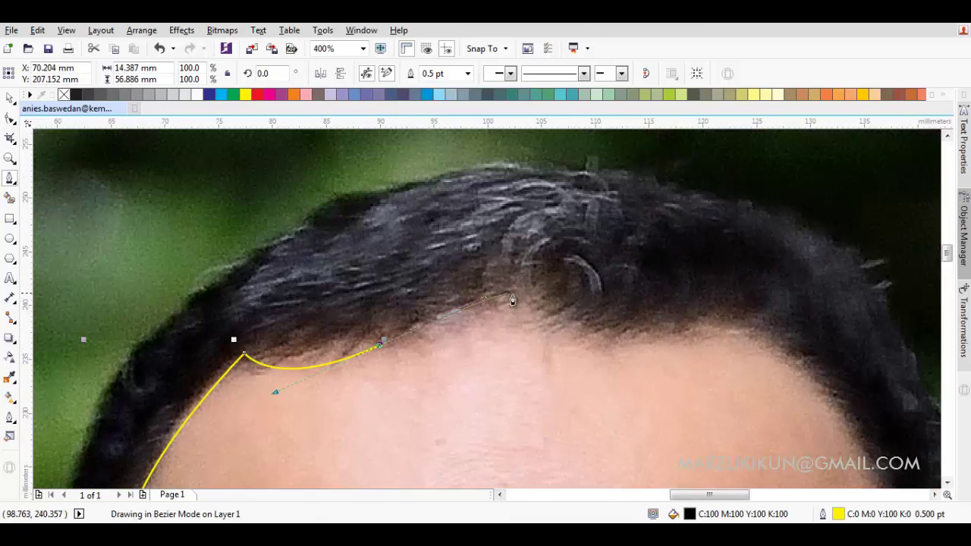
click(512, 300)
scroll(512, 312, up, 2)
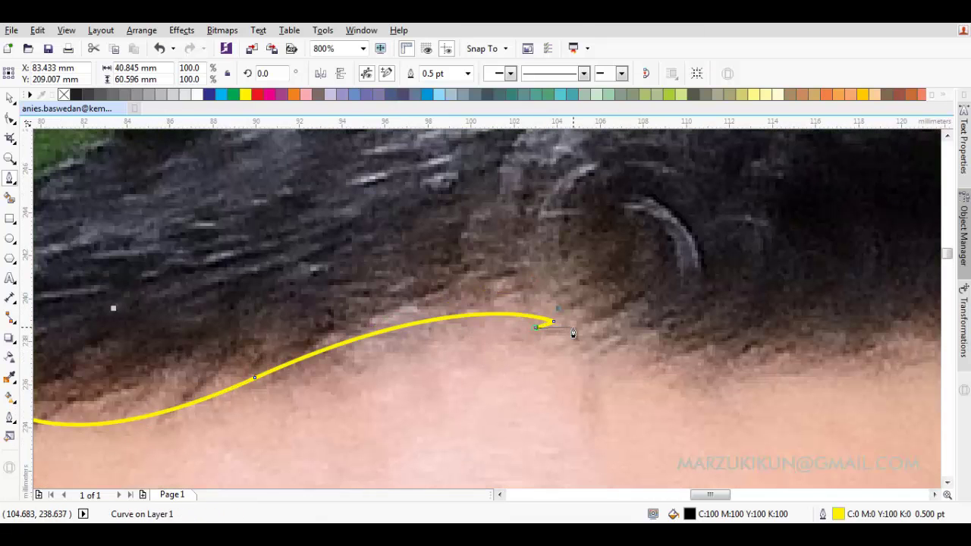
scroll(607, 328, down, 2)
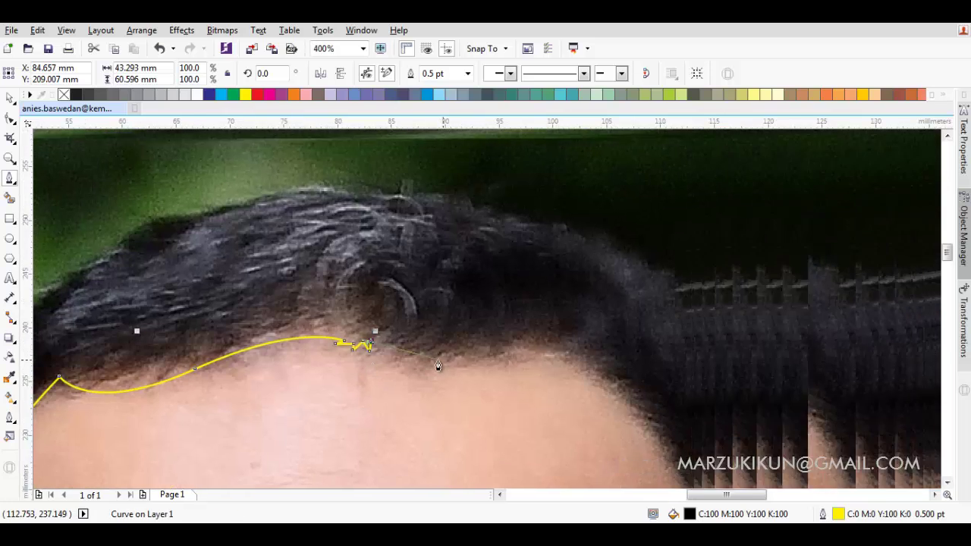
Step: Continue the hairline from the forehead's centre to its right-hand corner and finish with zigzag strands
drag(737, 329, 898, 308)
scroll(561, 354, up, 2)
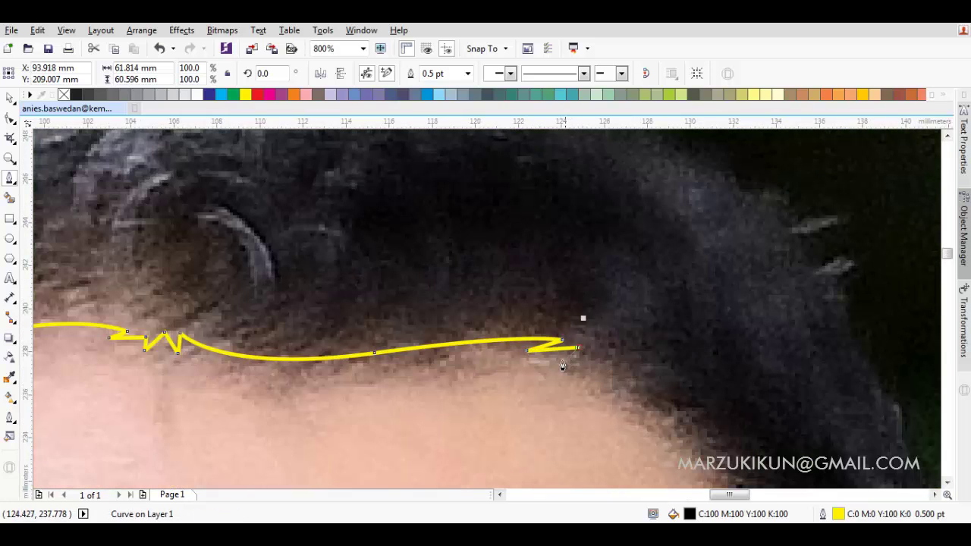
scroll(604, 363, down, 2)
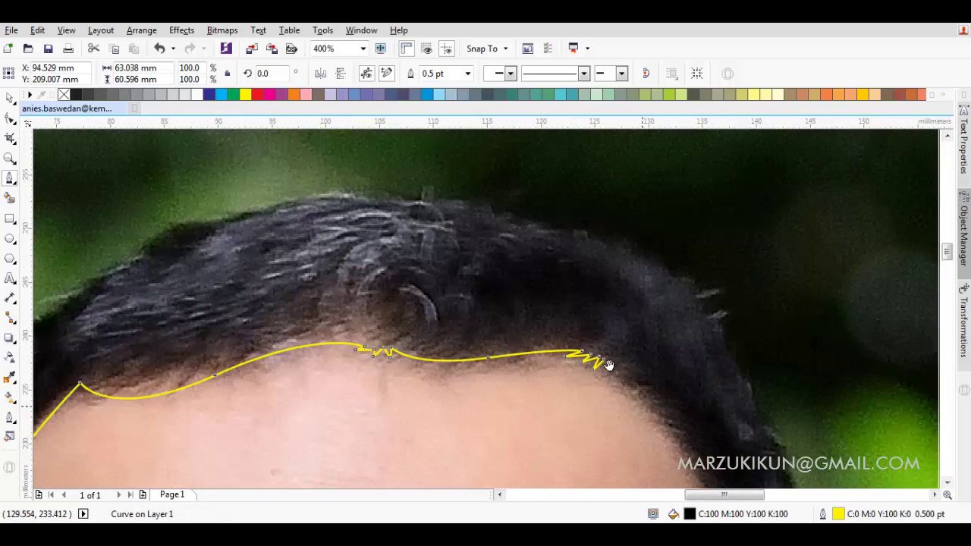
Step: Trace the hairline down the forehead's right-hand side and add zigzag hair strands at the temple
scroll(521, 288, up, 1)
scroll(520, 289, down, 1)
scroll(445, 310, up, 1)
click(432, 274)
click(484, 323)
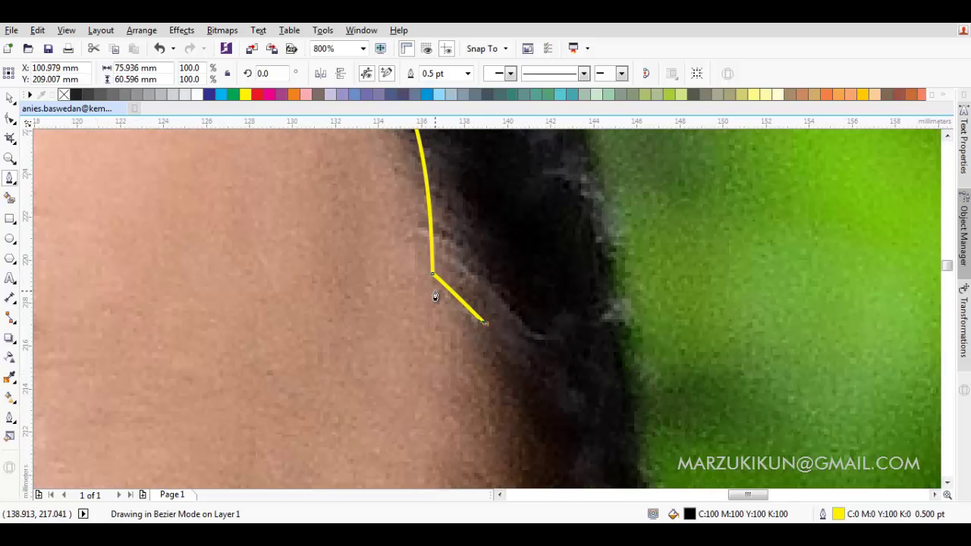
click(487, 351)
click(488, 388)
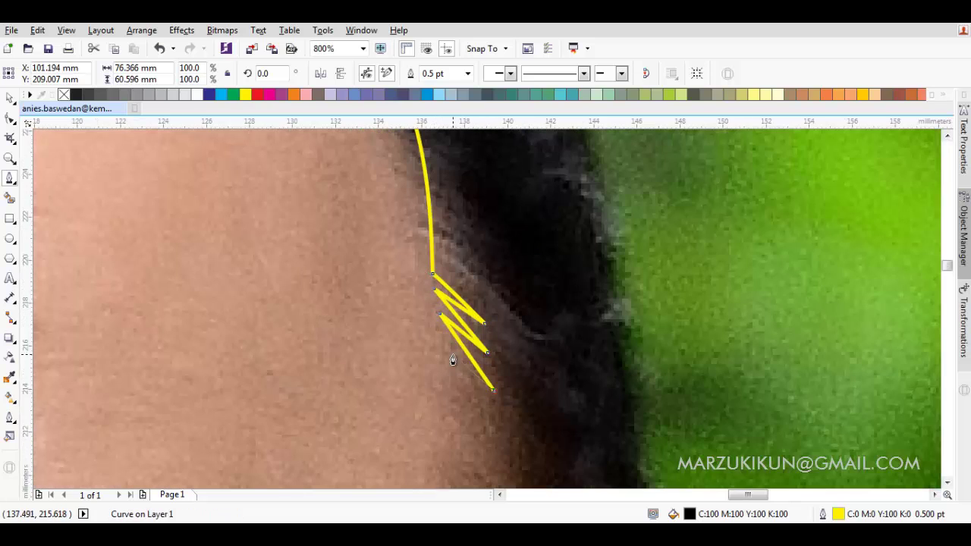
click(455, 357)
Step: Continue the hair outline from the right-hand temple down the sideburn's inner edge to the front of the ear
scroll(455, 357, down, 2)
click(449, 250)
scroll(491, 345, down, 5)
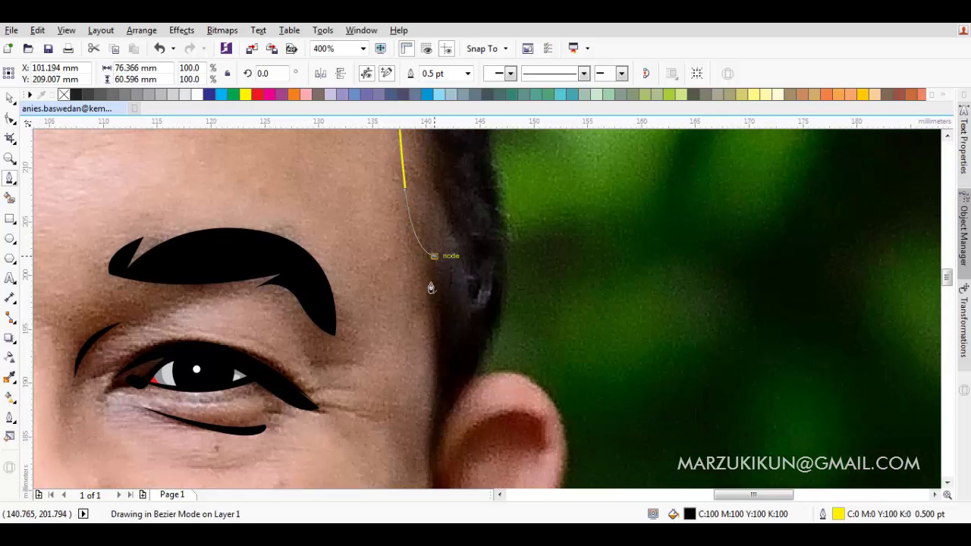
drag(425, 297, 426, 311)
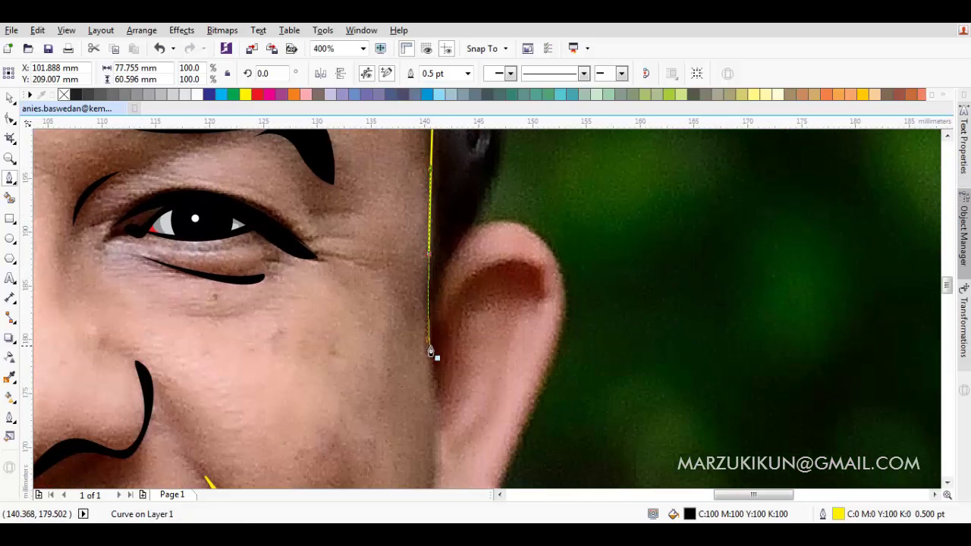
scroll(440, 273, left, 1)
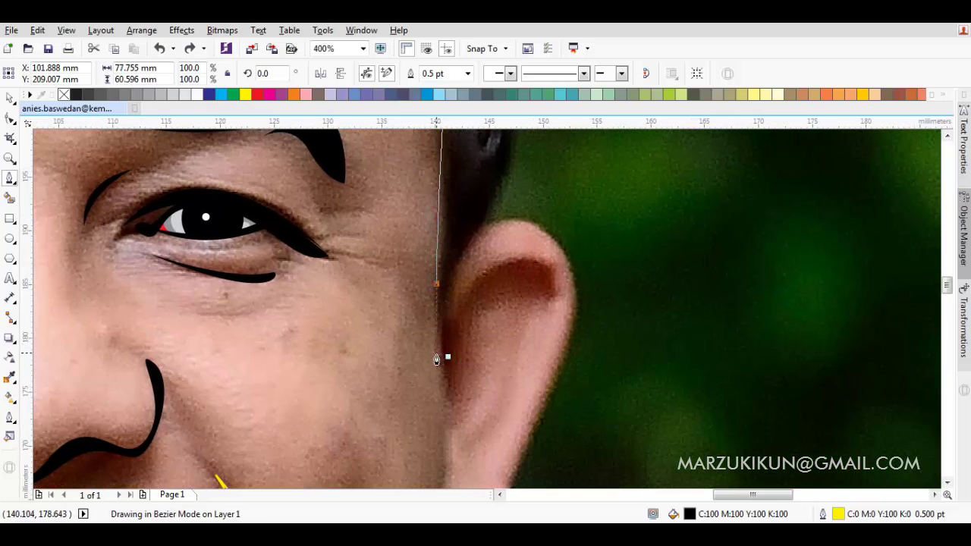
drag(430, 371, 451, 386)
scroll(450, 386, down, 3)
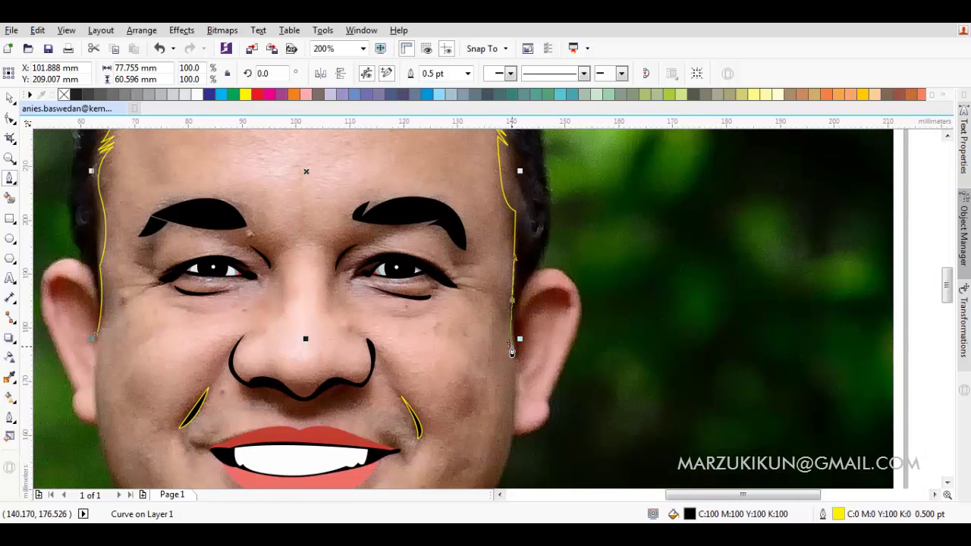
Step: Turn the outline at the right-hand sideburn's tip and trace back up along the ear's front edge to the outer hair
scroll(511, 349, up, 3)
scroll(532, 245, up, 1)
scroll(511, 297, up, 1)
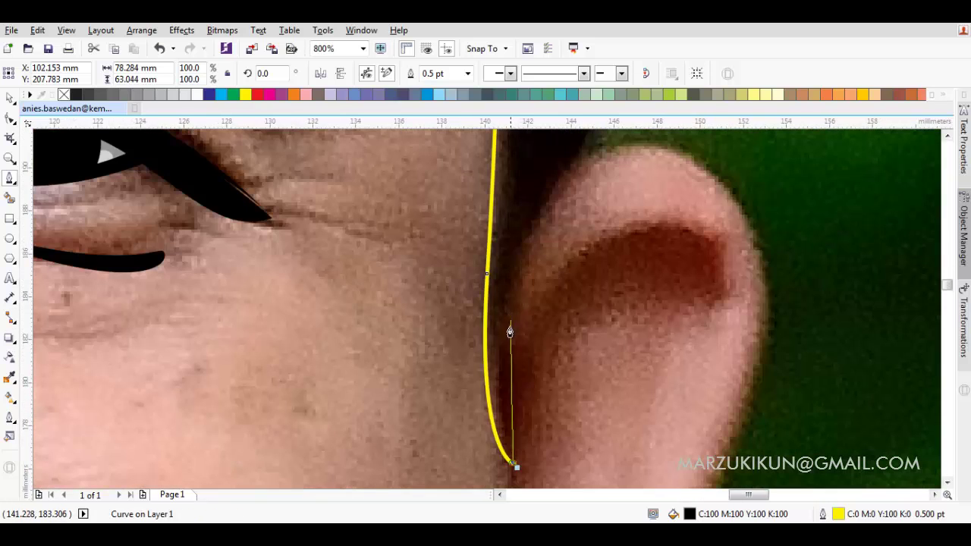
drag(554, 196, 428, 416)
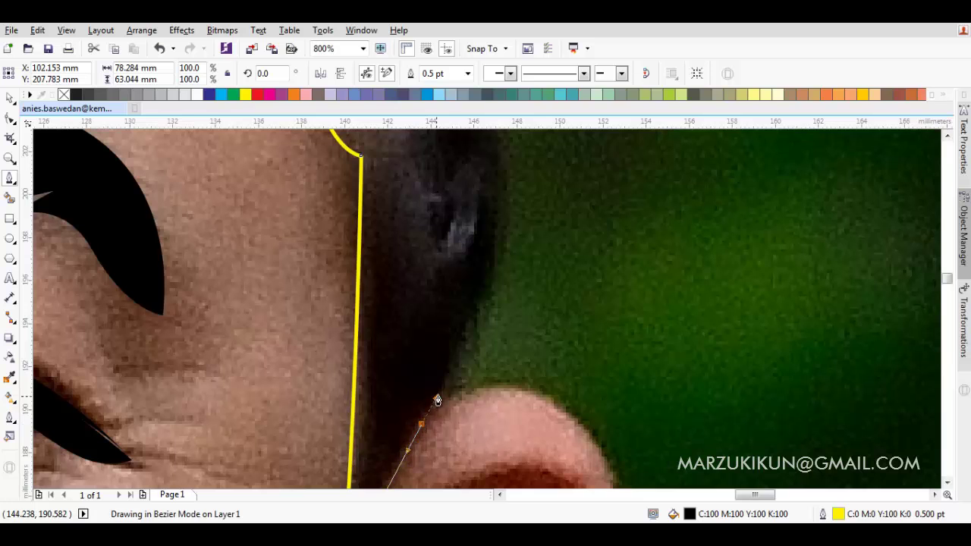
click(437, 400)
scroll(442, 394, down, 2)
click(433, 319)
Step: Trace the outer edge of the hair up the head's right-hand side towards the crown
scroll(421, 356, up, 4)
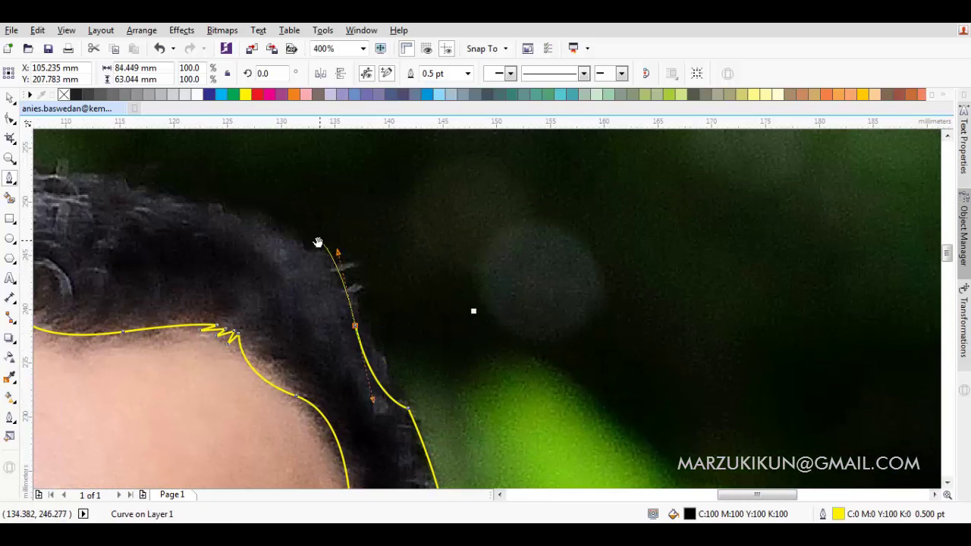
drag(318, 242, 524, 408)
drag(481, 314, 432, 297)
scroll(447, 283, left, 4)
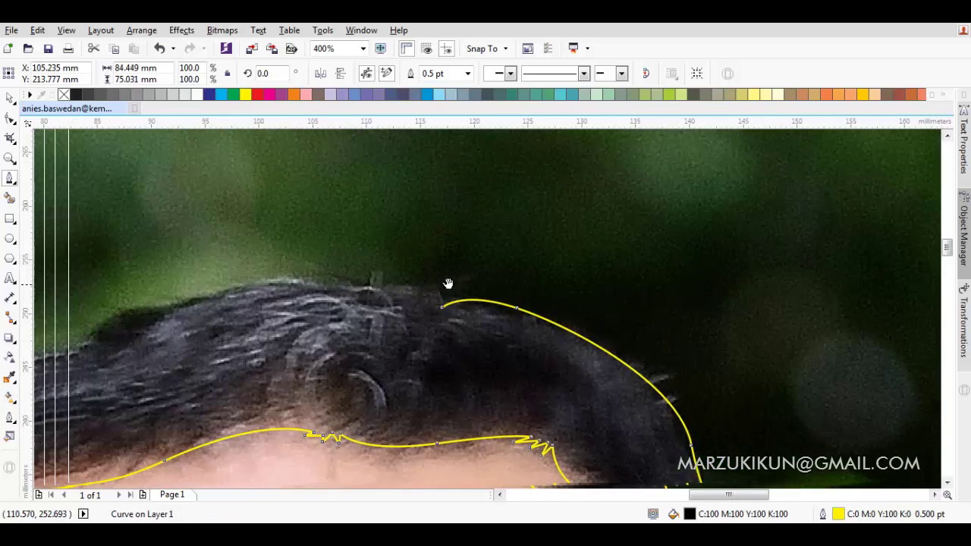
Step: Trace the outer hair edge over the crown and onto the head's left-hand side
drag(556, 280, 462, 292)
drag(369, 307, 415, 275)
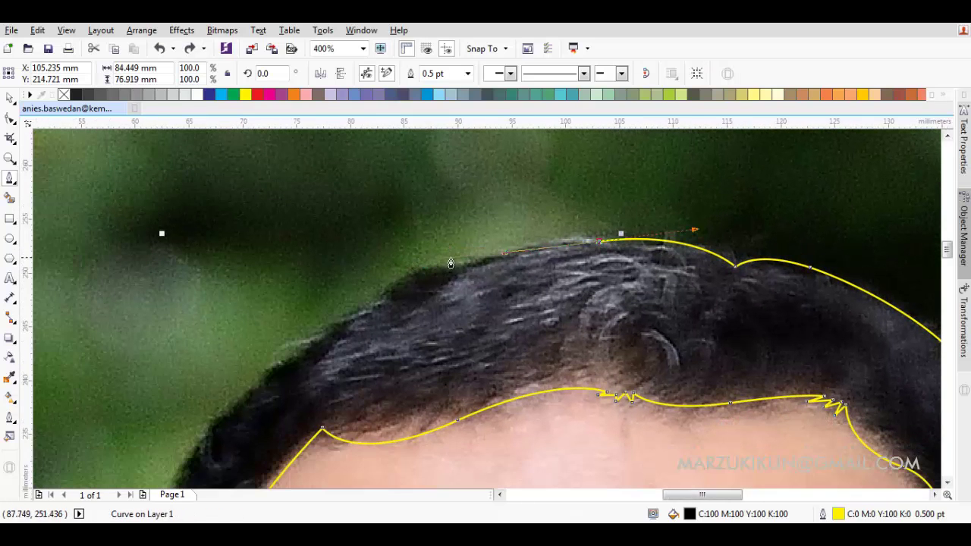
scroll(383, 299, down, 3)
scroll(373, 260, left, 3)
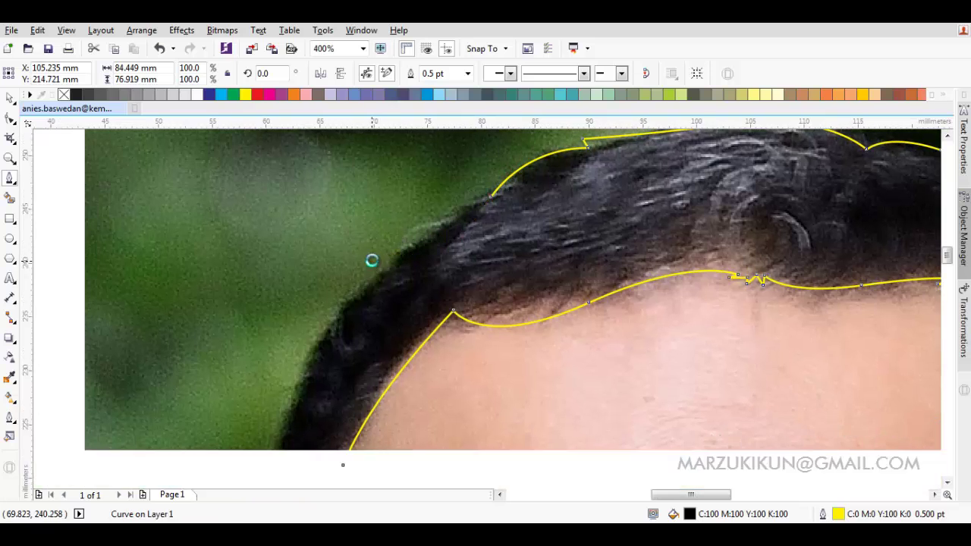
Step: Trace the outer hair edge down the head's left-hand side past the temple, adding a corner at the protruding hair
drag(382, 270, 359, 229)
scroll(360, 230, down, 3)
drag(315, 388, 304, 395)
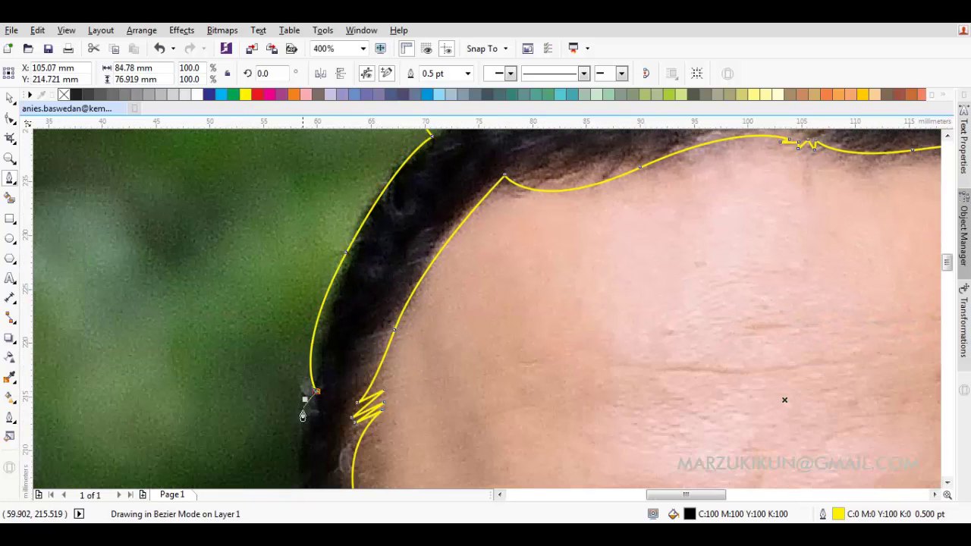
scroll(304, 395, down, 3)
scroll(304, 394, left, 2)
mouse_move(404, 273)
mouse_down()
mouse_move(406, 354)
mouse_move(417, 355)
mouse_up()
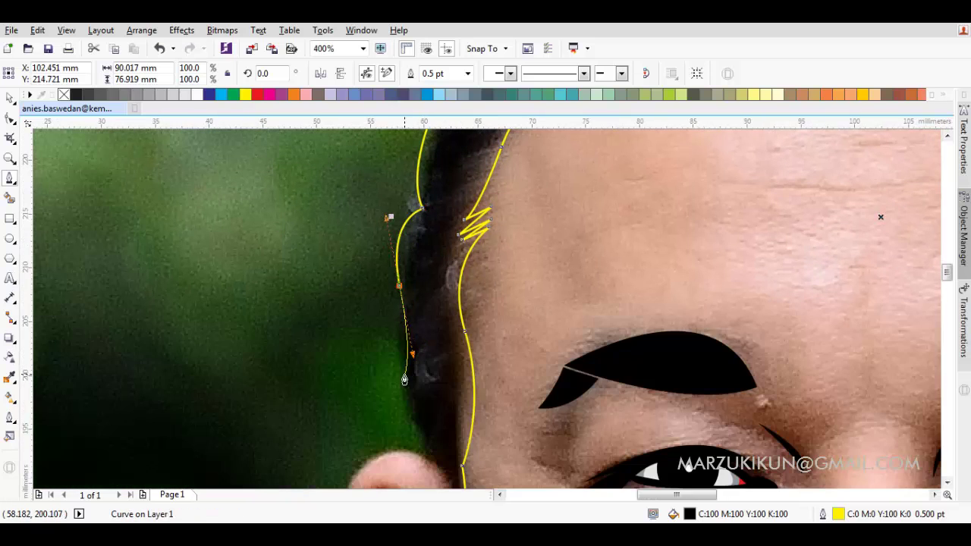
Step: Trace the outer hair edge down to the top of the left-hand ear and close the hair shape at the sideburn
click(405, 379)
scroll(367, 281, down, 3)
scroll(384, 289, left, 2)
drag(384, 289, 405, 329)
scroll(408, 303, down, 2)
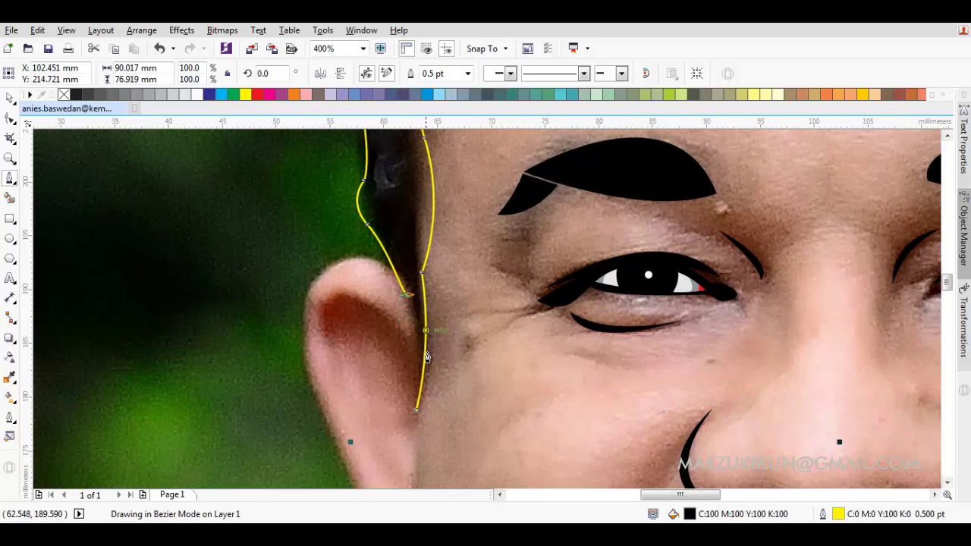
key(space)
scroll(412, 354, down, 5)
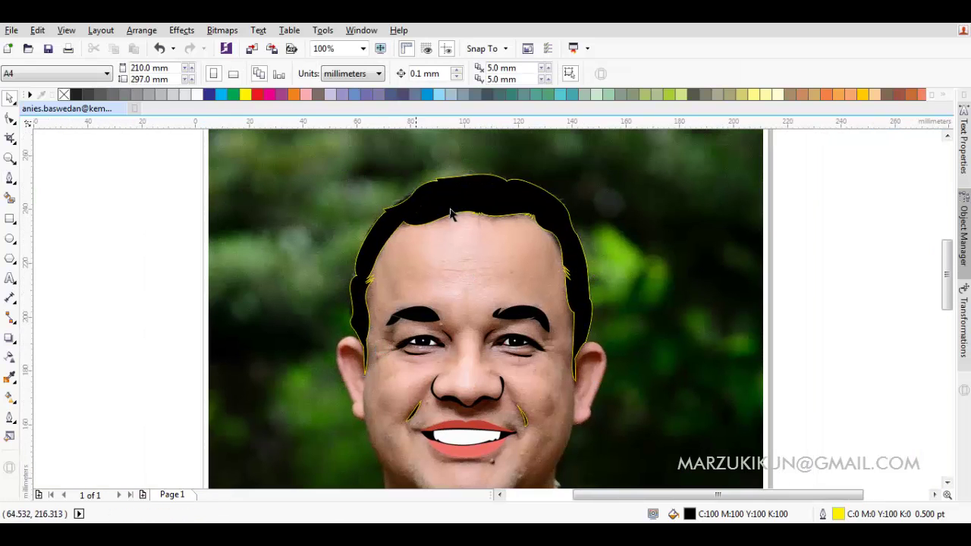
Step: Reshape the hair's outer edge at the head's upper left-hand side by moving a node outwards
key(F10)
click(417, 182)
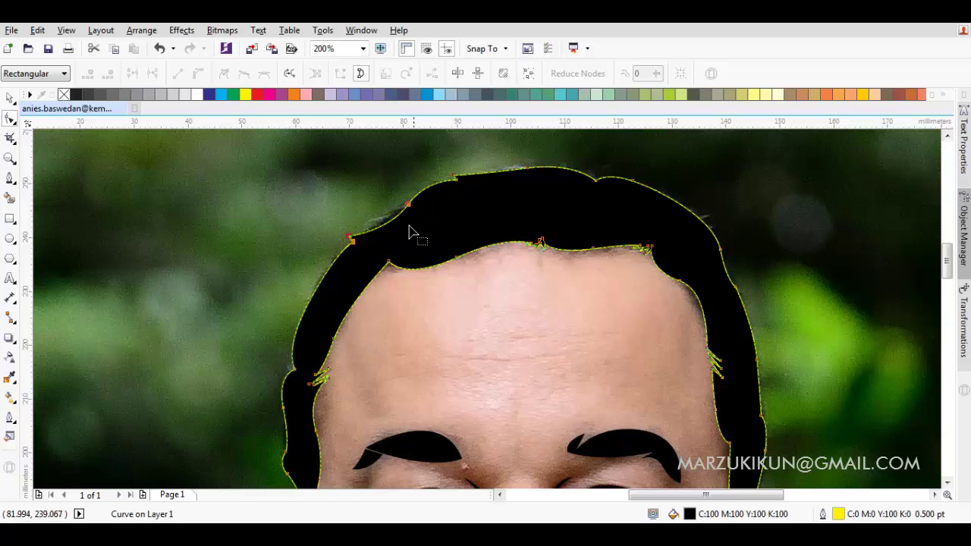
scroll(412, 220, up, 1)
drag(412, 210, 401, 191)
key(space)
Step: Remove the outline colour from all traced shapes
key(F3)
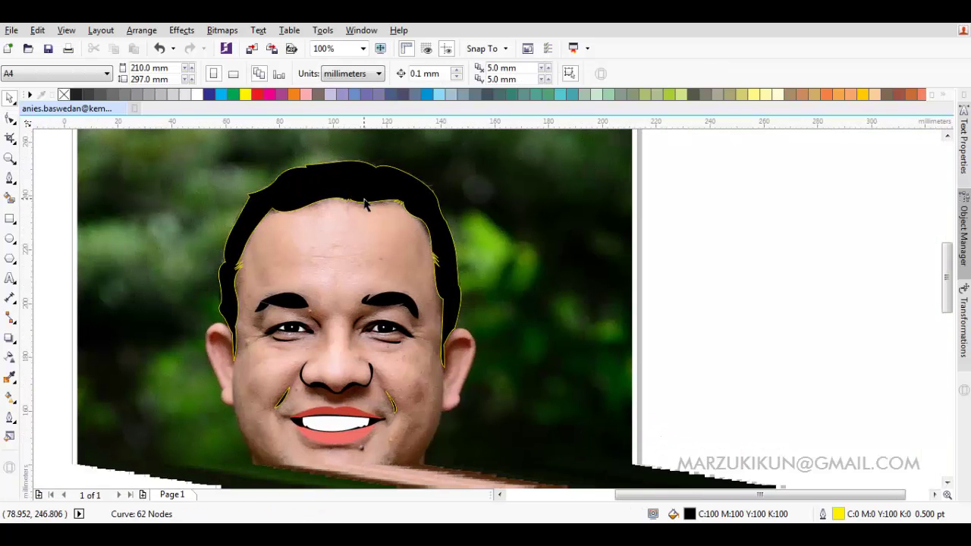
key(Escape)
key(ctrl+a)
right_click(65, 95)
key(Escape)
key(F3)
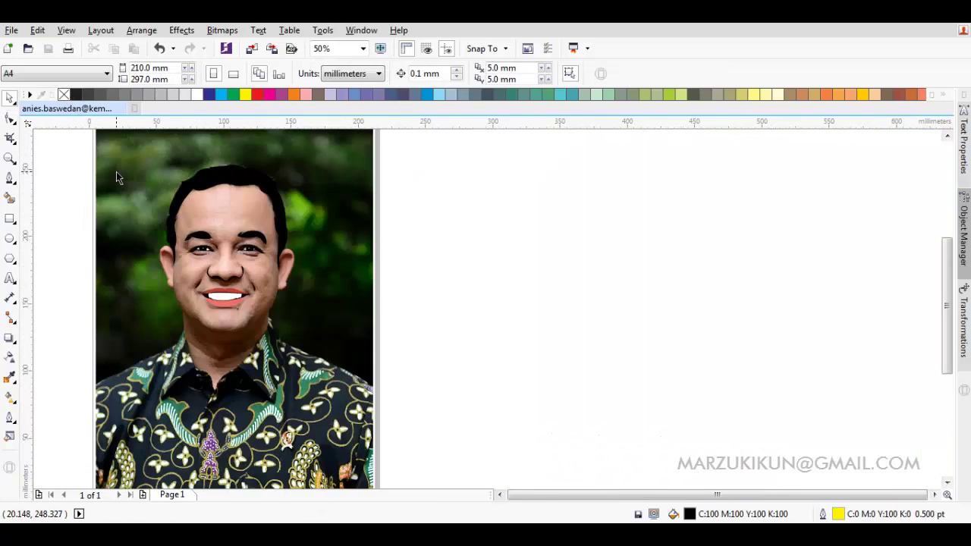
Step: Move the photo out from under the artwork to check the tracing on white, and undo the move
drag(116, 172, 434, 189)
scroll(339, 252, up, 1)
scroll(455, 304, left, 1)
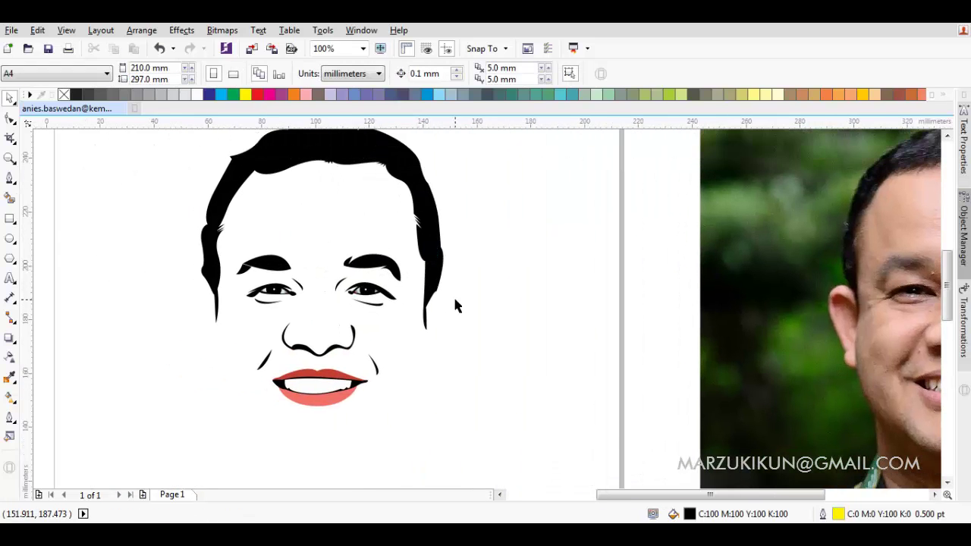
key(ctrl+z)
Step: Draw a thin closed crease about 4 mm long just below the outer end of the right-hand eyebrow
scroll(394, 295, up, 1)
scroll(394, 295, up, 3)
key(F5)
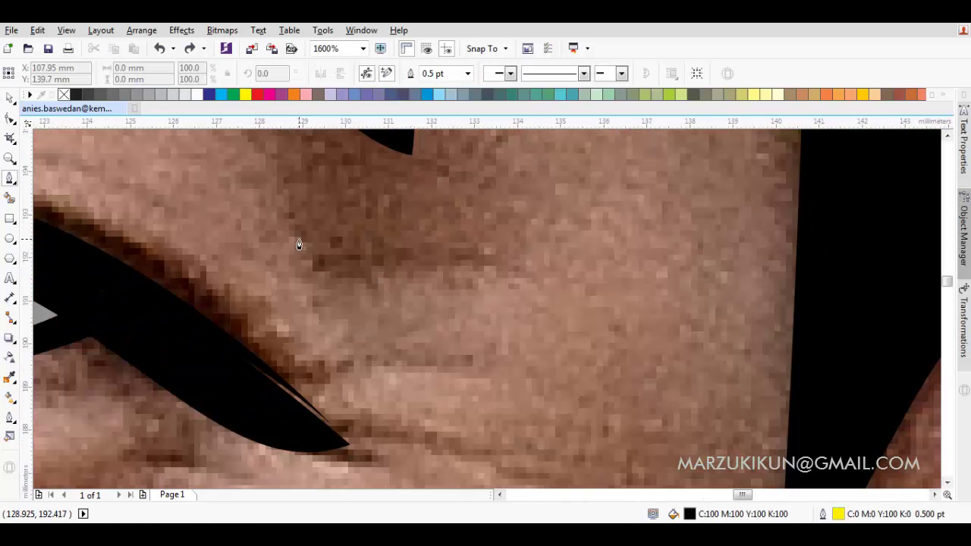
click(296, 265)
scroll(314, 309, down, 2)
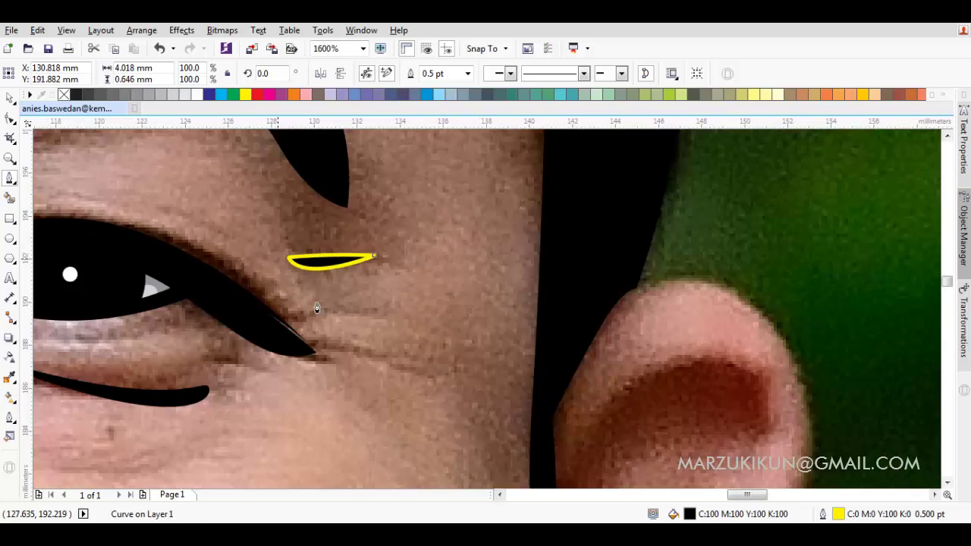
Step: Reshape the right-hand eye's upper eyelid line by pulling its top edge slightly outwards near the outer corner
scroll(379, 318, up, 2)
scroll(374, 270, left, 1)
key(F10)
click(389, 281)
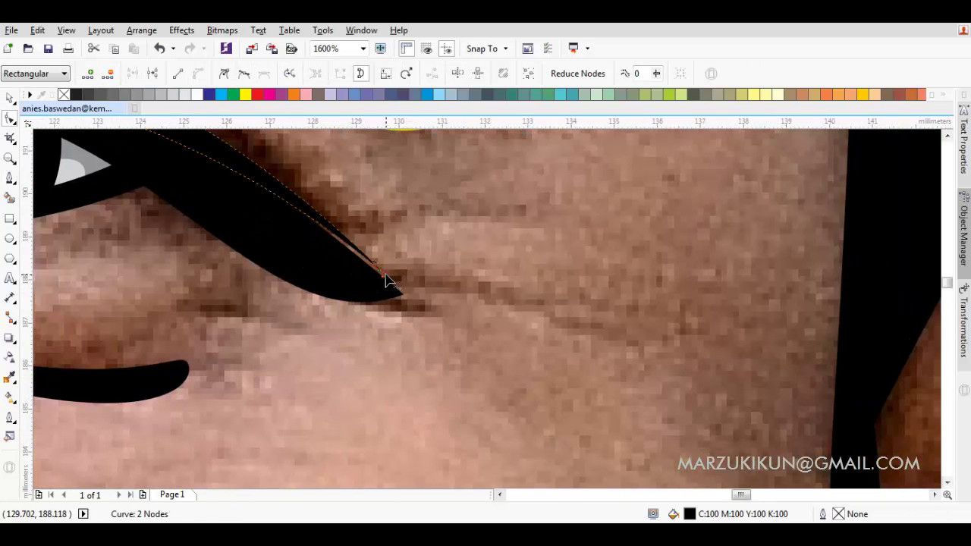
scroll(390, 325, down, 1)
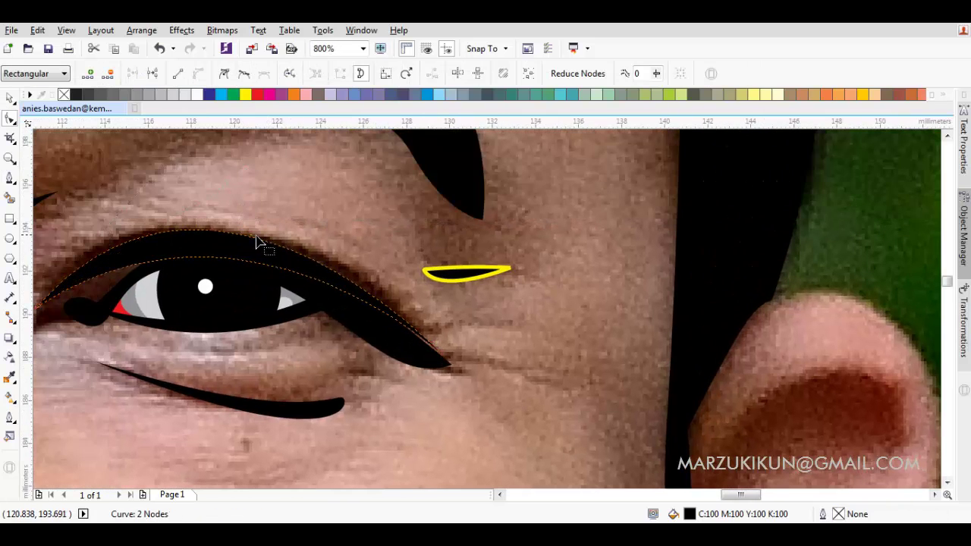
click(345, 287)
drag(349, 281, 352, 275)
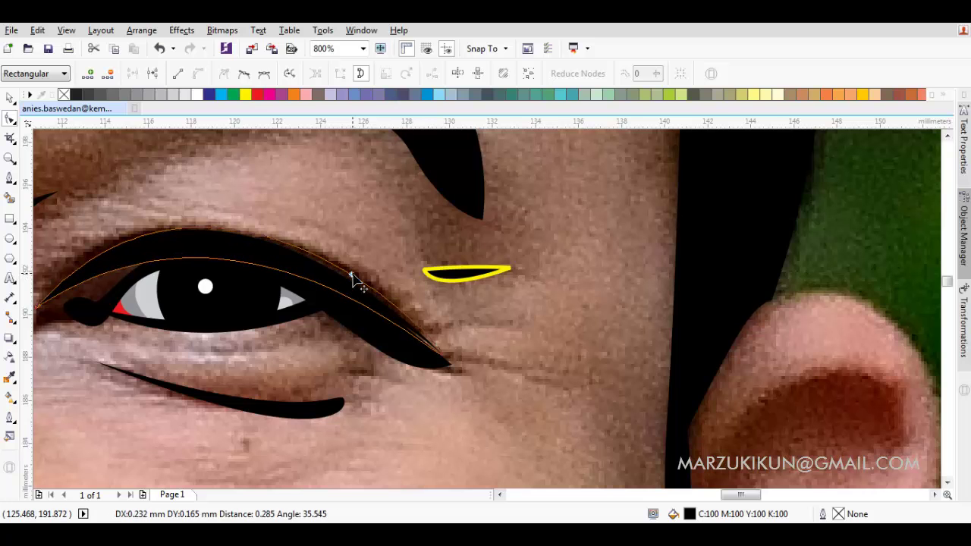
key(space)
scroll(351, 275, down, 2)
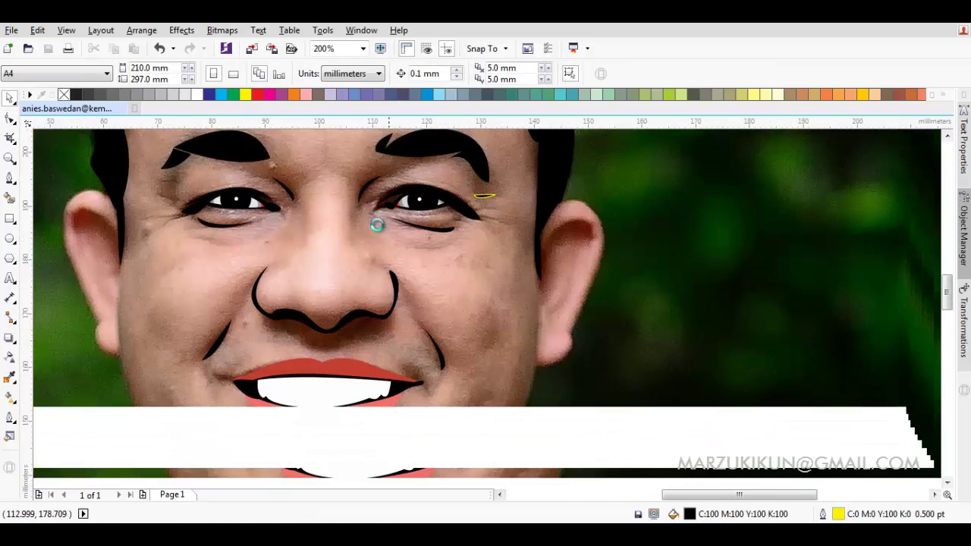
Step: Draw a closed crescent about 32 mm wide under the left-hand side of the chin
scroll(418, 217, down, 3)
click(298, 372)
key(F5)
scroll(235, 287, down, 2)
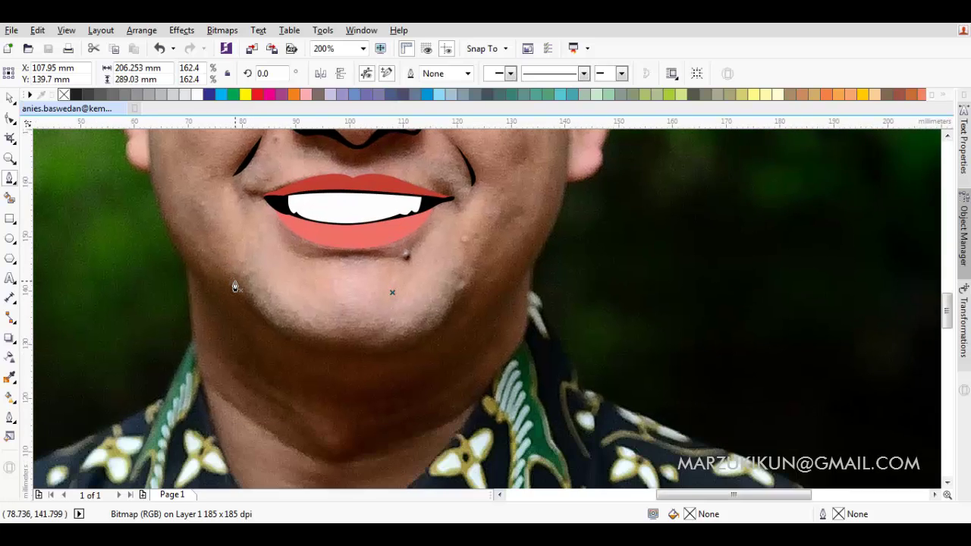
click(175, 182)
click(408, 346)
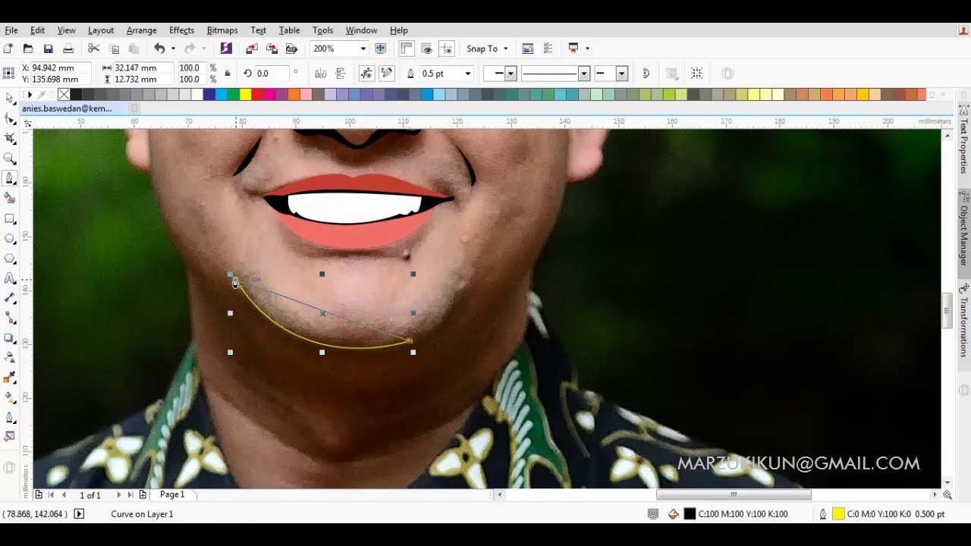
drag(235, 280, 284, 409)
Step: Draw a matching closed crescent about 32 mm wide under the right-hand side of the chin, overlapping the first one
drag(463, 283, 440, 381)
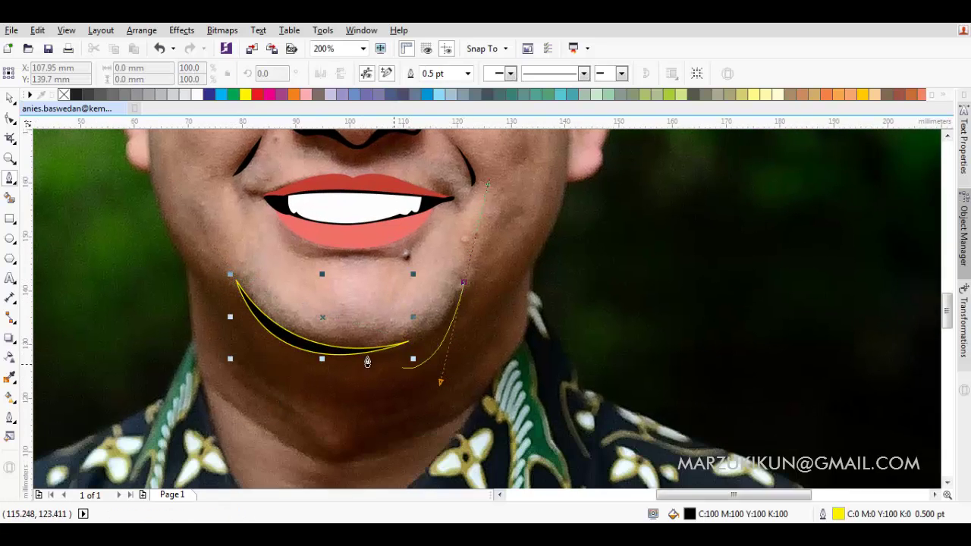
click(294, 342)
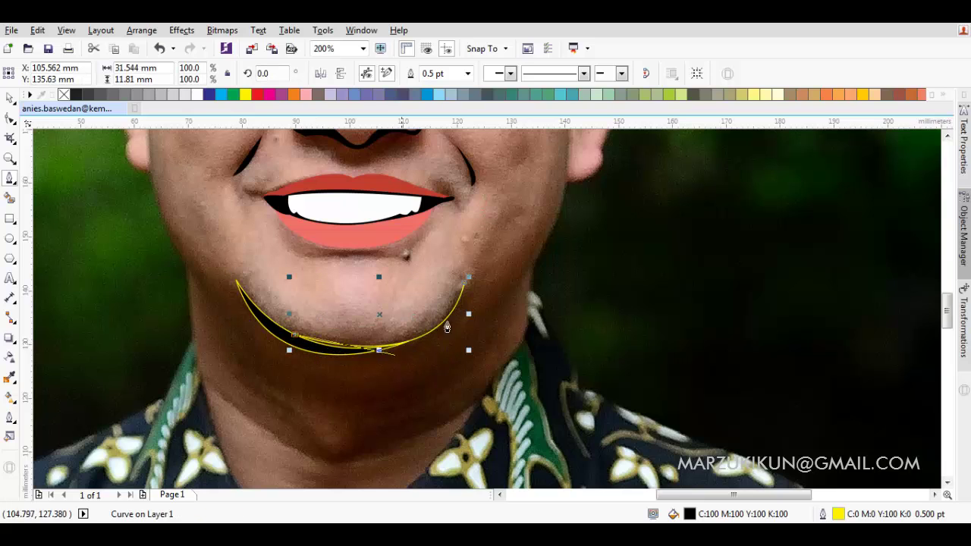
mouse_move(461, 286)
mouse_down()
mouse_move(457, 397)
mouse_move(448, 410)
mouse_up()
key(space)
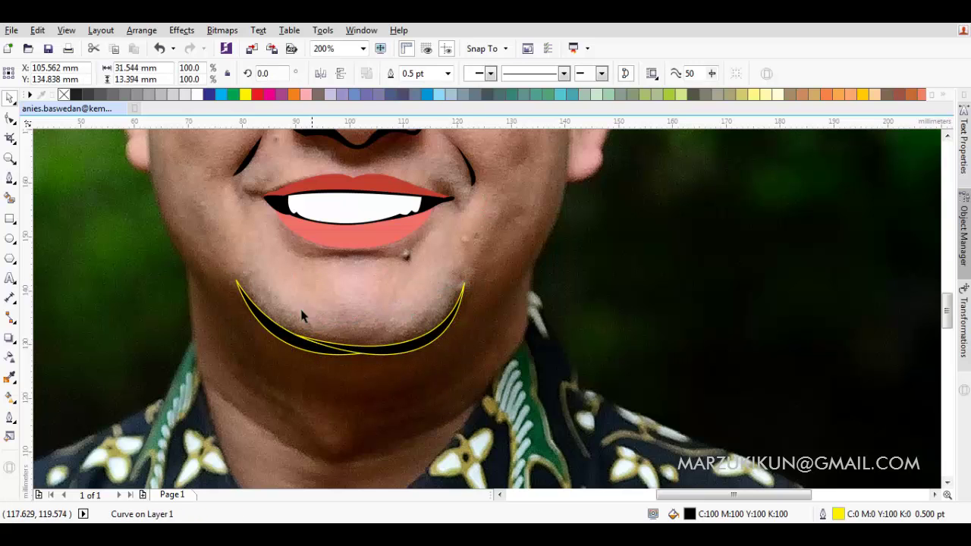
Step: Remove the outline colour from the newly drawn chin and eye crease shapes
key(Escape)
right_click(64, 95)
scroll(129, 235, down, 4)
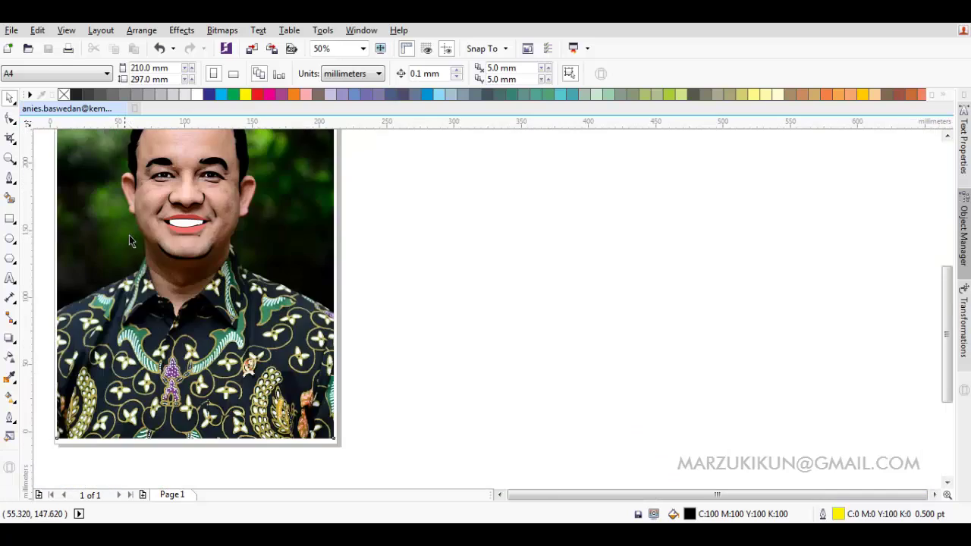
Step: Move the photo aside to check the artwork with the chin line, and undo the move
drag(129, 235, 514, 235)
key(ctrl+z)
scroll(245, 326, up, 4)
click(10, 179)
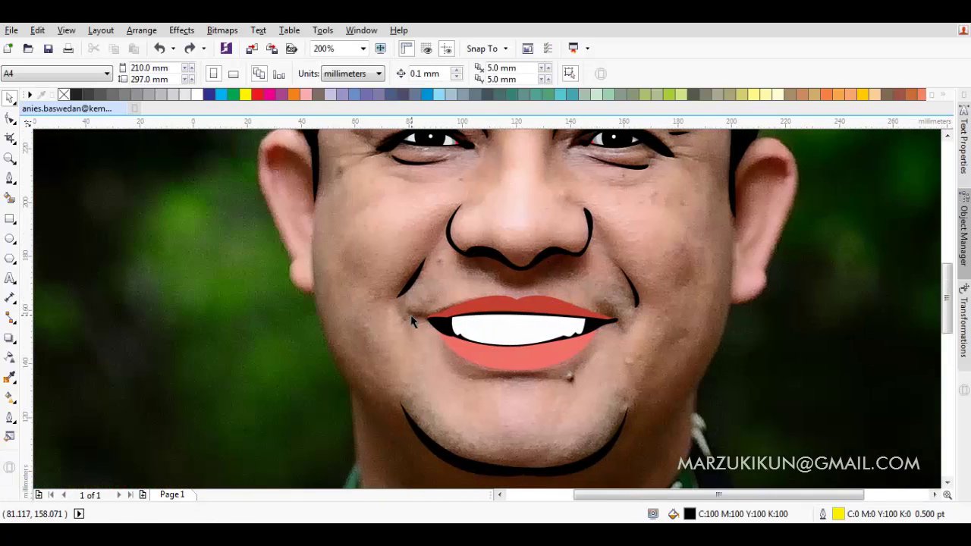
scroll(371, 291, left, 2)
drag(356, 234, 353, 305)
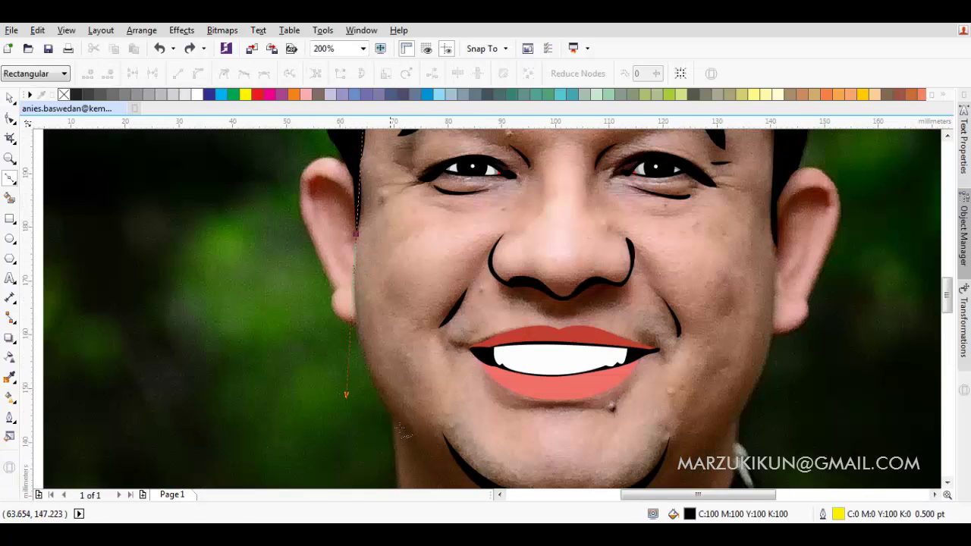
scroll(399, 427, down, 2)
drag(411, 409, 377, 282)
scroll(377, 281, up, 2)
key(ctrl+z)
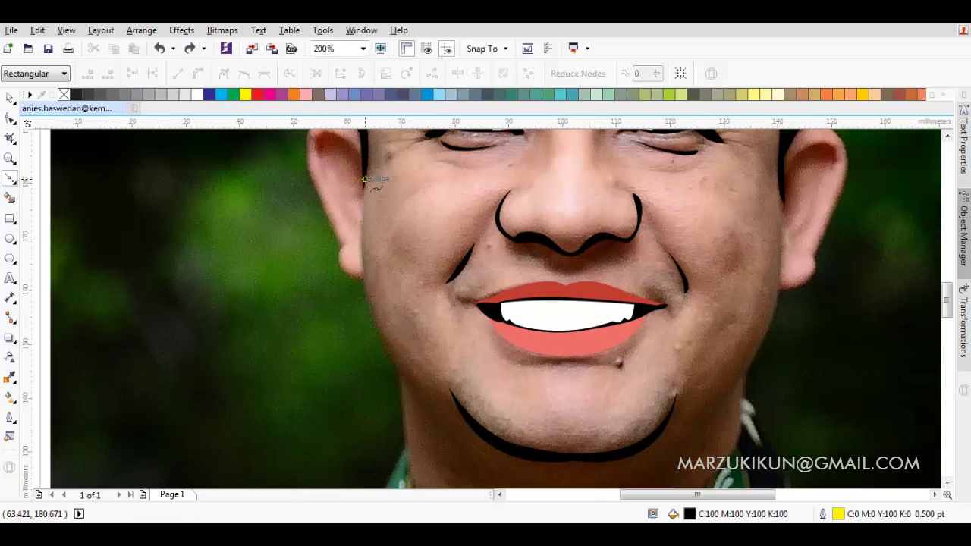
Step: Draw a thin tapered jawline from the left-hand sideburn's tip towards the chin, and extend its lower tip about 2 mm closer to the chin
click(430, 399)
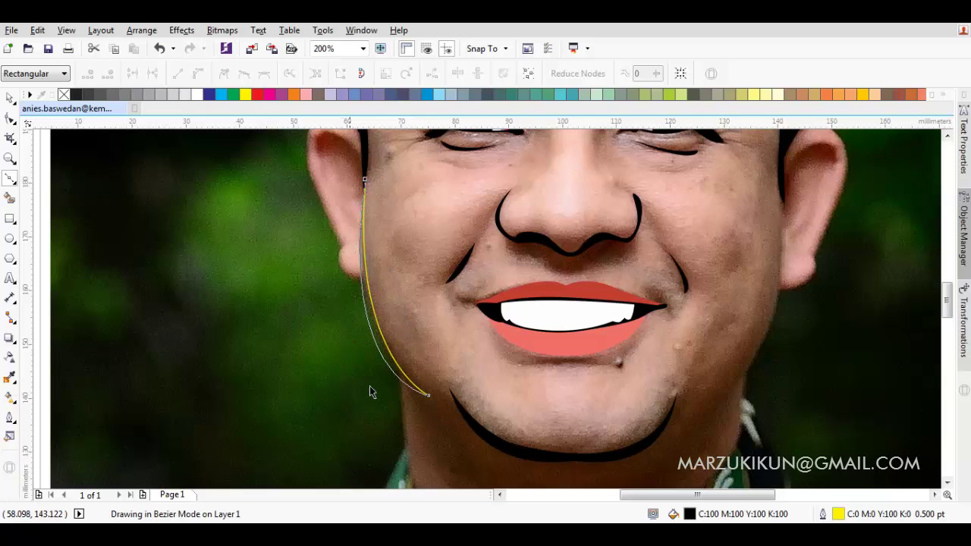
scroll(370, 391, up, 2)
key(F10)
drag(476, 403, 498, 410)
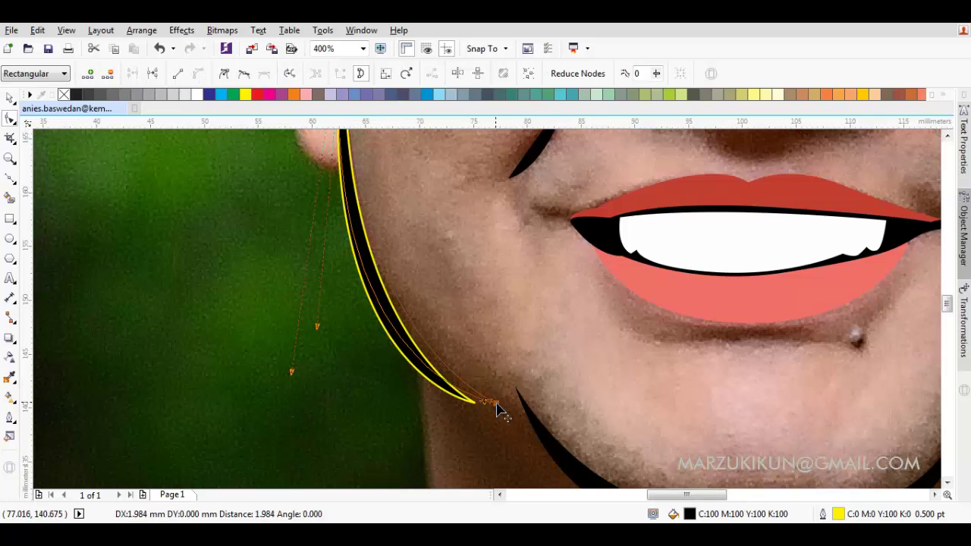
scroll(498, 411, down, 2)
key(space)
Step: Draw a thin tapered jawline about 44 mm tall from the right-hand sideburn's tip down towards the chin
click(10, 179)
scroll(531, 304, right, 3)
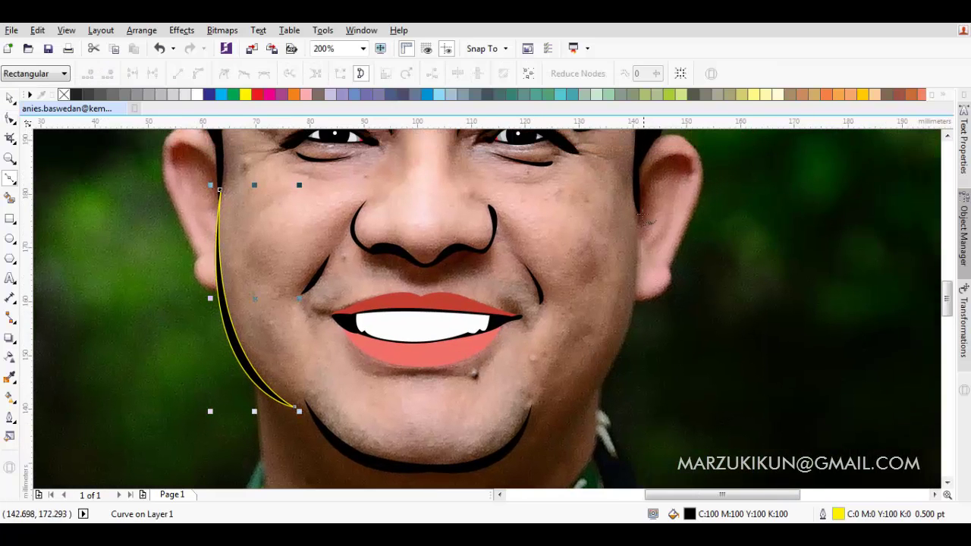
click(546, 438)
drag(635, 203, 651, 433)
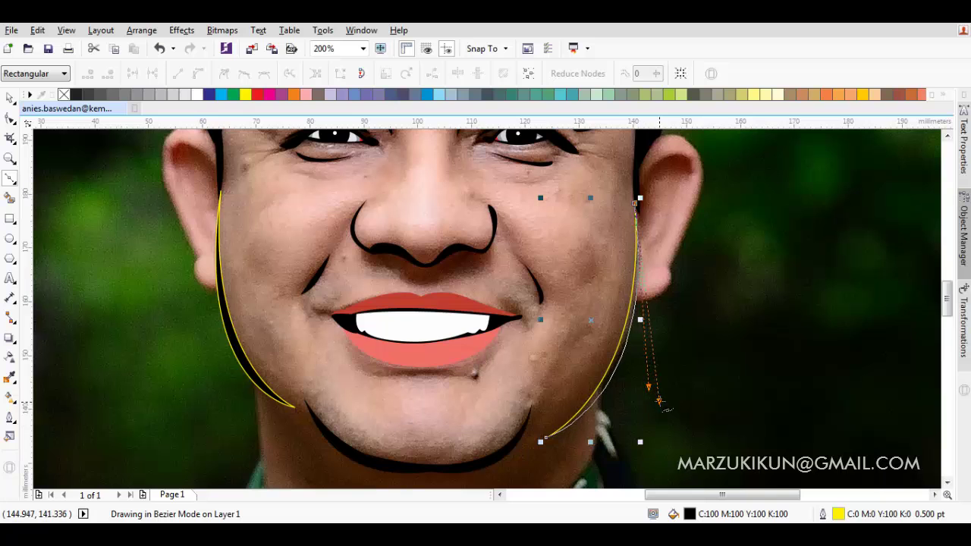
drag(666, 400, 664, 402)
scroll(579, 411, up, 2)
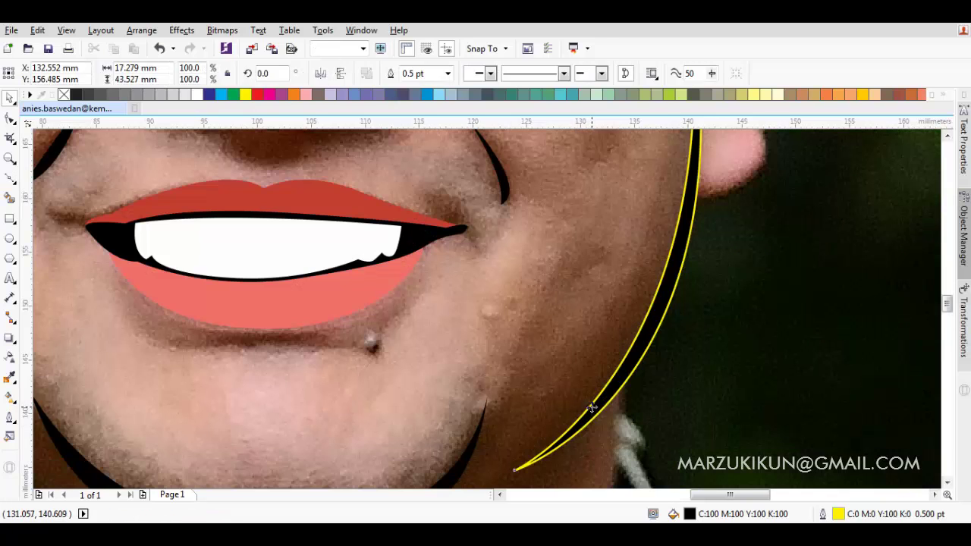
Step: Extend the right-hand jawline's lower tip about 4.3 mm down towards the chin
scroll(577, 387, down, 2)
key(F10)
drag(515, 379, 494, 405)
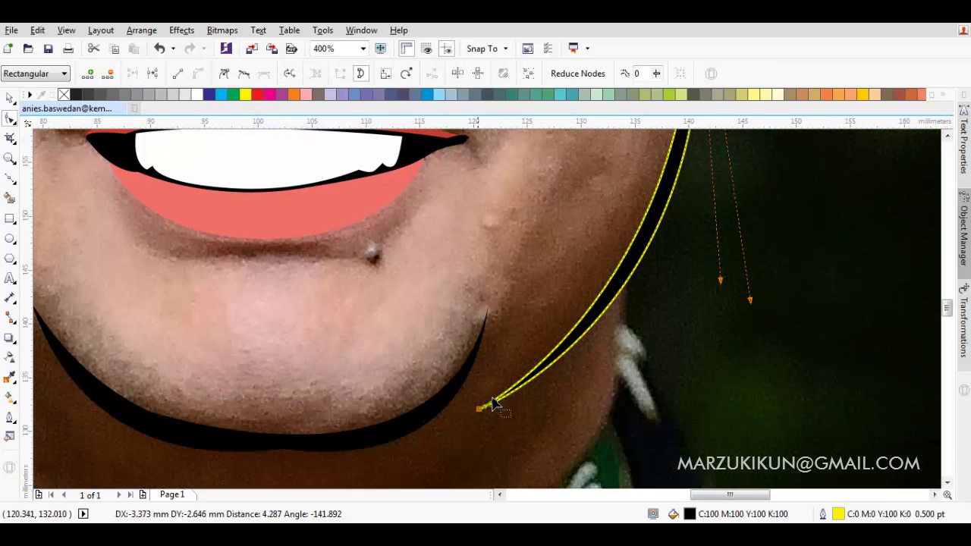
key(Escape)
Step: Trace the inner edge of the left-hand ear's outline from the hair down around the lobe to the jawline
scroll(516, 390, down, 1)
scroll(415, 387, down, 1)
scroll(380, 228, up, 2)
key(F10)
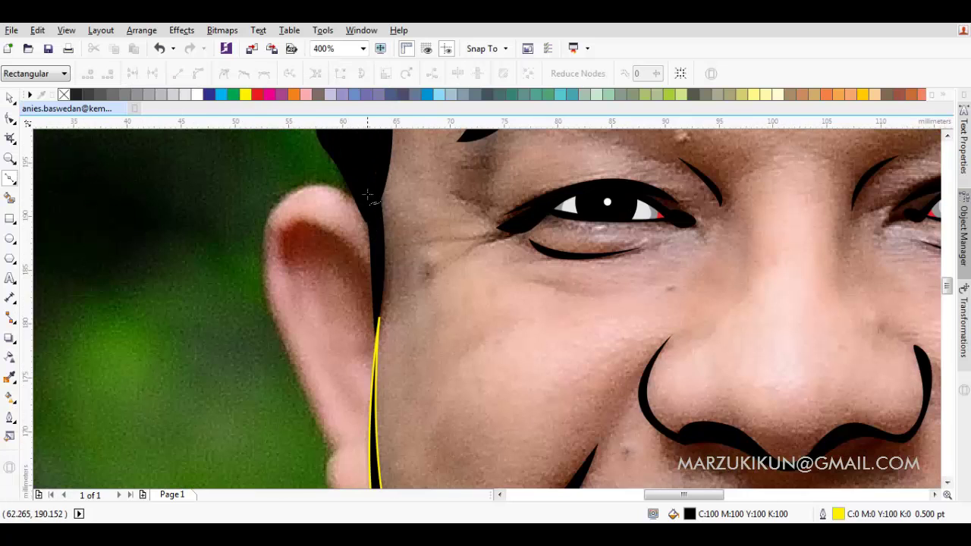
scroll(311, 387, down, 2)
click(302, 331)
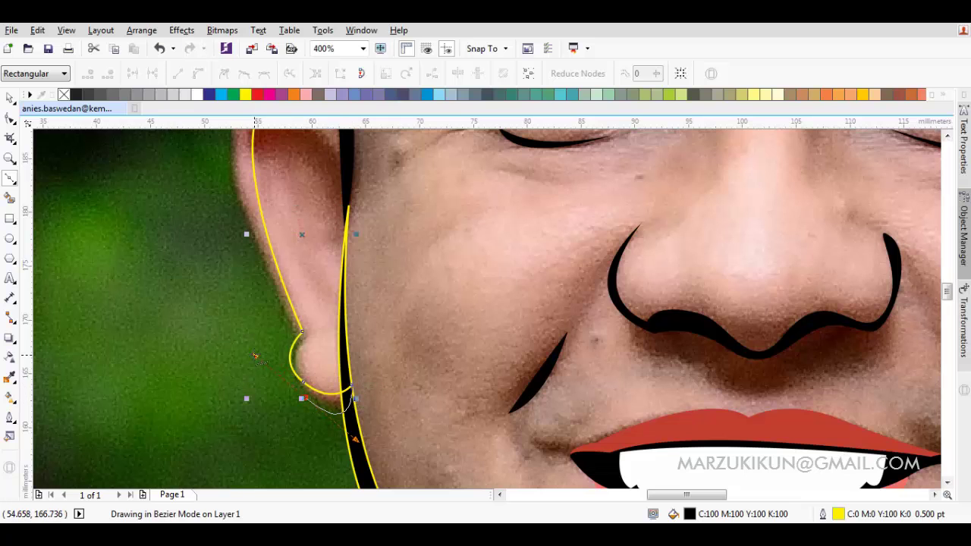
Step: Trace back up along the left-hand ear's outer edge and close the shape at its starting node by the hair
scroll(288, 332, down, 2)
scroll(277, 320, up, 1)
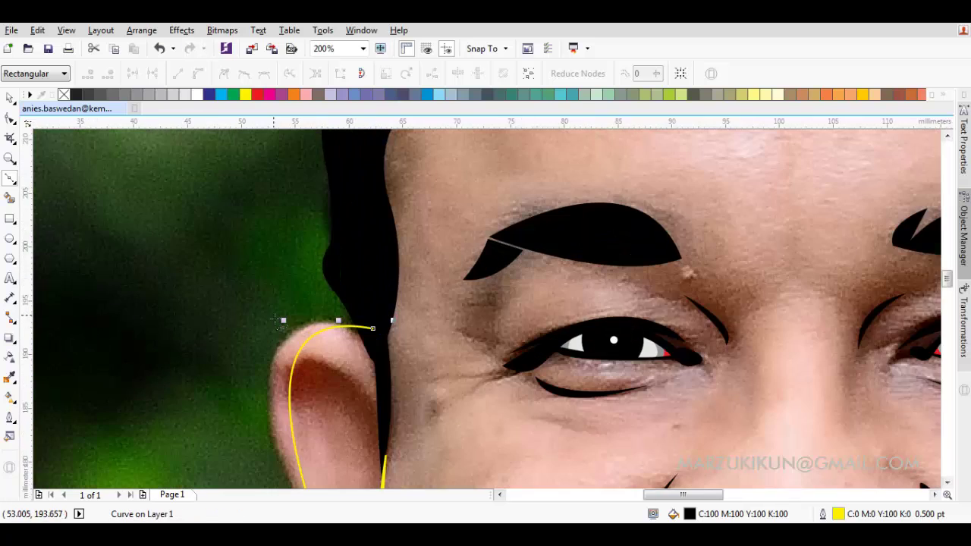
drag(322, 267, 330, 283)
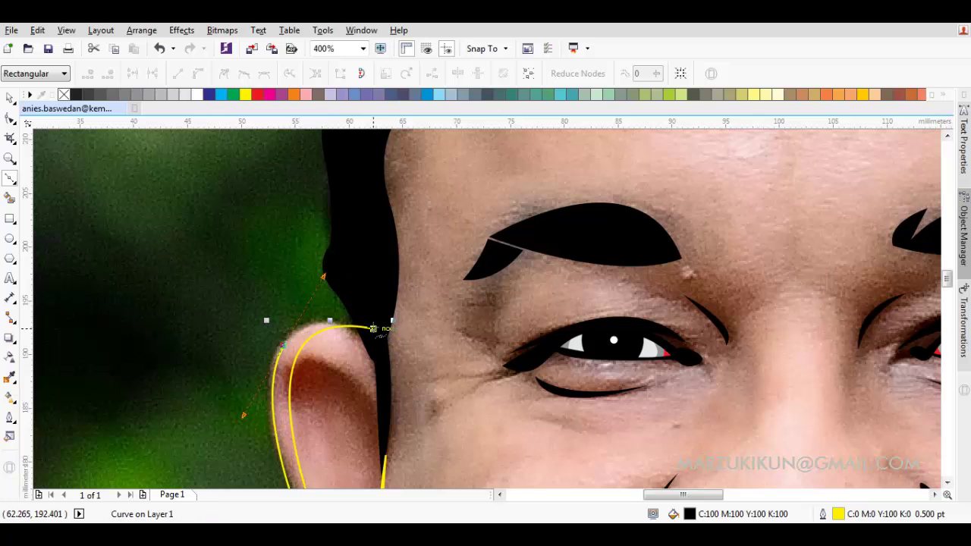
click(373, 329)
scroll(373, 328, down, 1)
key(Escape)
Step: Trace the inner edge of the right-hand ear's outline from the hair down around the lobe to the jawline
scroll(348, 310, right, 3)
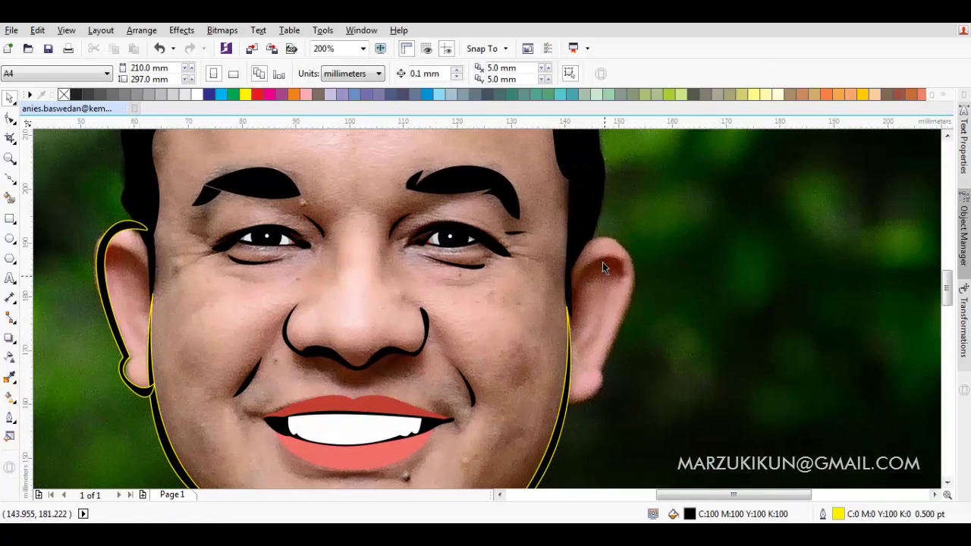
key(space)
scroll(602, 261, up, 1)
drag(578, 230, 578, 247)
scroll(623, 229, down, 1)
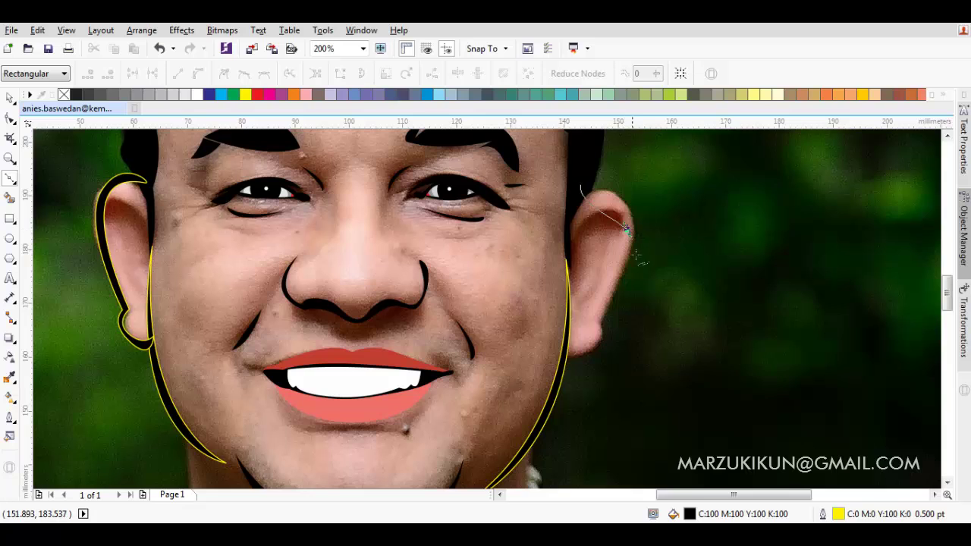
click(593, 321)
scroll(600, 341, up, 1)
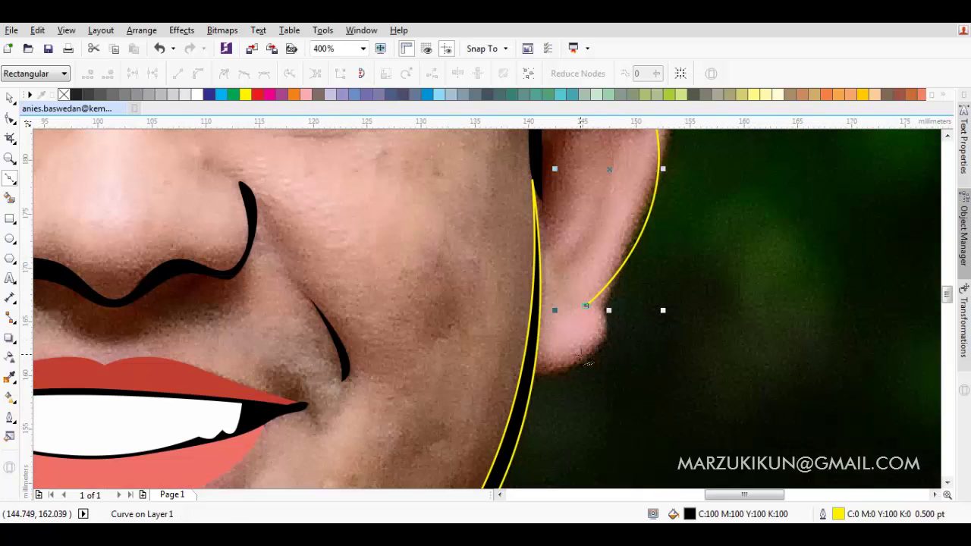
drag(561, 383, 561, 380)
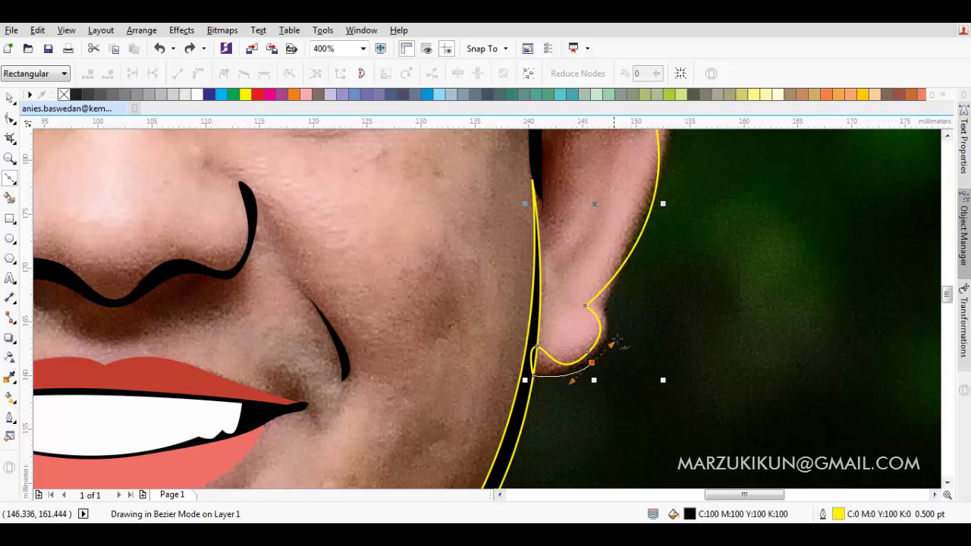
Step: Trace back up along the right-hand ear's outer edge and close the shape at its starting node in the hair
scroll(618, 305, down, 2)
scroll(626, 318, up, 2)
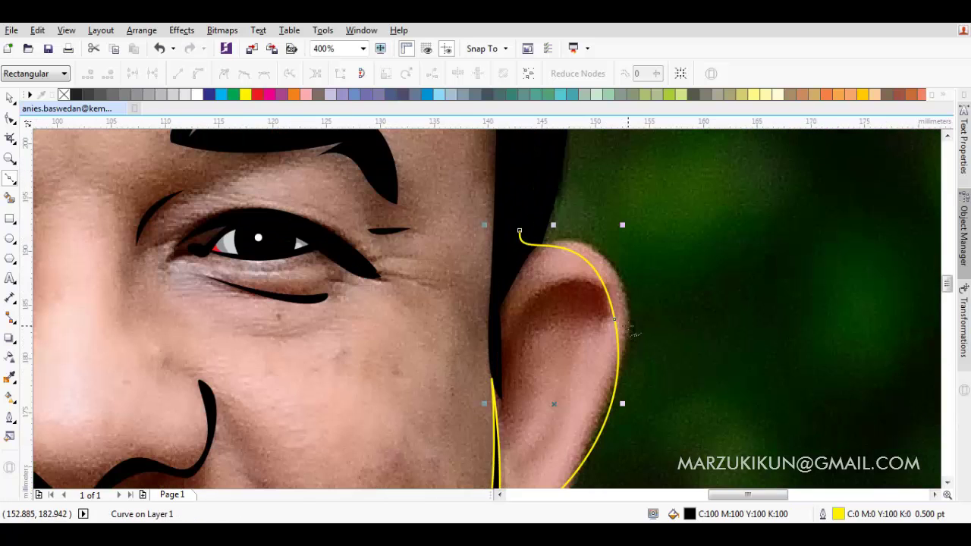
drag(615, 227, 616, 226)
click(520, 230)
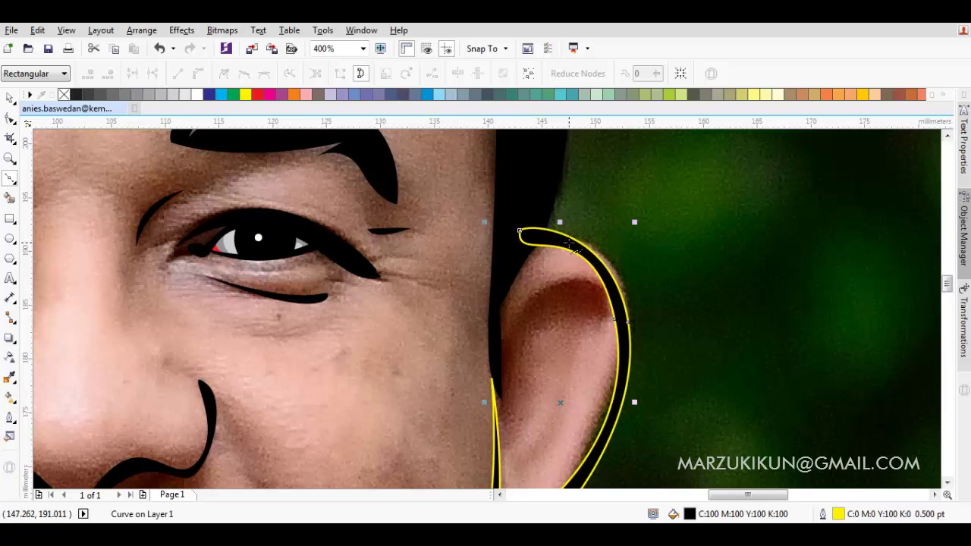
Step: Adjust the node midway along the right-hand ear's outer edge and remove the outline colour from all objects
scroll(554, 261, down, 2)
scroll(577, 247, up, 2)
key(F10)
click(646, 329)
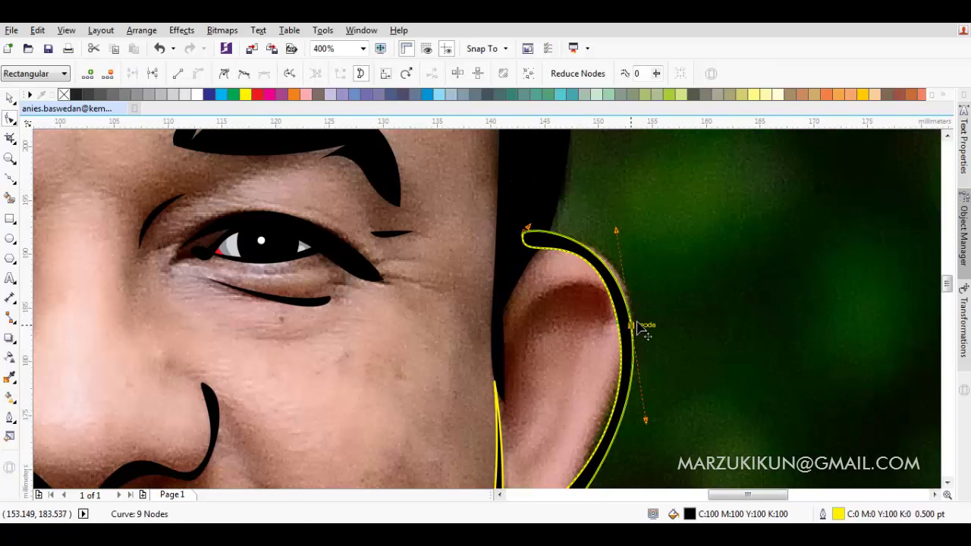
key(Escape)
scroll(363, 269, down, 1)
key(ctrl+a)
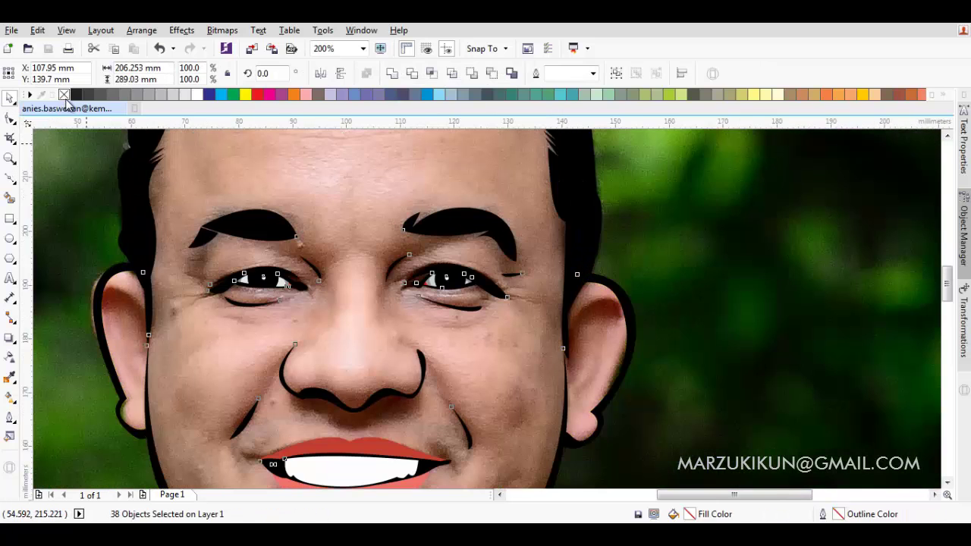
Step: Move the photo out to the side of the tracing to check the line art, and undo the move
scroll(379, 303, down, 2)
drag(190, 281, 447, 304)
key(Escape)
scroll(421, 347, up, 1)
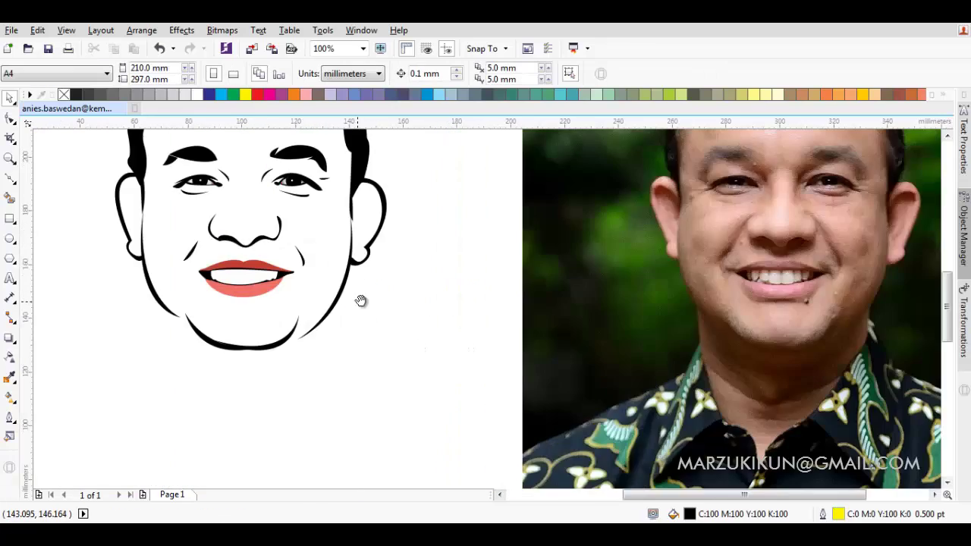
key(ctrl+z)
Step: Trace the upper edge of a neck shadow contour from the left-hand jawline down to a pointed tip below the chin
scroll(440, 289, up, 2)
scroll(439, 275, down, 1)
key(F5)
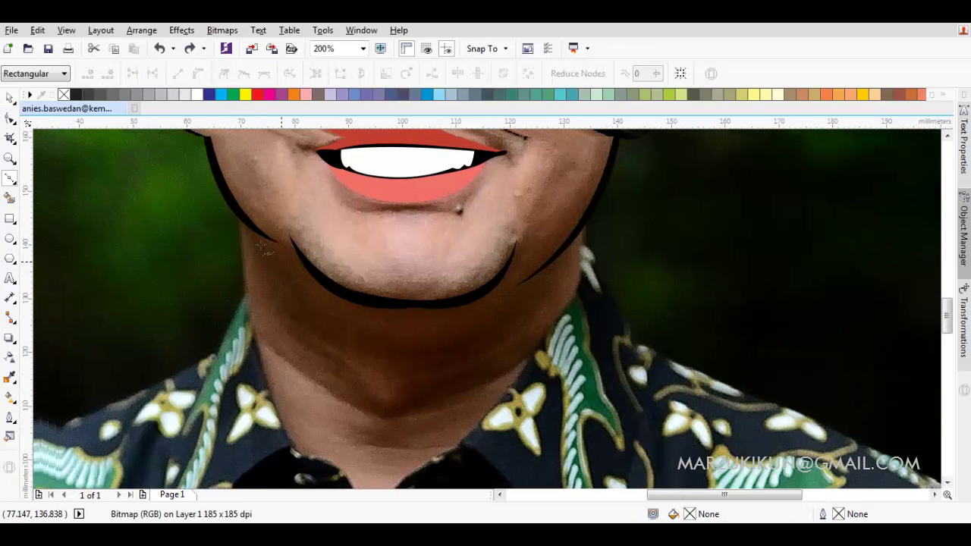
click(197, 199)
click(220, 223)
click(244, 247)
scroll(322, 372, down, 1)
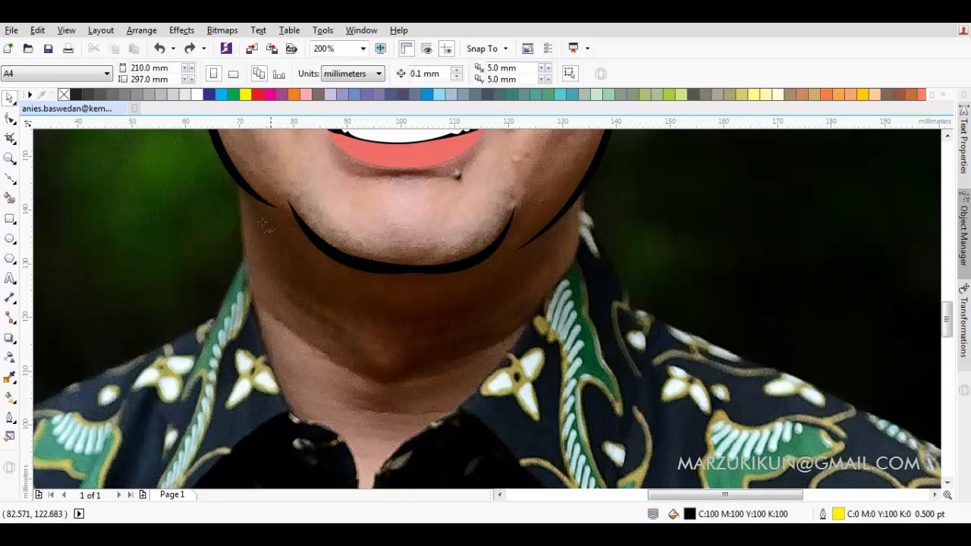
drag(258, 195, 260, 245)
scroll(279, 296, down, 1)
click(326, 277)
key(space)
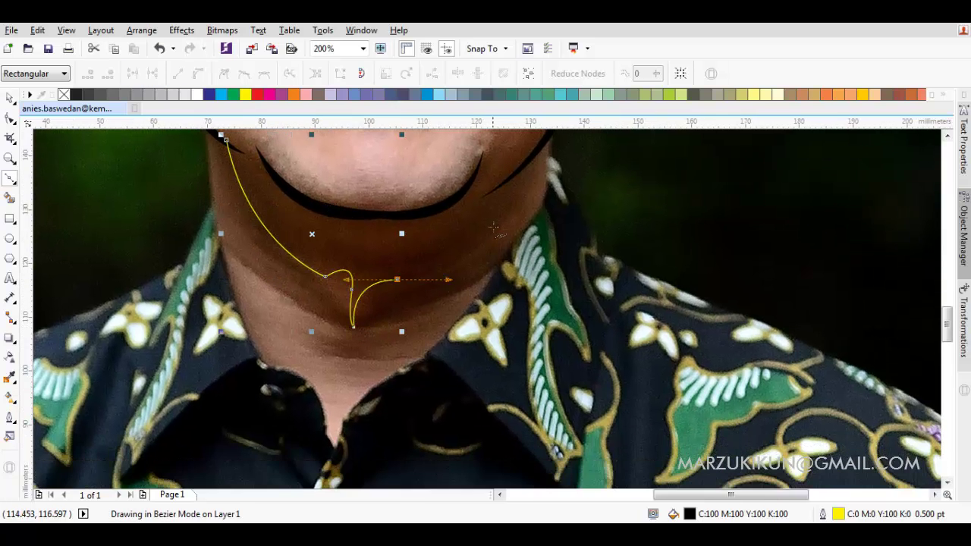
drag(395, 295, 438, 286)
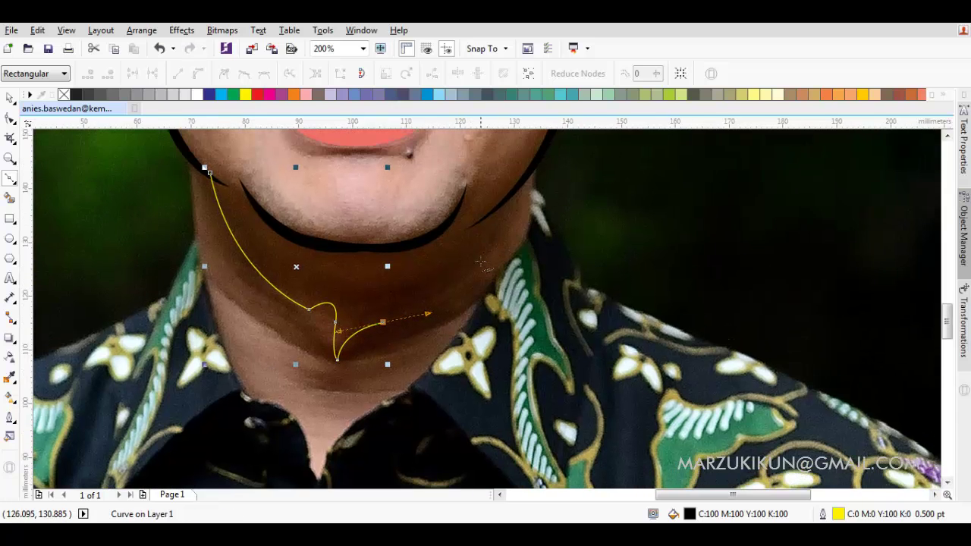
Step: Continue the neck contour's upper edge to the right-hand jawline, about 58 mm wide overall, and turn back down along its lower edge
scroll(424, 304, up, 3)
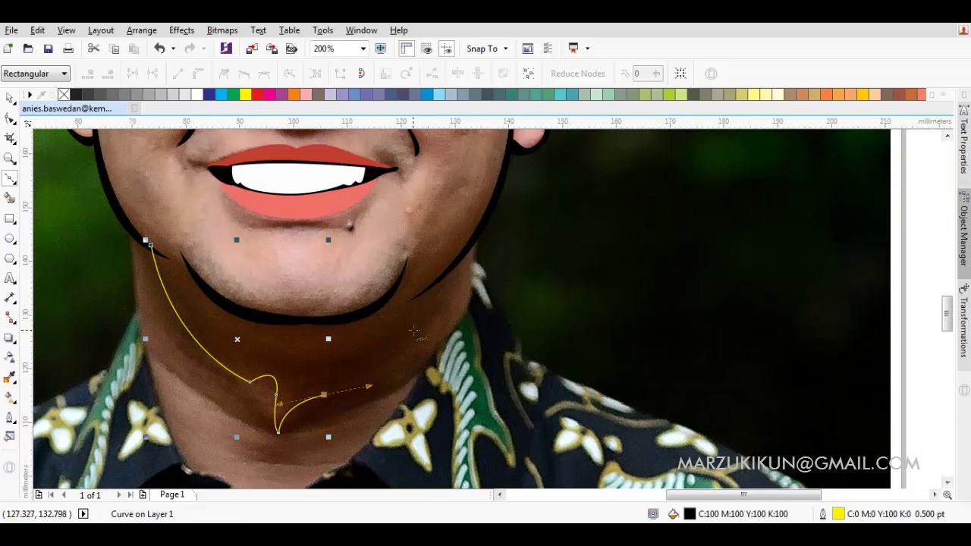
drag(448, 296, 448, 296)
click(454, 270)
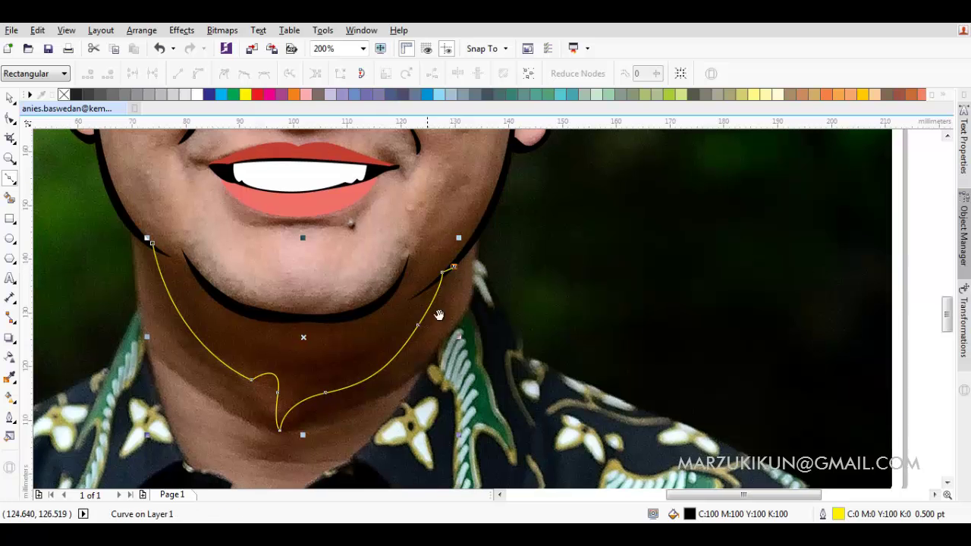
scroll(434, 325, up, 1)
drag(323, 452, 323, 452)
scroll(334, 366, down, 2)
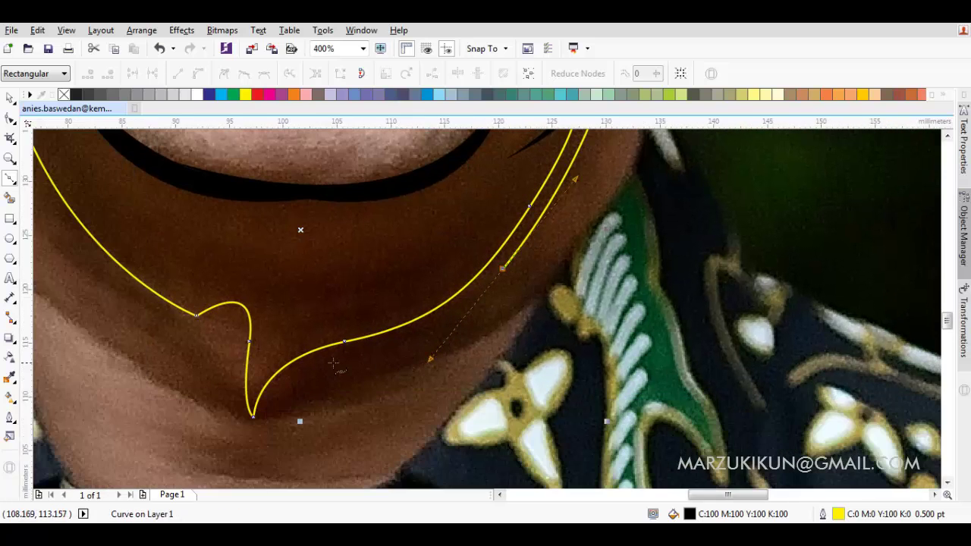
Step: Trace the neck contour's lower edge around the tip back to the left-hand jawline, close the shape and remove its yellow outline
scroll(307, 364, down, 2)
drag(304, 365, 291, 343)
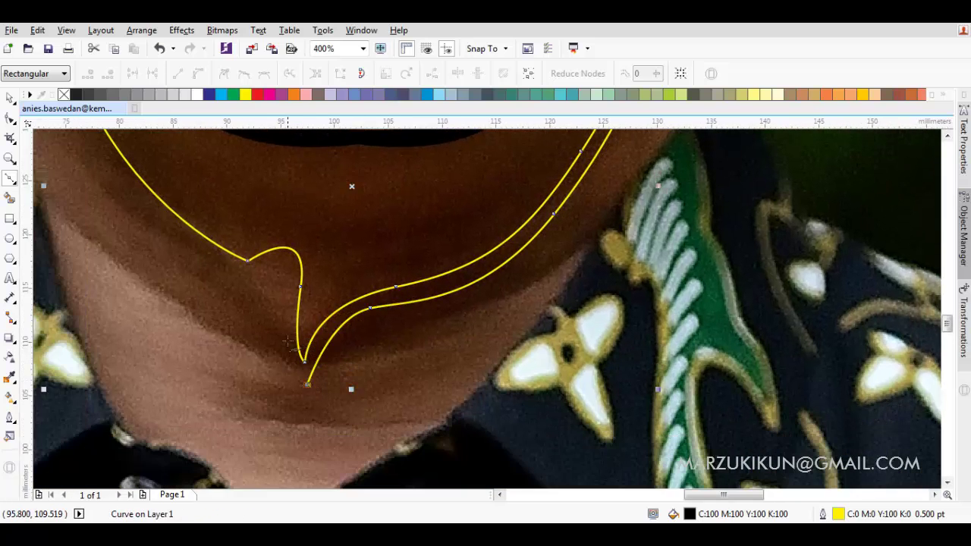
drag(293, 270, 293, 270)
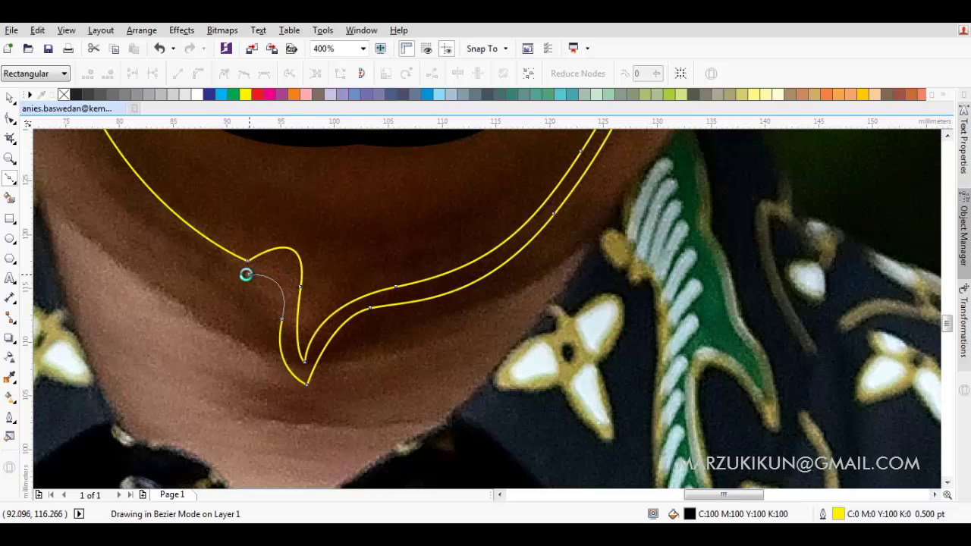
scroll(430, 388, down, 1)
click(373, 271)
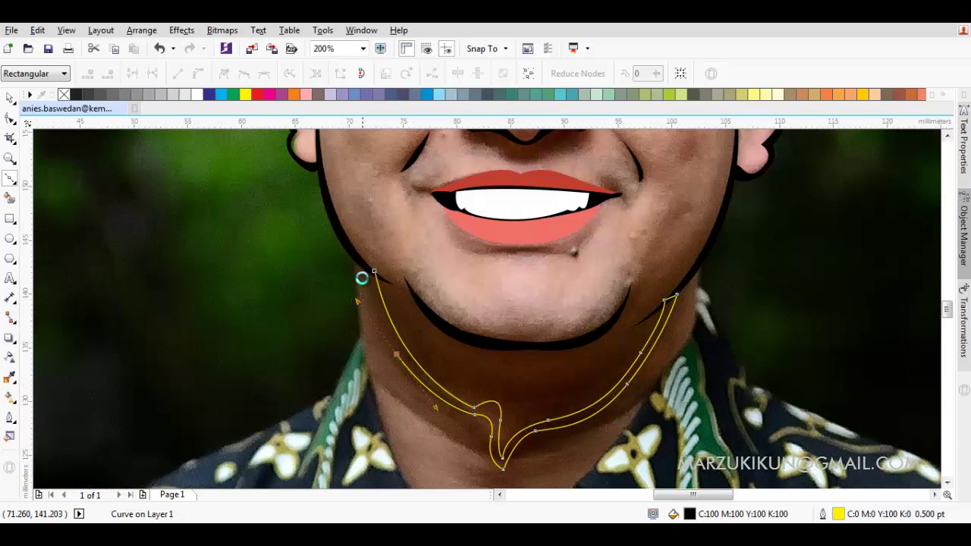
scroll(363, 273, up, 1)
click(387, 263)
key(Escape)
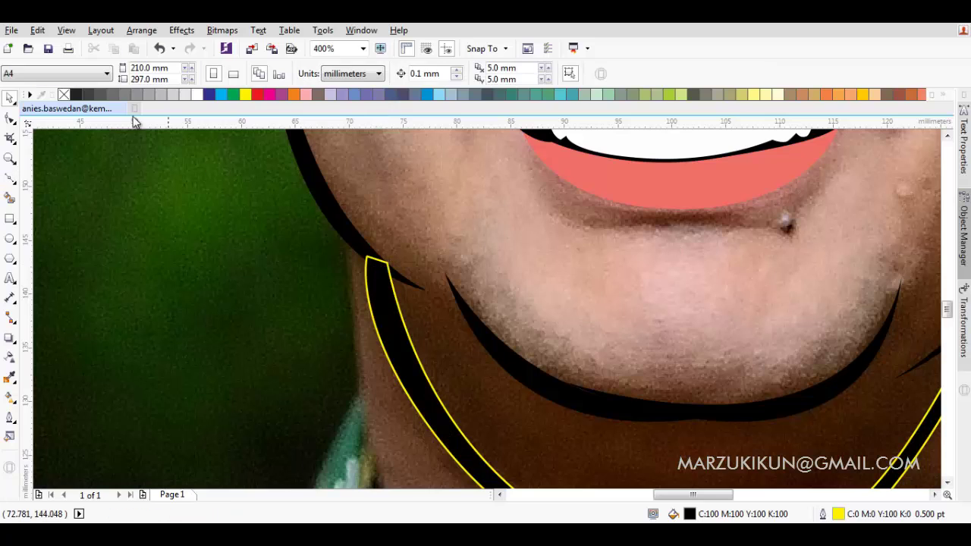
key(ctrl+a)
Step: Shift the photo away from the artwork to inspect the neck contour, and undo the shift
scroll(188, 247, down, 5)
click(188, 247)
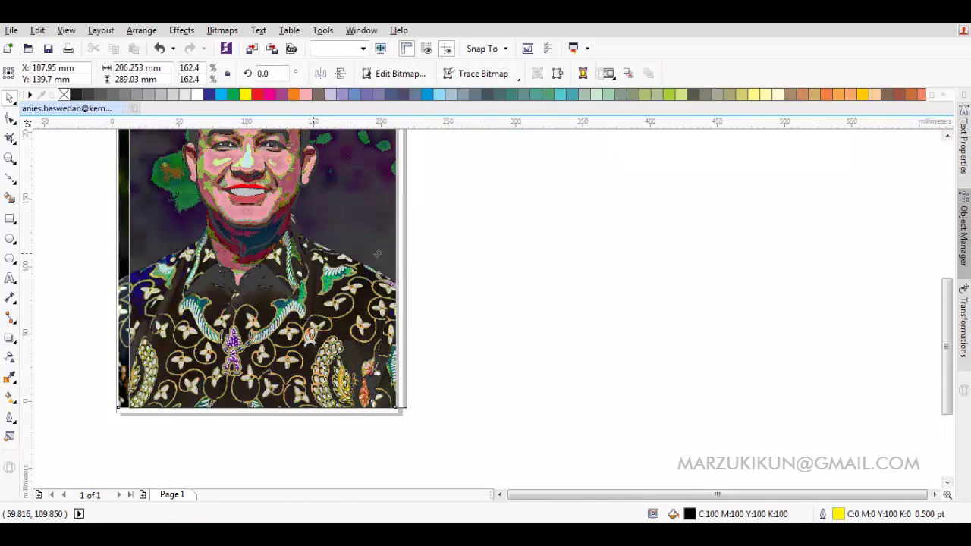
drag(188, 248, 423, 250)
key(ctrl+z)
Step: Draw the left-hand neck edge about 20 mm tall from the neck contour down to the shirt collar
scroll(280, 317, up, 2)
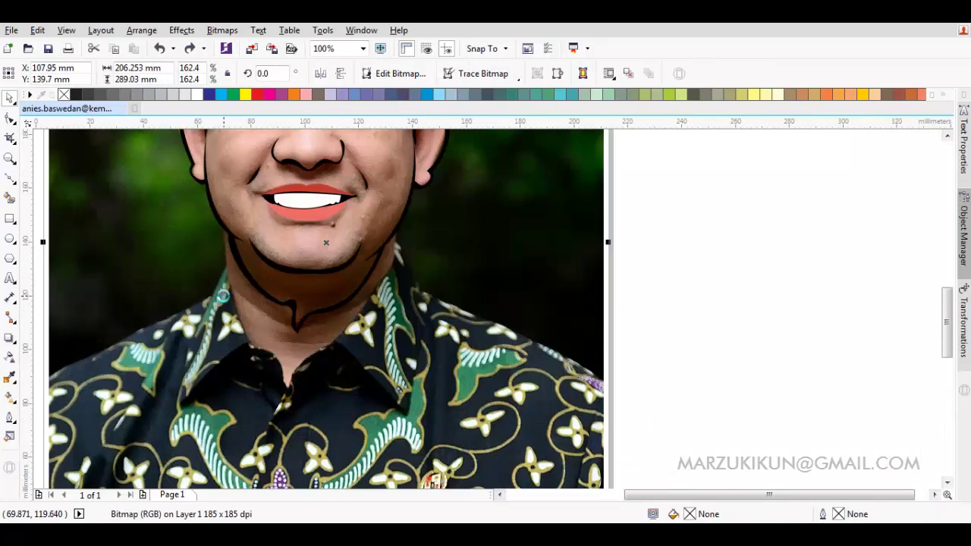
key(F10)
scroll(280, 317, up, 1)
drag(279, 258, 326, 244)
scroll(246, 326, down, 1)
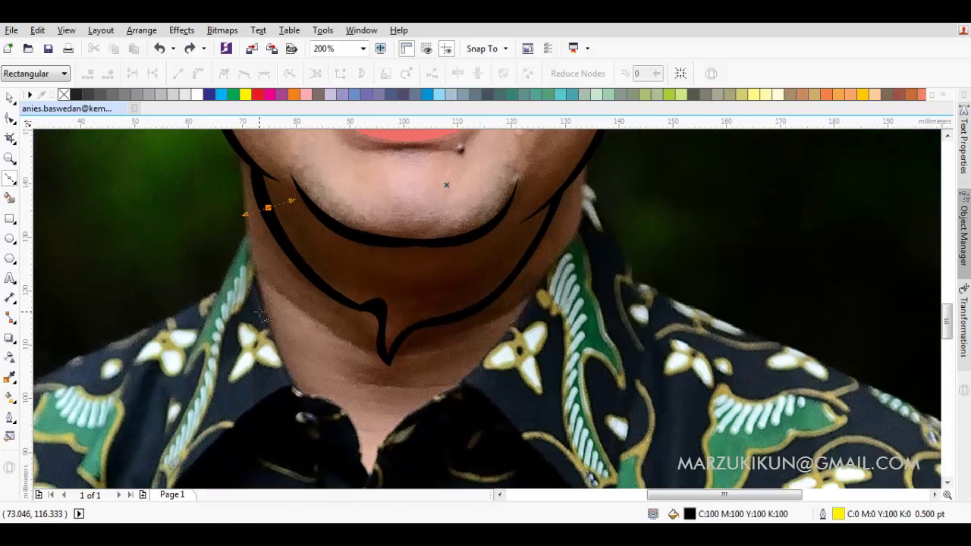
click(260, 314)
scroll(308, 251, down, 1)
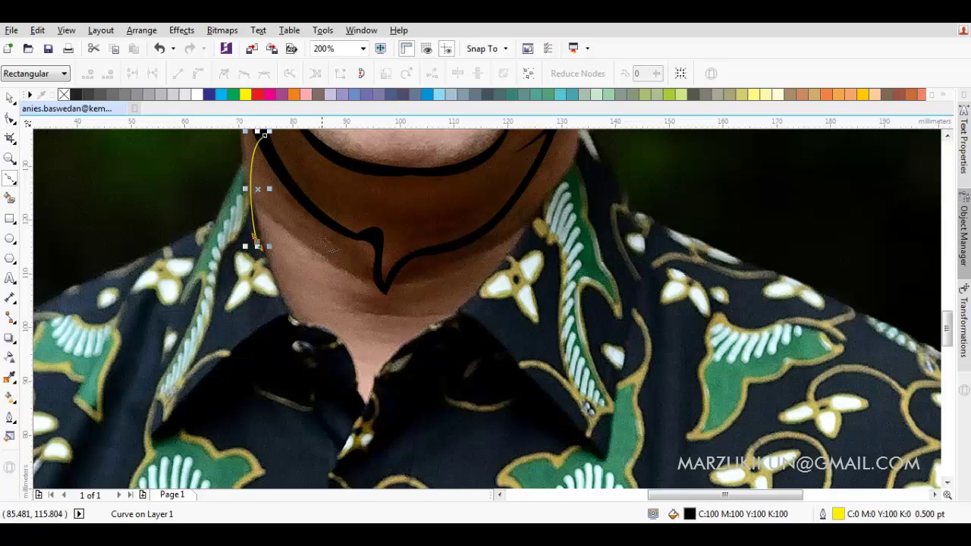
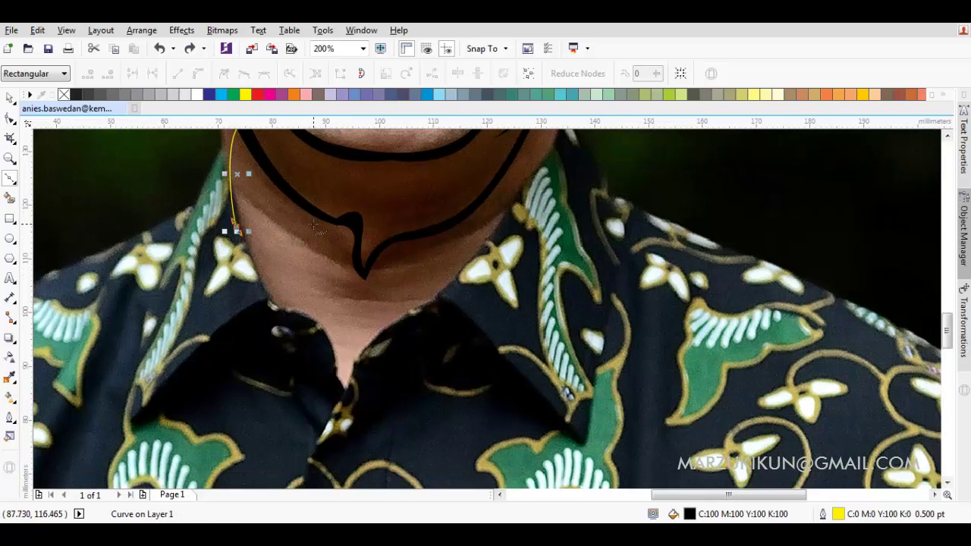
Step: Extend the left-hand neck line across to the neck contour beside its pointed tip and turn back along its upper edge
scroll(312, 221, up, 1)
key(Escape)
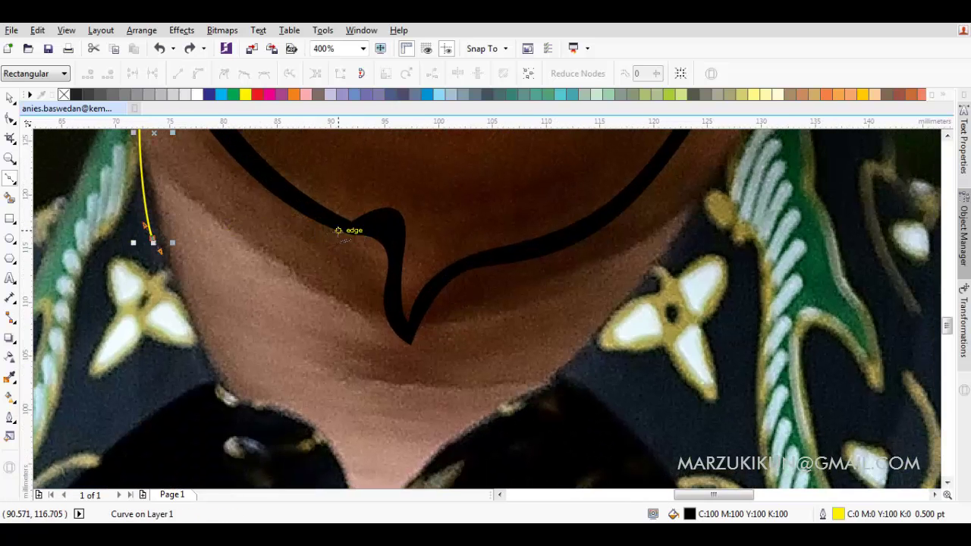
click(385, 237)
scroll(384, 237, up, 1)
click(154, 242)
scroll(356, 271, down, 1)
scroll(238, 227, left, 3)
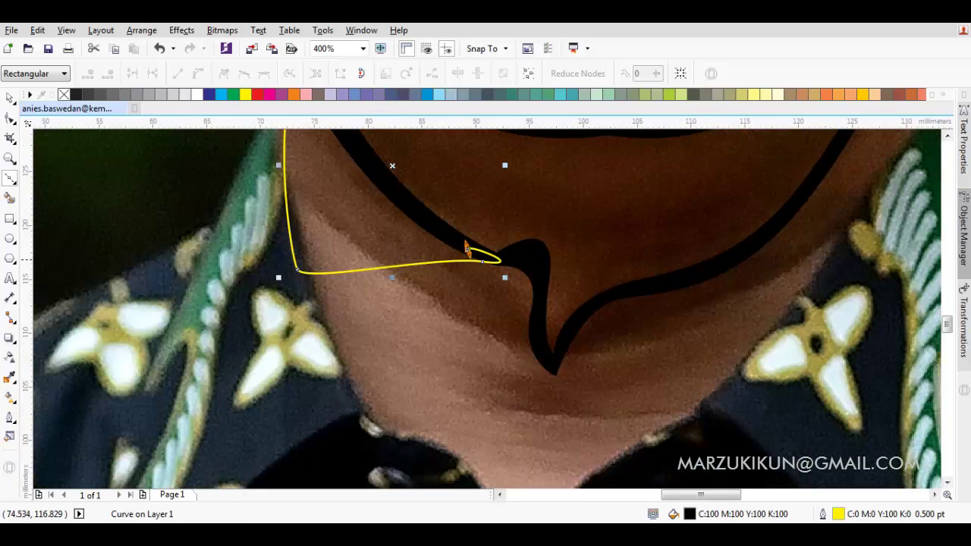
Step: Trace back up the inner side of the left-hand neck edge, close the shape and remove its yellow outline
scroll(292, 267, up, 2)
drag(313, 202, 311, 202)
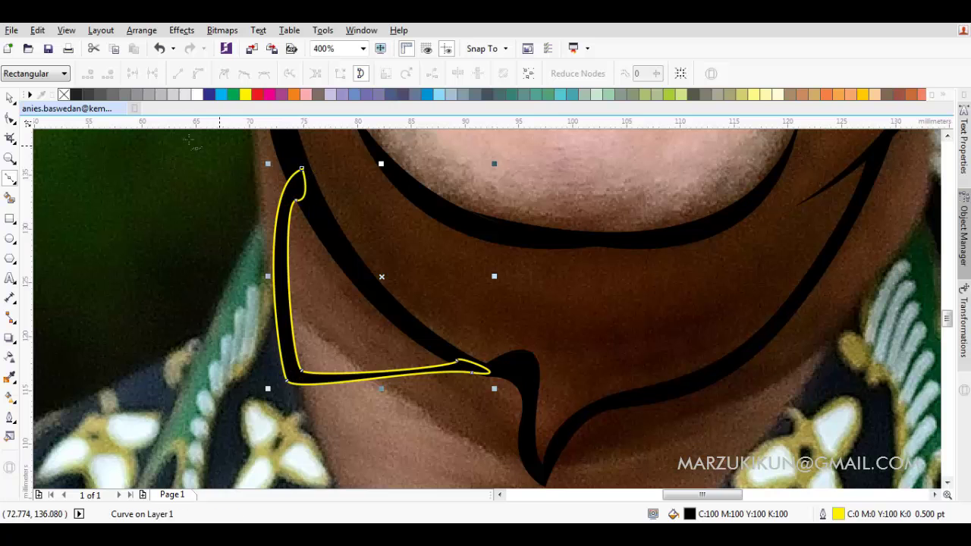
right_click(64, 95)
key(Escape)
scroll(389, 318, down, 1)
scroll(201, 309, up, 3)
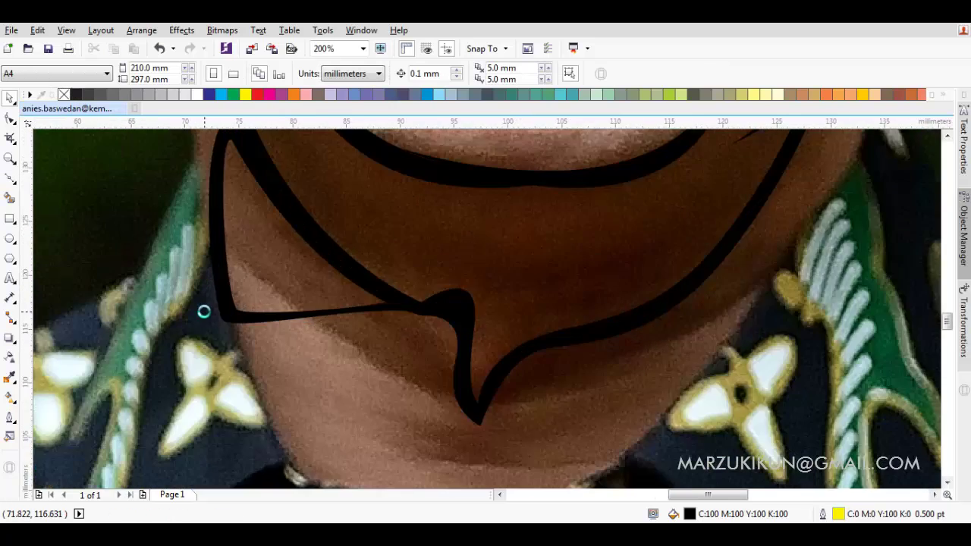
Step: Draw the right-hand neck edge about 18 mm tall from the neck contour down to the shirt collar
key(F10)
drag(241, 333, 286, 326)
scroll(449, 338, down, 2)
scroll(531, 241, up, 1)
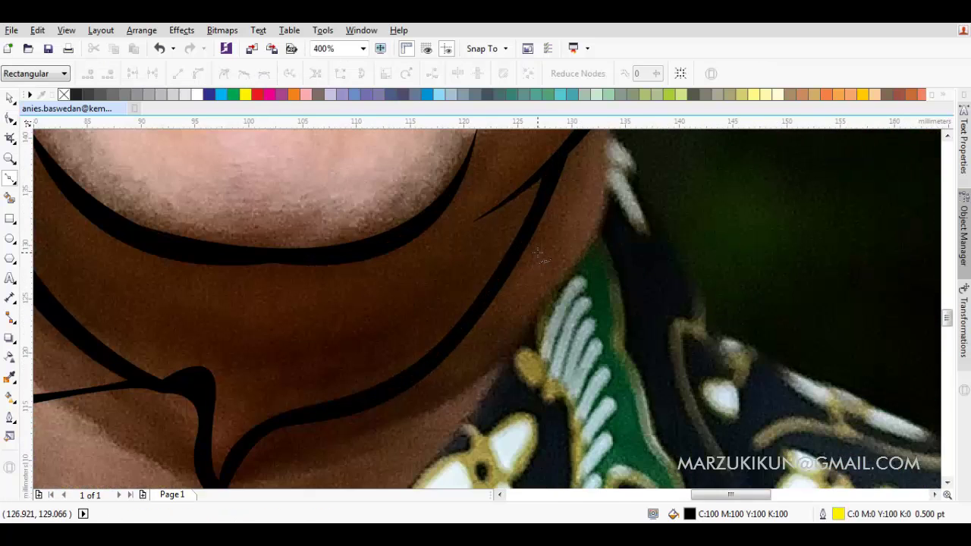
scroll(563, 286, down, 1)
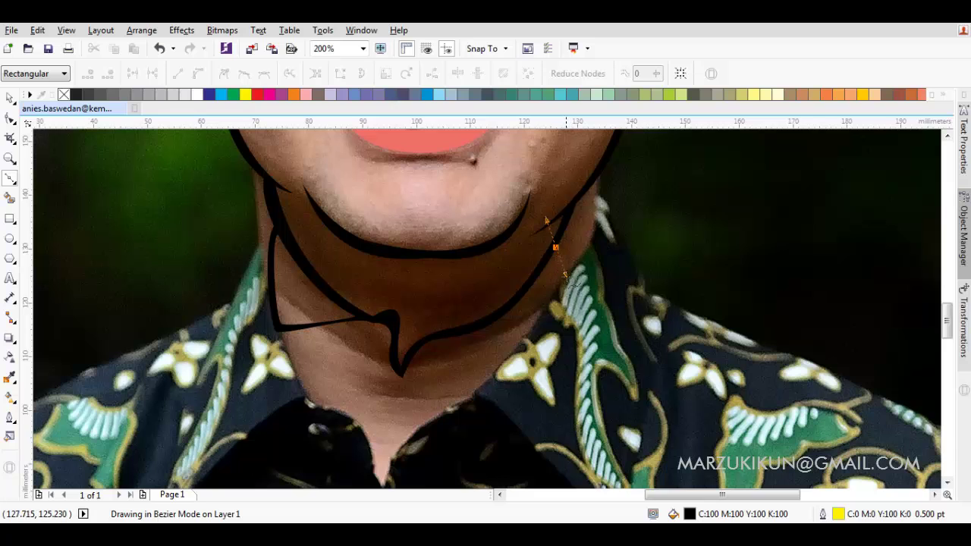
click(563, 343)
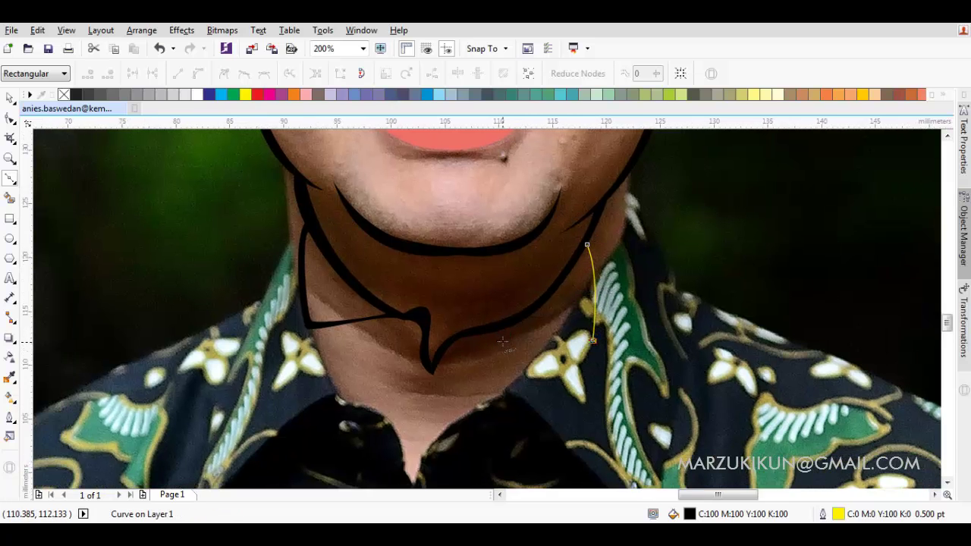
Step: Extend the right-hand neck line across to the neck contour and trace its lower edge back to the collar corner
scroll(487, 315, up, 1)
drag(489, 321, 445, 328)
drag(656, 353, 634, 362)
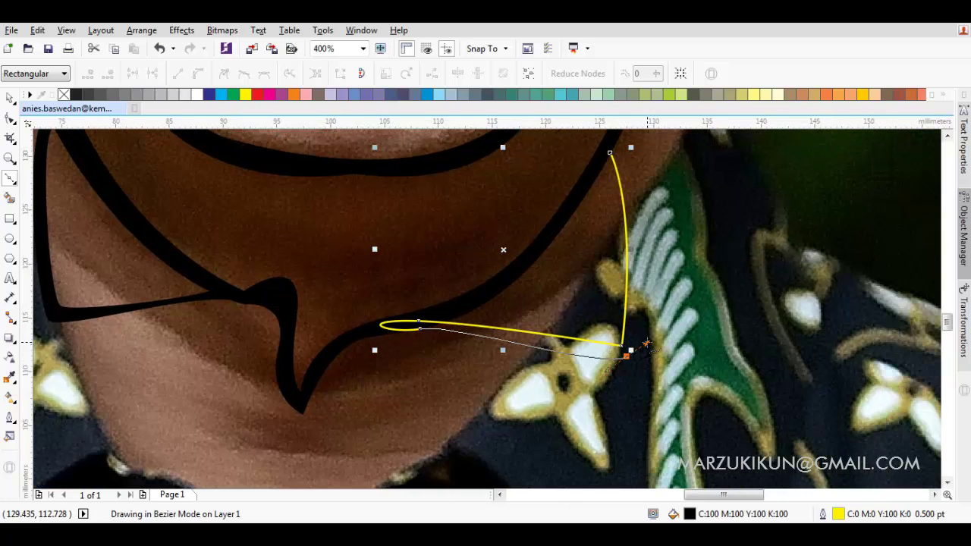
click(627, 356)
Step: Trace up the outer side of the right-hand neck edge and close the shape at its starting node
scroll(613, 225, up, 2)
drag(586, 200, 585, 201)
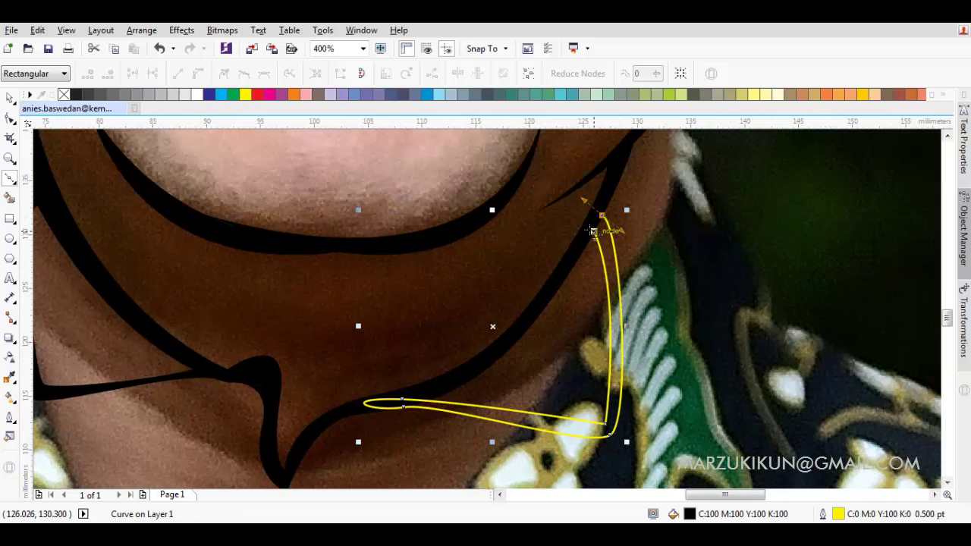
click(595, 228)
click(13, 117)
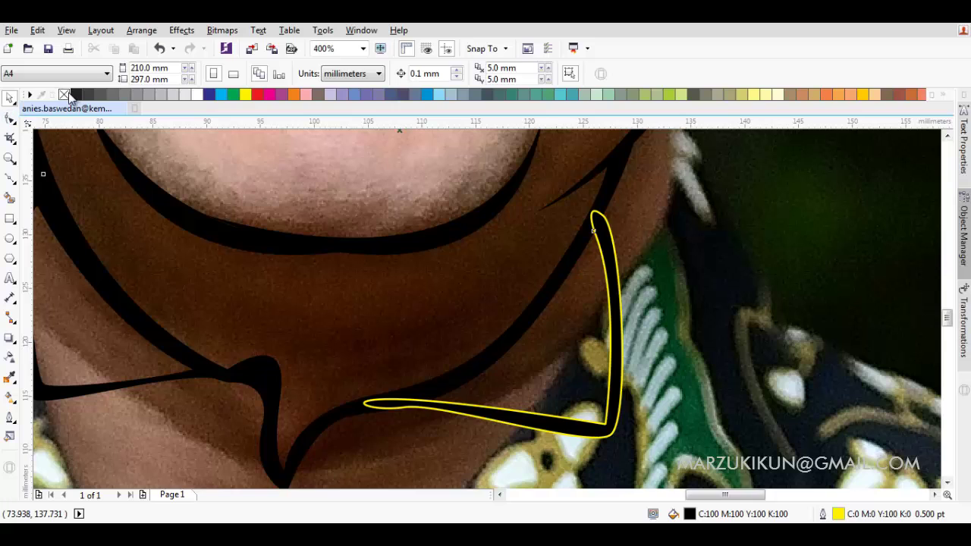
Step: Remove the yellow outline from the right-hand neck edge shape
key(ctrl+a)
right_click(65, 94)
key(Escape)
Step: Delete the reference photo to check the line art on its own, and restore the photo
scroll(438, 319, down, 5)
click(438, 319)
key(Delete)
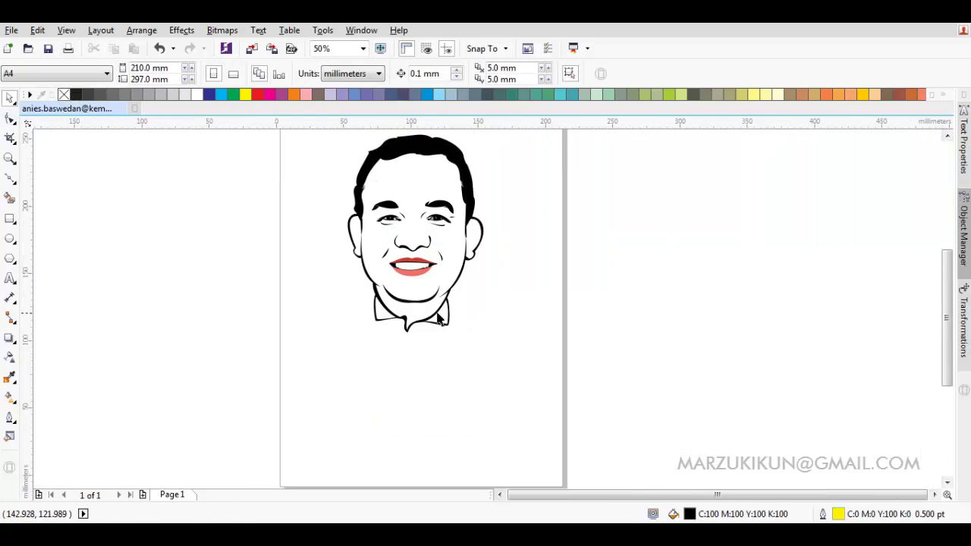
scroll(438, 318, up, 3)
scroll(392, 310, up, 3)
key(ctrl+z)
scroll(332, 342, down, 1)
Step: Reshape the lower inner end of the left-hand neck edge so it merges with the neck contour near the throat
key(F10)
click(429, 339)
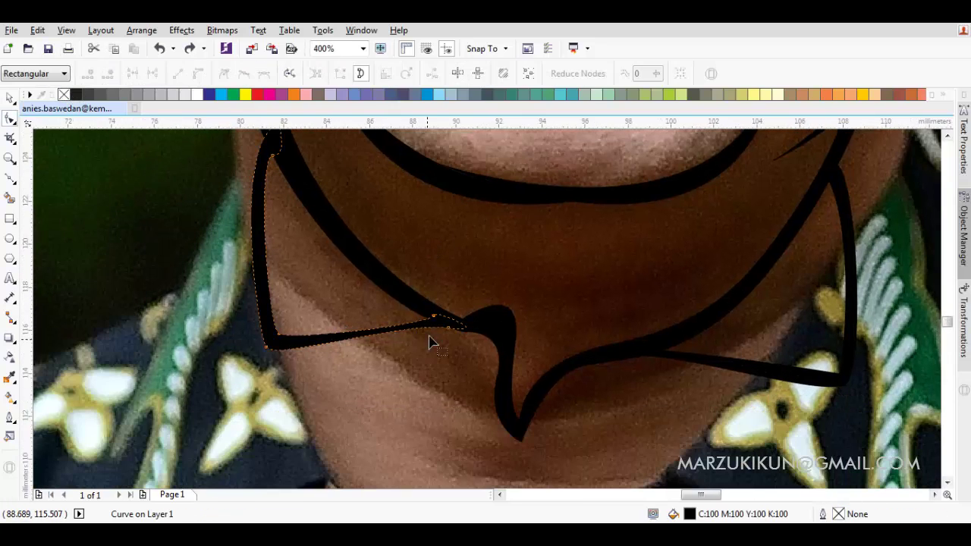
scroll(429, 342, up, 1)
drag(470, 325, 509, 321)
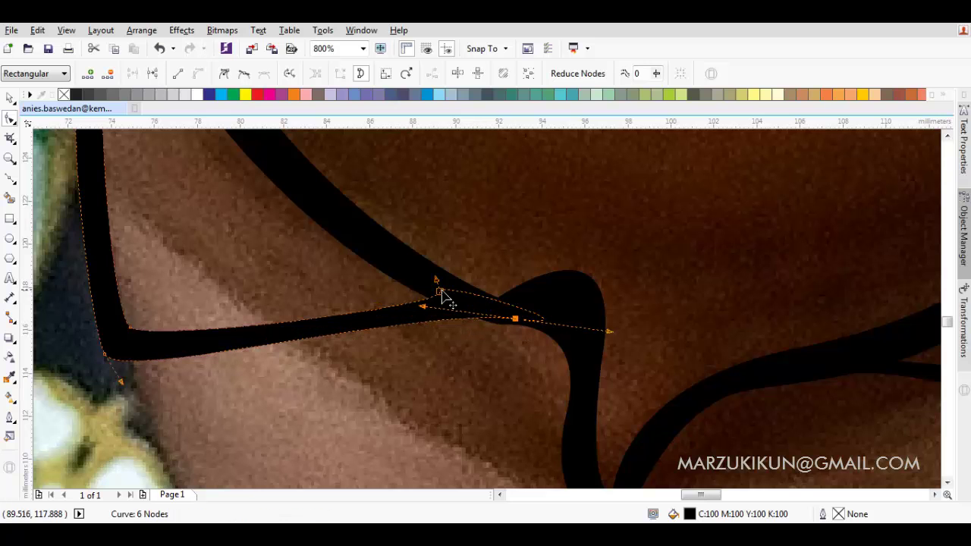
drag(440, 282, 208, 385)
scroll(337, 367, down, 2)
key(Escape)
Step: Adjust the right-hand neck edge's collar corner and the end nodes where it meets the neck contour
click(521, 385)
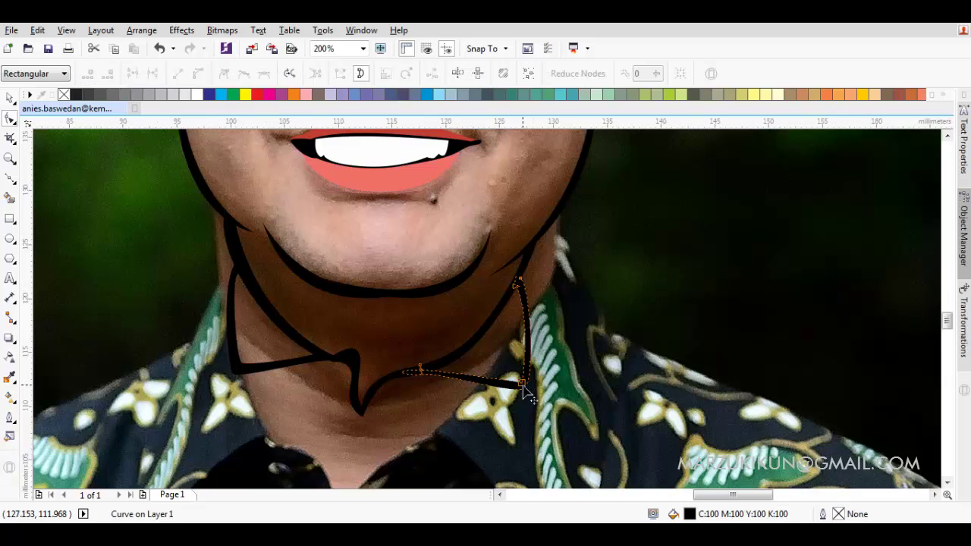
scroll(521, 385, up, 1)
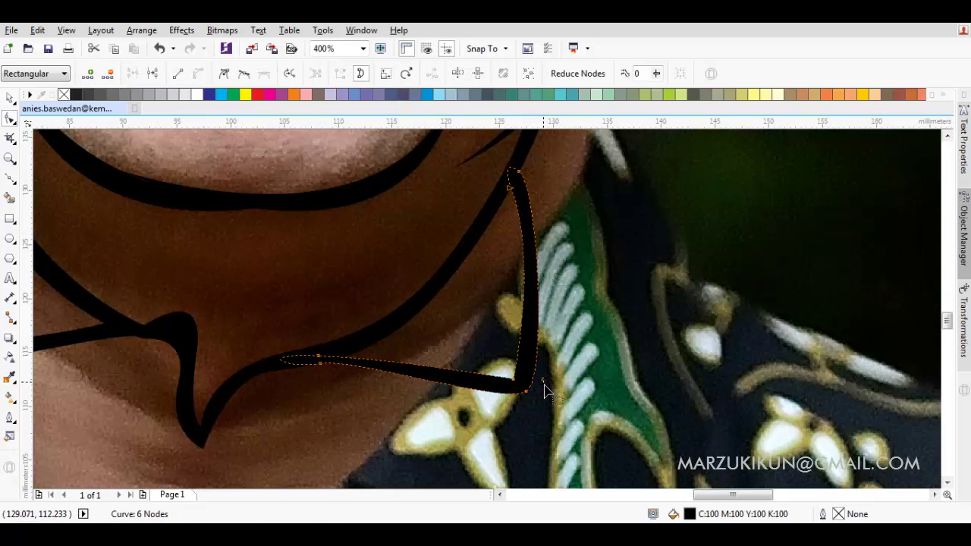
mouse_move(528, 394)
mouse_down()
mouse_move(522, 371)
mouse_move(522, 401)
mouse_up()
scroll(519, 382, up, 1)
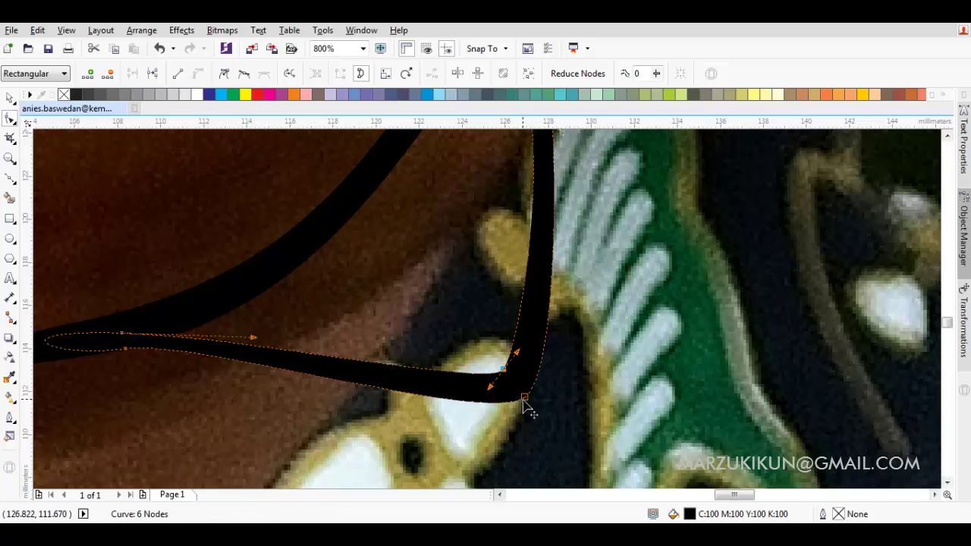
scroll(110, 369, down, 1)
drag(205, 347, 190, 345)
scroll(342, 347, down, 2)
scroll(417, 271, up, 3)
drag(417, 271, 394, 296)
scroll(394, 295, down, 2)
Step: Move the top nodes of the left-hand neck edge to blend its upper end into the neck contour
scroll(289, 256, up, 2)
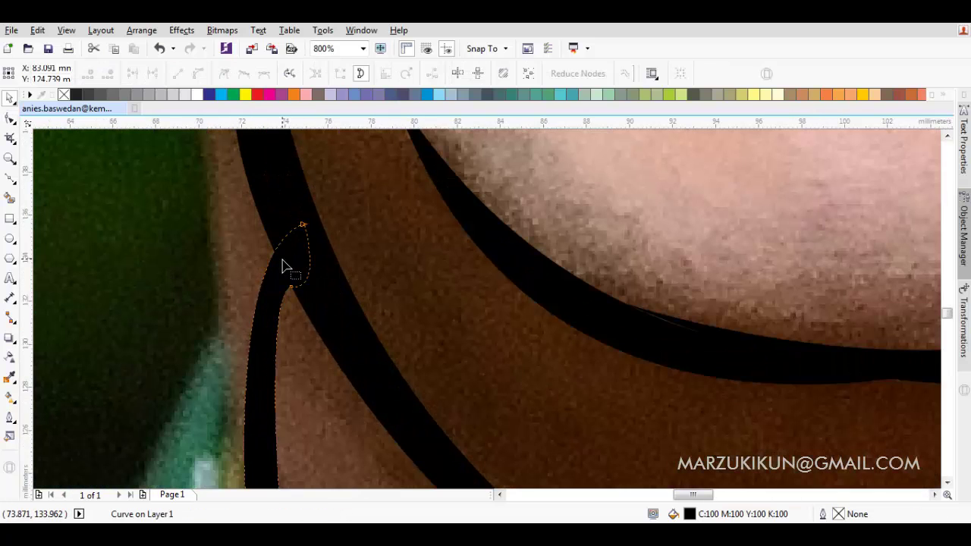
key(F10)
drag(303, 225, 295, 215)
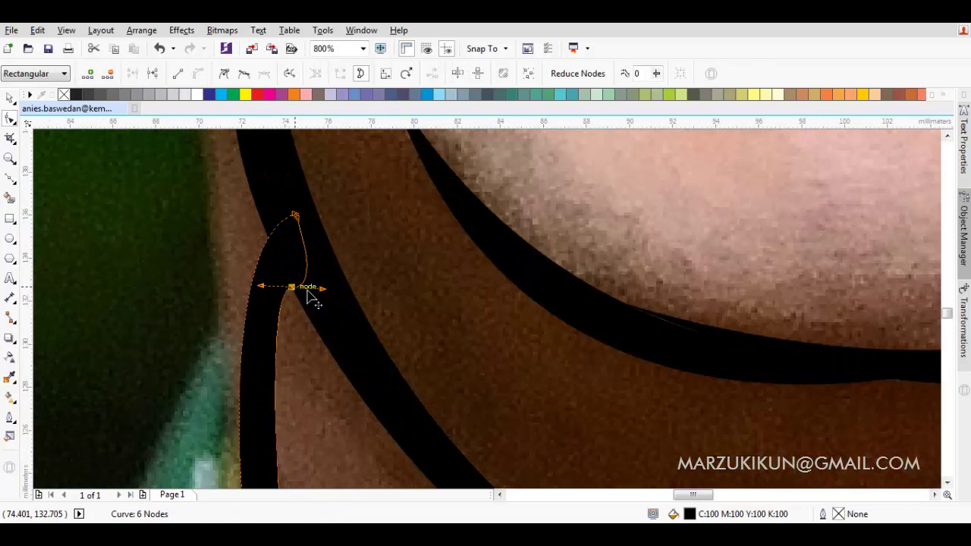
drag(295, 293, 408, 295)
Step: Draw a closed, tapering throat line about 20 mm tall from inside the neck contour's pointed tip down to the collar opening
key(F5)
scroll(320, 302, down, 4)
scroll(327, 274, up, 2)
scroll(433, 370, up, 1)
key(F10)
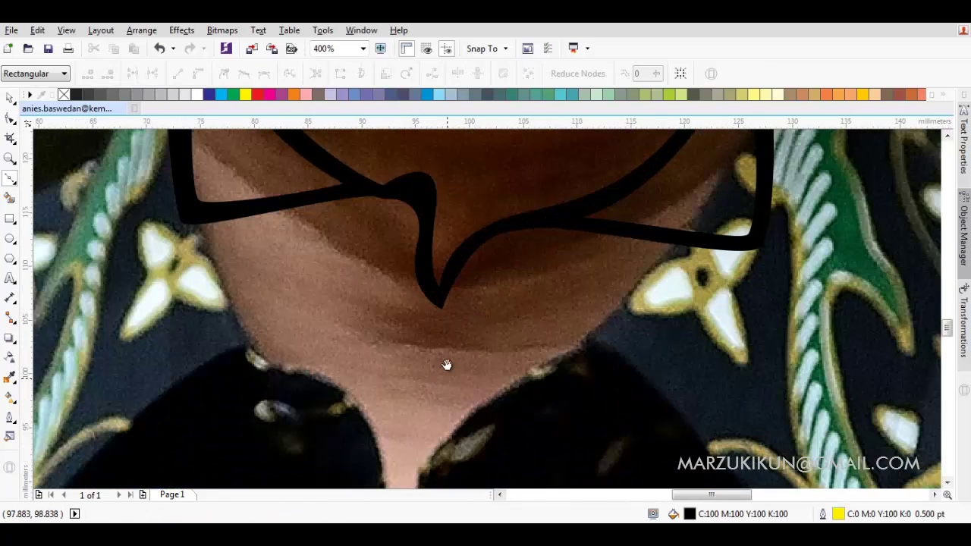
drag(447, 364, 445, 342)
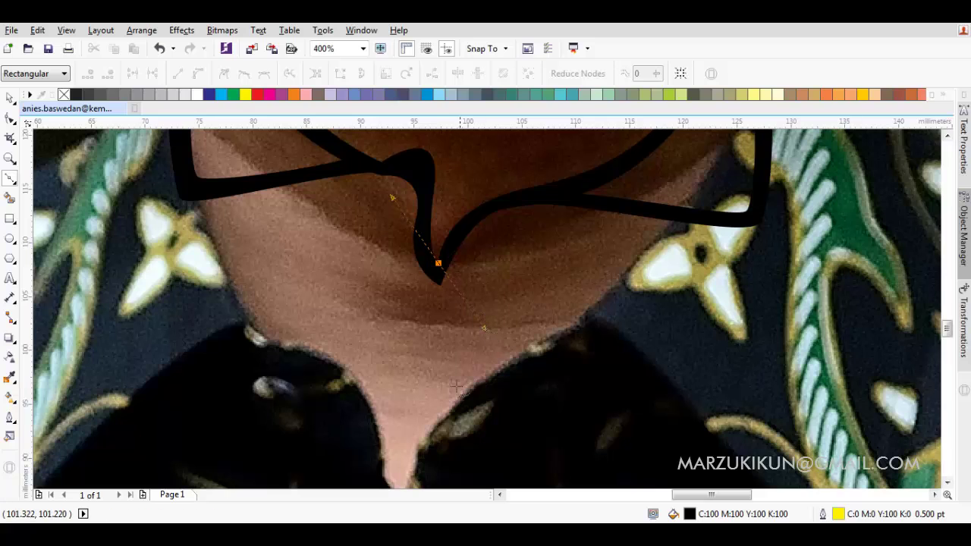
key(ctrl+z)
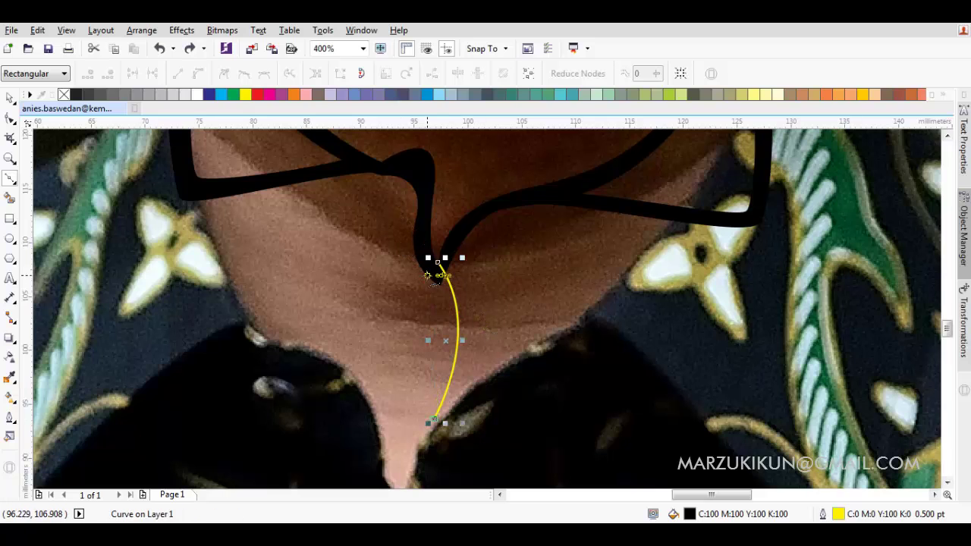
click(430, 200)
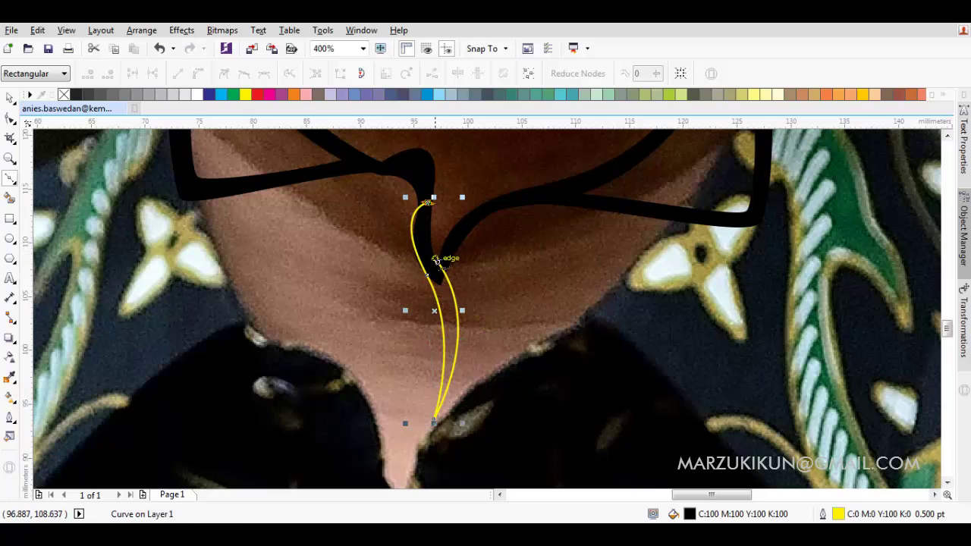
click(429, 261)
key(space)
Step: Reshape the throat line's upper end to fit inside the neck contour, adding a node on its outer side
scroll(417, 224, up, 2)
key(F10)
scroll(428, 260, up, 1)
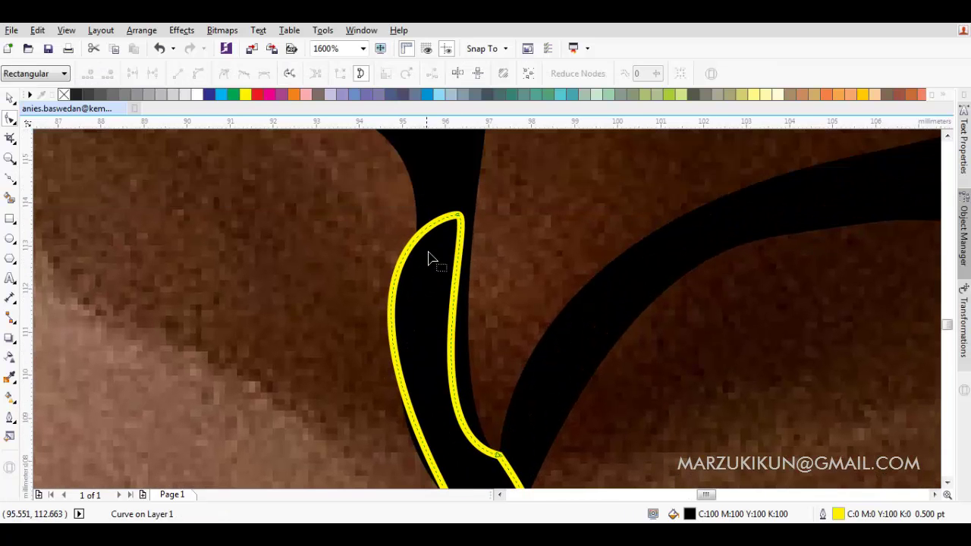
drag(427, 237, 450, 265)
double_click(430, 304)
scroll(410, 317, down, 1)
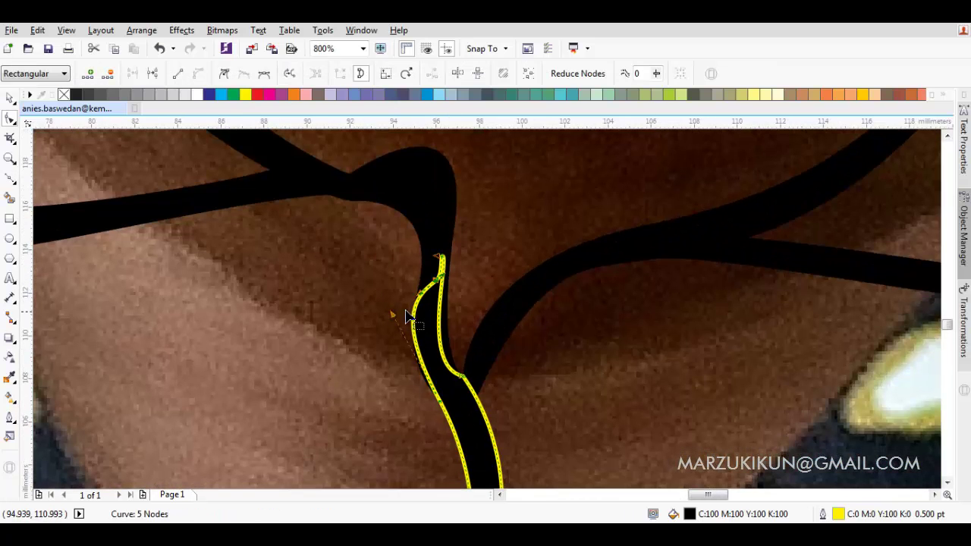
drag(420, 302, 418, 309)
key(space)
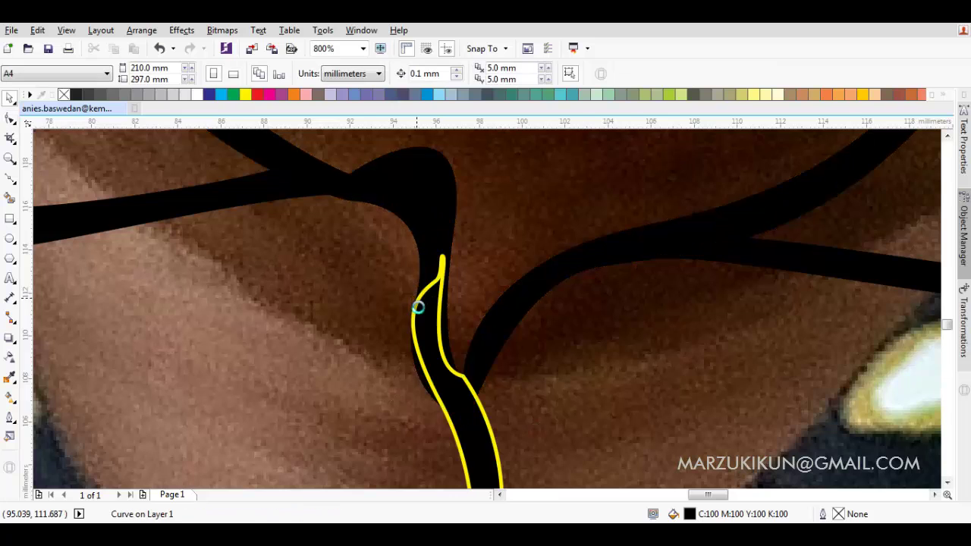
Step: Change the type of the node on the throat line's outer side and bend the adjoining curve to follow the neck contour
scroll(418, 309, down, 1)
key(space)
scroll(438, 358, up, 1)
right_click(425, 353)
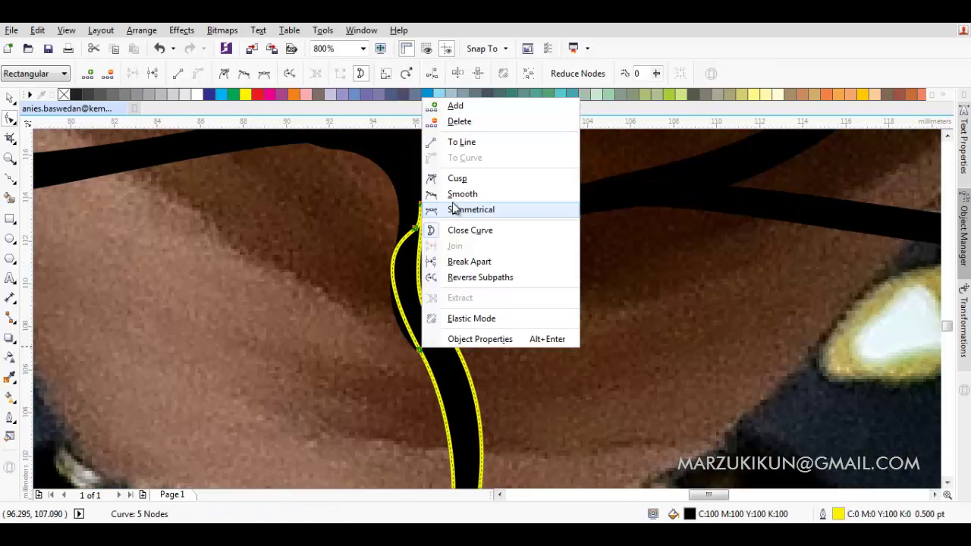
click(449, 191)
drag(432, 361, 402, 338)
drag(366, 261, 383, 282)
key(space)
Step: Clear the yellow outline colour from the finished throat line
scroll(379, 284, down, 2)
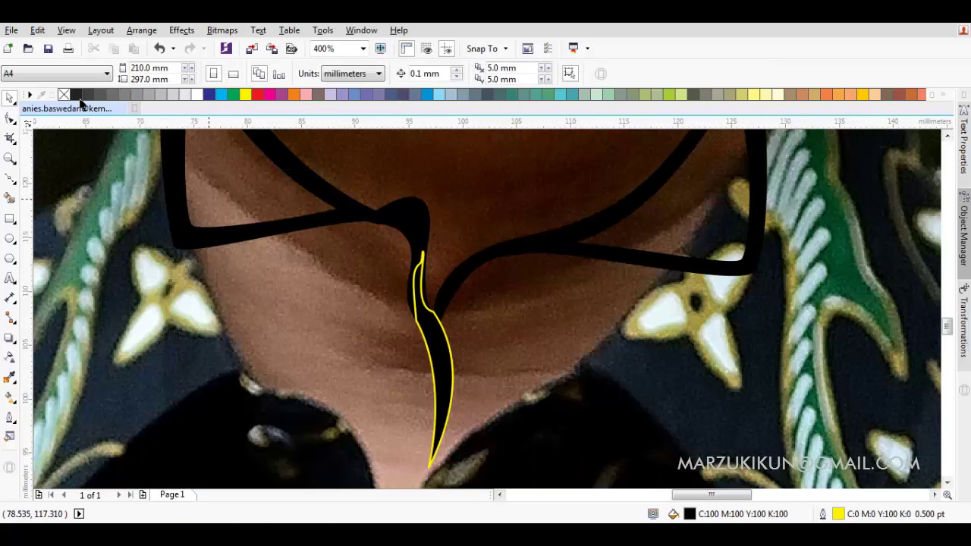
right_click(76, 94)
scroll(486, 304, down, 4)
click(598, 352)
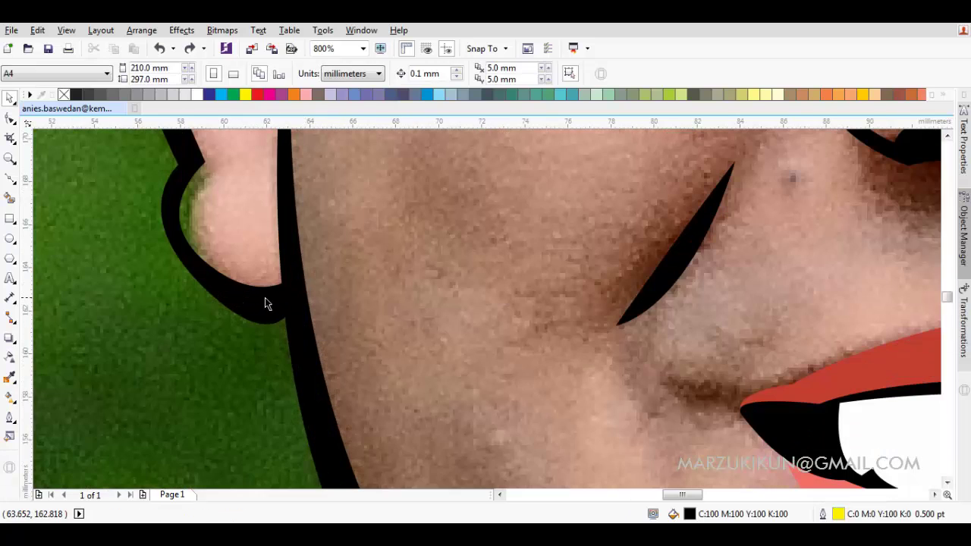
Step: Adjust the nodes of the left-hand earlobe outline at the jaw line and at its upper inner corner
key(F10)
click(218, 276)
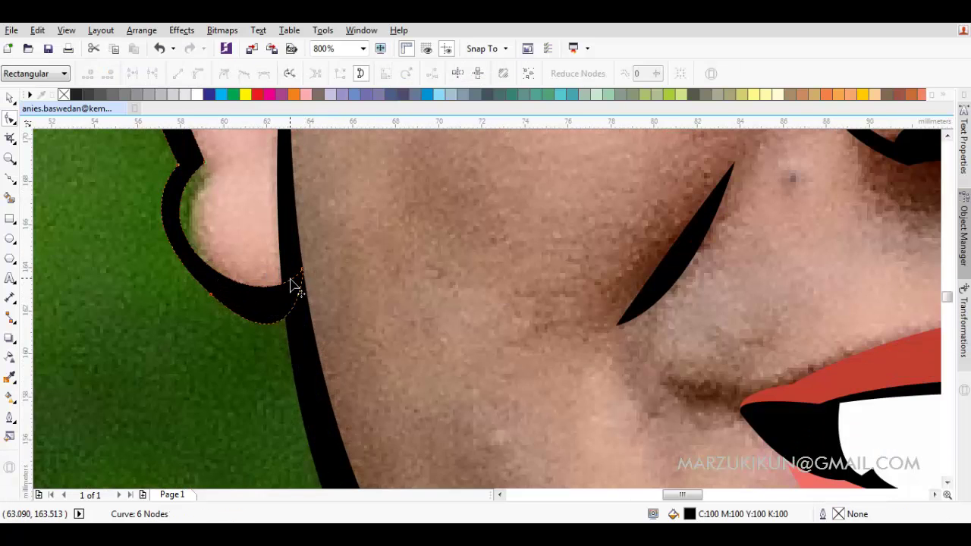
drag(288, 282, 292, 258)
drag(202, 160, 205, 168)
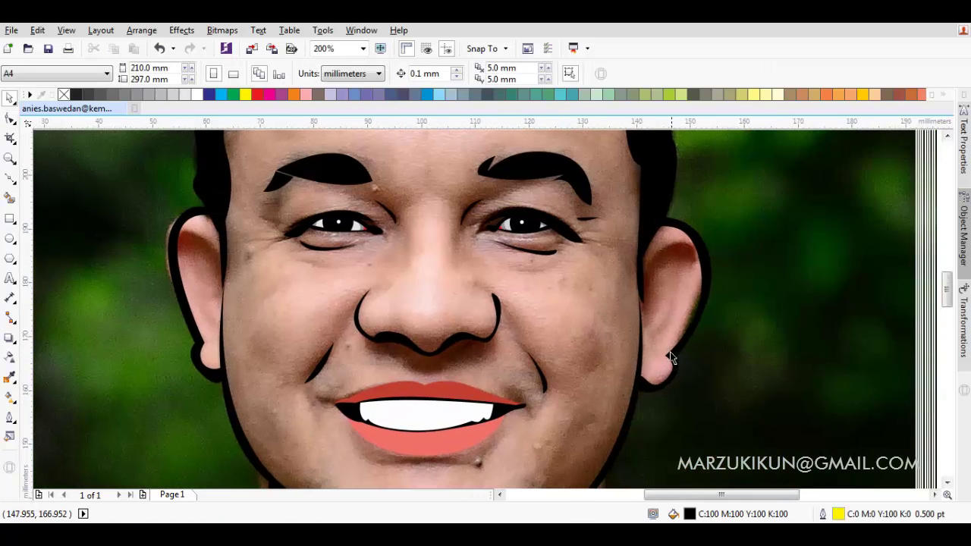
Step: Reshape the inner curve of the right-hand earlobe outline
scroll(670, 351, up, 4)
double_click(667, 436)
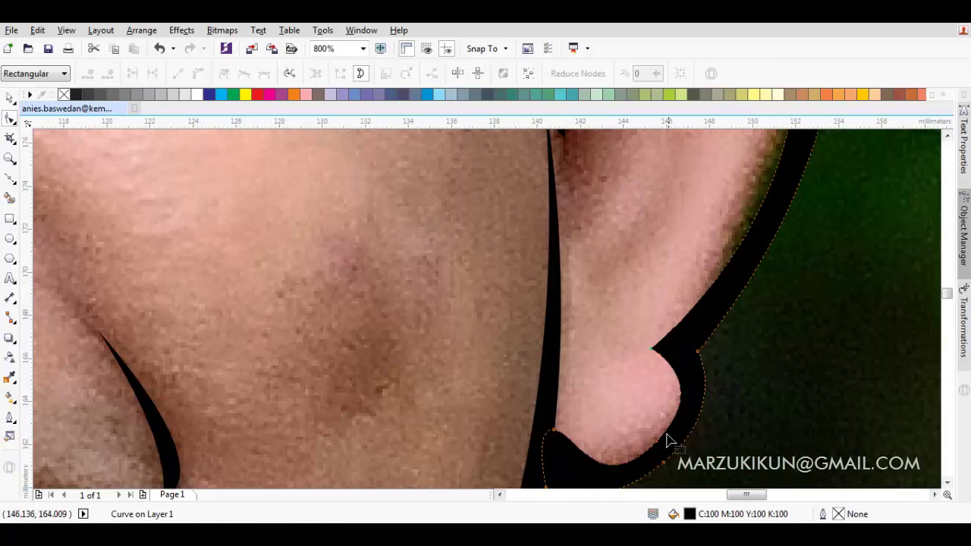
drag(658, 449, 641, 421)
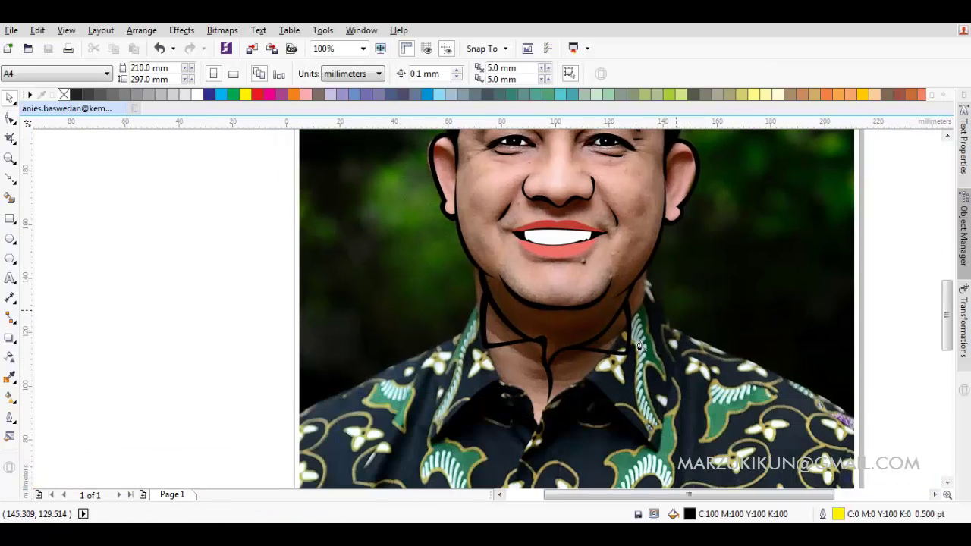
Step: Draw a closed, tapering shoulder line about 26 mm wide from the left-hand neck edge outward along the top of the shirt
key(F5)
scroll(455, 357, up, 4)
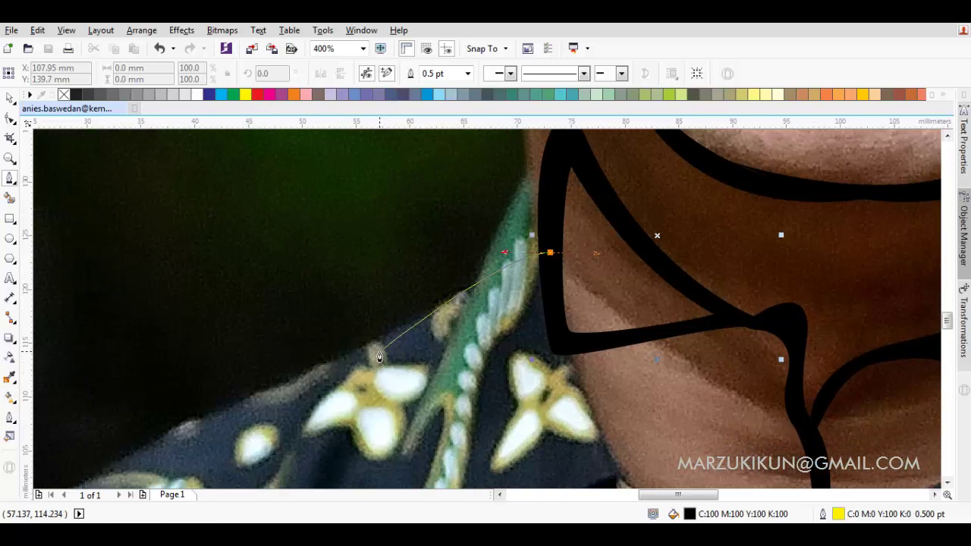
drag(264, 379, 408, 342)
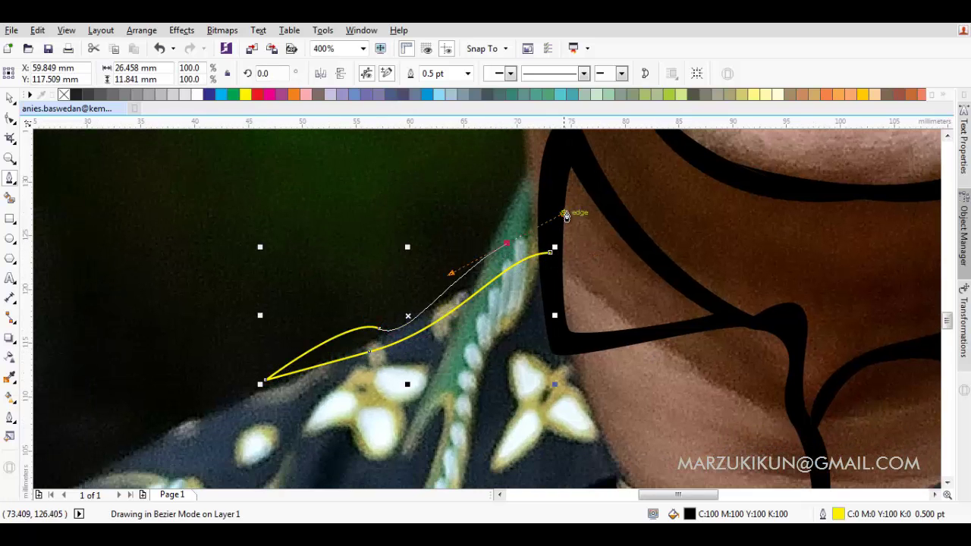
click(544, 244)
click(546, 229)
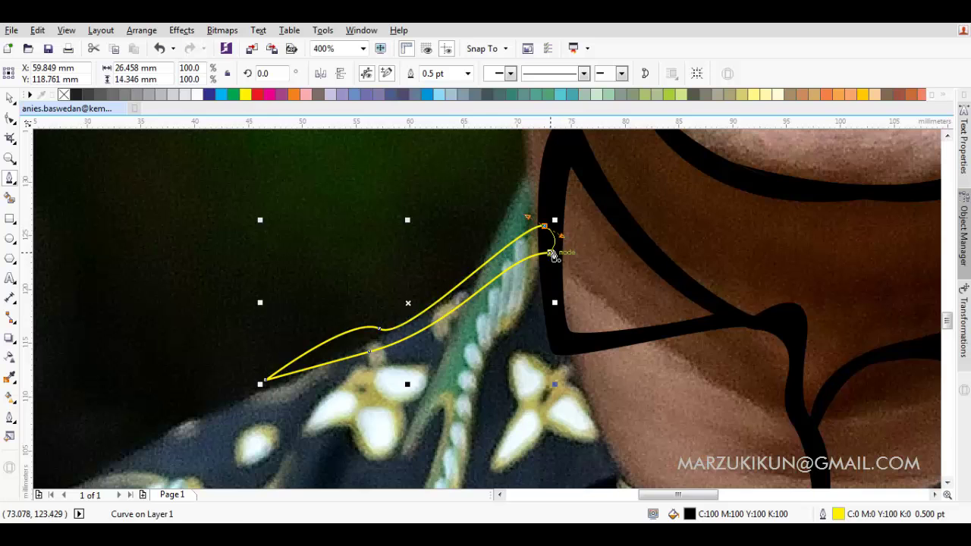
Step: Draw a closed, tapering shoulder line about 19 mm wide from the right-hand neck edge outward across the shirt collar
scroll(559, 250, down, 2)
scroll(577, 270, right, 5)
scroll(588, 269, up, 1)
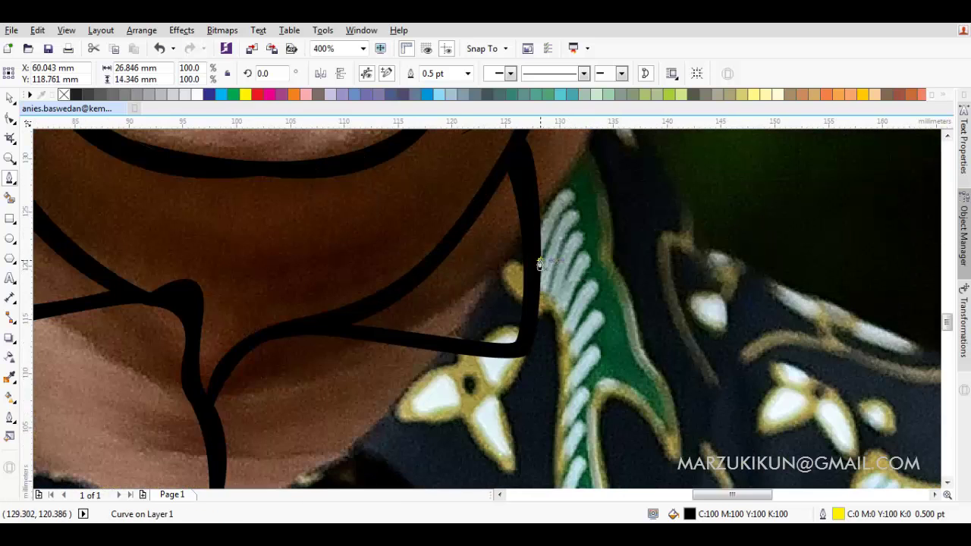
drag(522, 252, 591, 259)
click(727, 328)
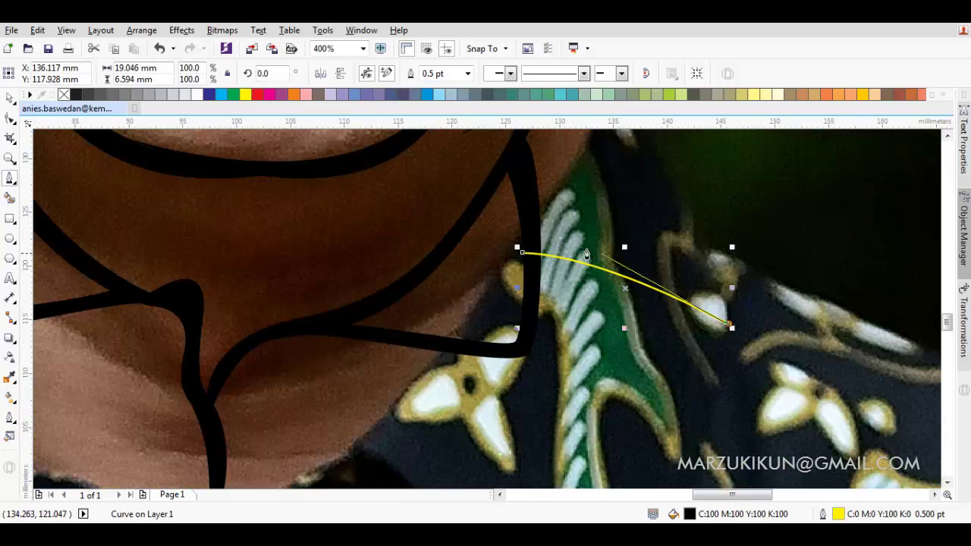
key(space)
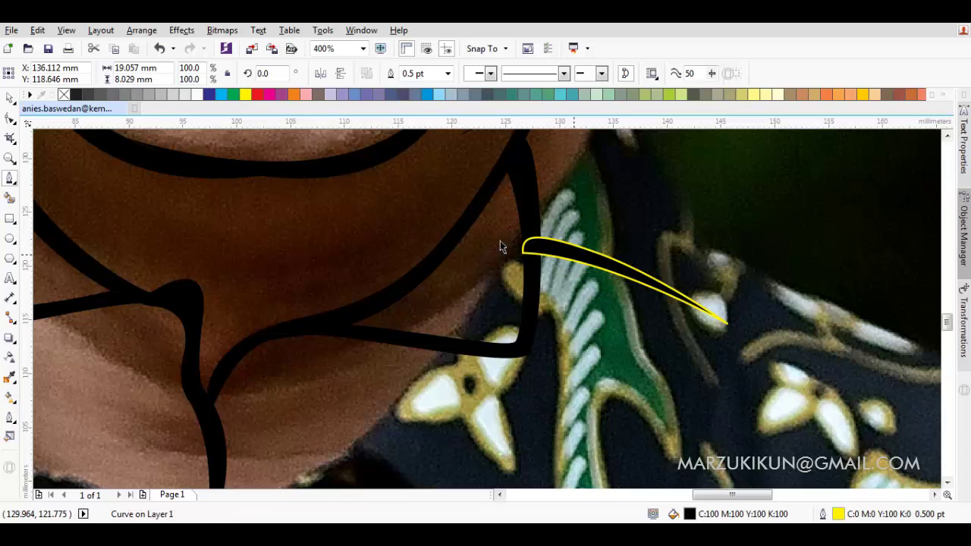
key(Escape)
Step: Move all the traced line art beside the photo to check it, and undo the move
key(ctrl+a)
scroll(400, 284, down, 4)
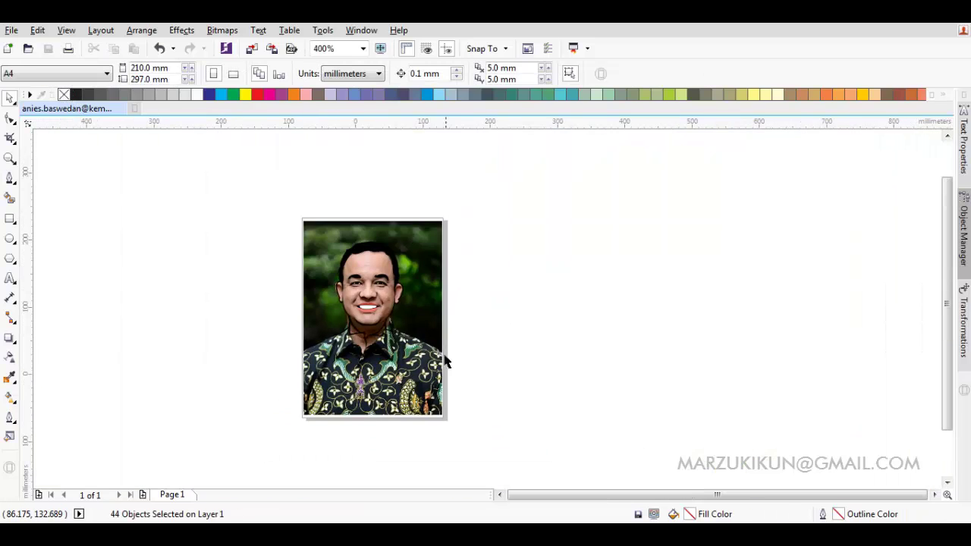
drag(542, 394, 327, 235)
drag(376, 266, 561, 267)
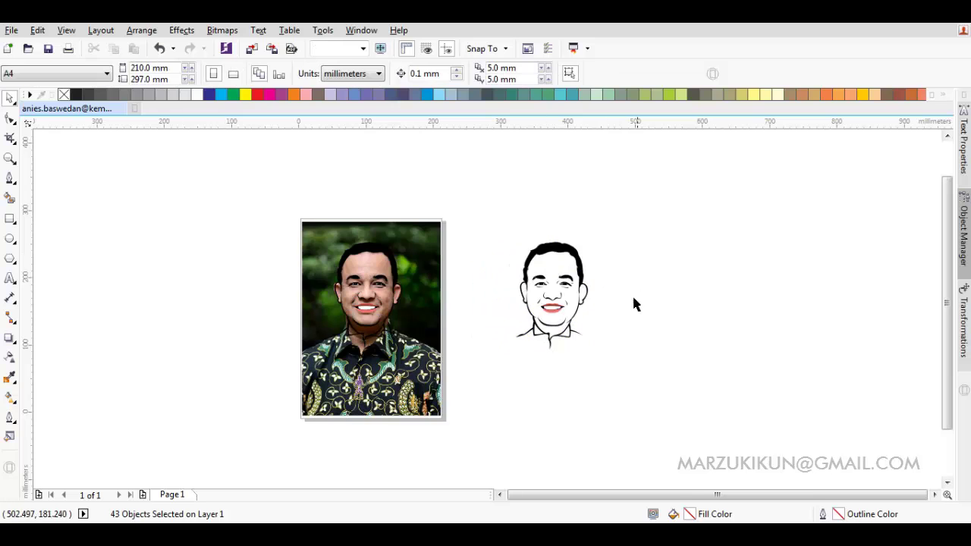
scroll(570, 336, up, 2)
scroll(573, 341, down, 1)
key(ctrl+z)
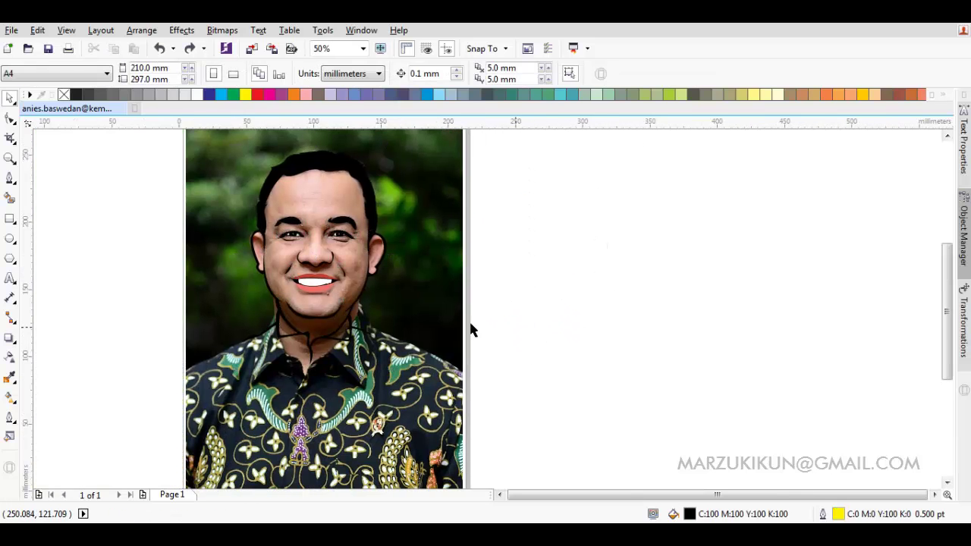
scroll(337, 313, up, 1)
scroll(396, 298, up, 1)
key(F5)
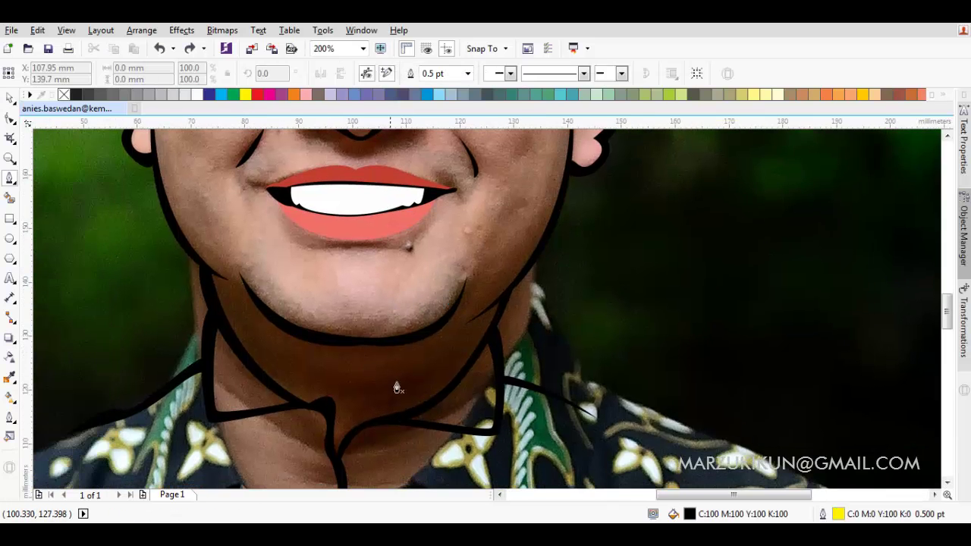
scroll(397, 386, up, 1)
drag(271, 375, 373, 433)
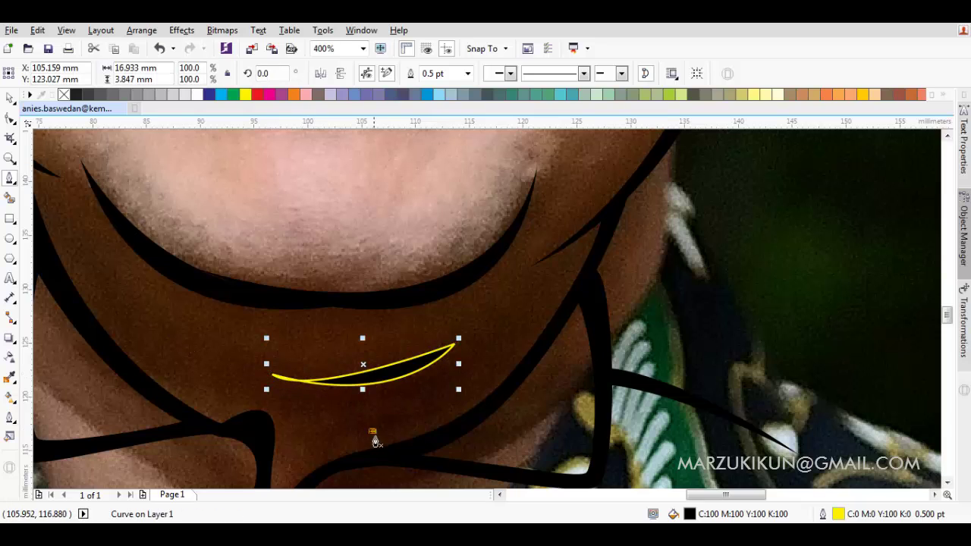
key(ctrl+z)
key(ctrl+z)
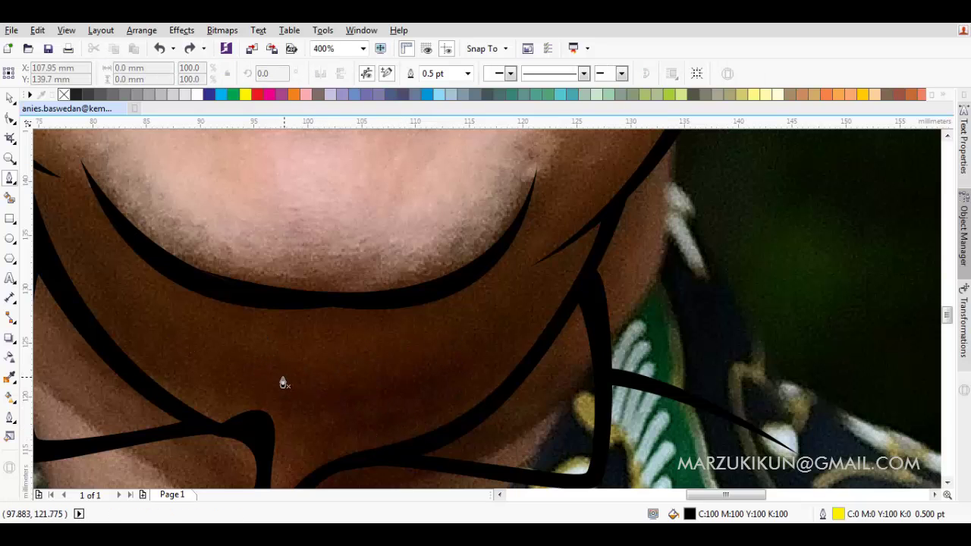
Step: Draw a closed, crescent-shaped crease about 21 mm wide on the neck below the chin line
drag(430, 417, 430, 418)
click(489, 330)
drag(262, 373, 421, 448)
scroll(451, 278, down, 3)
scroll(535, 323, up, 2)
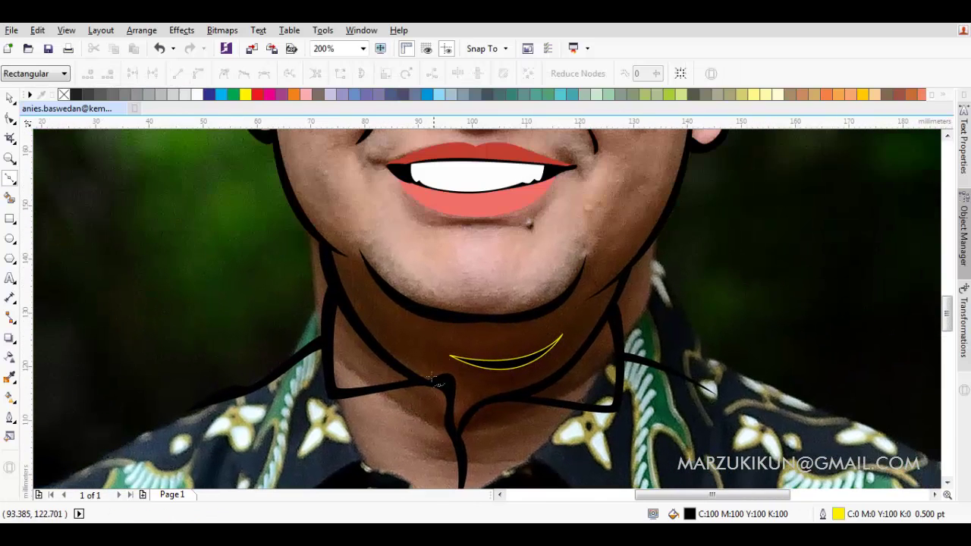
Step: Raise the node where the left-hand neck edge meets the throat hook and make it a cusp
scroll(452, 377, up, 2)
click(452, 370)
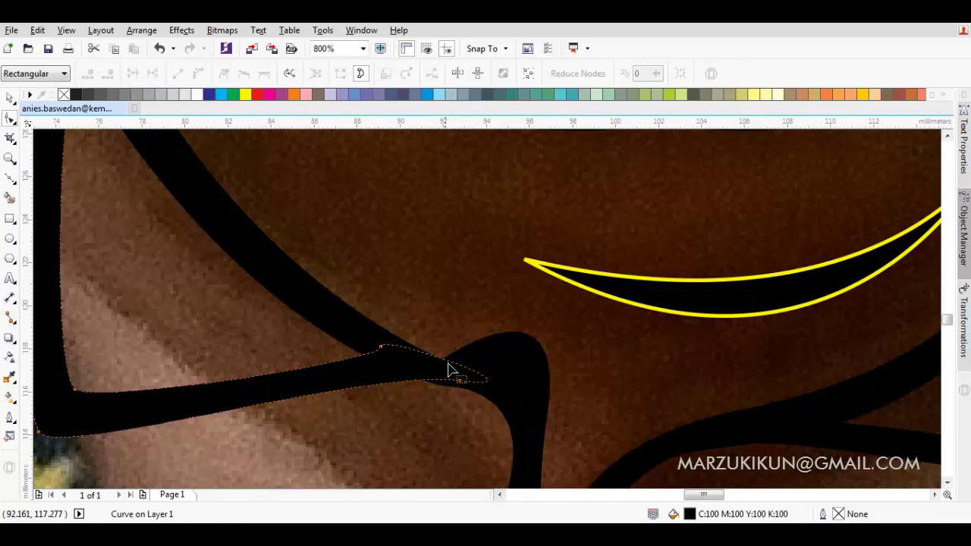
drag(448, 368, 437, 346)
right_click(574, 290)
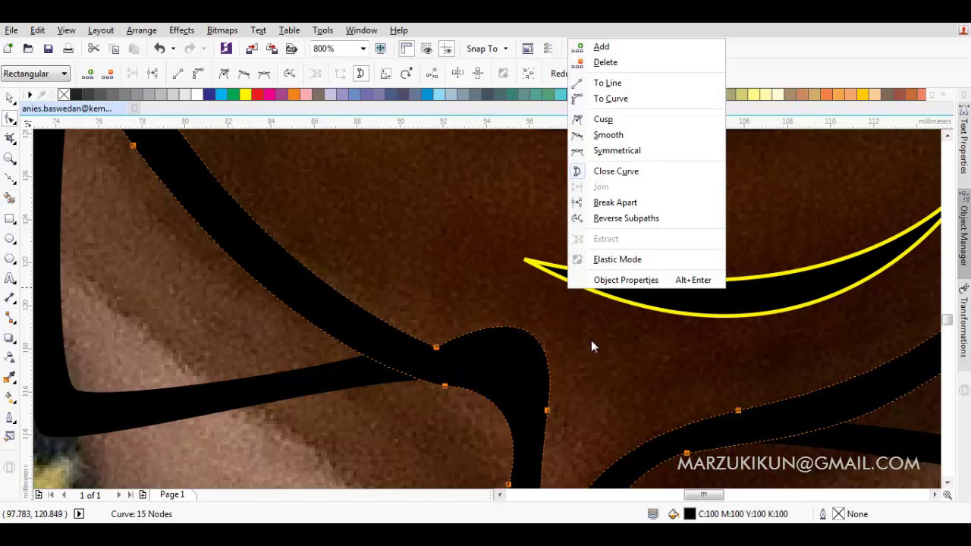
click(609, 122)
right_click(590, 162)
click(614, 223)
Step: Flatten the rounded top of the throat hook by reshaping its outer curve
click(544, 414)
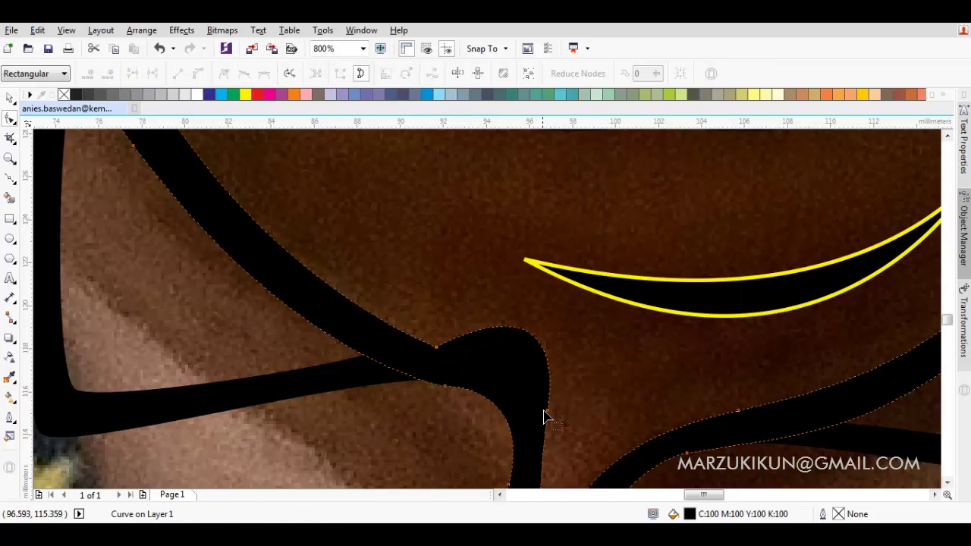
click(546, 409)
drag(569, 272, 565, 348)
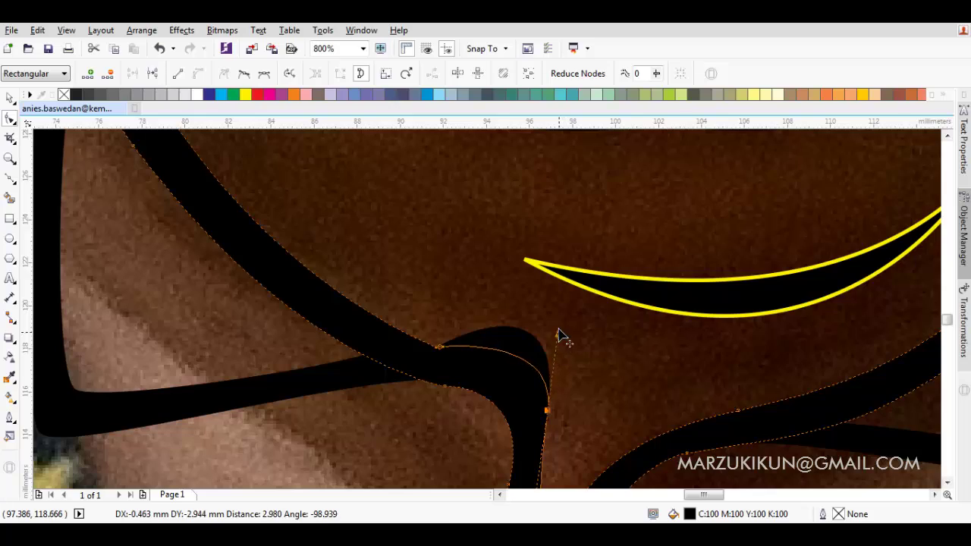
Step: Start a new Bezier outline along the middle of the left-hand ear's black line, about 26 mm from ear top to earlobe
scroll(560, 336, down, 2)
scroll(485, 268, up, 5)
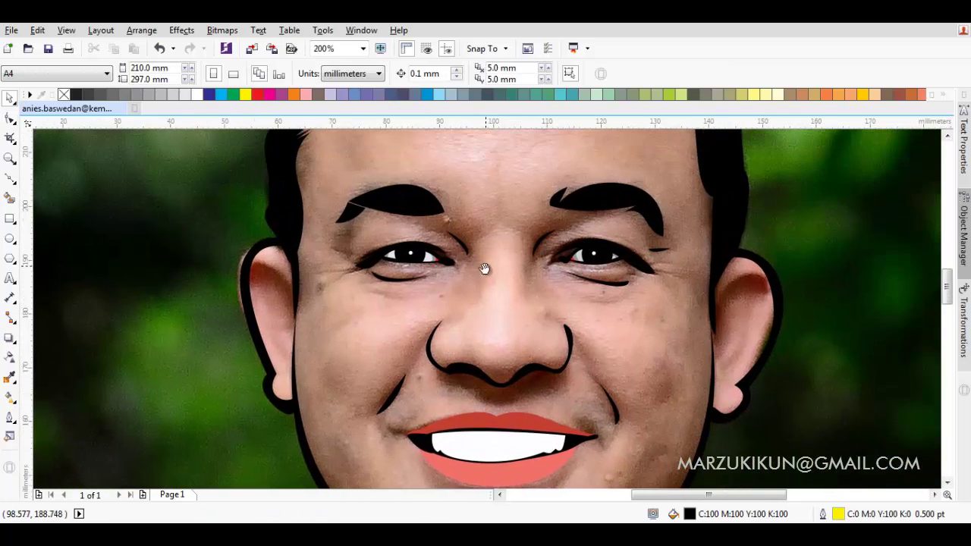
scroll(304, 292, up, 2)
scroll(302, 324, down, 2)
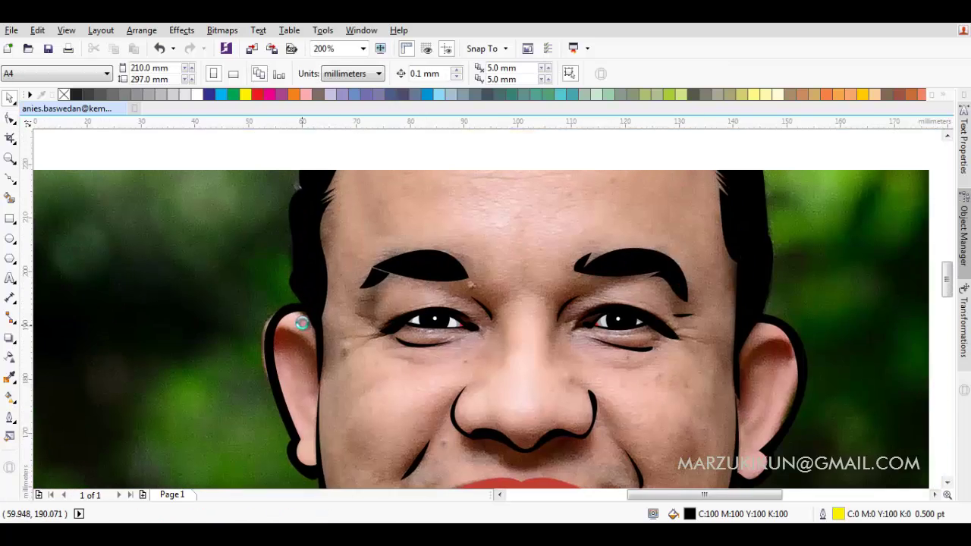
scroll(302, 324, up, 1)
click(319, 294)
scroll(313, 289, up, 1)
click(210, 309)
scroll(260, 251, down, 6)
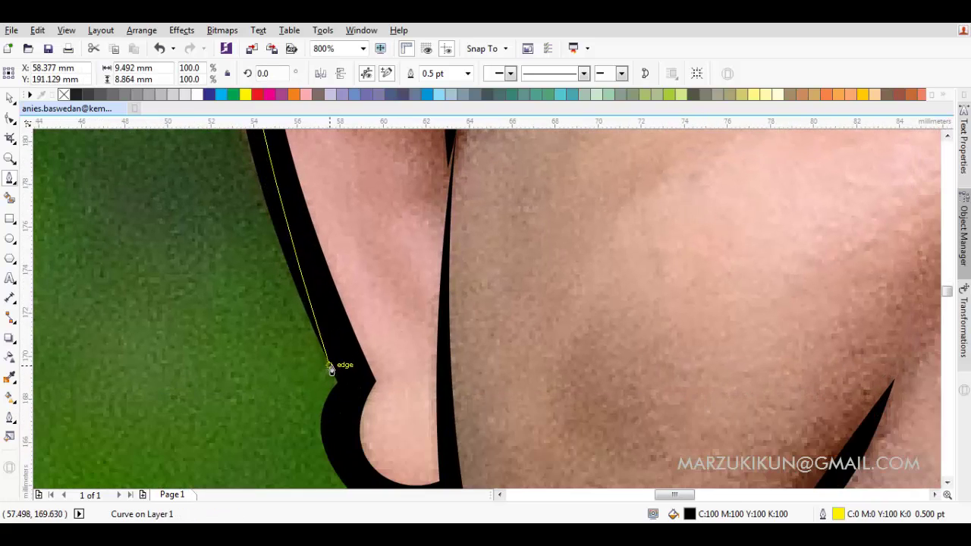
click(341, 356)
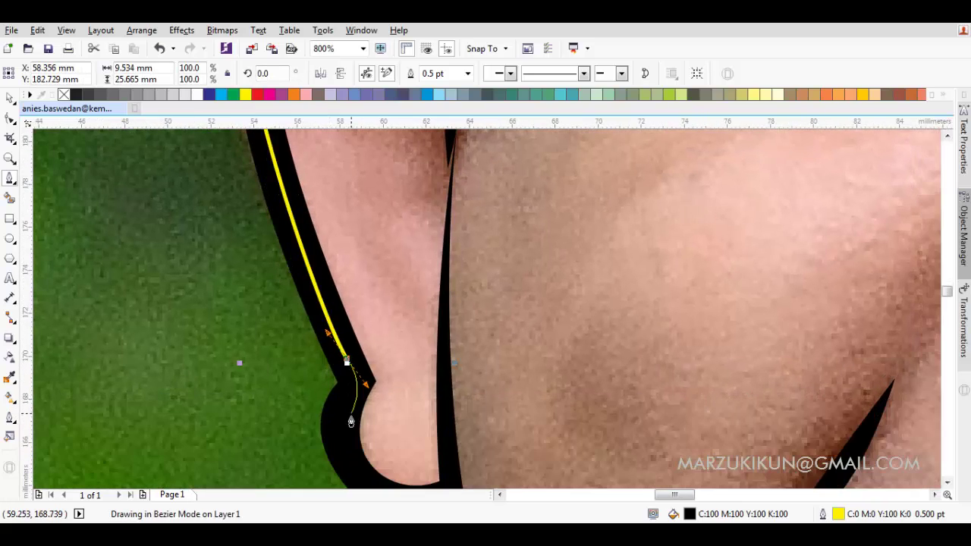
Step: Continue the outline around the left-hand earlobe and down the jaw line to where it meets the neck edge
scroll(356, 402, down, 3)
click(348, 298)
scroll(356, 318, down, 1)
click(382, 334)
scroll(435, 351, down, 2)
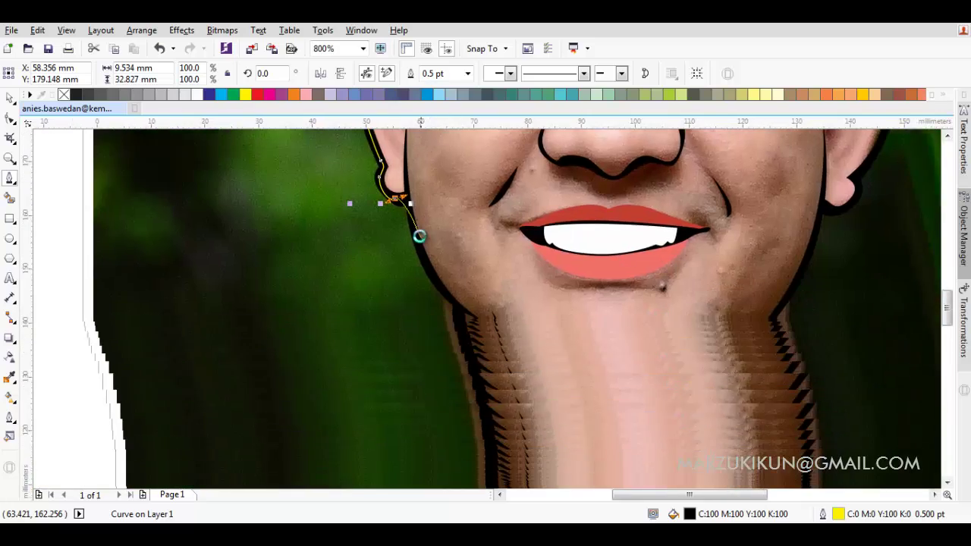
scroll(418, 235, up, 1)
click(493, 377)
scroll(494, 368, up, 1)
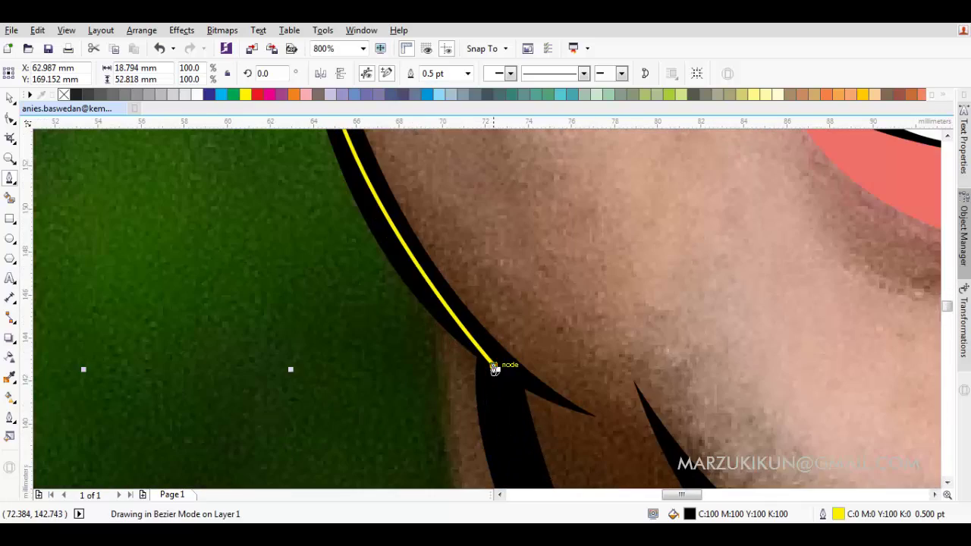
Step: Extend the outline down the left-hand neck edge and around the throat hook toward the notch between the throat lines
scroll(428, 195, down, 2)
scroll(446, 220, up, 1)
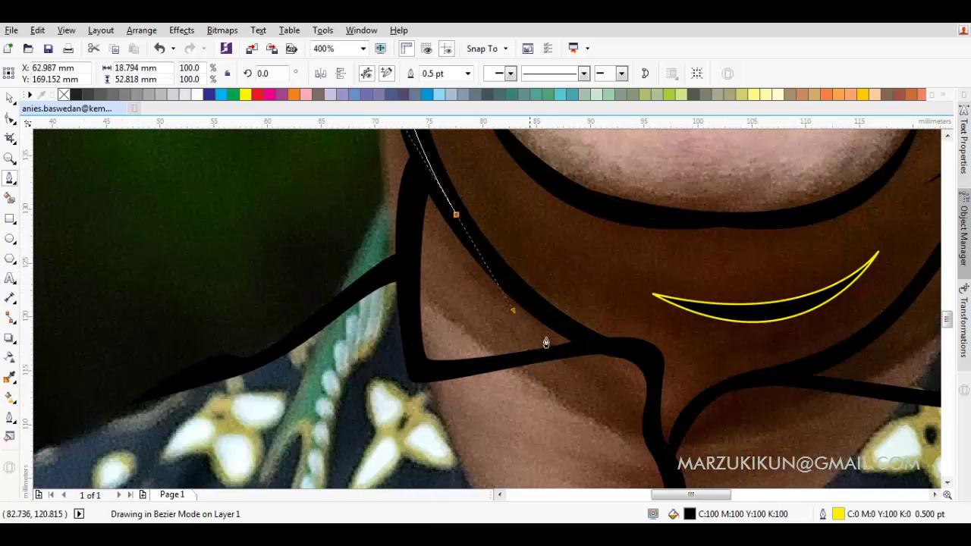
scroll(546, 343, up, 1)
scroll(425, 251, down, 1)
double_click(533, 301)
scroll(562, 304, up, 2)
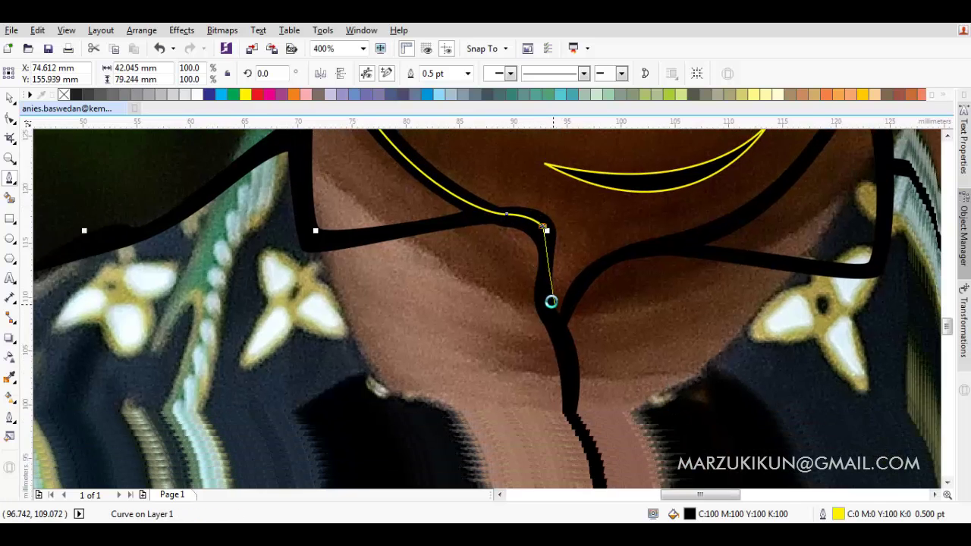
click(570, 347)
Step: Carry the outline from the throat notch up along the right-hand neck edge toward the jaw line
scroll(570, 348, down, 1)
scroll(509, 314, up, 1)
drag(562, 276, 659, 251)
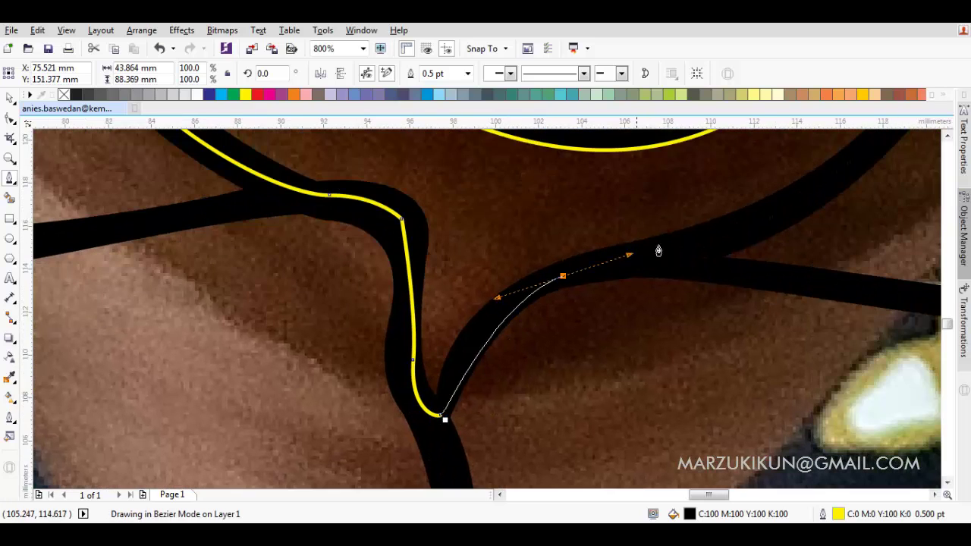
drag(716, 256, 717, 256)
scroll(461, 310, right, 3)
scroll(371, 357, up, 1)
mouse_move(371, 357)
mouse_down()
mouse_move(462, 234)
mouse_move(467, 269)
mouse_move(478, 240)
mouse_up()
scroll(478, 240, down, 3)
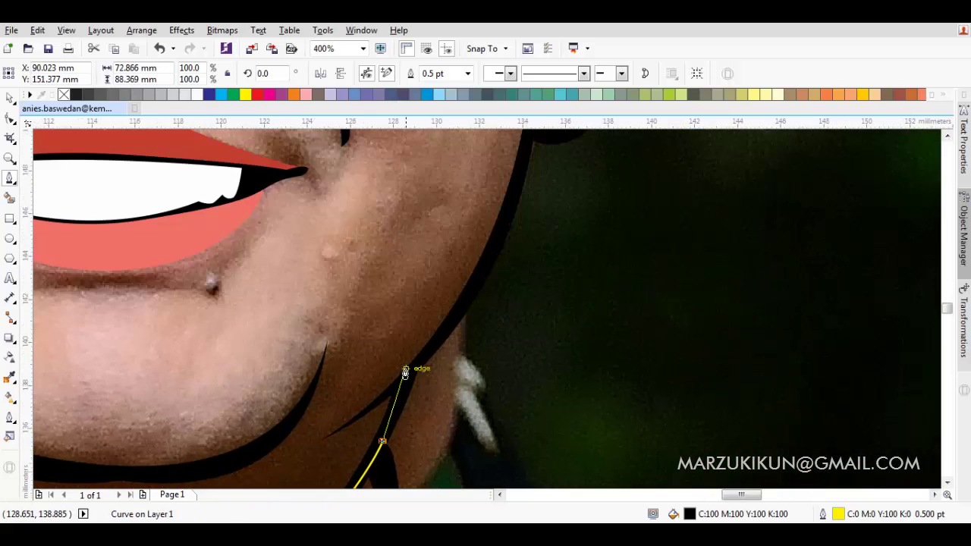
Step: Continue the face shape's curve along the jawline and up to where the right ear's lobe meets the face
scroll(405, 373, up, 1)
scroll(451, 432, up, 1)
scroll(442, 401, down, 1)
click(441, 383)
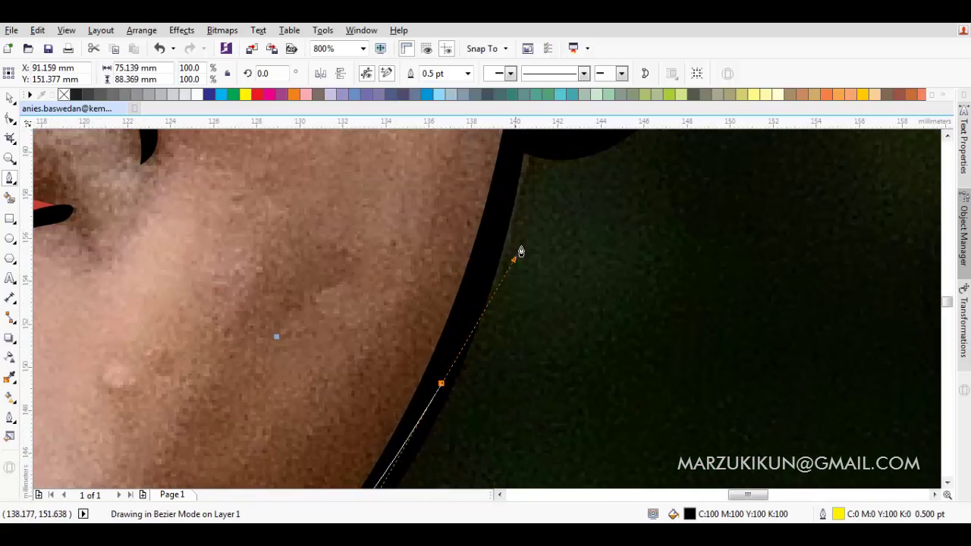
scroll(514, 235, down, 1)
scroll(486, 243, up, 2)
drag(468, 244, 568, 286)
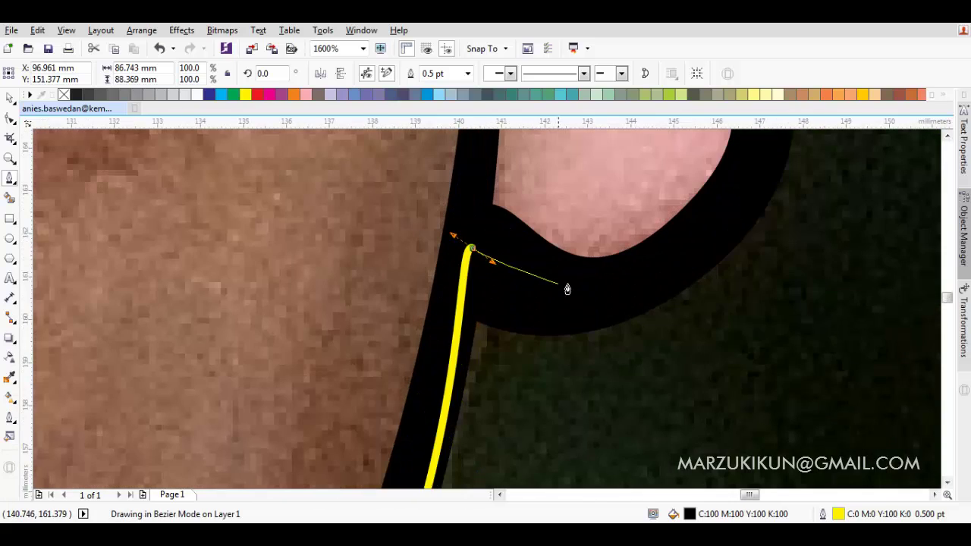
Step: Trace the face shape around the right earlobe and up the ear's outer edge within the black outline
scroll(438, 420, right, 3)
scroll(438, 420, up, 2)
scroll(438, 420, up, 2)
click(490, 317)
scroll(557, 223, down, 1)
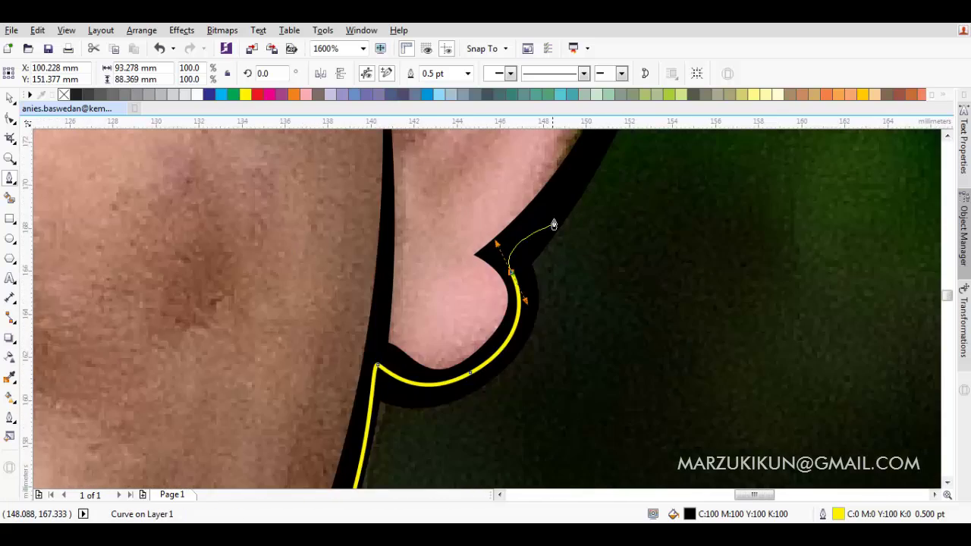
scroll(483, 376, up, 1)
drag(484, 376, 559, 202)
scroll(473, 251, up, 2)
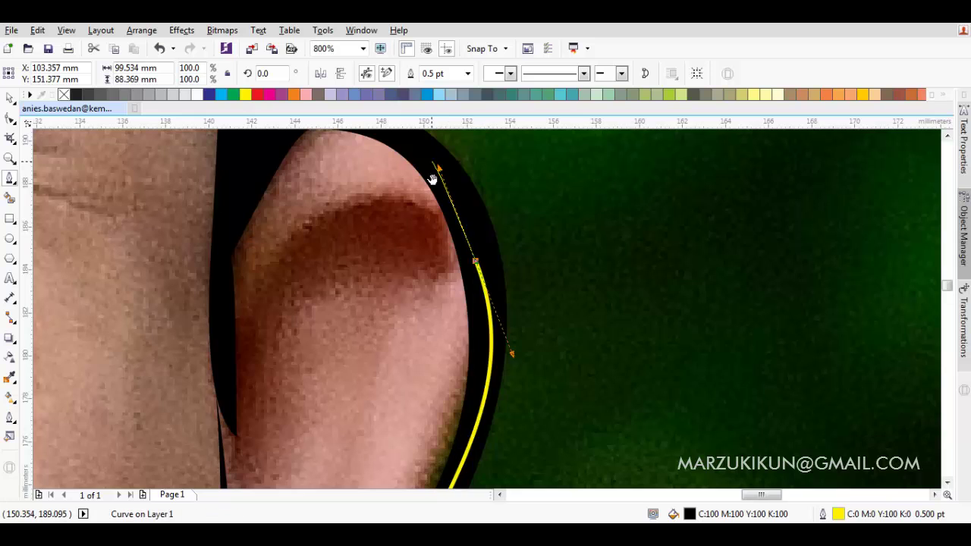
Step: Extend the face shape over the top of the right ear and up into the hair beside it
scroll(455, 228, up, 2)
click(416, 230)
click(314, 217)
scroll(314, 217, down, 3)
scroll(538, 321, up, 3)
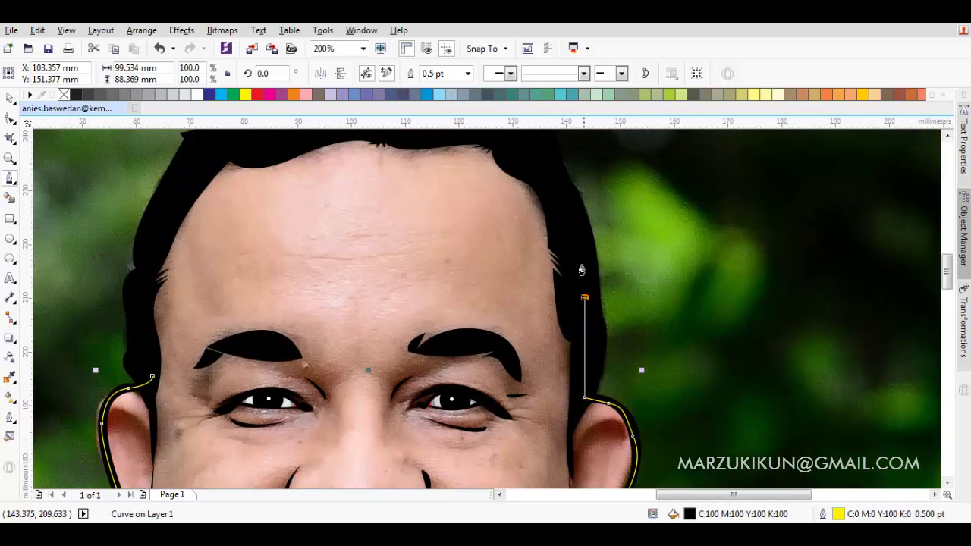
Step: Curve the face shape through the black hair across the top of the head and close it at the left ear
scroll(581, 264, up, 2)
drag(512, 206, 633, 211)
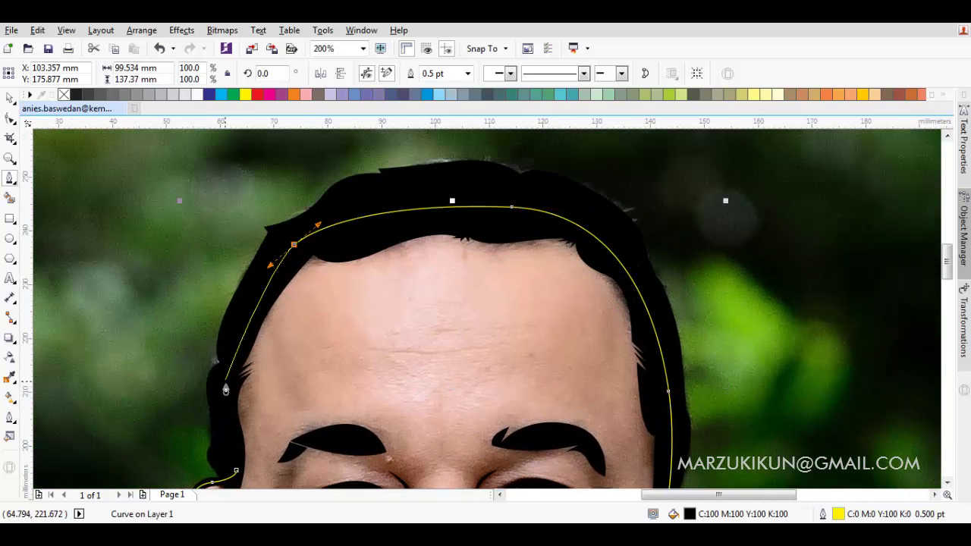
drag(227, 384, 223, 412)
scroll(286, 353, down, 2)
click(300, 394)
Step: Reorder the closed face shape to sit directly in front of the background photo
right_click(349, 326)
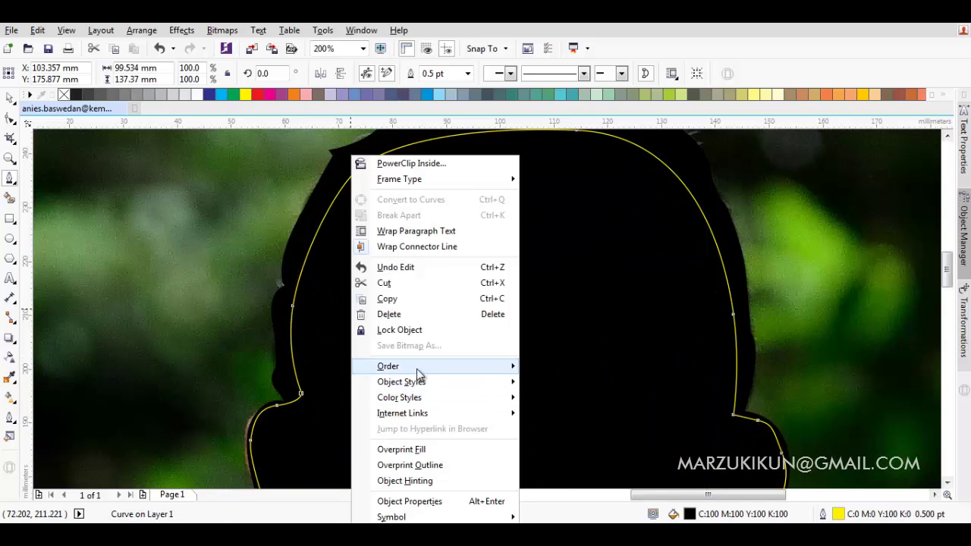
mouse_move(418, 367)
click(586, 471)
click(197, 286)
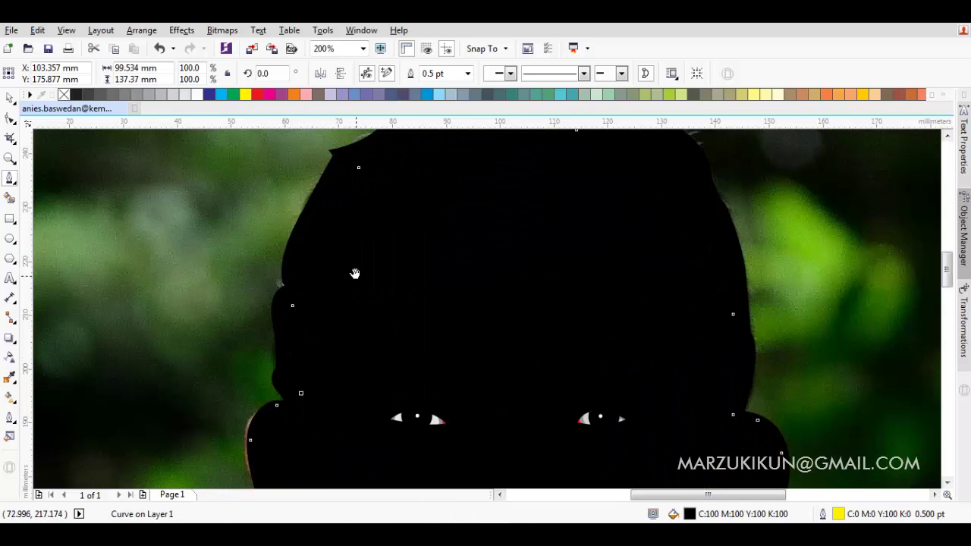
Step: Fill the face shape with light orange and remove the outlines from all objects
scroll(354, 273, down, 1)
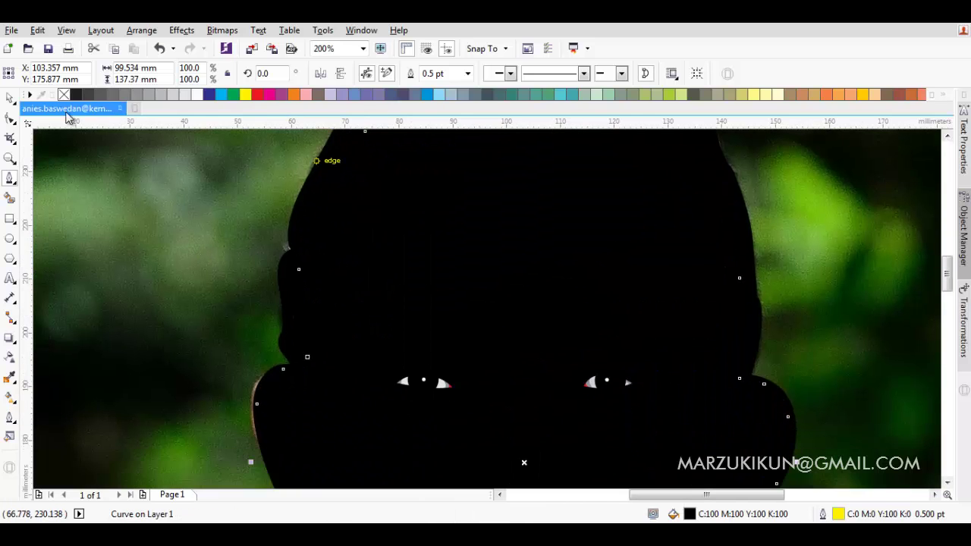
click(850, 94)
key(Escape)
scroll(823, 169, down, 2)
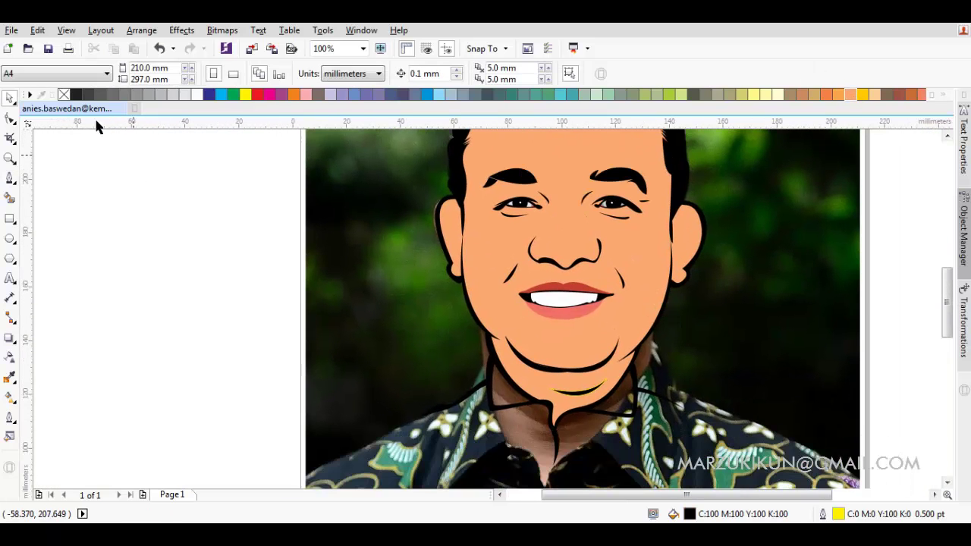
key(ctrl+a)
click(264, 258)
Step: Draw the collar shape's lower edge as curves from the left shoulder tip through the neck's V to the right shoulder tip
scroll(436, 305, up, 2)
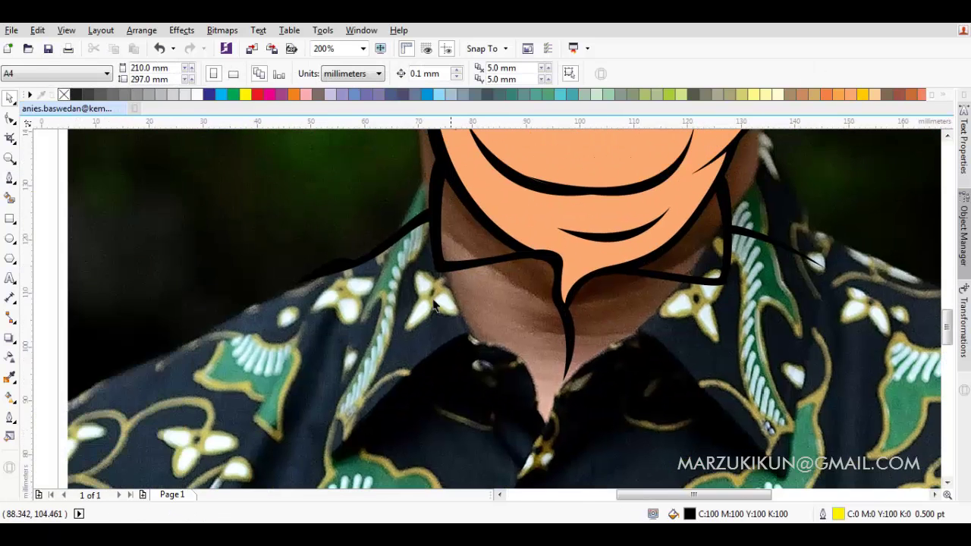
key(F5)
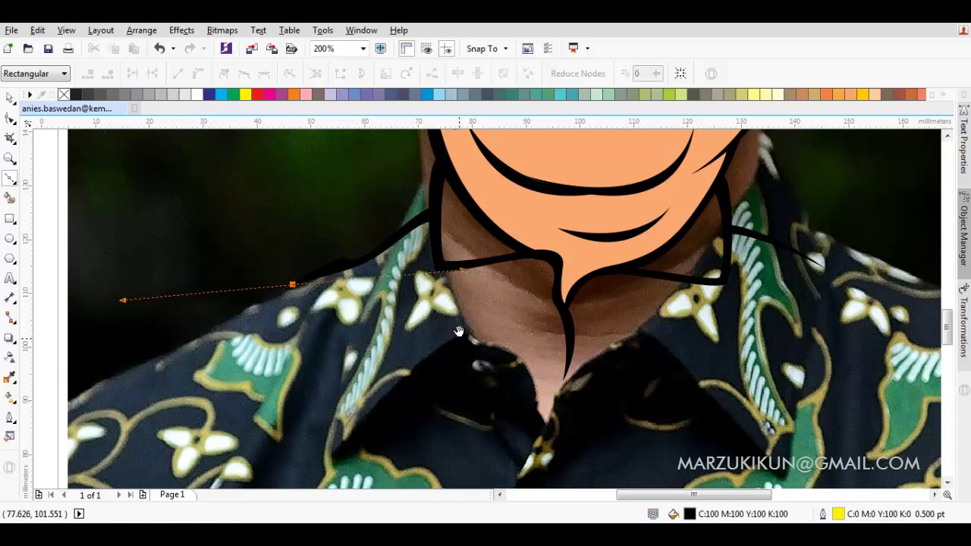
drag(459, 332, 390, 284)
click(492, 332)
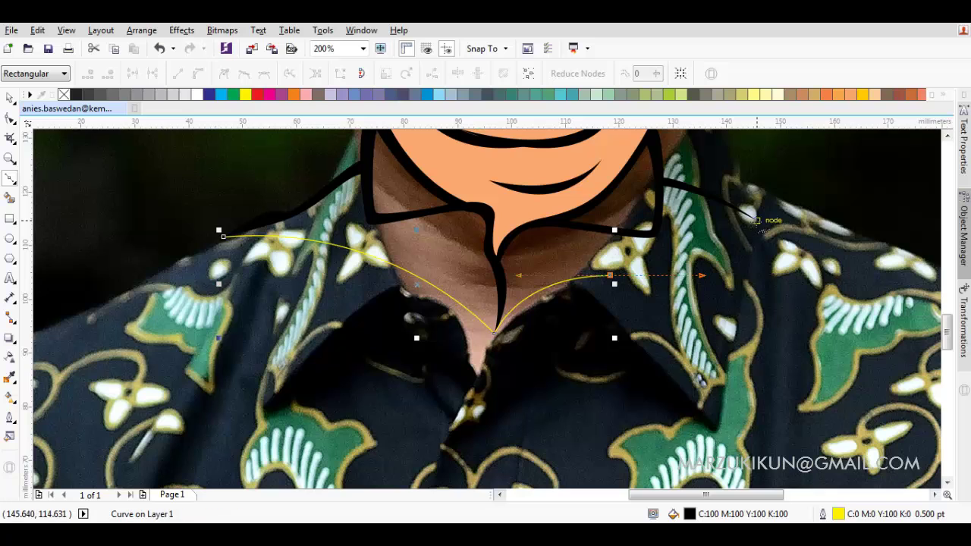
click(756, 220)
scroll(732, 218, up, 2)
scroll(732, 218, down, 1)
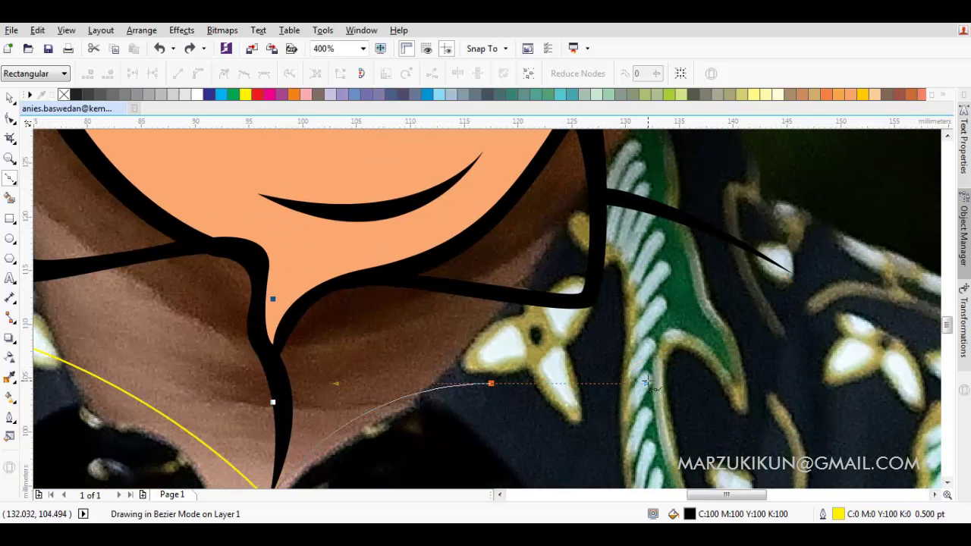
drag(665, 382, 666, 382)
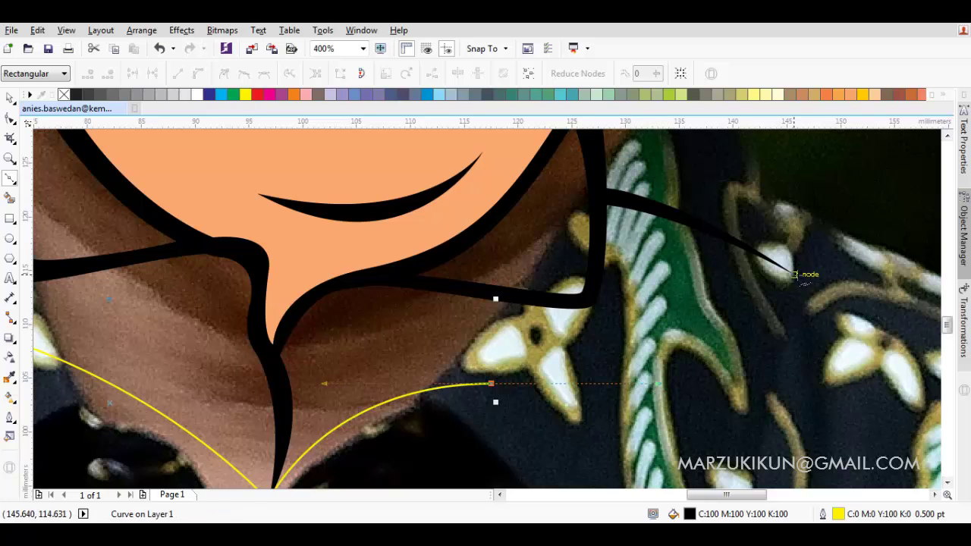
click(793, 273)
Step: Continue the collar shape along the right shoulder line and up the right collar edge to the jaw
scroll(687, 218, up, 1)
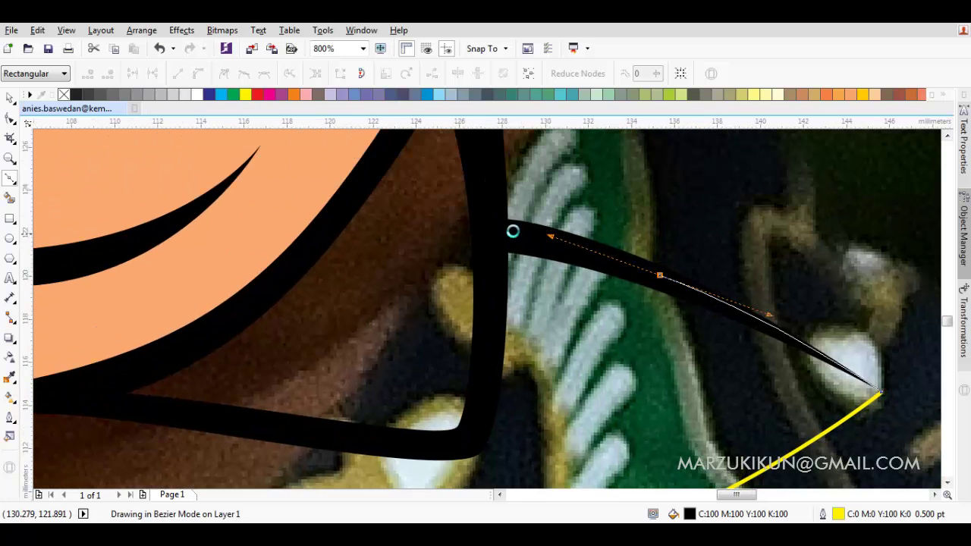
click(488, 228)
scroll(478, 288, up, 3)
drag(473, 222, 440, 176)
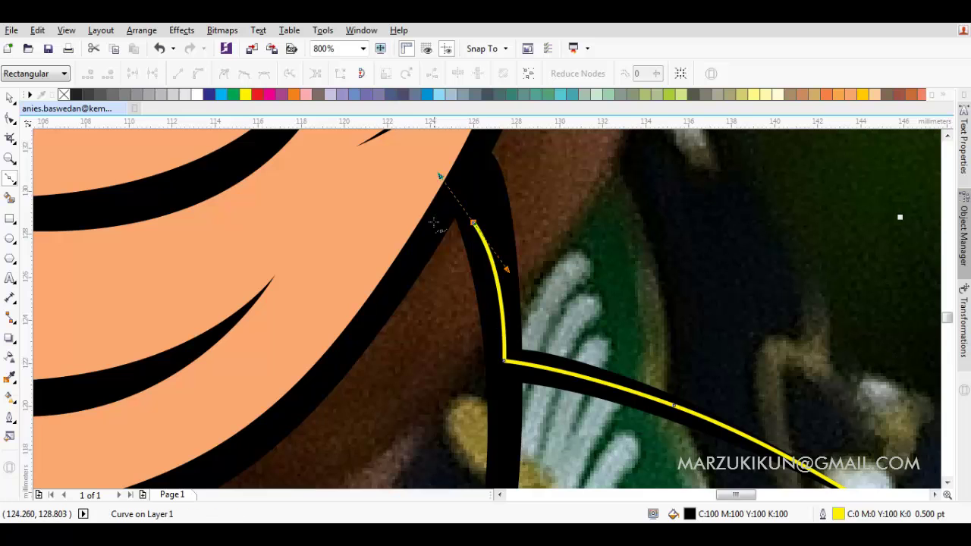
Step: Trace the collar shape along the jaw's black outline from the right collar down to the pointed tip below the chin
scroll(435, 222, down, 2)
scroll(379, 342, left, 2)
drag(374, 349, 251, 397)
scroll(477, 243, down, 2)
scroll(478, 243, left, 2)
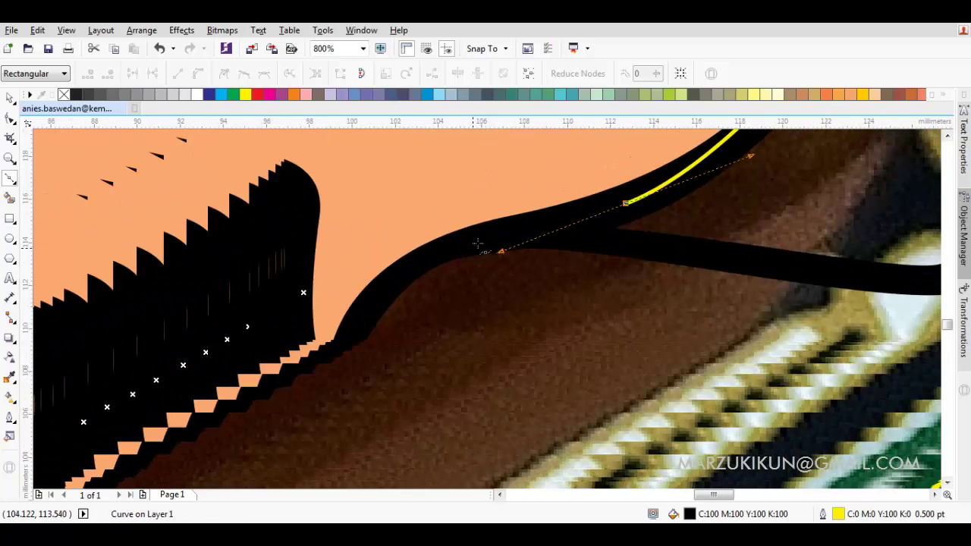
scroll(478, 243, left, 2)
click(386, 278)
click(291, 189)
Step: Continue the collar shape from the tip below the chin along the left jaw outline to the left collar edge
scroll(409, 220, up, 2)
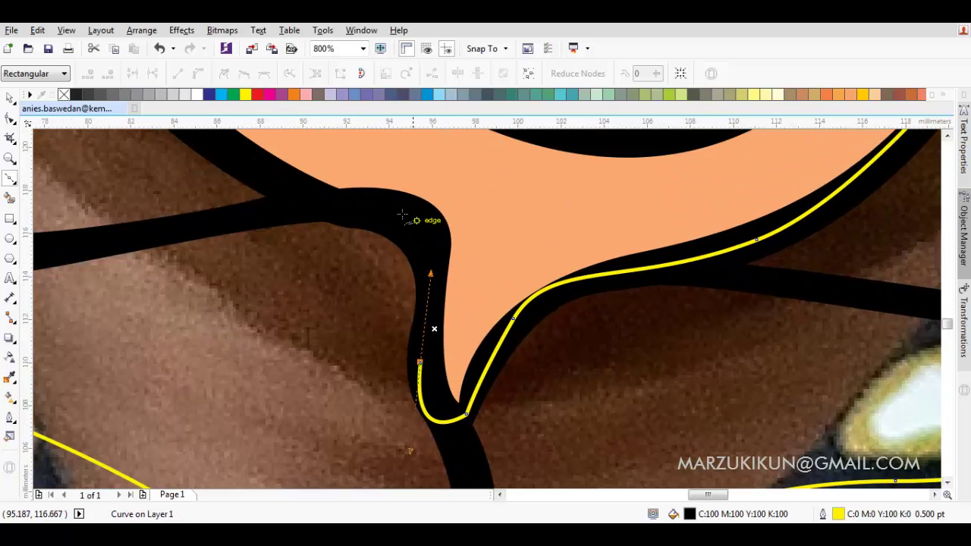
scroll(455, 250, down, 2)
scroll(450, 324, up, 1)
drag(398, 273, 354, 220)
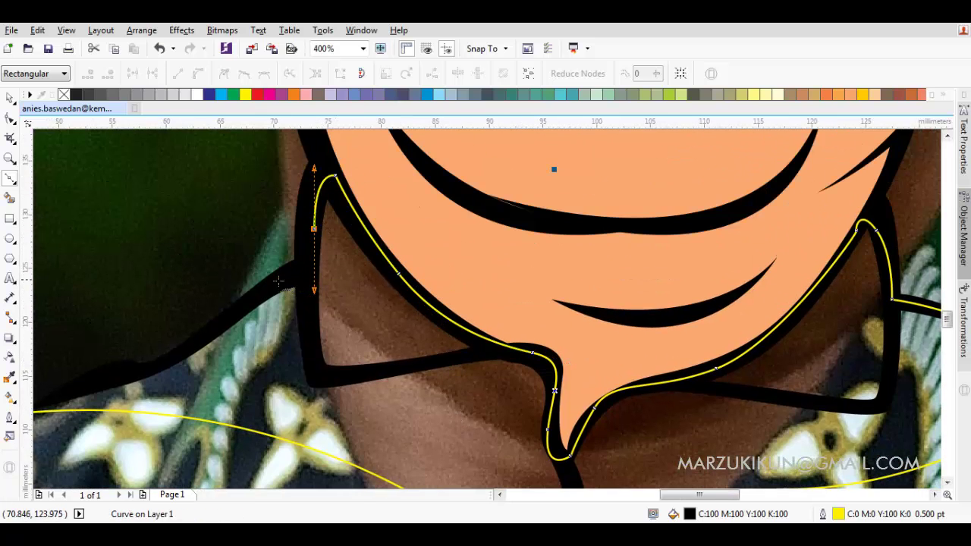
Step: Trace the collar shape down the left shoulder line and close it at its starting point
scroll(279, 282, up, 2)
drag(396, 300, 336, 347)
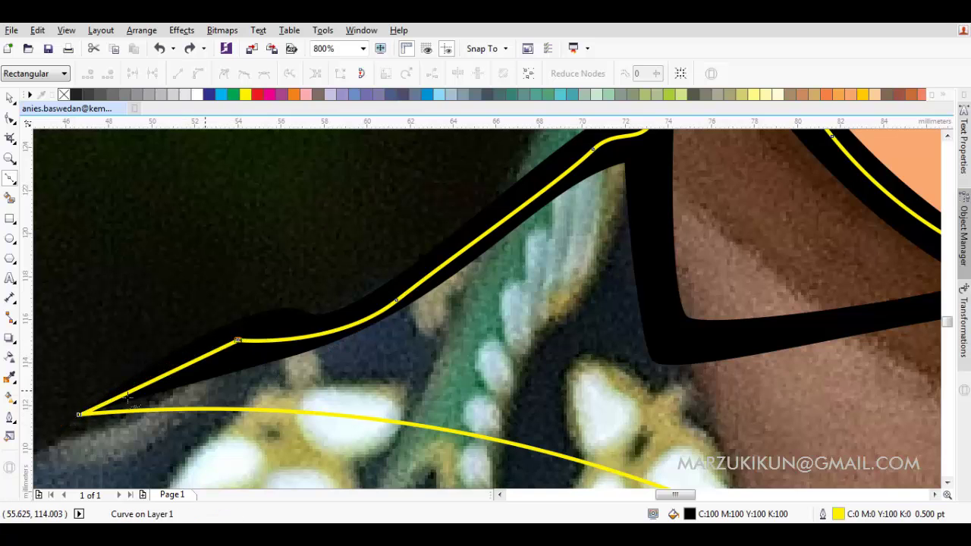
drag(195, 362, 191, 360)
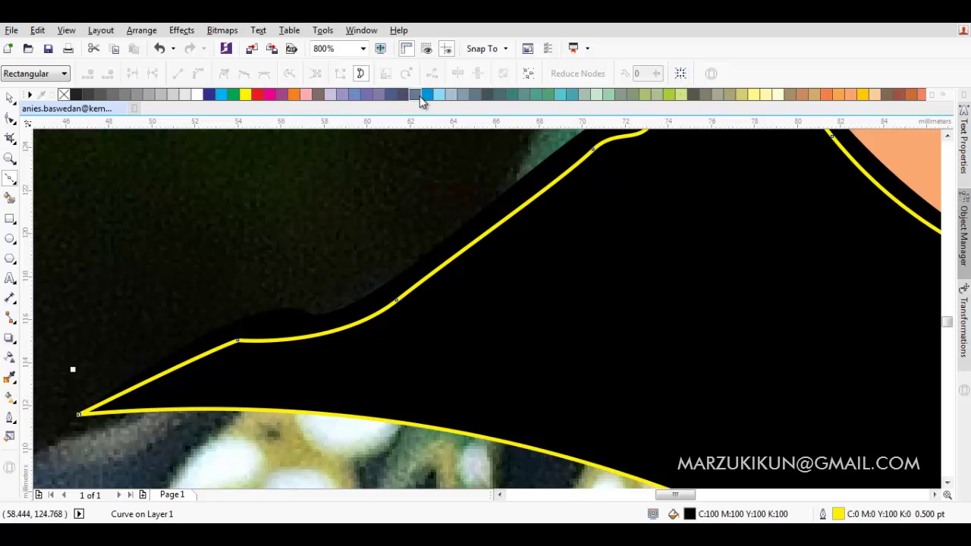
Step: Fill the collar shape with red (C:0 M:100 Y:100 K:0) and reorder it directly in front of the background photo
click(258, 94)
scroll(486, 228, down, 4)
right_click(504, 157)
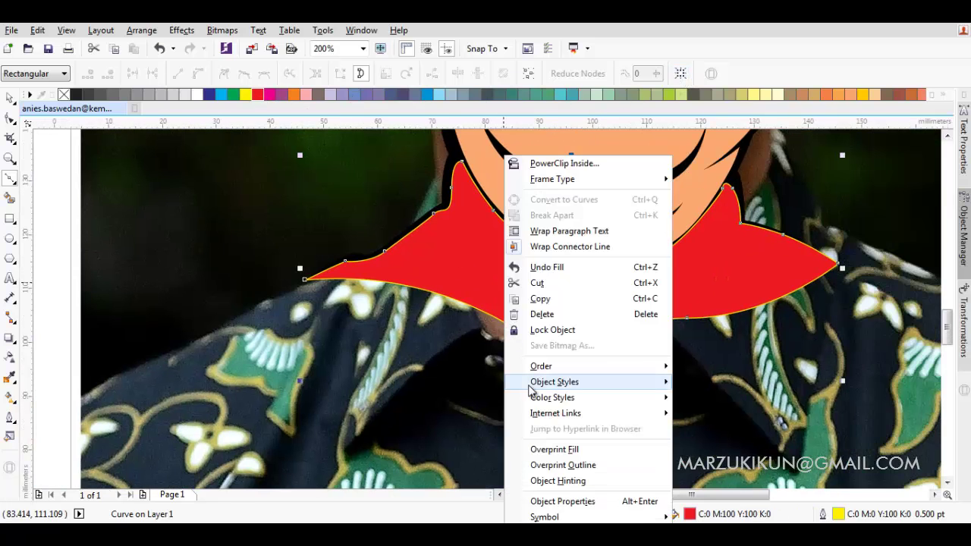
mouse_move(561, 366)
click(706, 464)
click(728, 417)
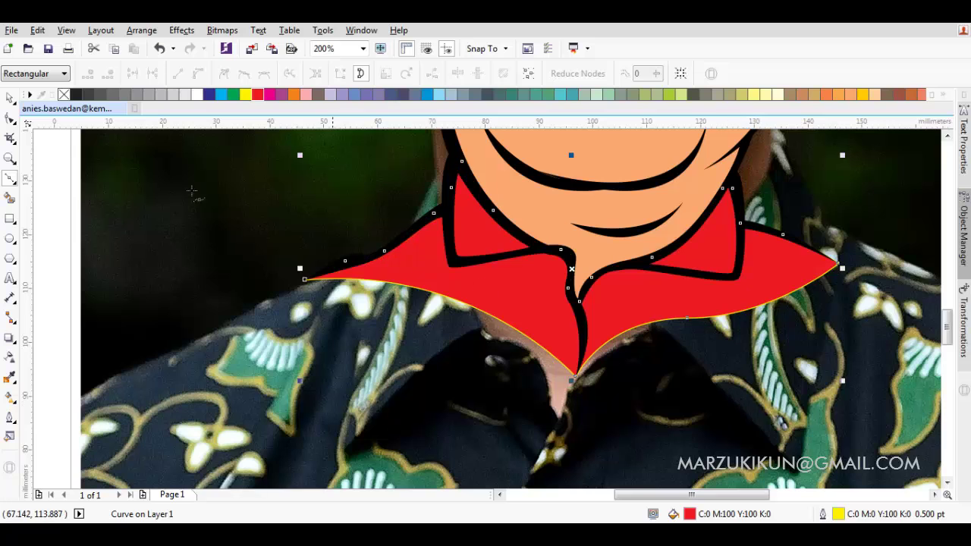
key(Escape)
scroll(321, 214, down, 2)
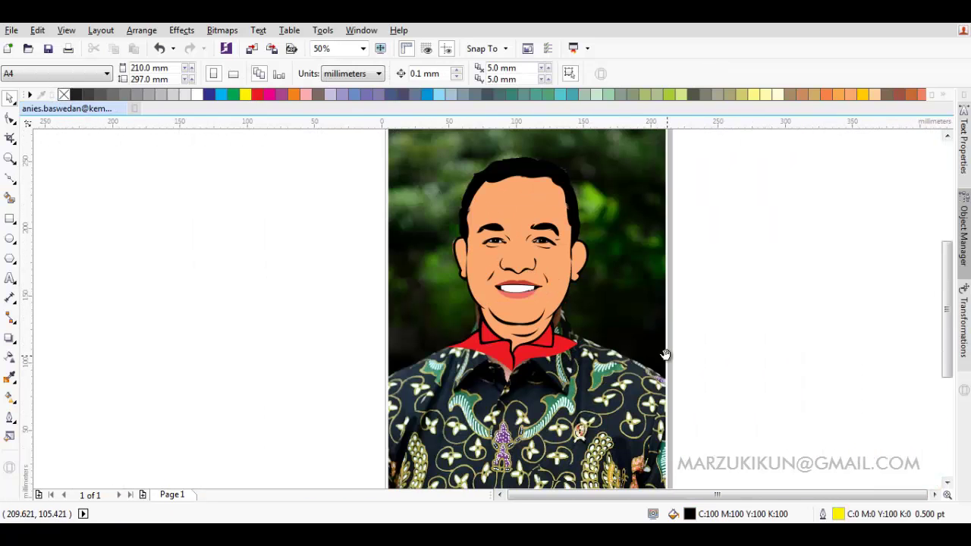
Step: Try placing a copy of the vector portrait beside the photo, outside the page, and undo it
scroll(685, 419, right, 2)
drag(447, 202, 744, 209)
click(877, 261)
scroll(824, 235, right, 2)
scroll(824, 235, up, 1)
scroll(486, 269, left, 1)
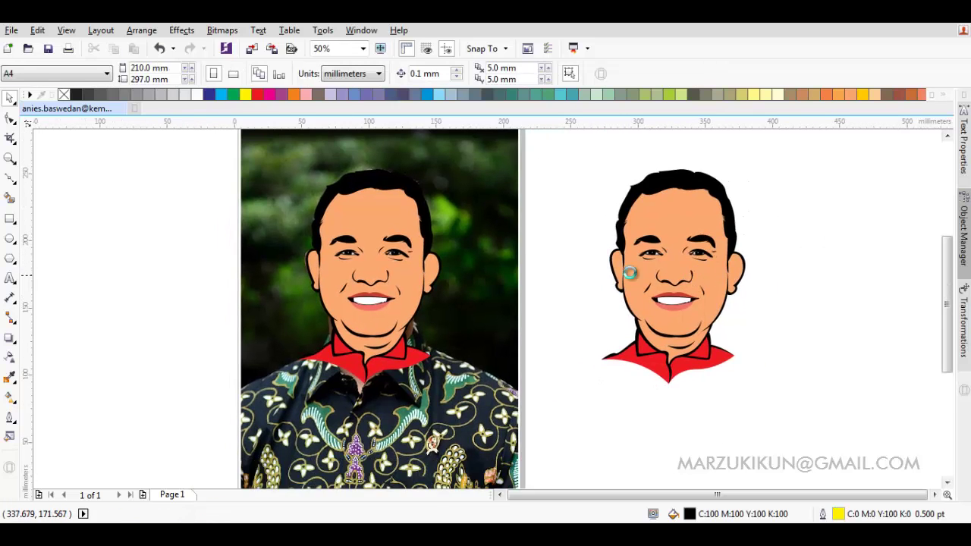
scroll(478, 267, up, 2)
scroll(478, 267, down, 2)
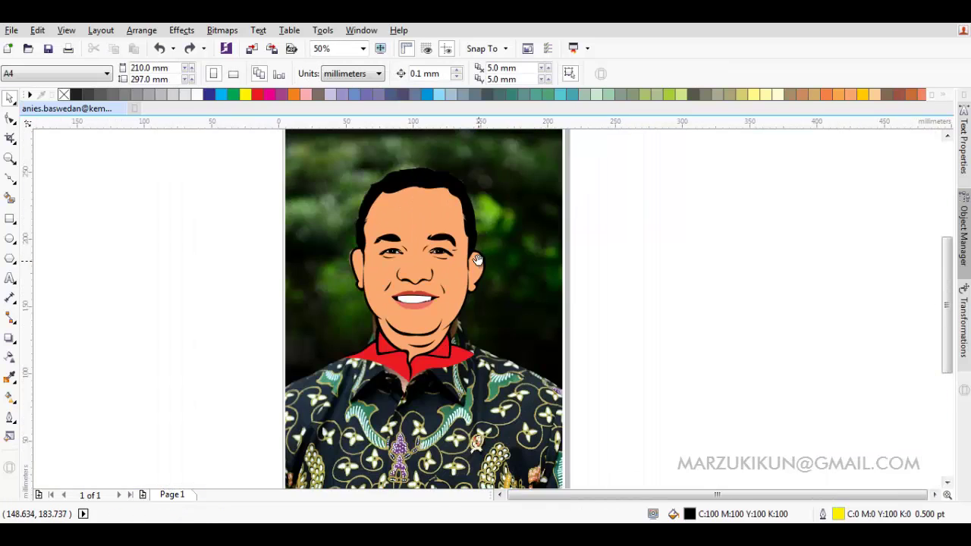
Step: Draw a closed, tapered black curve about 6 mm wide and 18 mm tall inside the right ear
scroll(427, 263, up, 2)
key(F5)
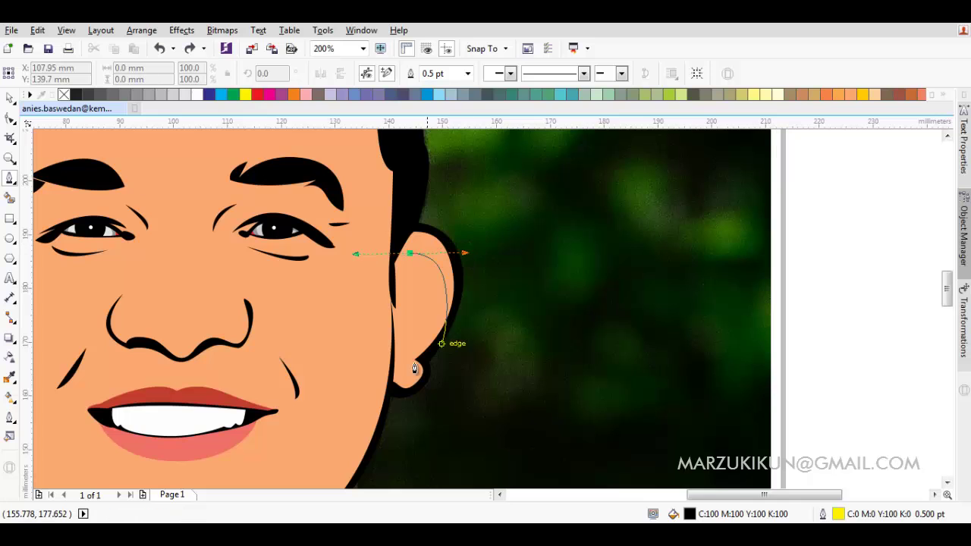
drag(417, 349, 412, 360)
key(space)
scroll(439, 295, up, 1)
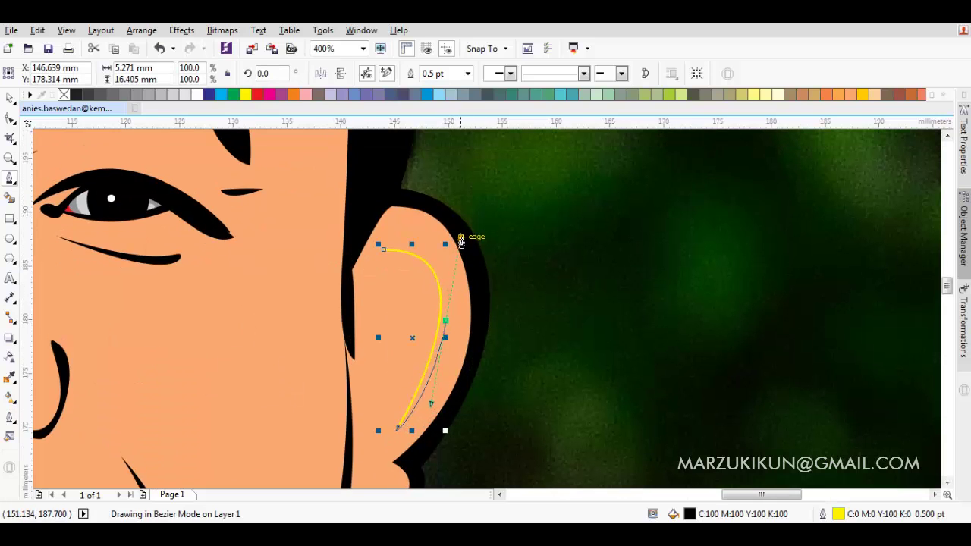
drag(462, 298, 449, 316)
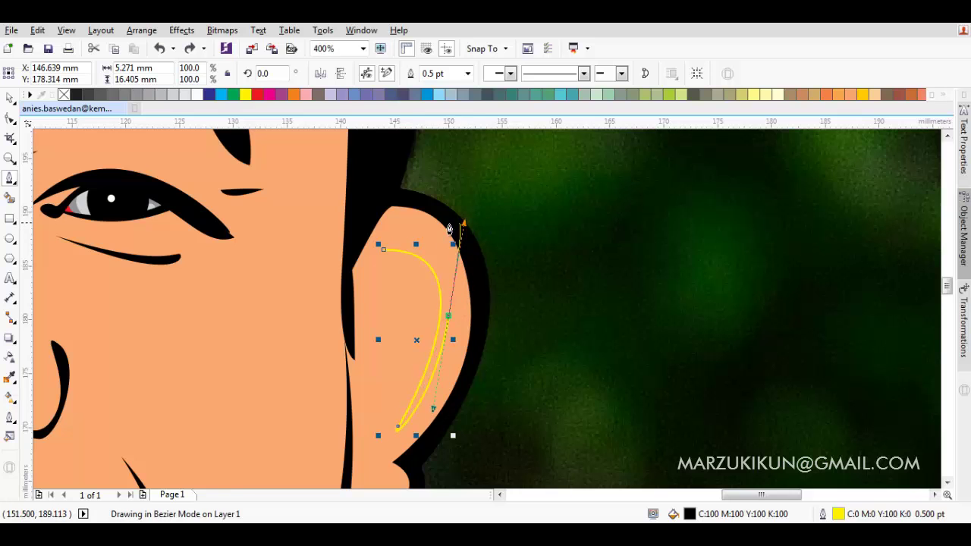
scroll(400, 251, down, 1)
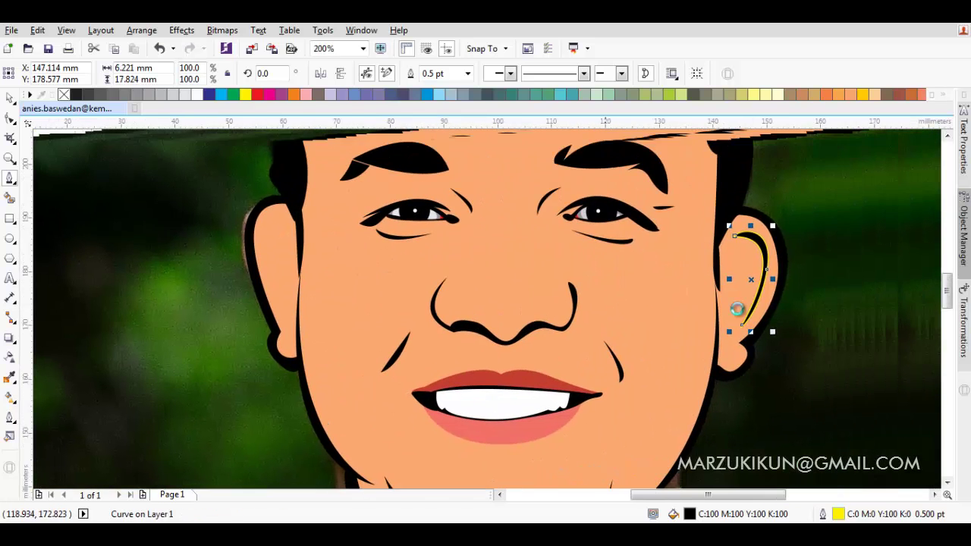
Step: Mirror a copy of the right ear's inner curve horizontally and position it inside the left ear
key(space)
drag(772, 280, 742, 280)
key(ctrl+z)
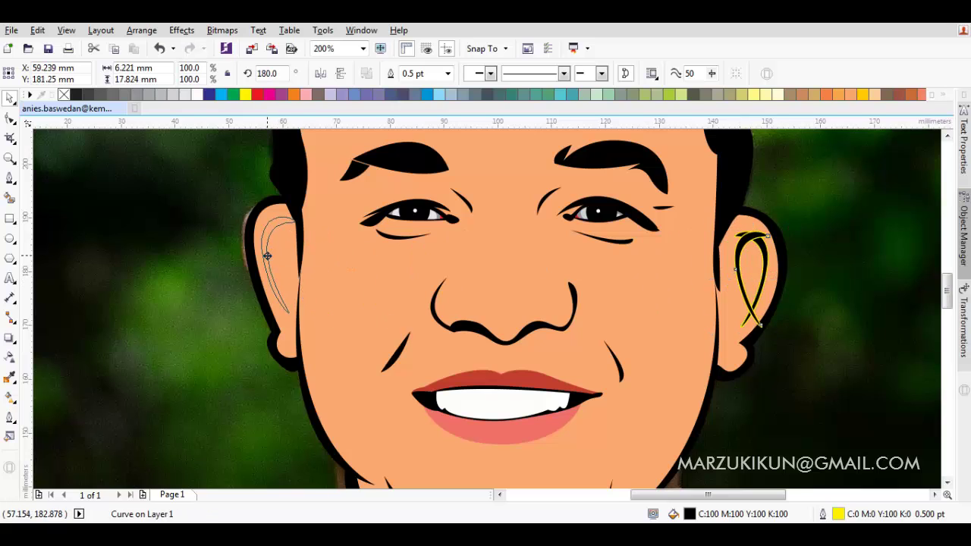
drag(265, 250, 266, 251)
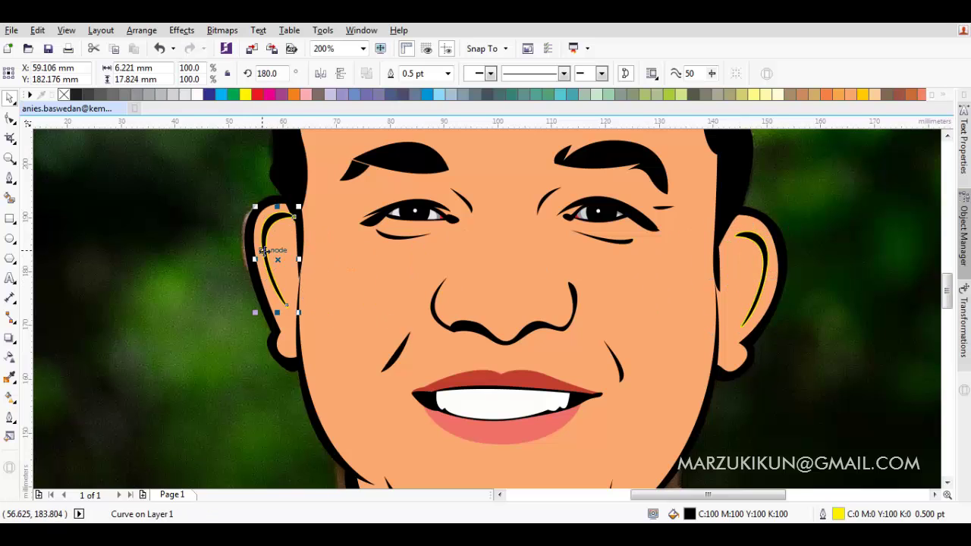
Step: Select all objects and remove their outlines, including those of the two inner ear curves
click(179, 215)
key(ctrl+a)
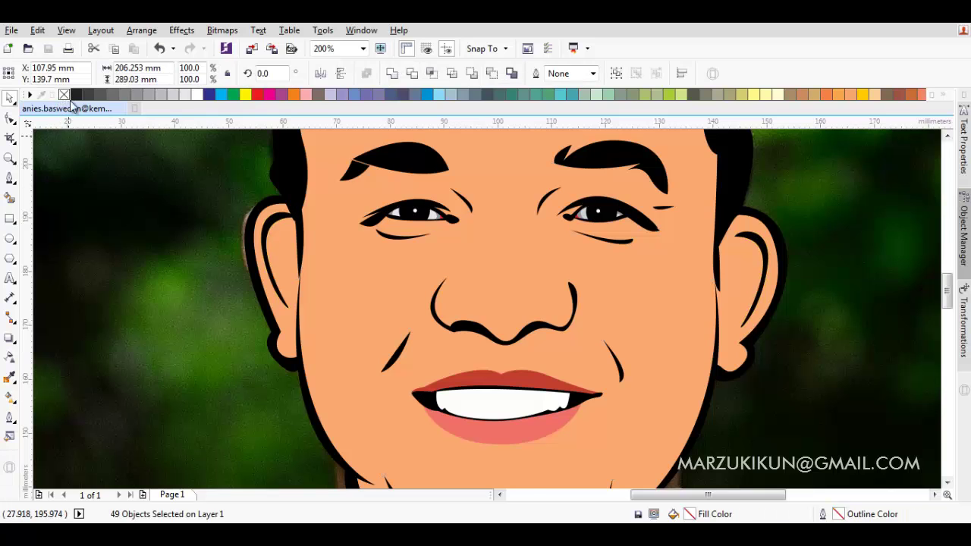
key(Escape)
scroll(330, 256, down, 2)
scroll(375, 272, up, 2)
scroll(427, 283, left, 2)
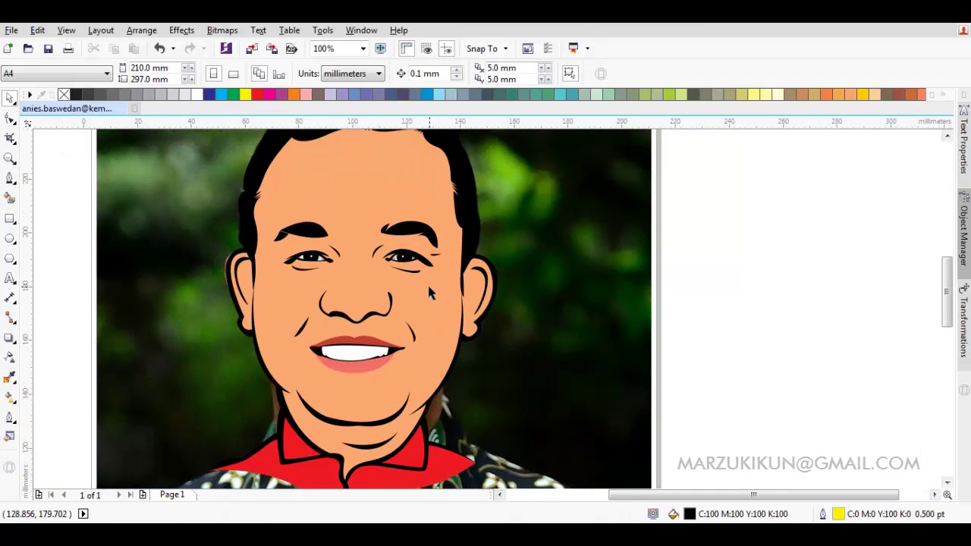
Step: Remove the fill from the skin-colored face shape so the photo shows through
click(365, 205)
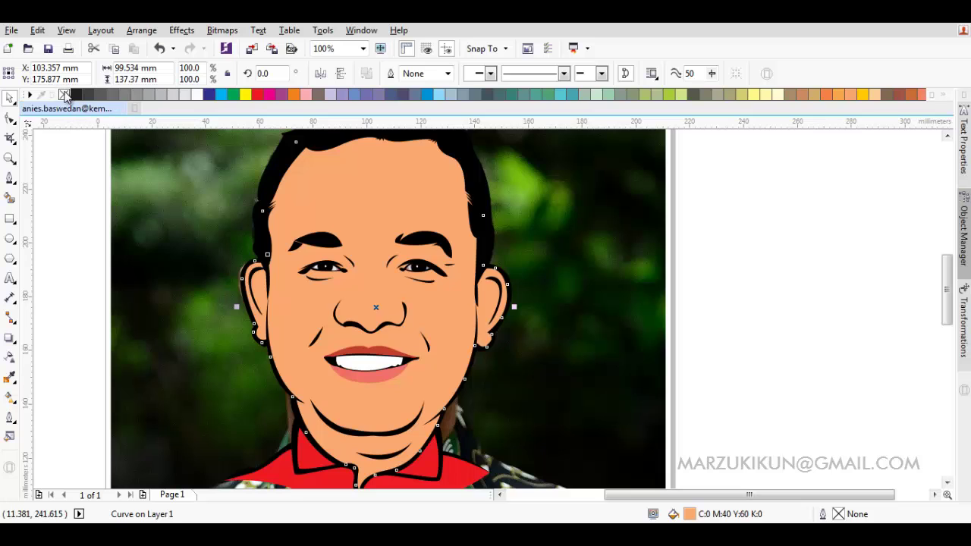
click(63, 94)
Step: Copy the portrait photo and paste a duplicate of it in the same place
click(288, 166)
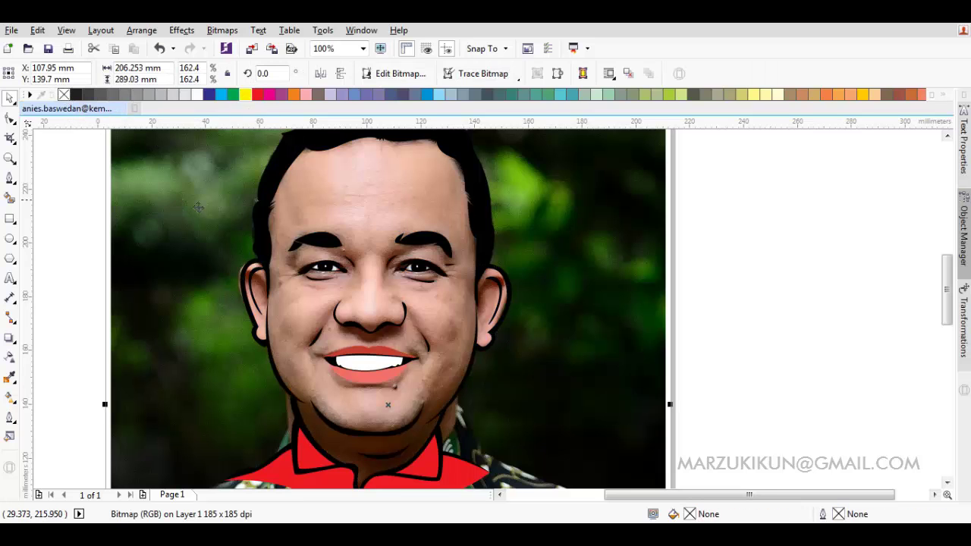
scroll(289, 166, down, 1)
scroll(243, 250, up, 1)
scroll(242, 249, left, 2)
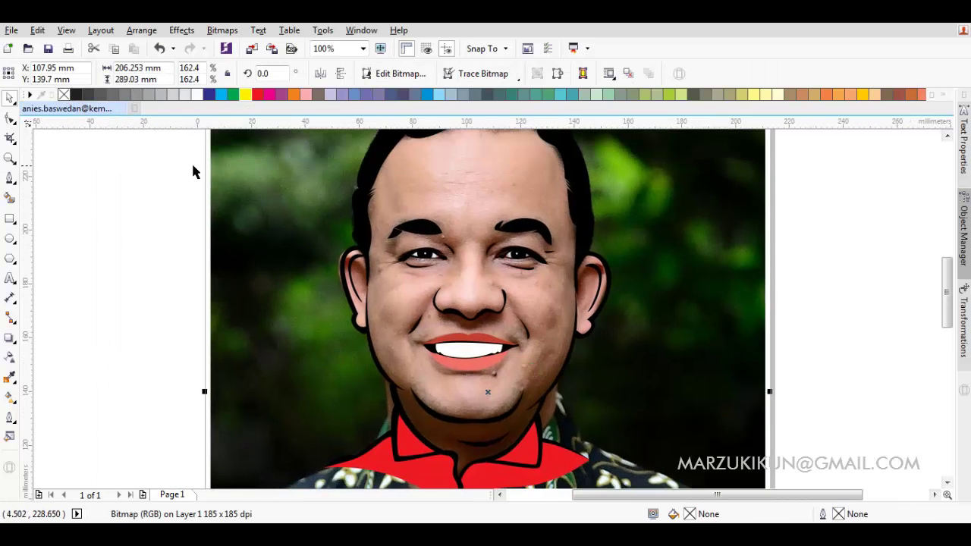
right_click(241, 208)
click(288, 314)
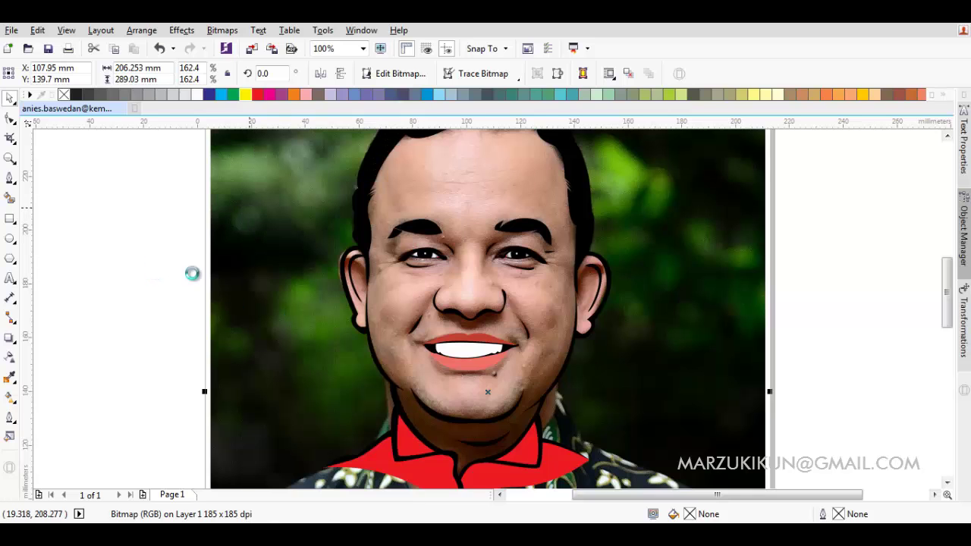
click(128, 215)
right_click(129, 212)
click(182, 306)
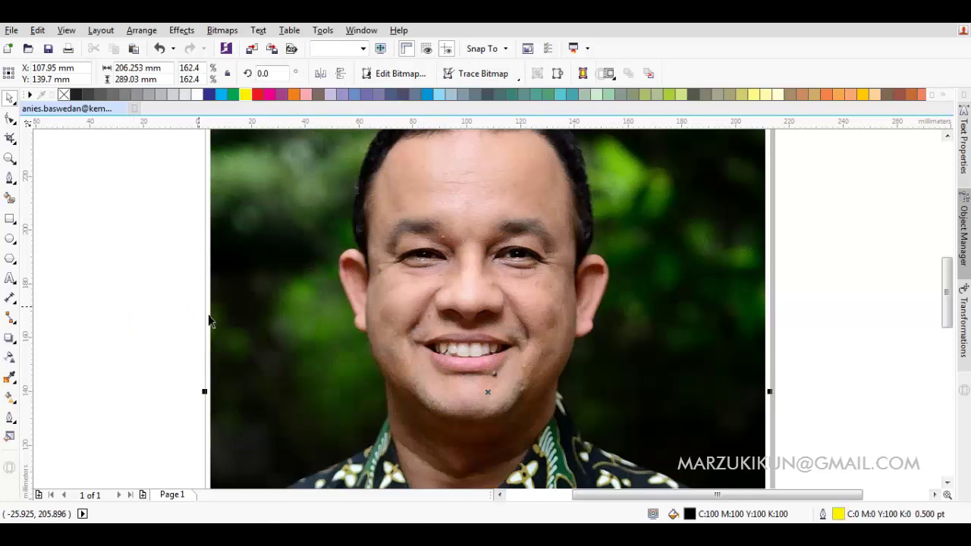
Step: Posterize the pasted copy of the photo at level 2
click(181, 29)
mouse_move(250, 62)
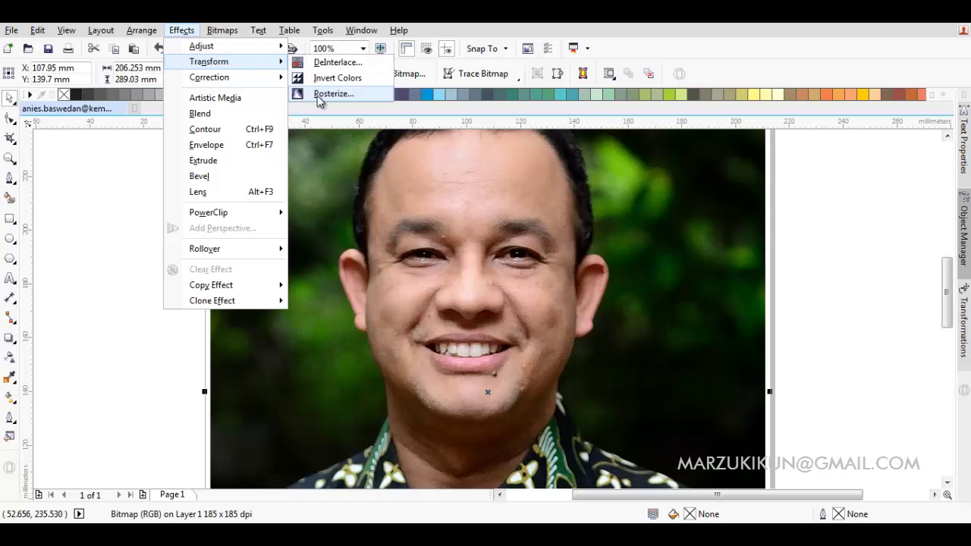
click(323, 96)
drag(343, 252, 418, 264)
drag(362, 339, 354, 342)
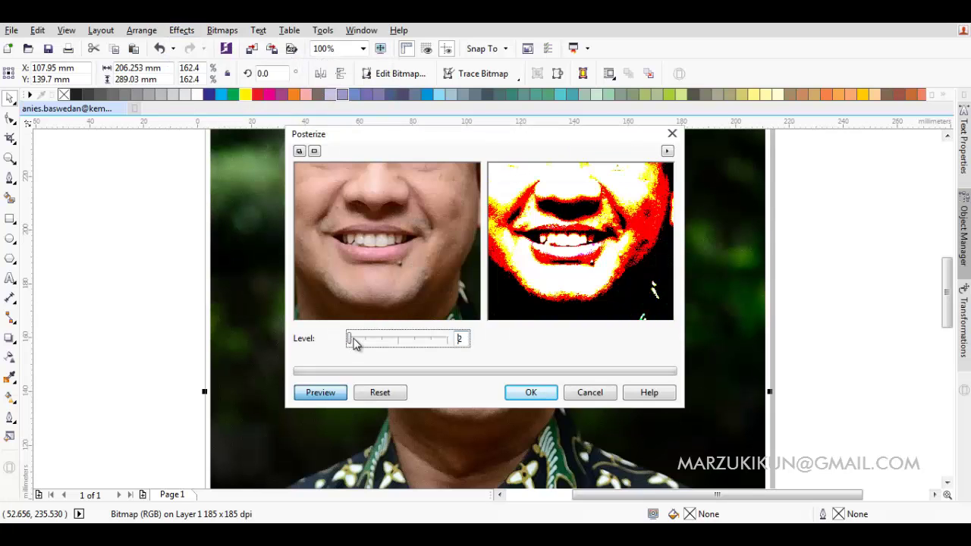
drag(342, 172, 469, 240)
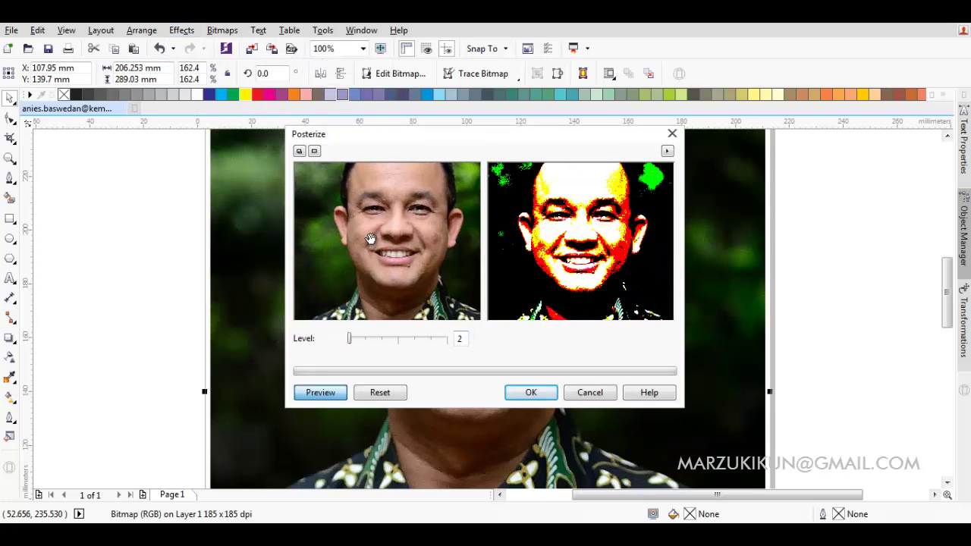
click(541, 400)
Step: Send the posterized copy to the back of the layer
scroll(432, 304, right, 1)
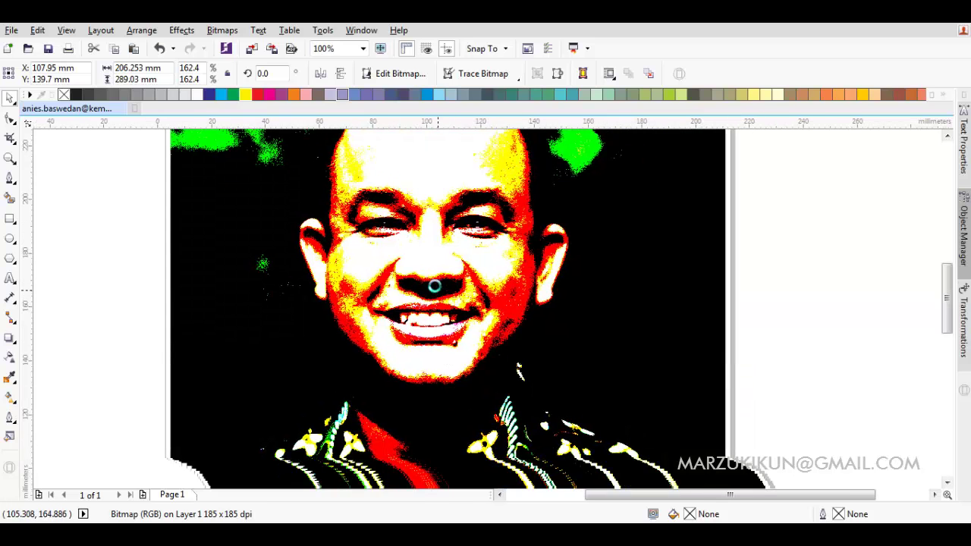
right_click(432, 284)
mouse_move(518, 386)
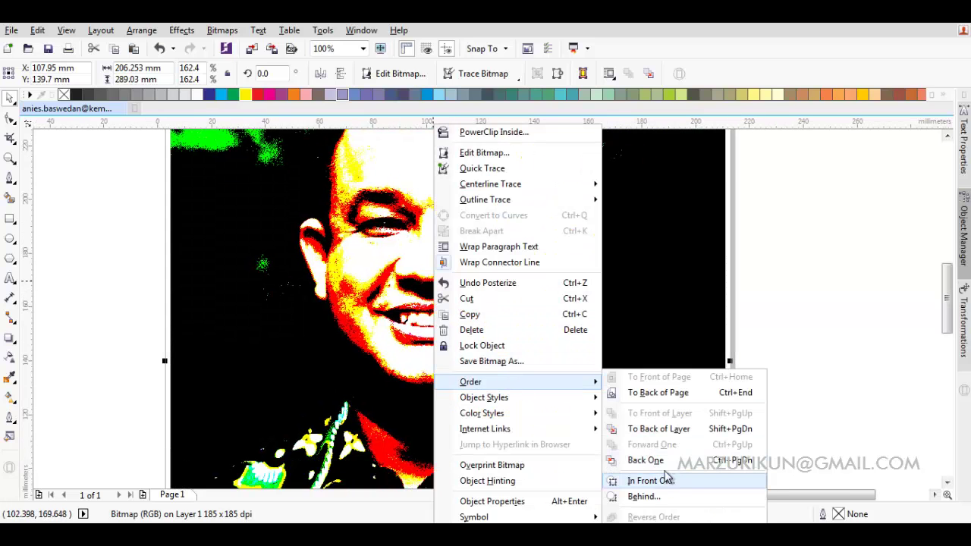
click(648, 459)
Step: Send the original photo to the back of the layer, behind the posterized copy
right_click(645, 278)
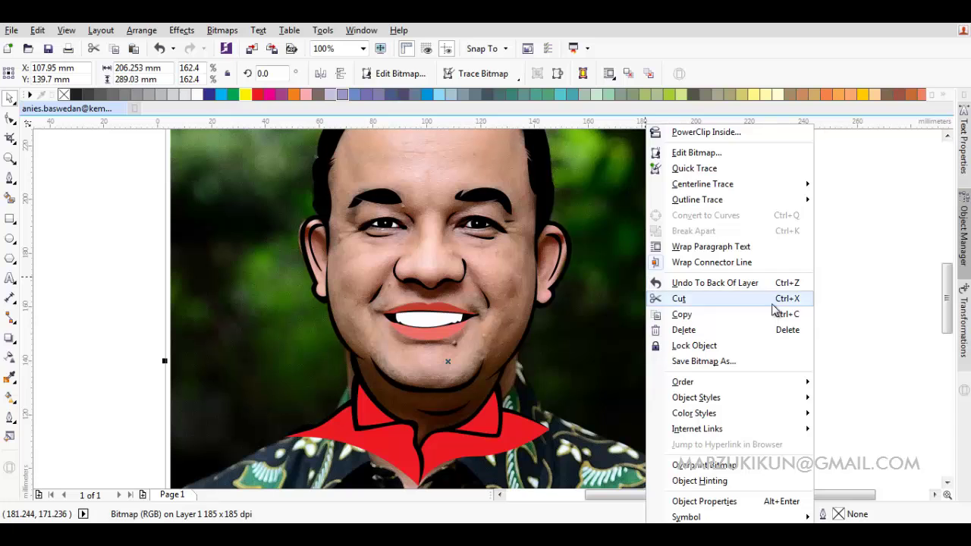
click(876, 321)
click(671, 281)
right_click(671, 281)
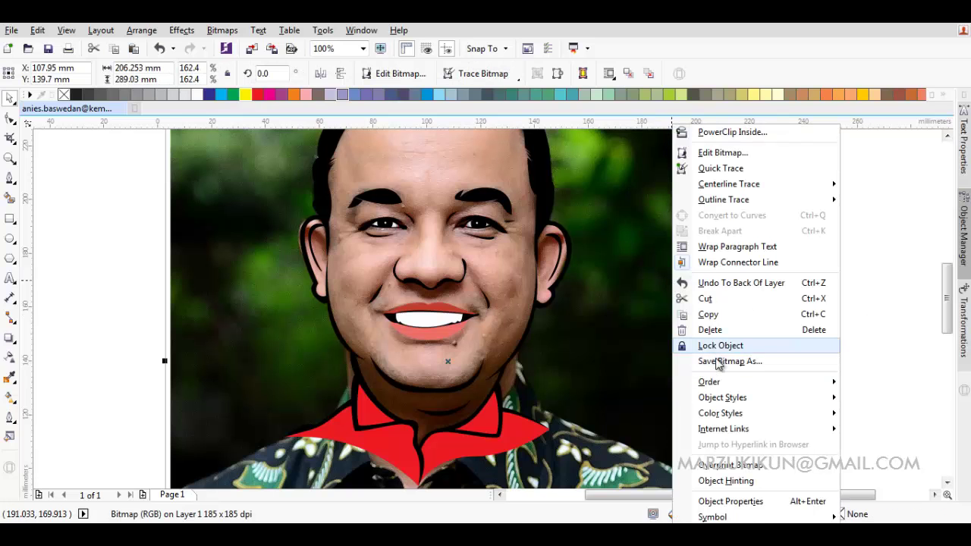
mouse_move(690, 383)
click(555, 462)
scroll(379, 303, left, 1)
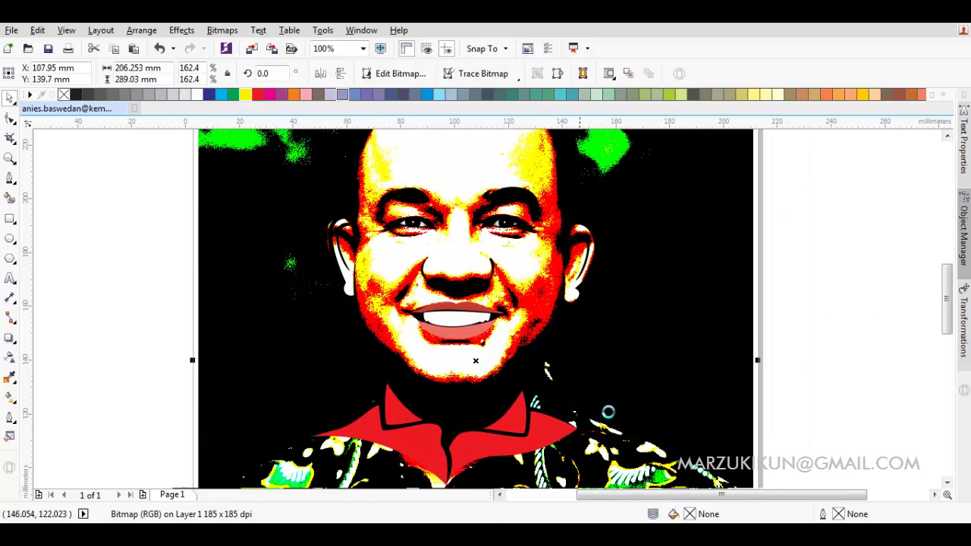
Step: Give all the vector objects a yellow hairline outline and deselect them
click(125, 203)
scroll(276, 252, down, 2)
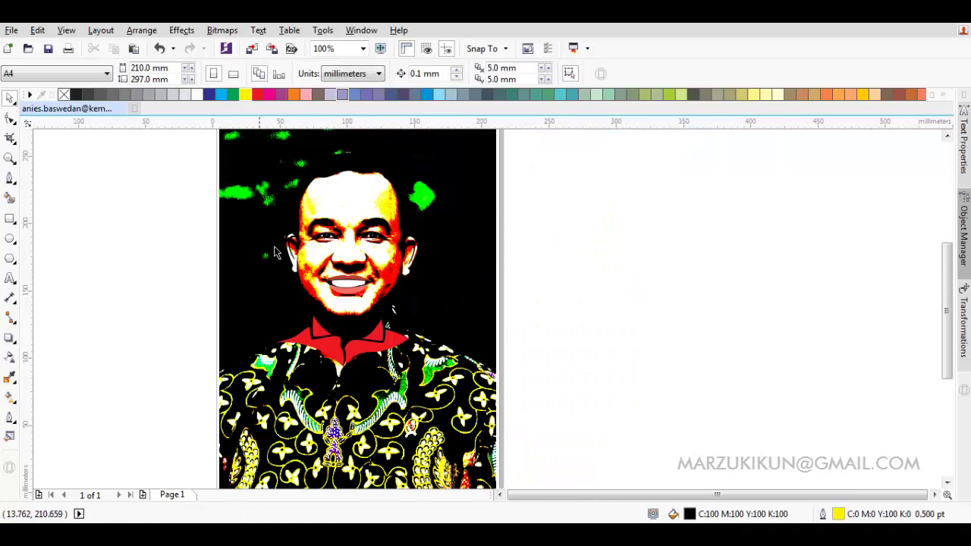
key(ctrl+a)
right_click(245, 95)
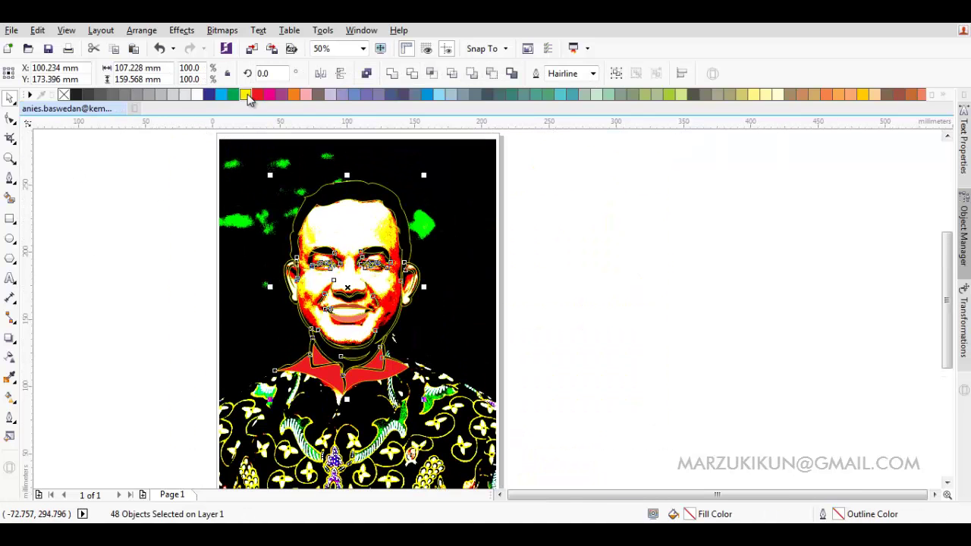
key(Escape)
Step: Draw a closed shadow shape inside the left ear along its inner curve and fill it blue (C:100 M:20 Y:0 K:0)
scroll(309, 311, up, 5)
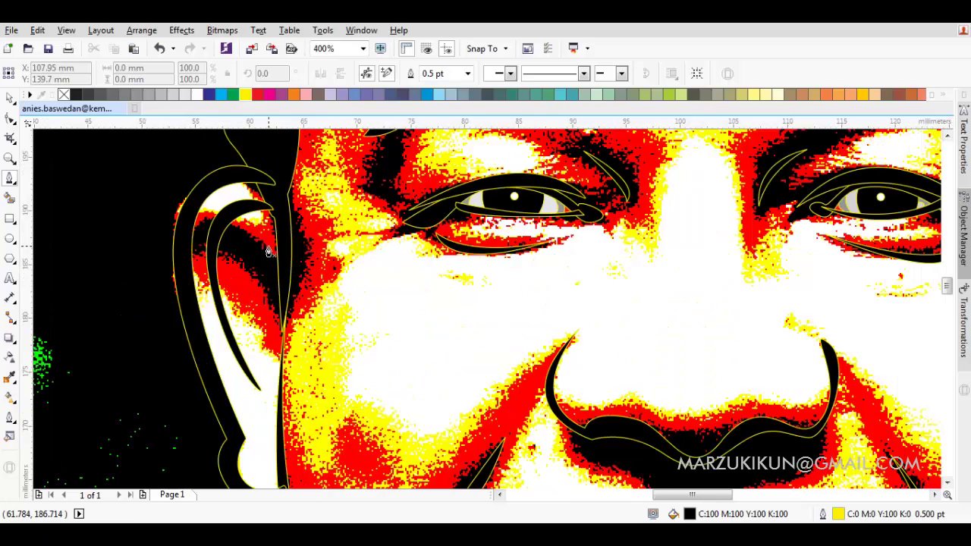
key(F10)
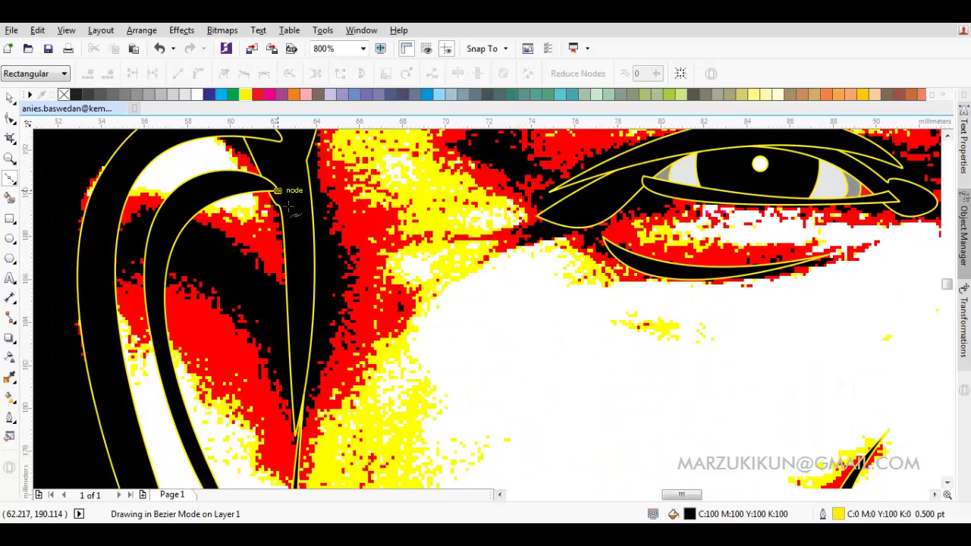
scroll(231, 432, down, 2)
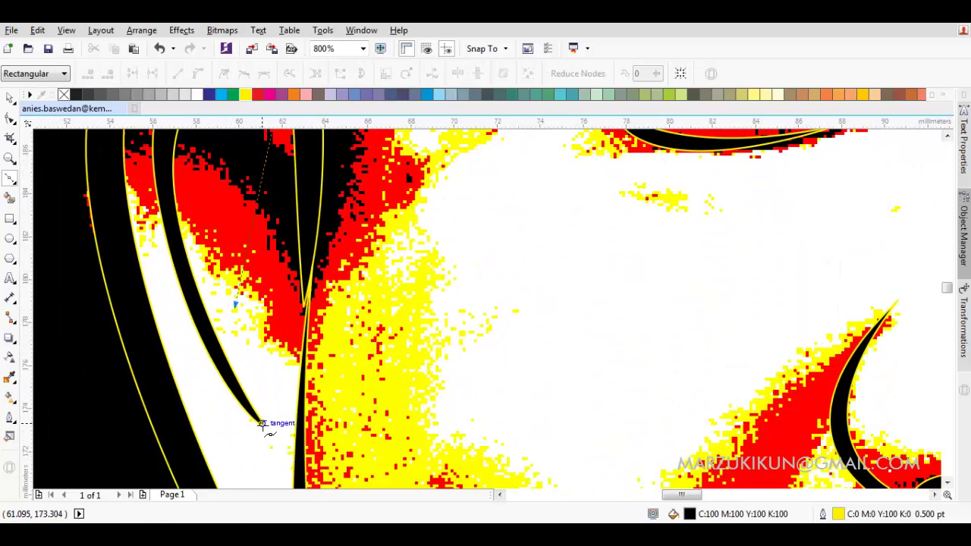
click(258, 414)
scroll(256, 425, up, 1)
scroll(144, 143, up, 3)
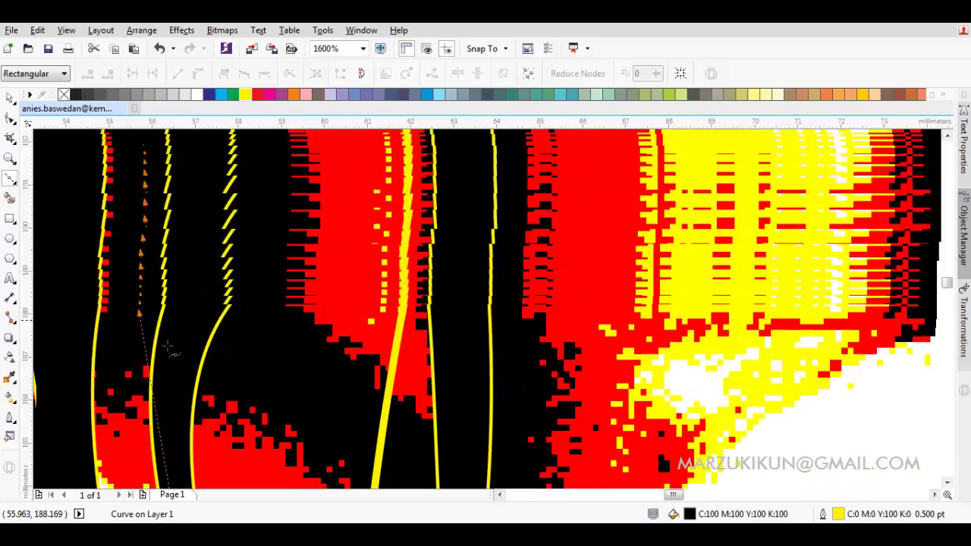
click(377, 222)
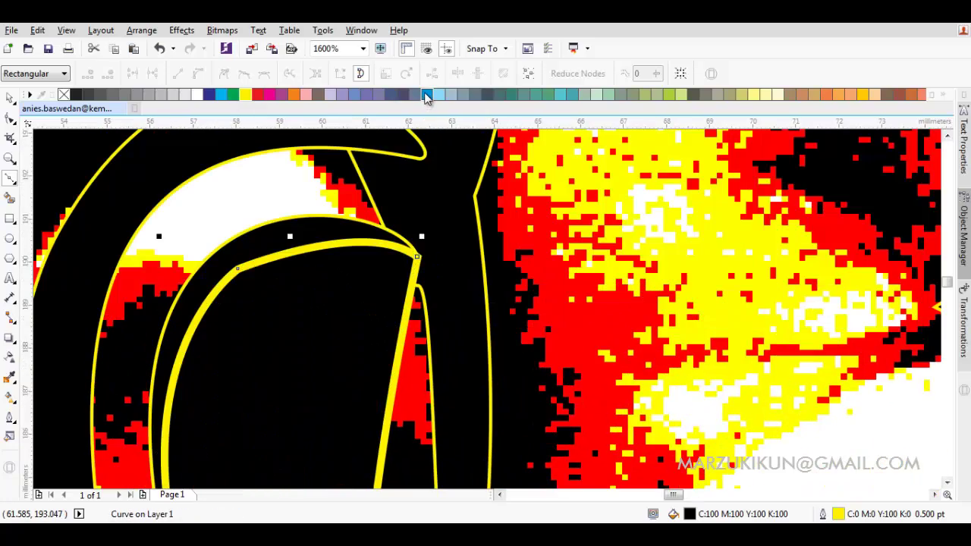
click(427, 94)
Step: Draw a matching closed shadow shape inside the right ear, following its inner curve
scroll(496, 232, down, 2)
scroll(410, 258, down, 5)
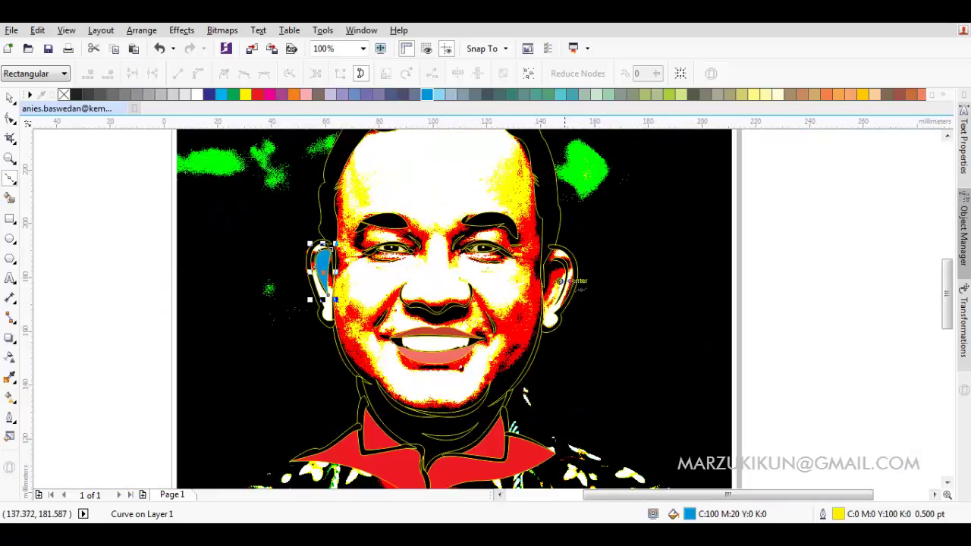
scroll(493, 258, up, 8)
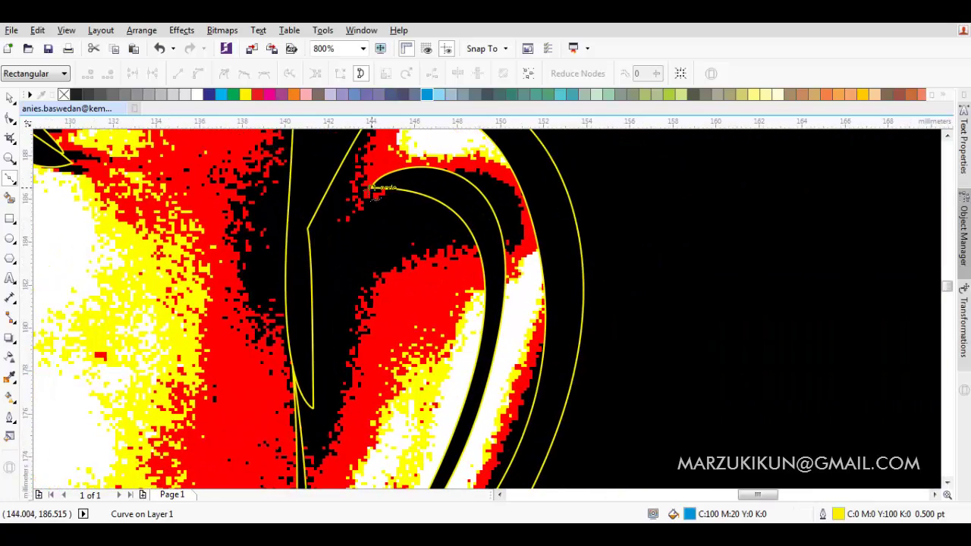
click(389, 187)
scroll(391, 413, down, 3)
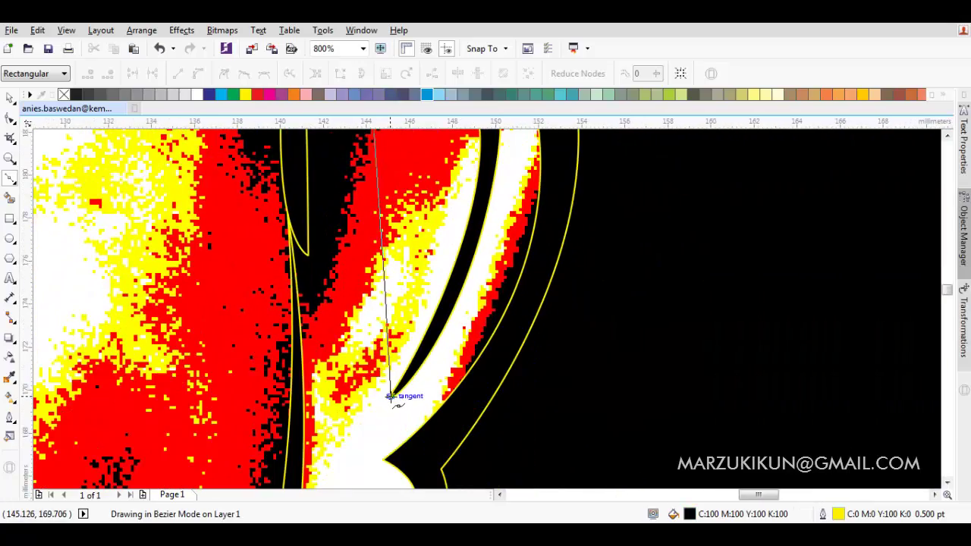
click(390, 395)
scroll(402, 387, up, 3)
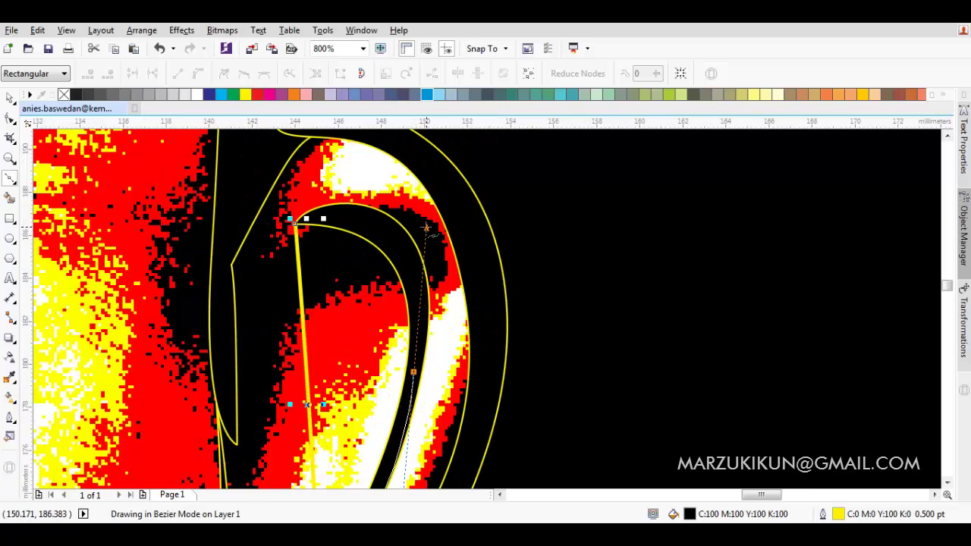
click(296, 224)
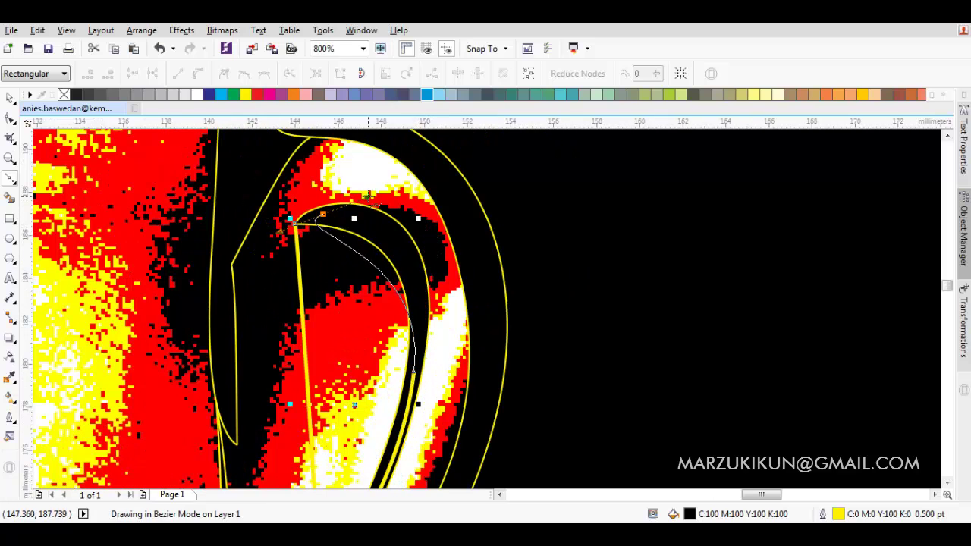
click(298, 224)
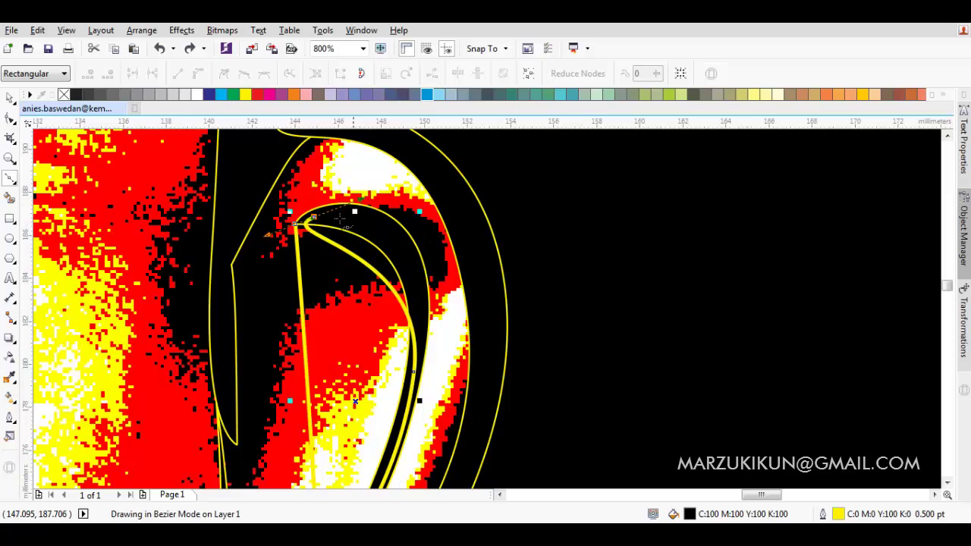
scroll(296, 225, down, 2)
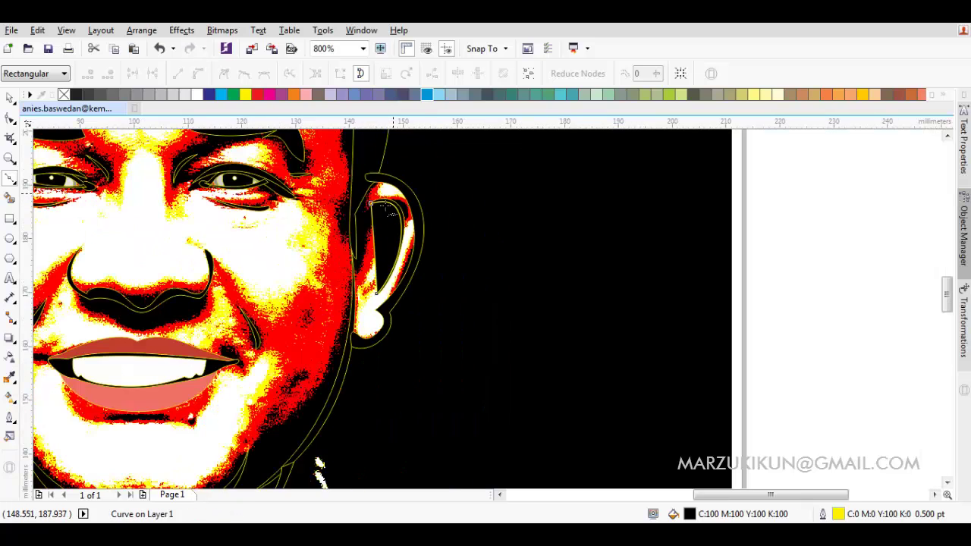
Step: Weld the two inner-ear shadow shapes into a single blue curve
key(space)
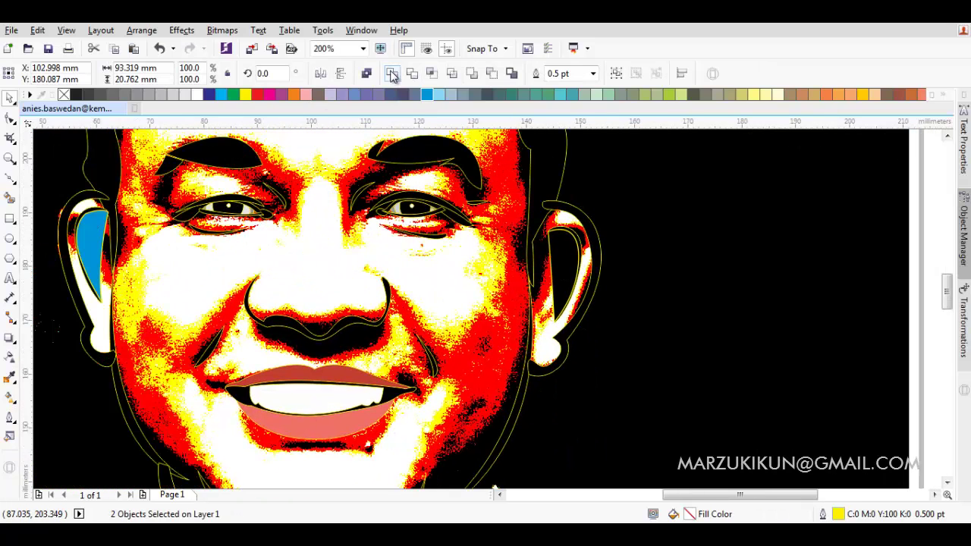
key(space)
scroll(458, 202, down, 2)
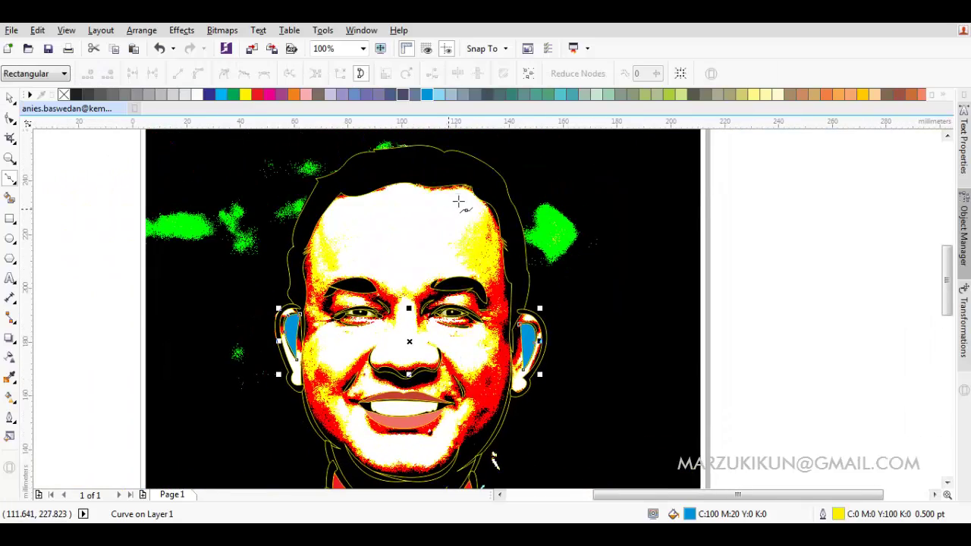
Step: Start a face shadow curve at the hairline, running down the right temple and back across the right eyebrow toward the nose bridge
scroll(458, 202, up, 1)
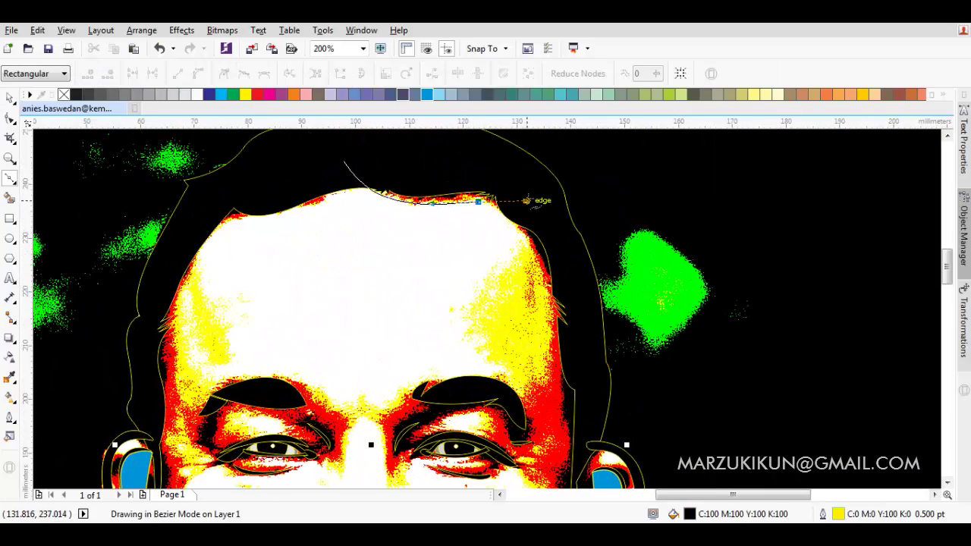
click(478, 203)
scroll(546, 277, down, 2)
scroll(551, 351, up, 1)
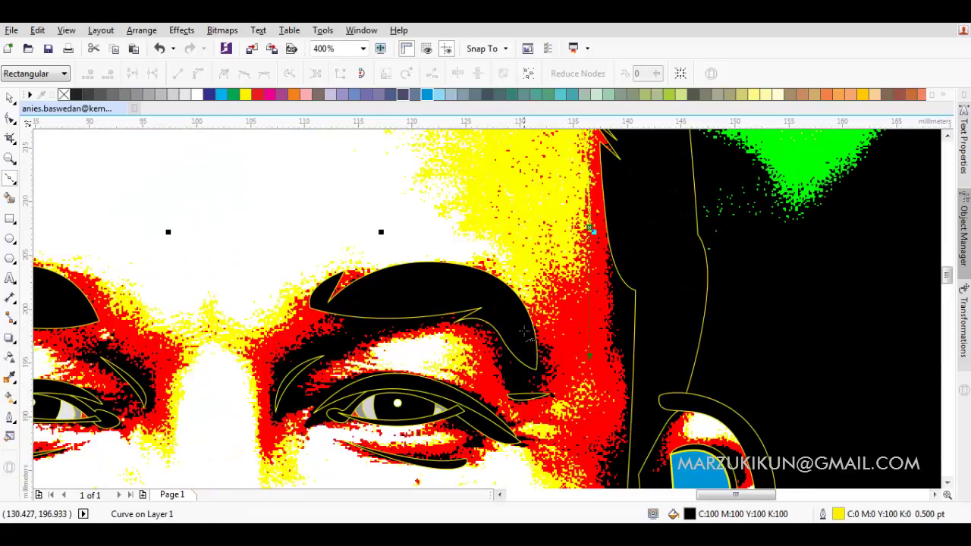
click(522, 329)
scroll(523, 329, left, 1)
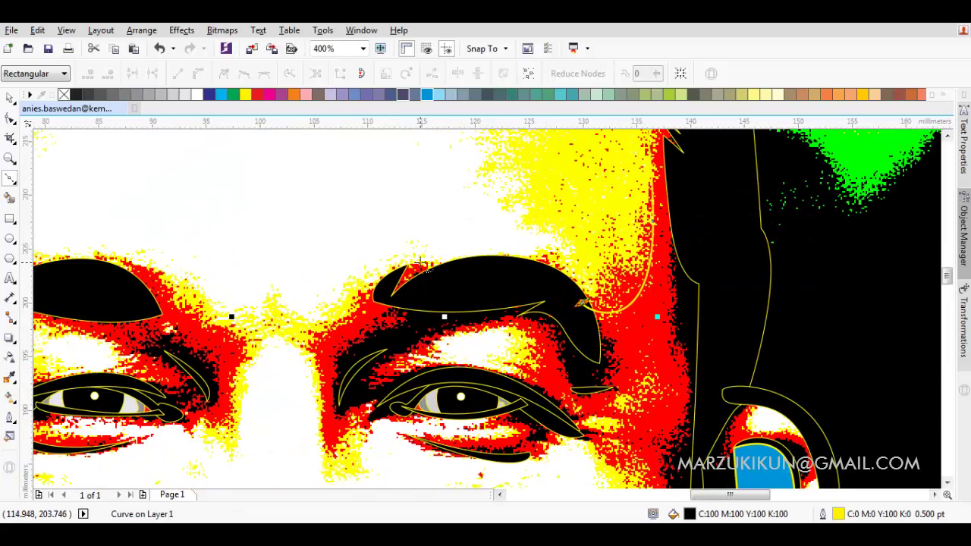
click(335, 304)
Step: Continue the face shadow curve down the side of the nose bridge, into the inner corner of the right eye and across the eye
scroll(332, 309, down, 2)
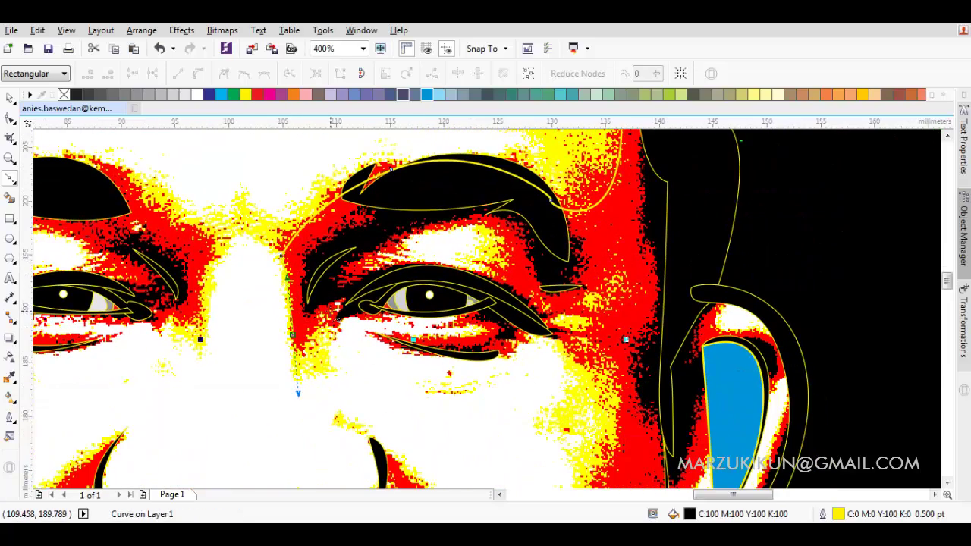
scroll(332, 309, up, 2)
click(372, 339)
scroll(445, 306, right, 1)
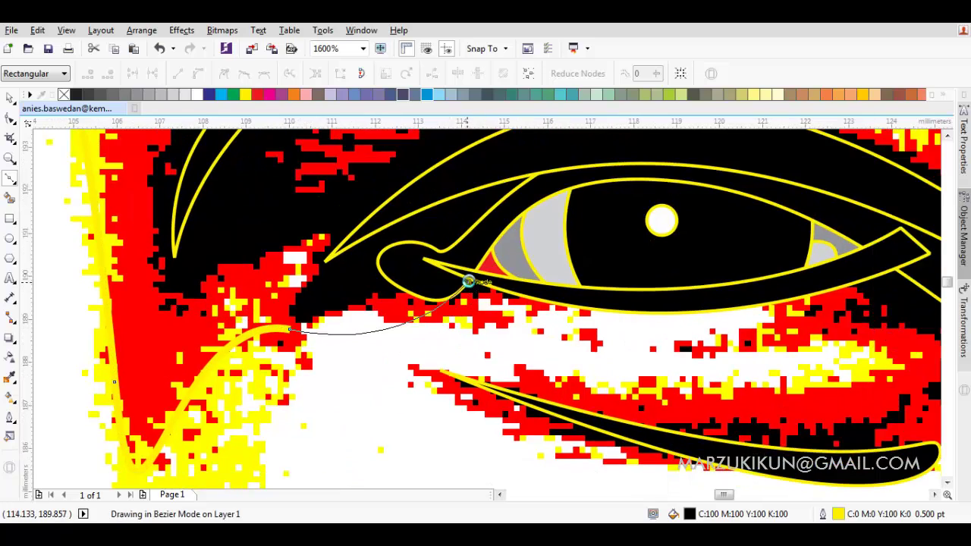
click(468, 281)
scroll(469, 282, down, 1)
scroll(469, 281, right, 1)
click(476, 271)
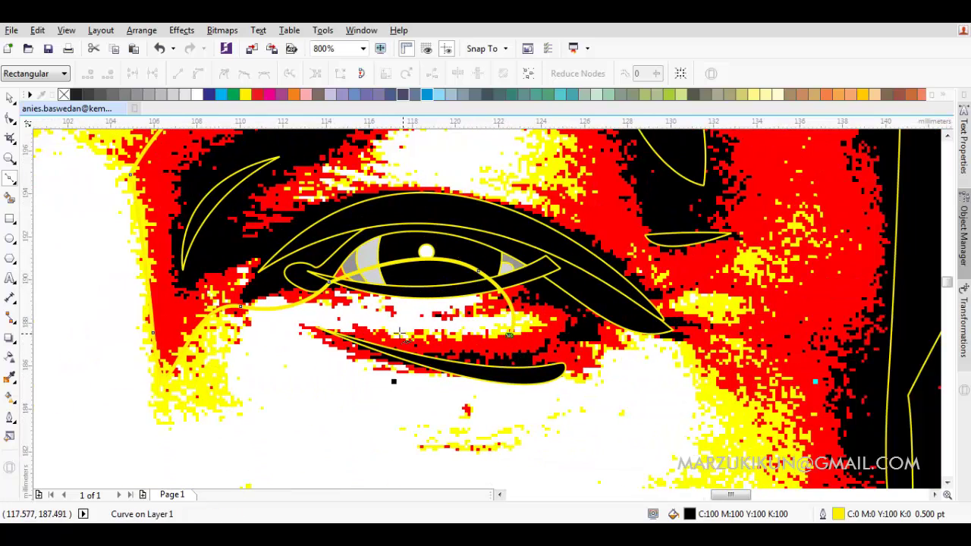
Step: Bring the shadow curve back beneath the right eye to the eye bag's inner tip, and along its lower edge toward the outer eye corner
click(300, 320)
scroll(300, 320, down, 1)
scroll(301, 320, right, 1)
click(506, 382)
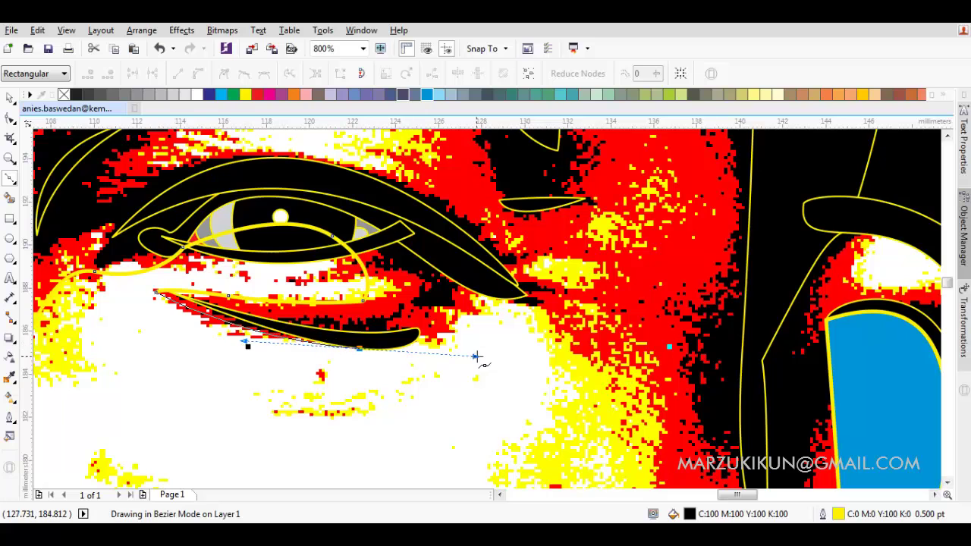
click(476, 312)
scroll(477, 311, down, 1)
scroll(476, 311, right, 1)
click(372, 290)
scroll(372, 290, down, 1)
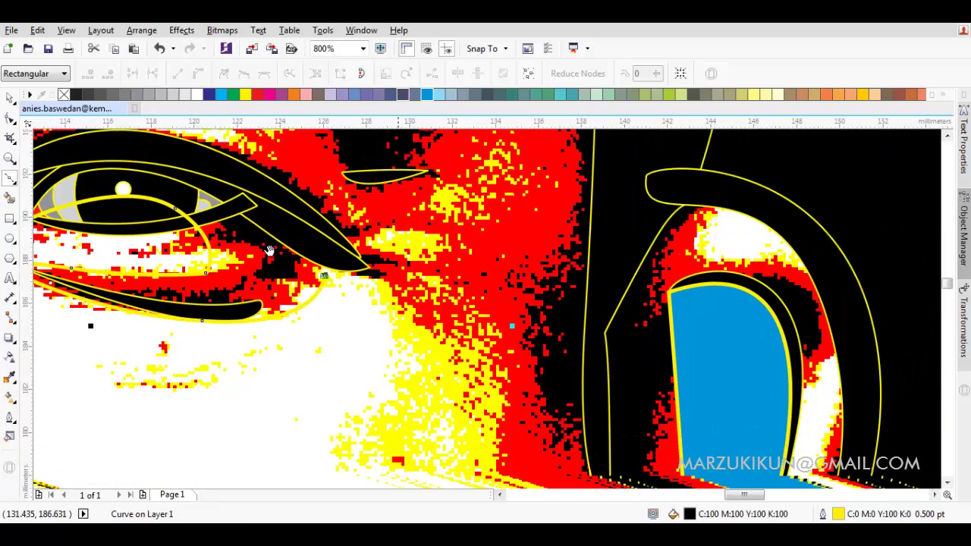
scroll(372, 289, right, 1)
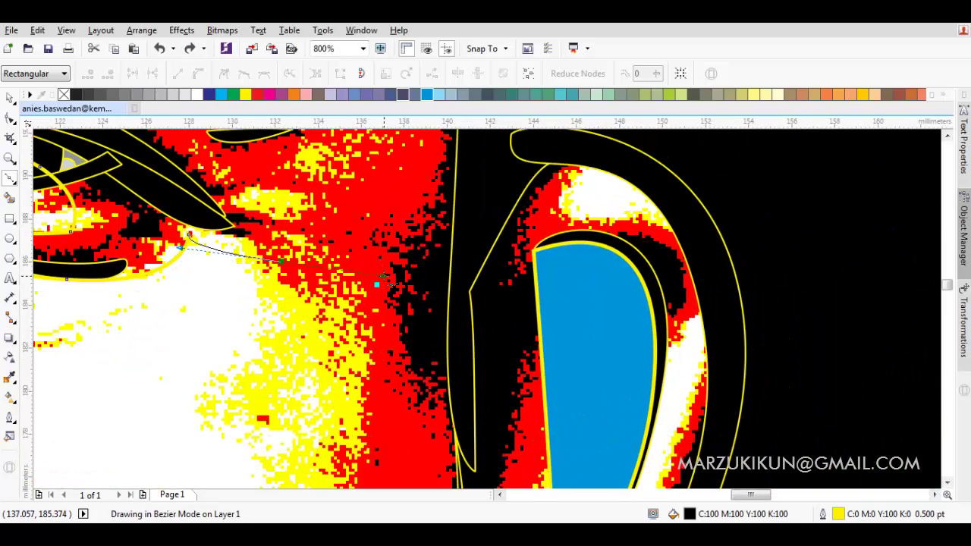
Step: Undo the last under-eye segments and retrace the curve beneath the right eye bag up to the outer eye corner
click(206, 238)
scroll(206, 238, left, 1)
click(270, 281)
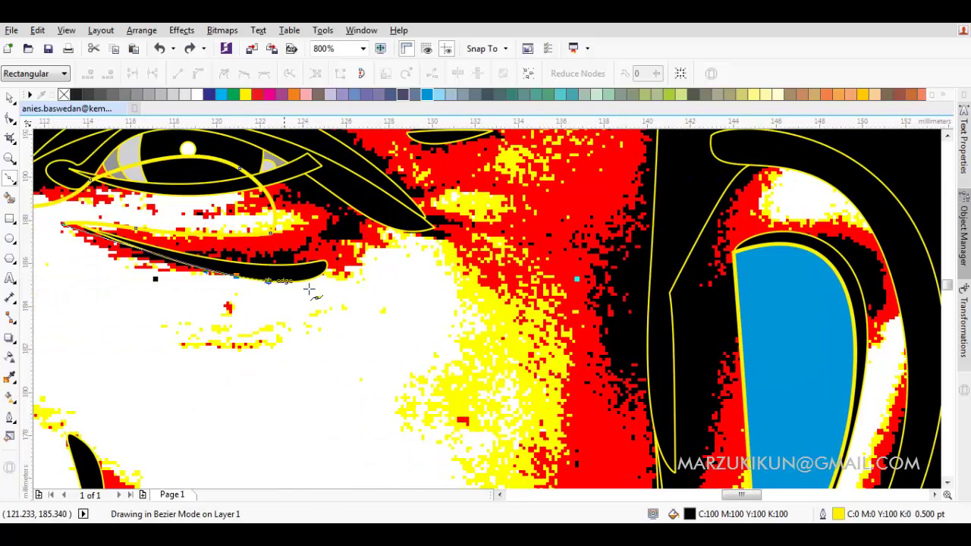
click(377, 275)
scroll(455, 304, down, 2)
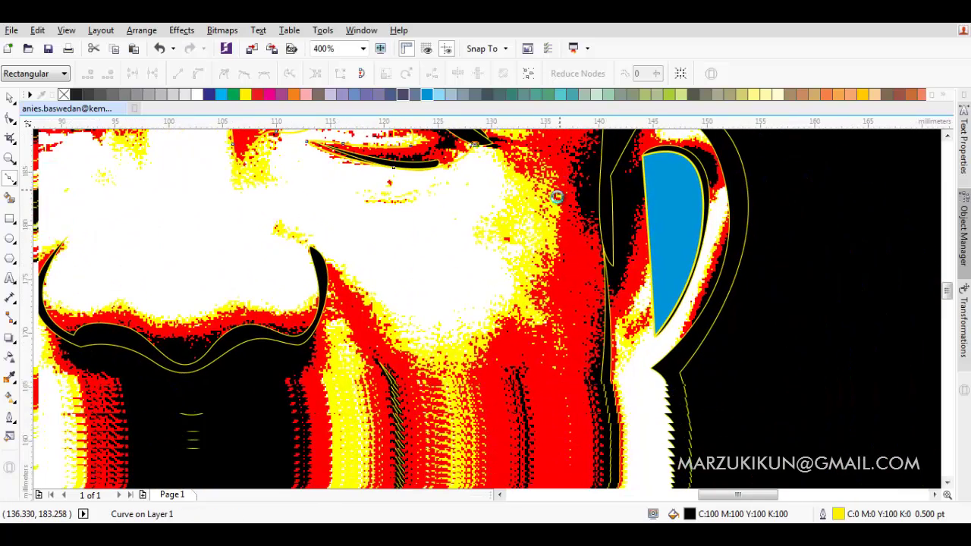
Step: Extend the shadow curve around the right cheek to the smile line and up to the tip of the right nostril
click(548, 267)
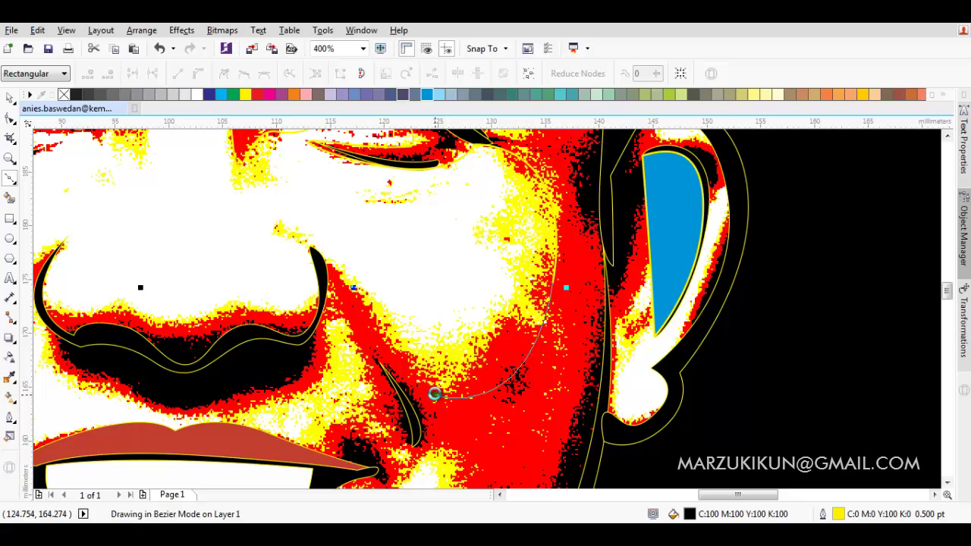
click(434, 393)
scroll(435, 342, up, 1)
scroll(436, 320, left, 1)
click(390, 291)
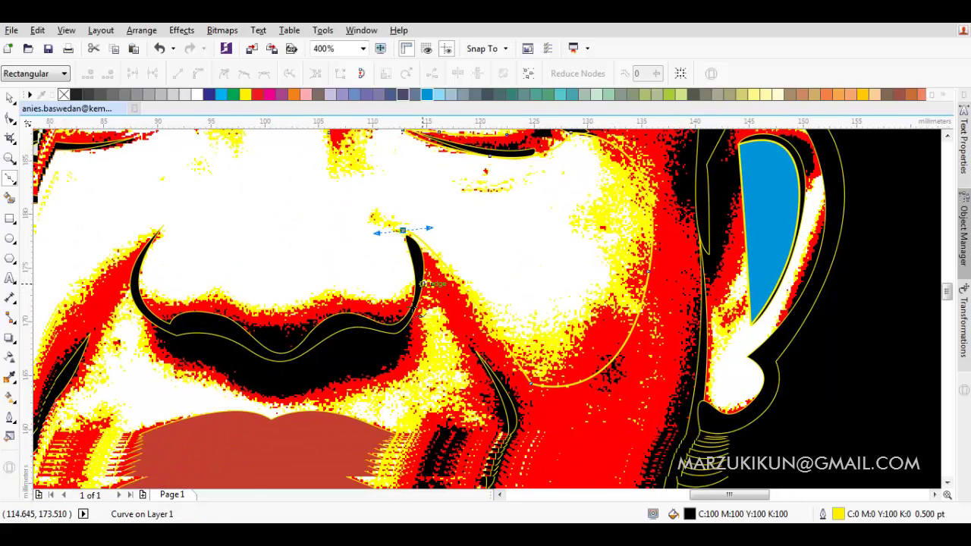
Step: Trace the curve down the inside of the right nostril and along the nose's lower edge to the left nostril, redoing the middle segment
scroll(393, 307, down, 1)
scroll(393, 307, left, 1)
drag(289, 326, 237, 370)
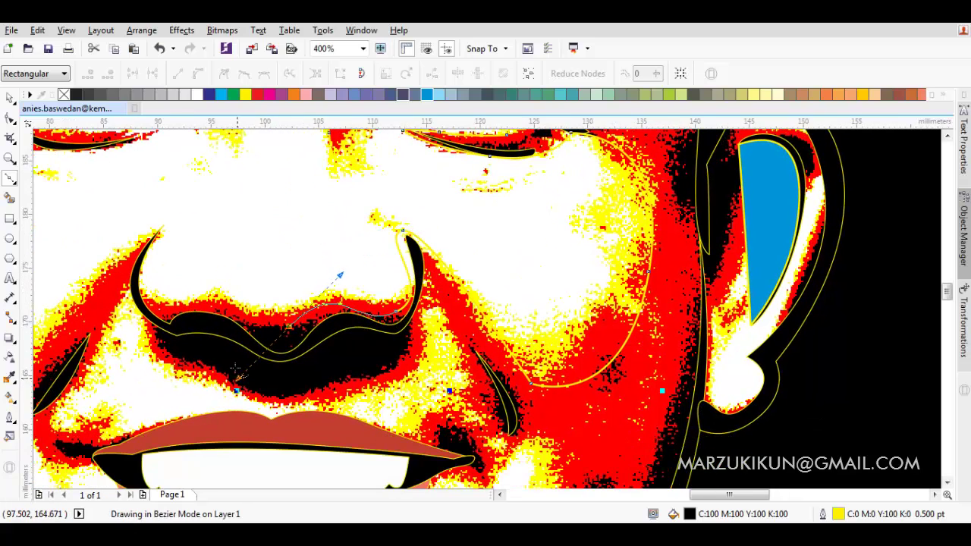
drag(250, 326, 249, 350)
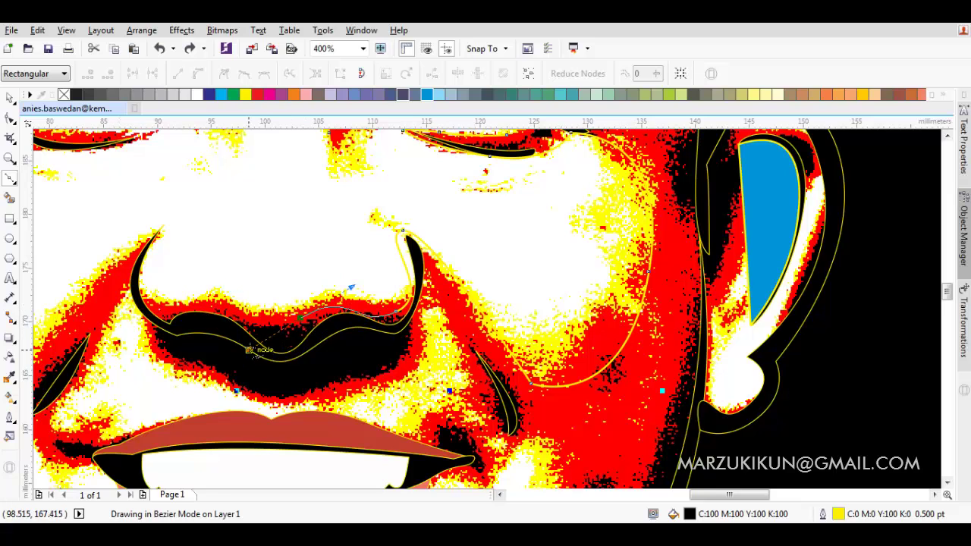
key(ctrl+z)
click(393, 334)
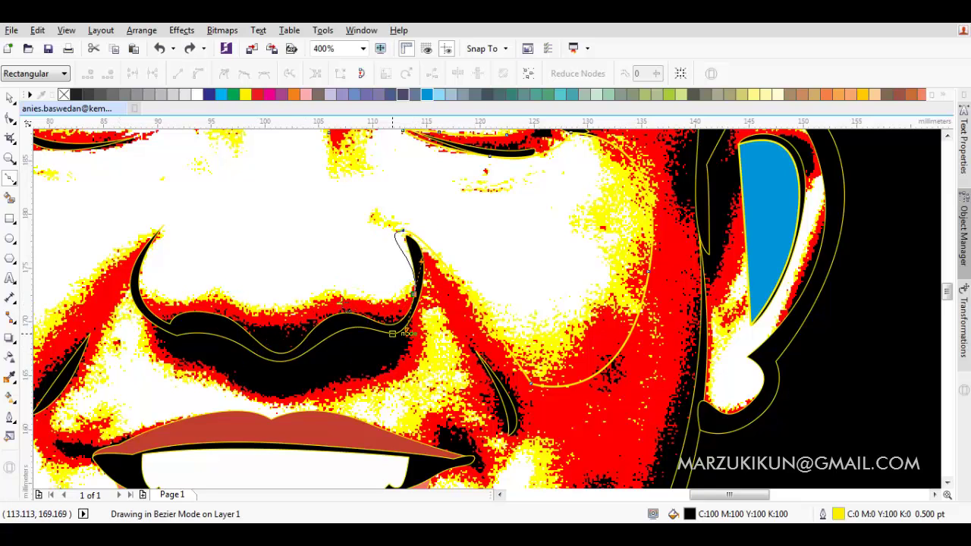
mouse_move(186, 304)
mouse_down()
mouse_move(136, 345)
mouse_move(119, 334)
mouse_up()
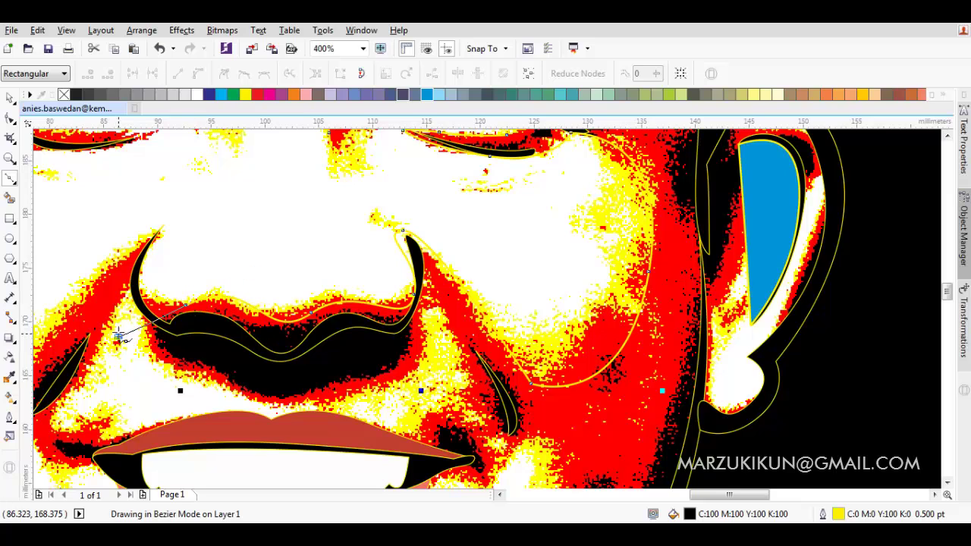
Step: Run the shadow curve up the inner side of the left nostril to a point just beyond its upper tip
mouse_move(162, 235)
mouse_down()
mouse_move(206, 226)
mouse_move(165, 262)
mouse_up()
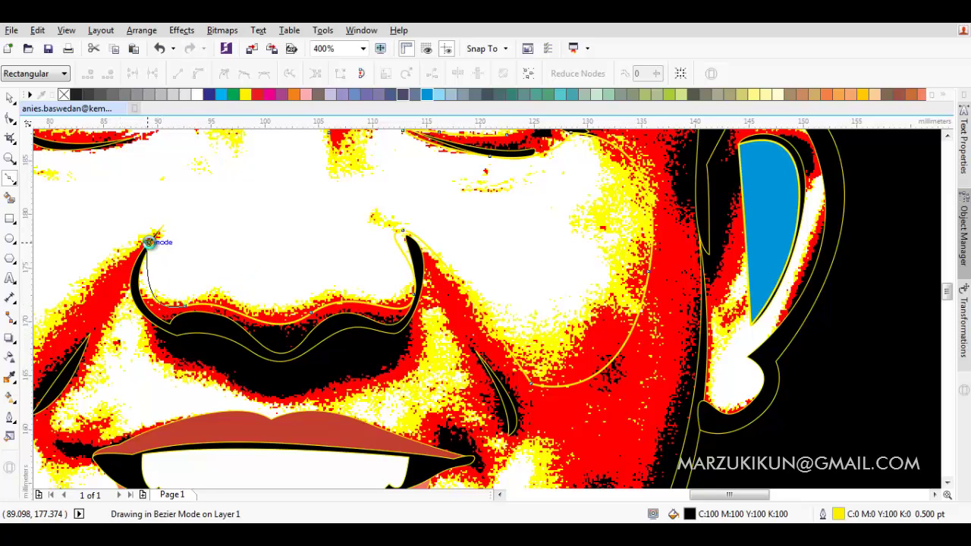
scroll(152, 243, up, 2)
click(171, 212)
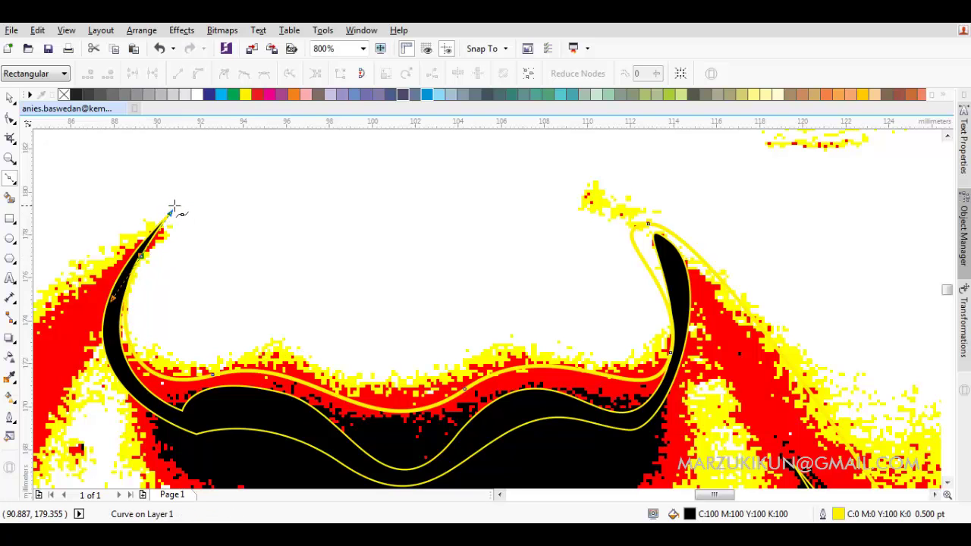
click(173, 213)
drag(141, 266, 174, 213)
Step: Trace the curve down the left cheek fold, around its lower end and back up along the inner side of the smile line
scroll(173, 213, down, 2)
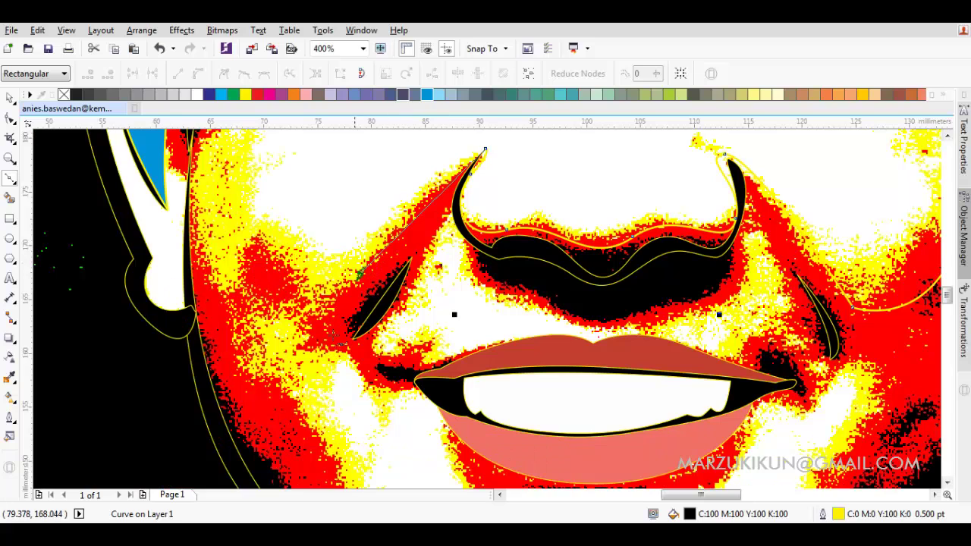
drag(359, 273, 318, 368)
click(351, 363)
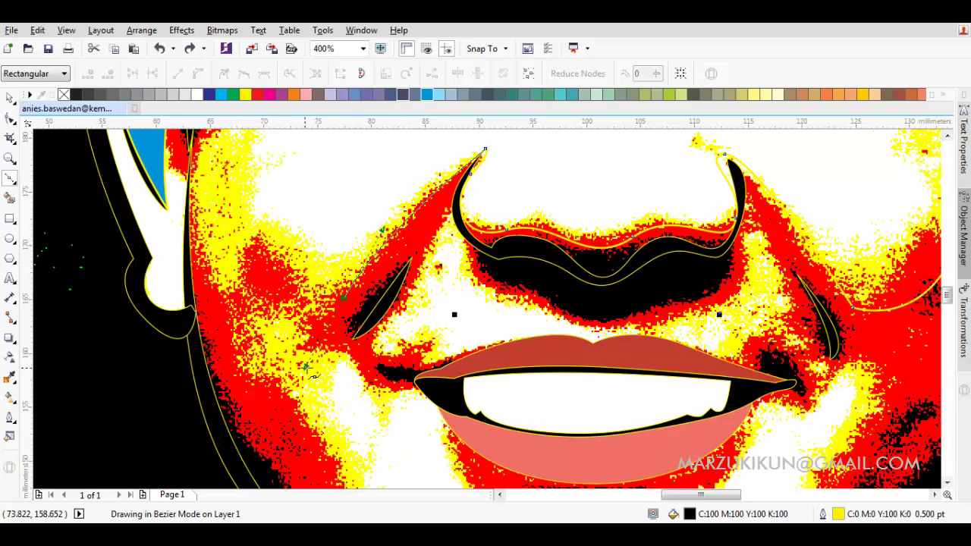
drag(396, 330, 396, 331)
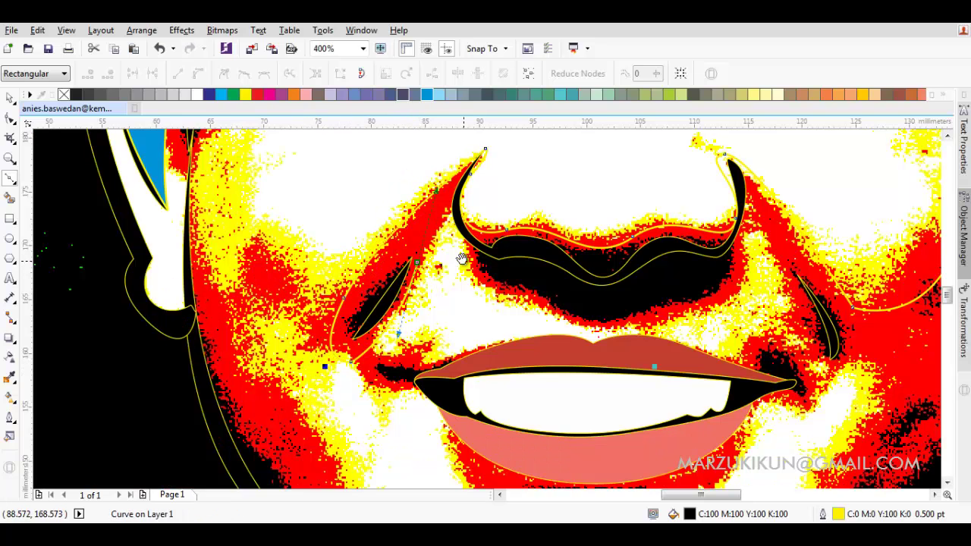
Step: Bring the curve to the left nostril and along the lower edge of the under-nose shadow to the right nostril, redoing the first segment
scroll(438, 296, right, 4)
scroll(439, 295, down, 1)
click(433, 275)
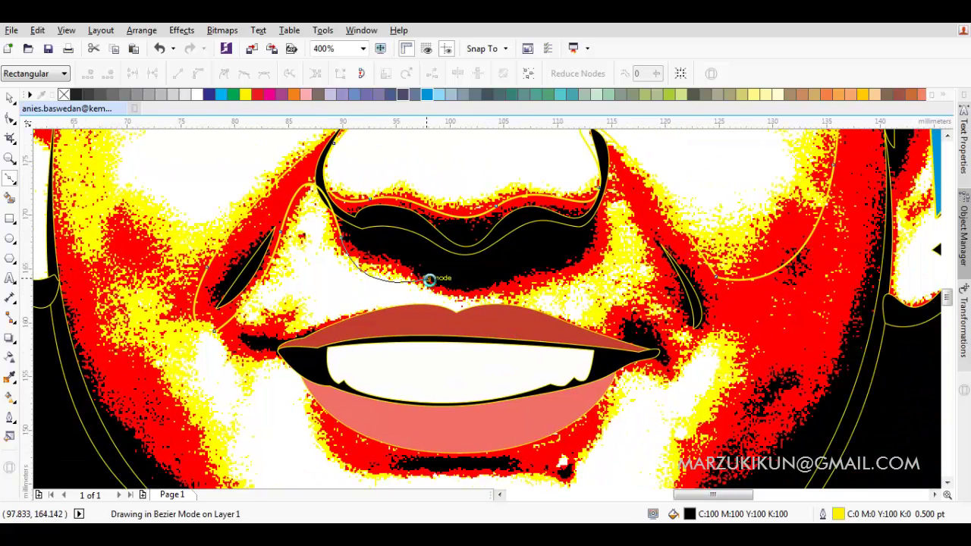
key(ctrl+z)
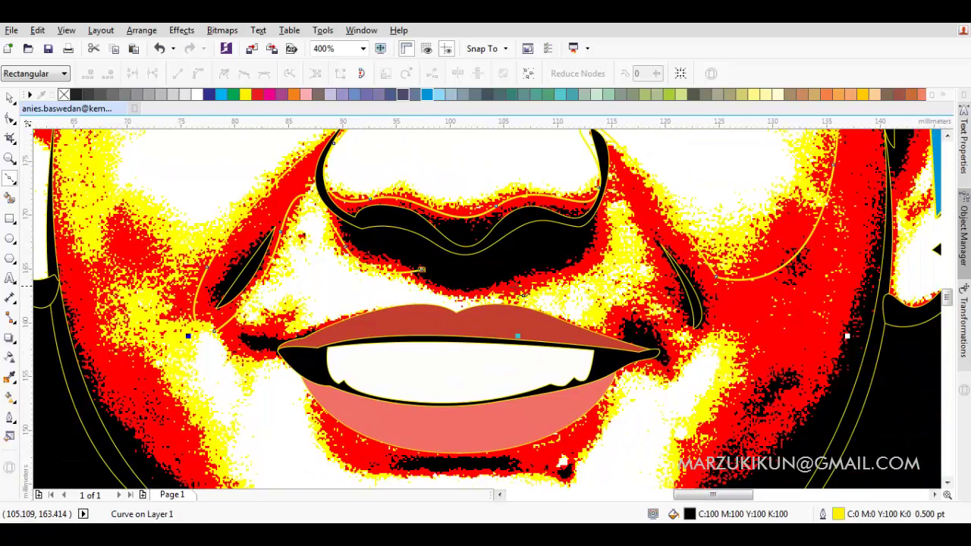
drag(619, 220, 619, 220)
Step: Continue the shadow curve down the right smile line, past the mouth corner, along the right jaw and across the chin
scroll(618, 220, down, 1)
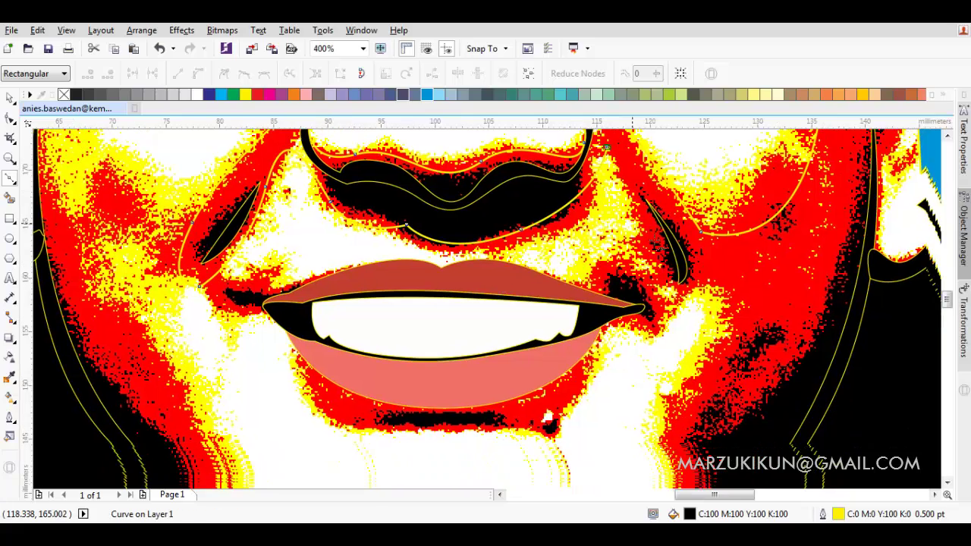
drag(660, 254, 668, 276)
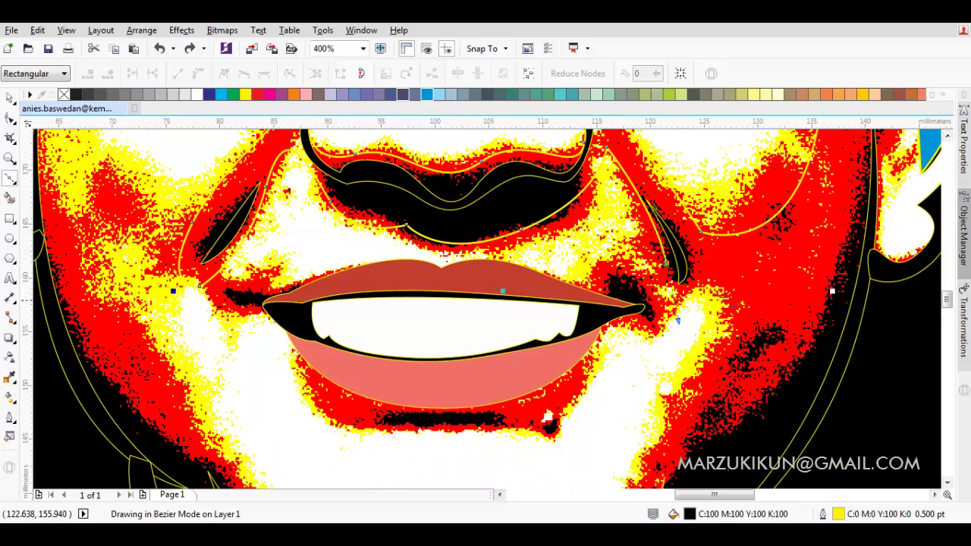
scroll(739, 342, down, 2)
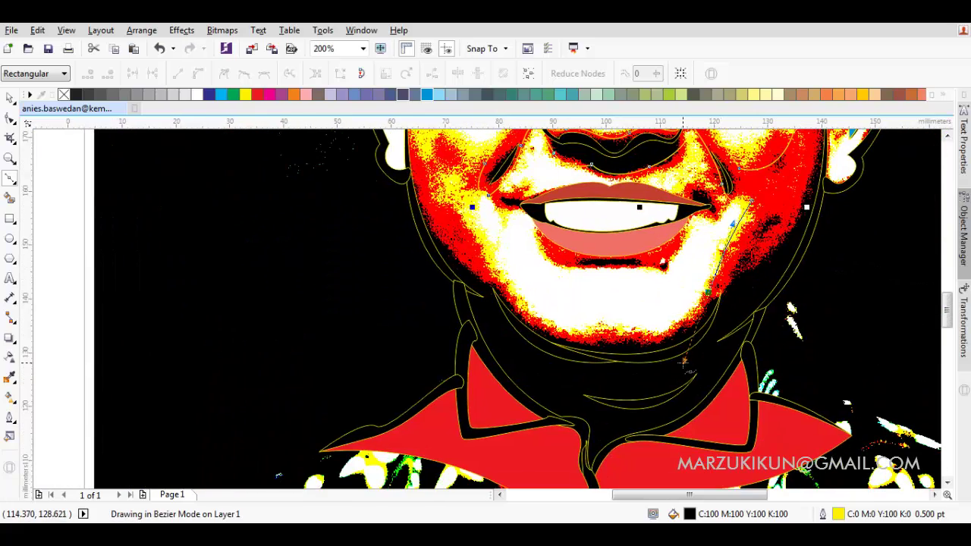
drag(580, 331, 530, 346)
scroll(511, 346, up, 1)
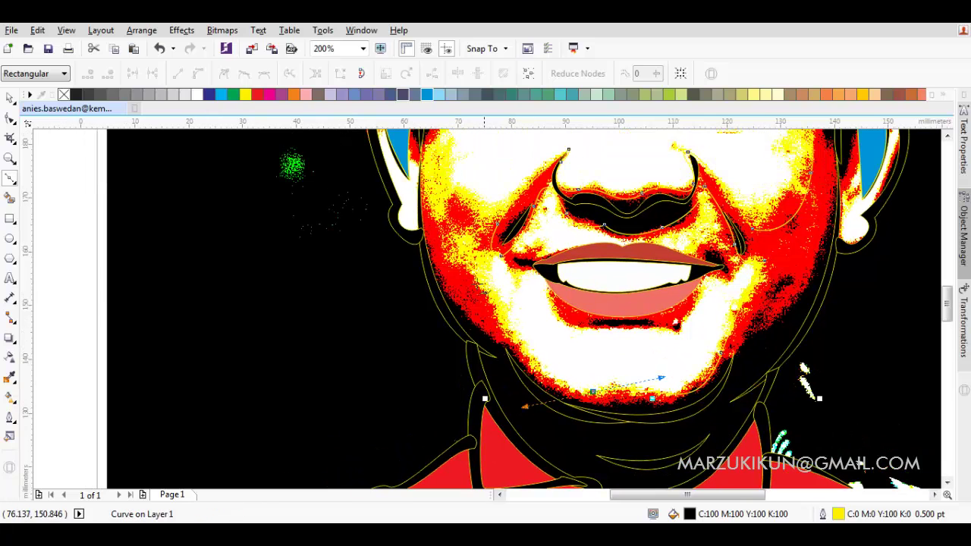
Step: Extend the shadow curve from the chin up the left jaw to the face edge beside the left ear
drag(469, 275, 424, 250)
scroll(415, 193, up, 2)
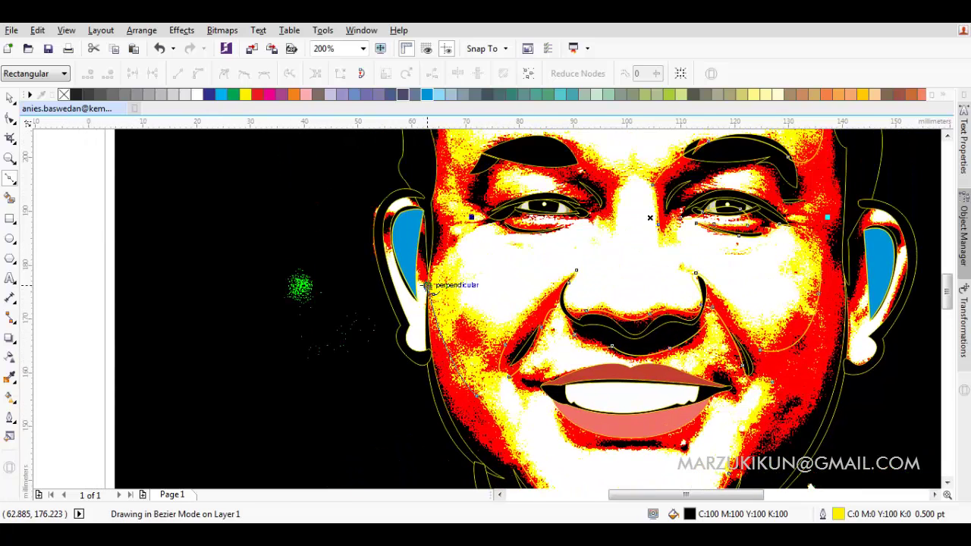
drag(428, 296, 429, 352)
Step: Route the curve outside the left jaw, around below the face and up along the inner side of the right ear
scroll(428, 337, up, 2)
scroll(451, 410, down, 2)
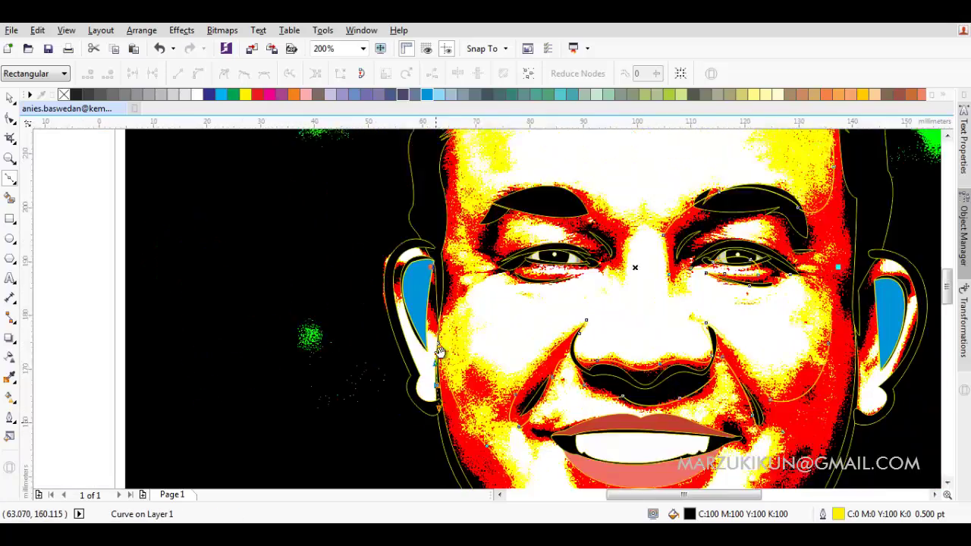
scroll(485, 380, down, 4)
scroll(519, 433, down, 1)
scroll(646, 369, up, 2)
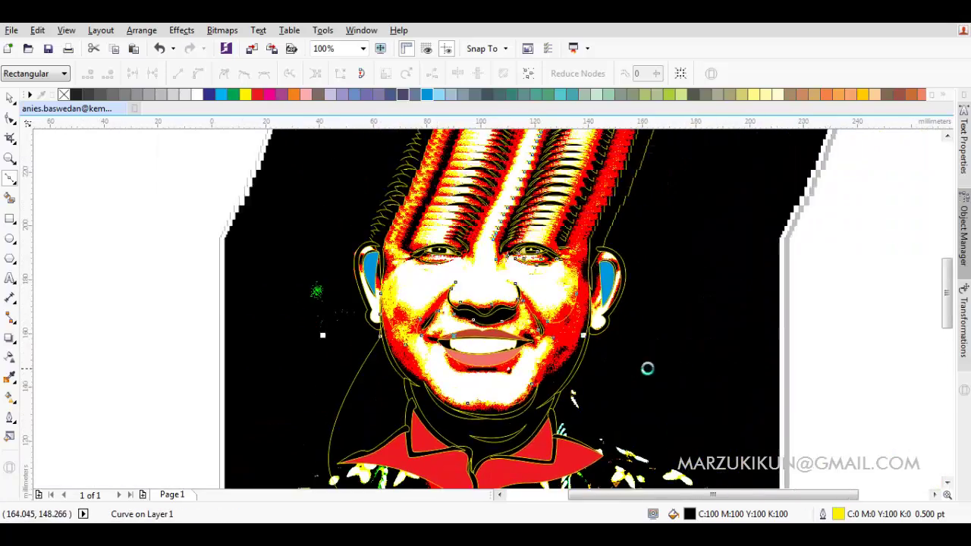
scroll(569, 329, up, 1)
scroll(543, 329, up, 2)
scroll(543, 329, up, 2)
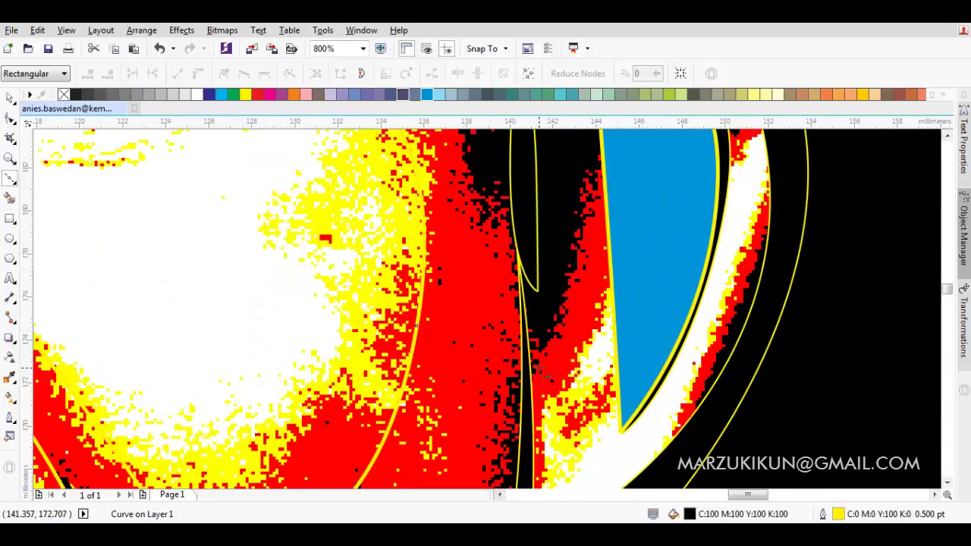
drag(544, 351, 560, 146)
scroll(549, 349, up, 3)
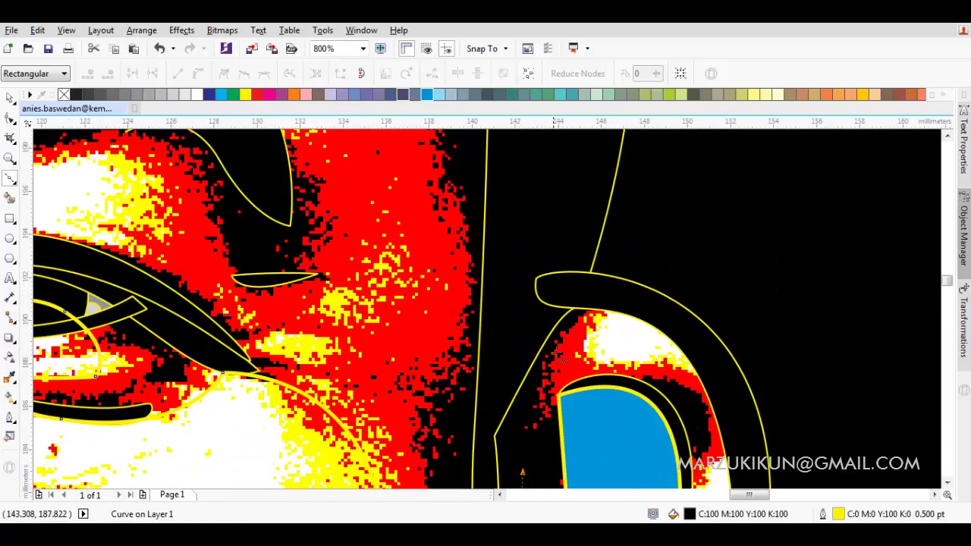
Step: Run the curve from the top of the right ear around the outside of the hair and back to the hairline, closing the face shadow
drag(636, 322, 523, 282)
scroll(709, 248, down, 2)
drag(735, 182, 753, 194)
scroll(637, 220, up, 1)
drag(638, 220, 610, 212)
click(390, 255)
Step: Weld the closed face shadow with the blue inner-ear shadows into one curve
scroll(635, 331, down, 2)
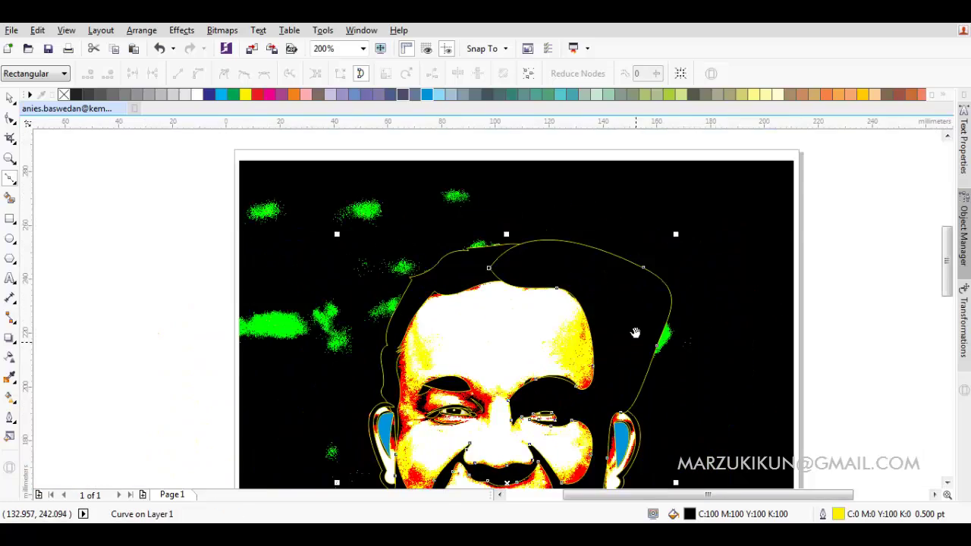
scroll(607, 288, up, 2)
key(space)
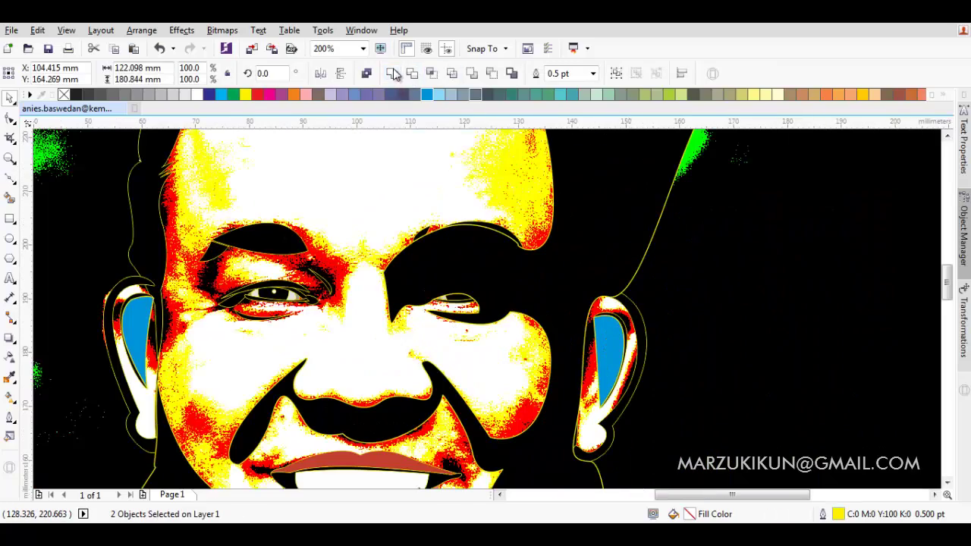
click(393, 73)
scroll(229, 293, up, 2)
Step: Draw a shadow curve from beside the left eyebrow's outer end under the brow, back along the upper eyelid and around the outer eye corner
key(space)
scroll(574, 294, up, 1)
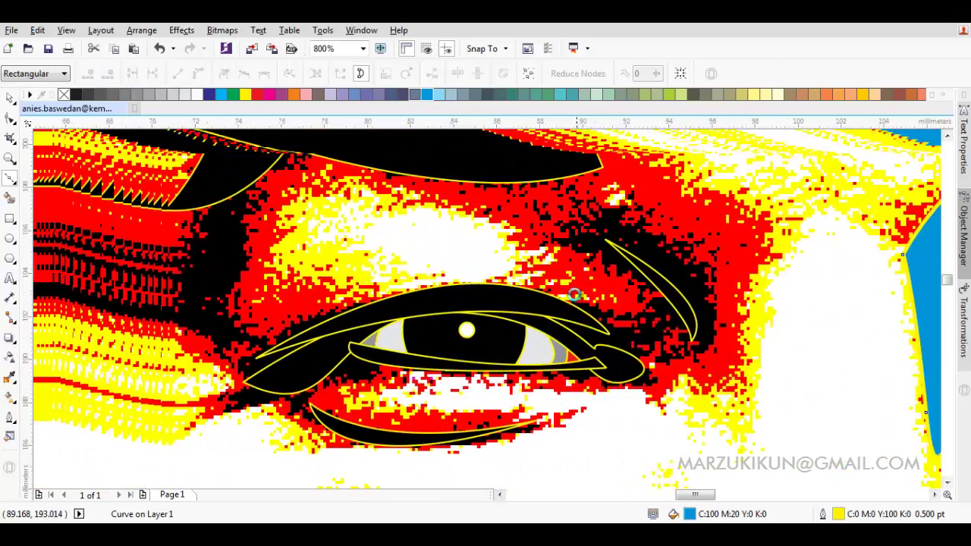
scroll(574, 295, down, 1)
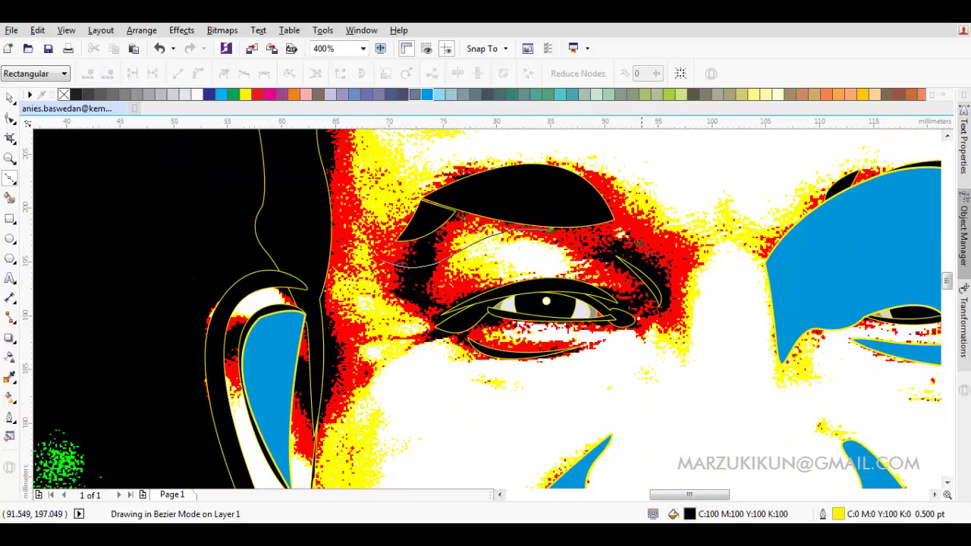
key(space)
drag(599, 287, 623, 259)
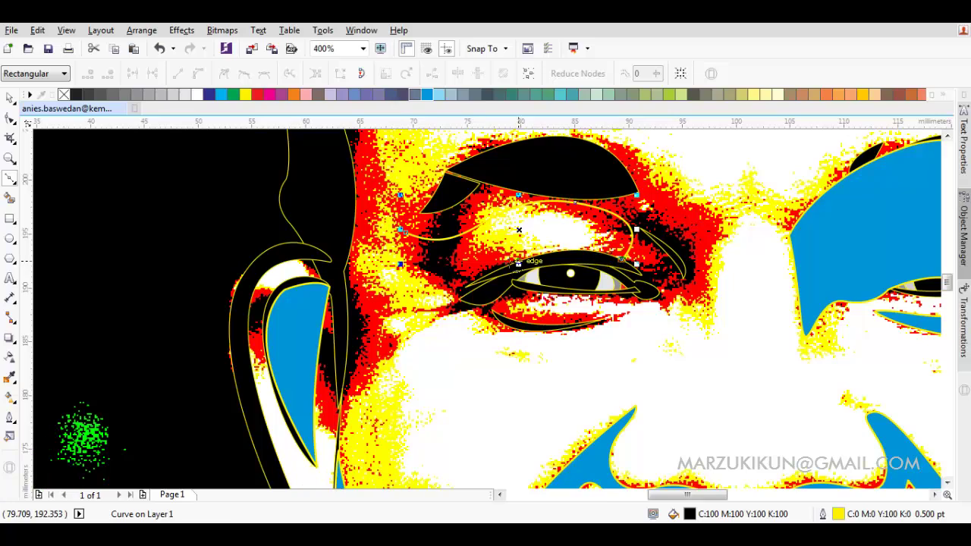
scroll(480, 309, up, 2)
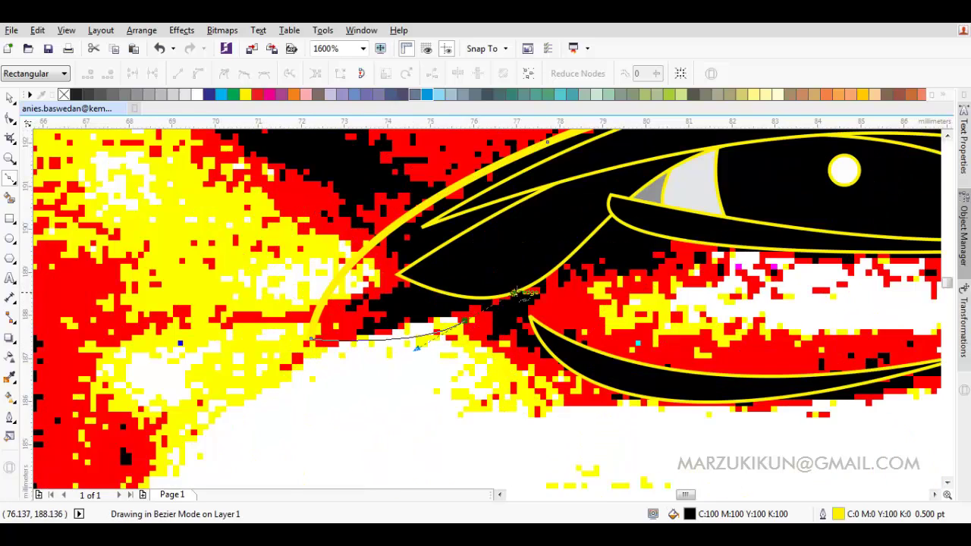
scroll(480, 309, down, 1)
mouse_move(577, 365)
mouse_down()
mouse_move(442, 355)
mouse_move(565, 351)
mouse_up()
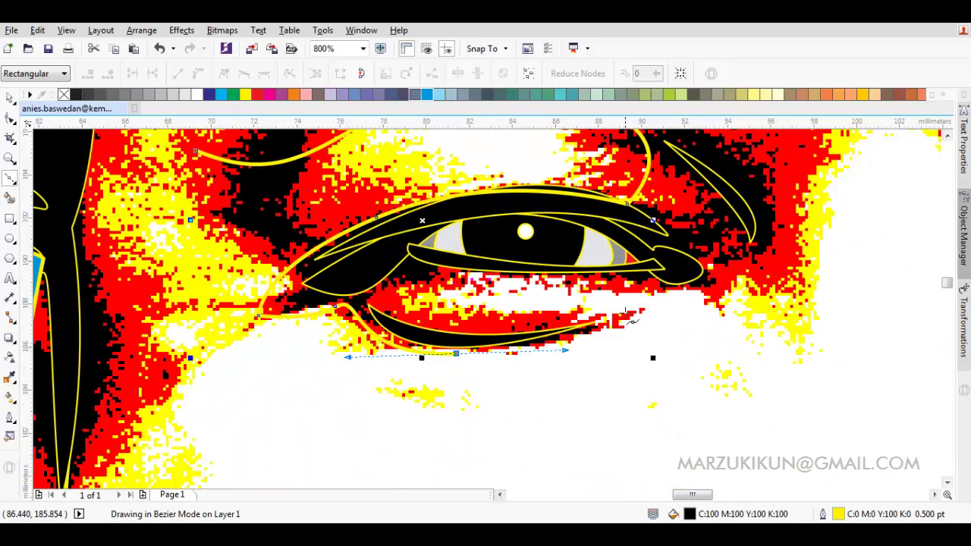
Step: Loop the curve back along the left eye's lower lid and out past the inner corner toward the nose
click(600, 320)
click(421, 300)
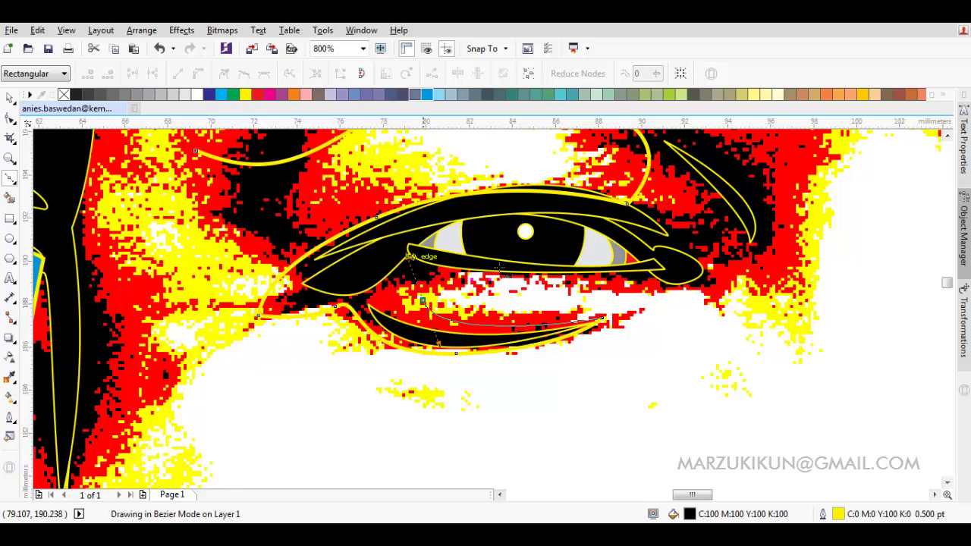
drag(620, 279, 654, 351)
scroll(682, 284, down, 2)
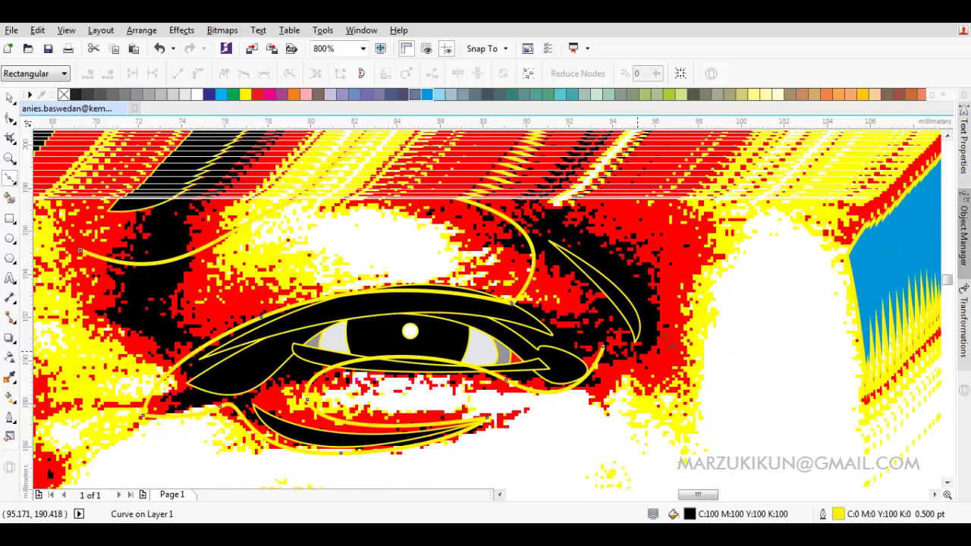
Step: Close the curve up beside the nose and across the left eyebrow, and weld the eye shadow to the blue face shadow
scroll(611, 237, down, 2)
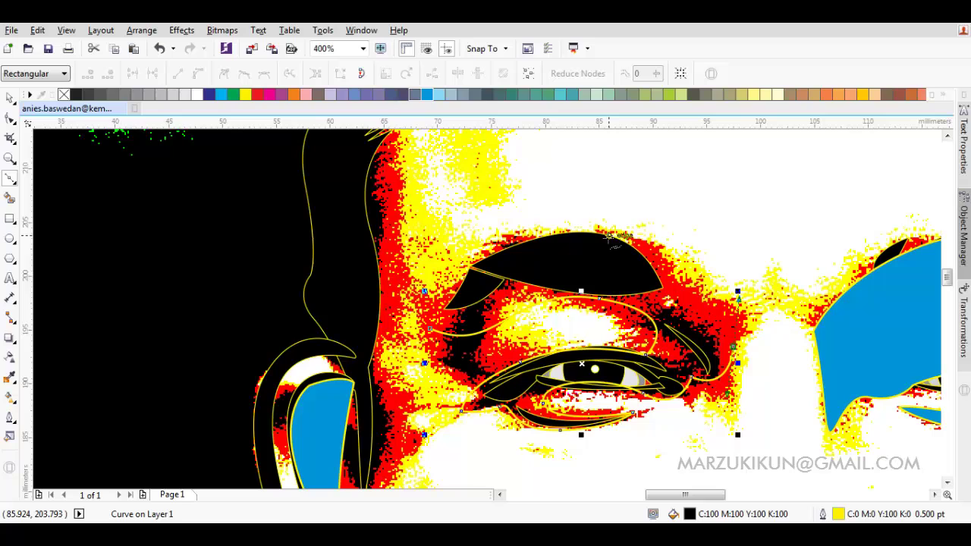
click(573, 224)
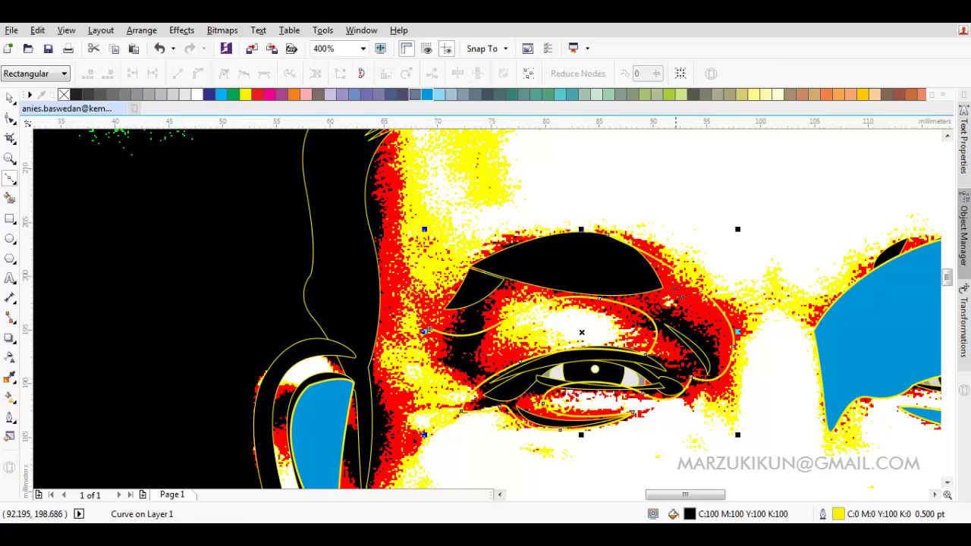
drag(659, 282, 629, 281)
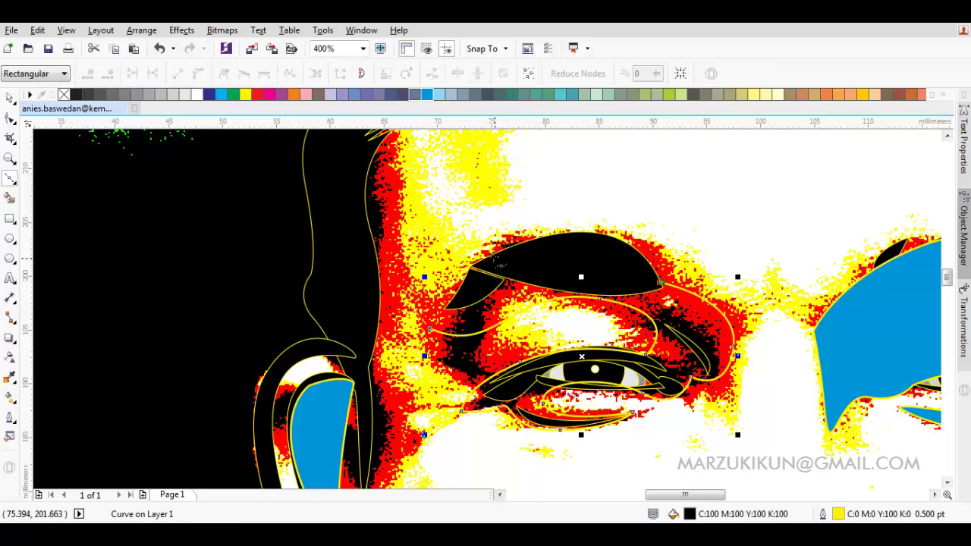
drag(496, 261, 432, 283)
click(425, 308)
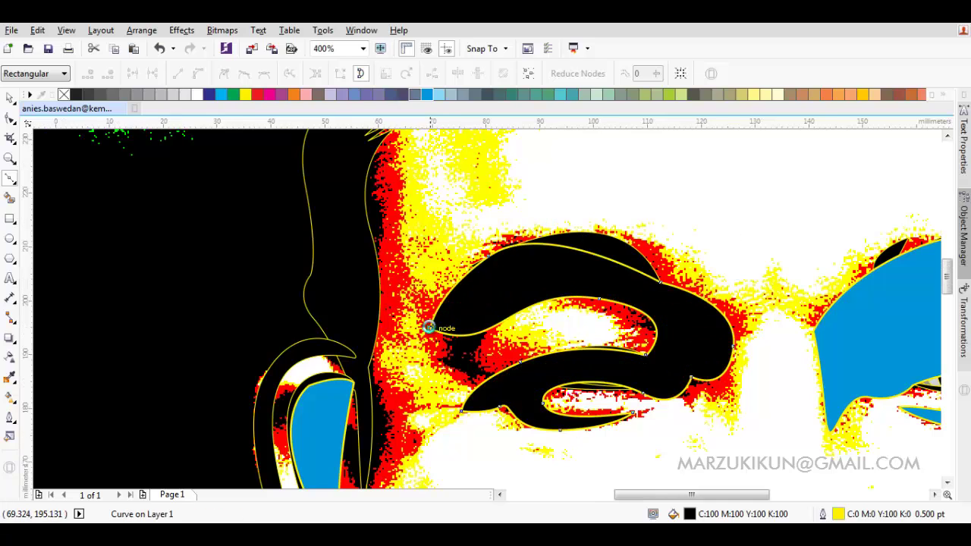
key(F4)
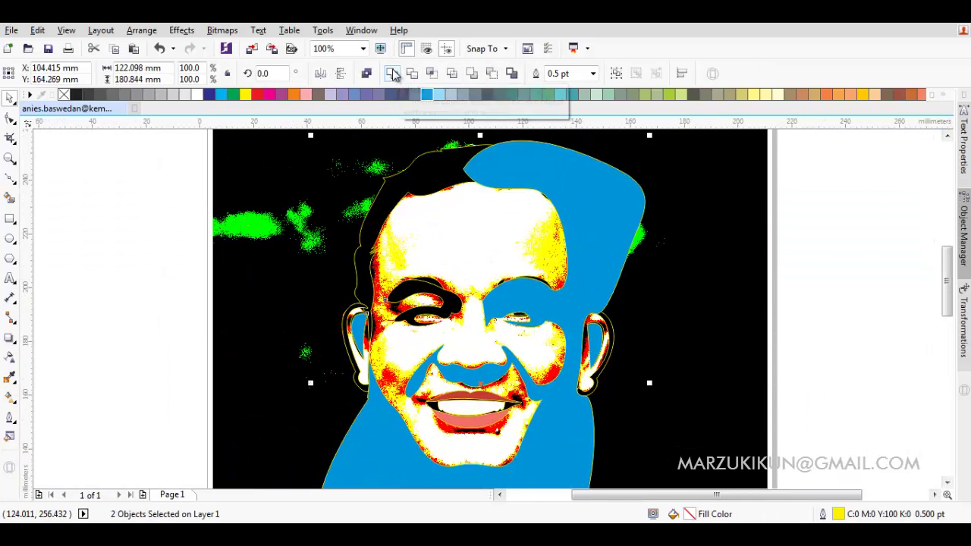
click(394, 73)
Step: Draw a shadow curve from the left temple hairline down the face edge to beside the left ear and back up through the hair
scroll(380, 241, up, 1)
key(F5)
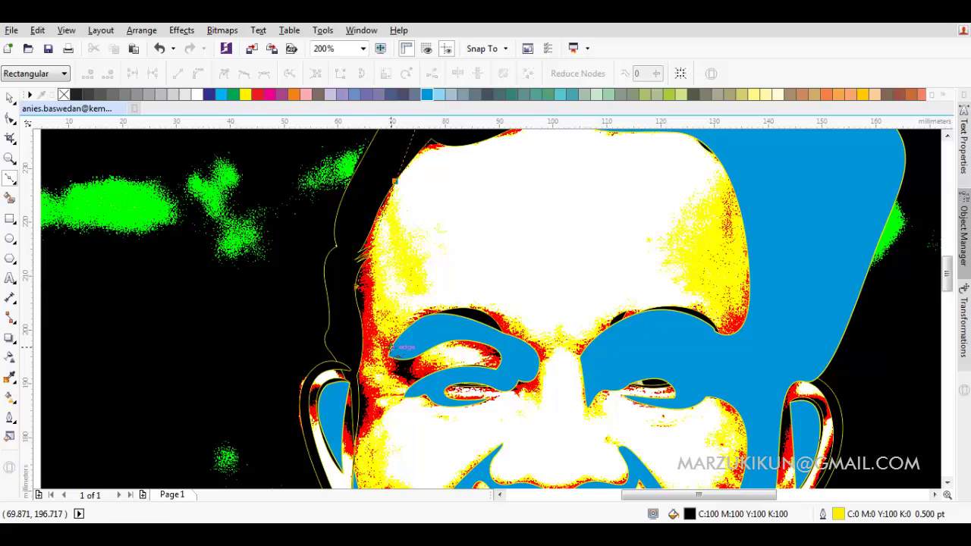
scroll(392, 348, up, 1)
scroll(338, 311, down, 1)
drag(374, 290, 408, 290)
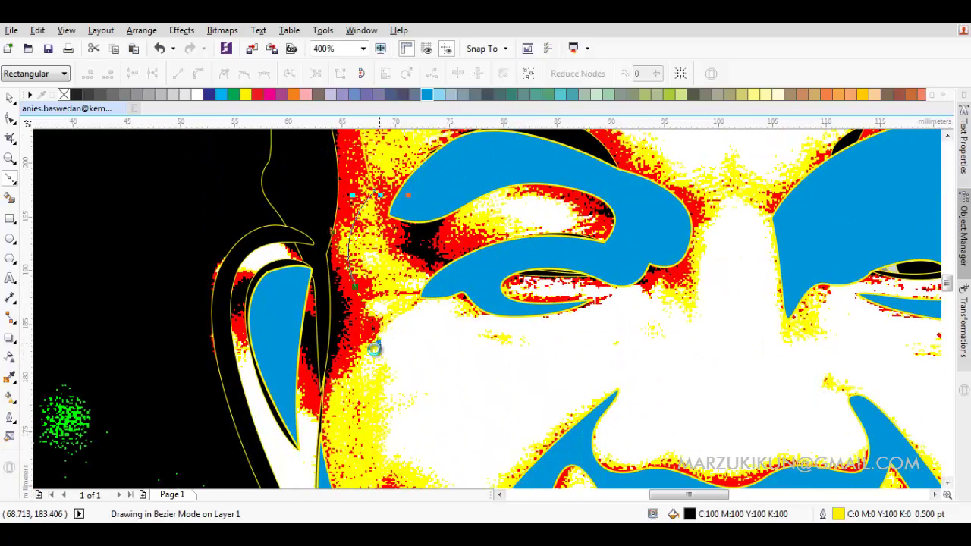
click(324, 356)
click(322, 448)
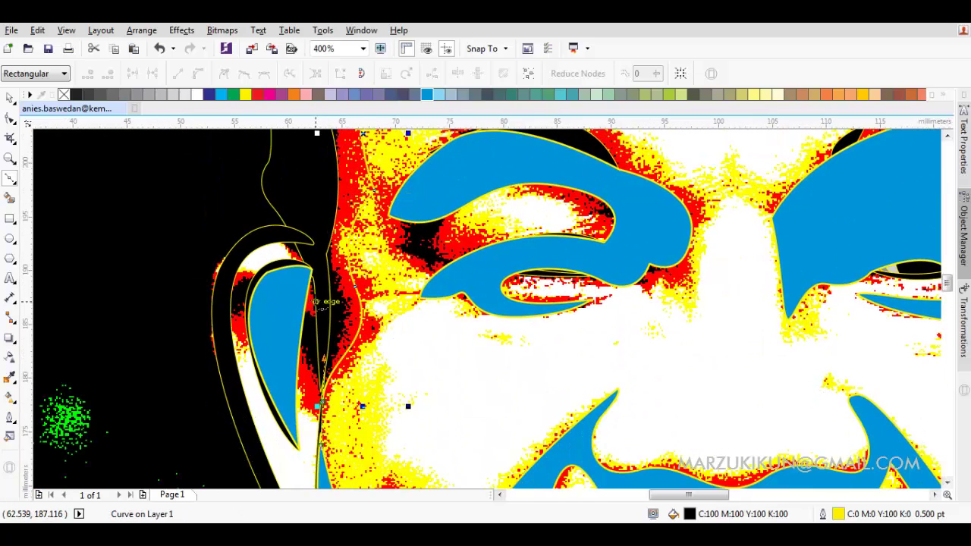
click(322, 303)
scroll(375, 248, down, 1)
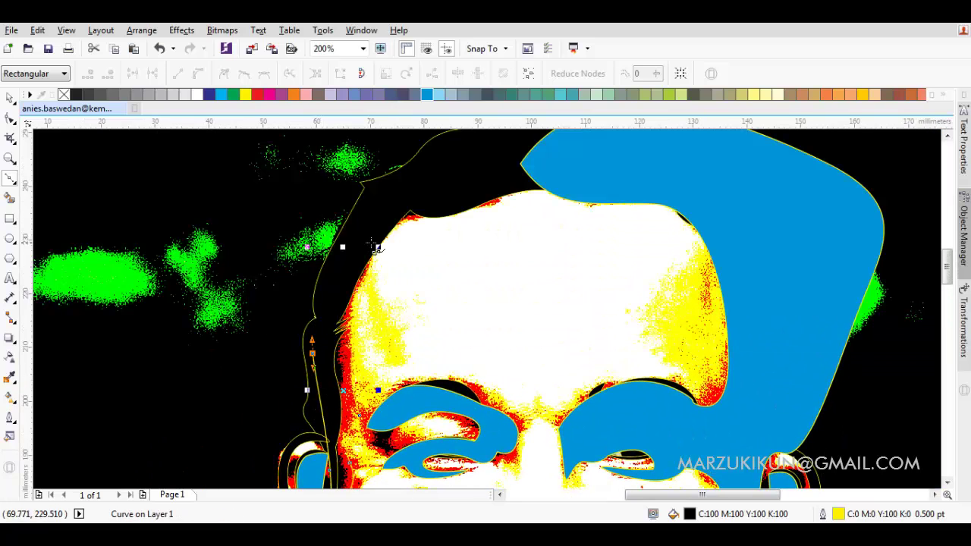
Step: Weld the left temple shadow to the blue face shadow
key(space)
shift+click(709, 182)
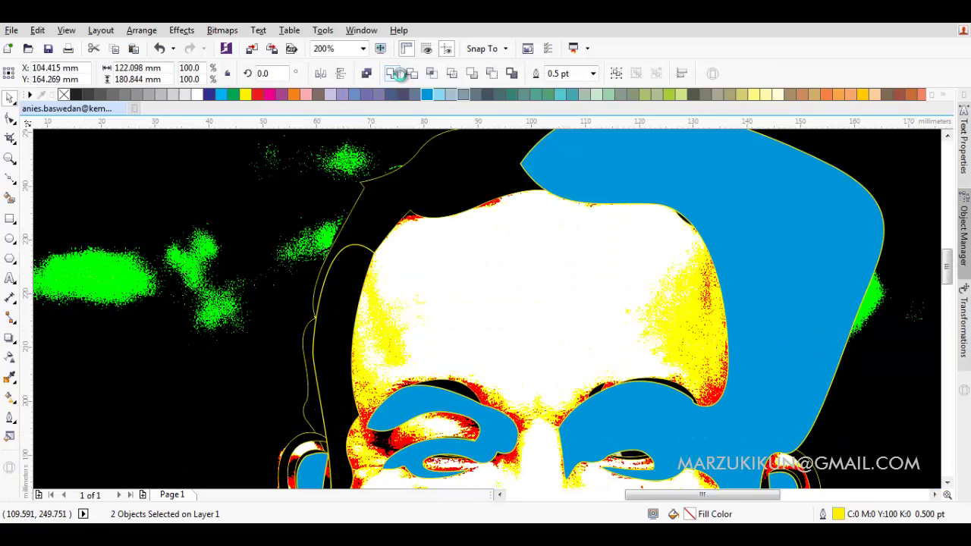
click(397, 74)
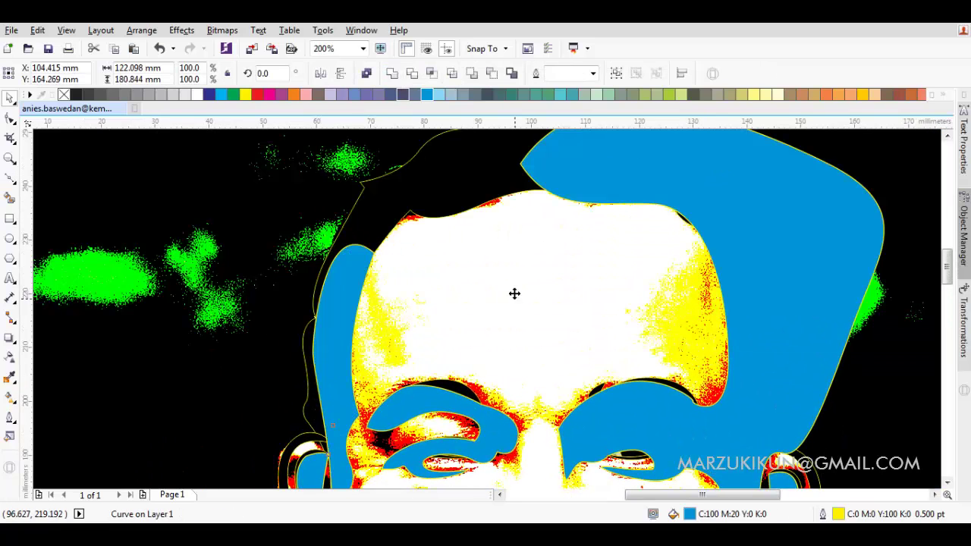
Step: Intersect the blue shadow with the face shape and delete the original blue curve
click(434, 74)
right_click(781, 219)
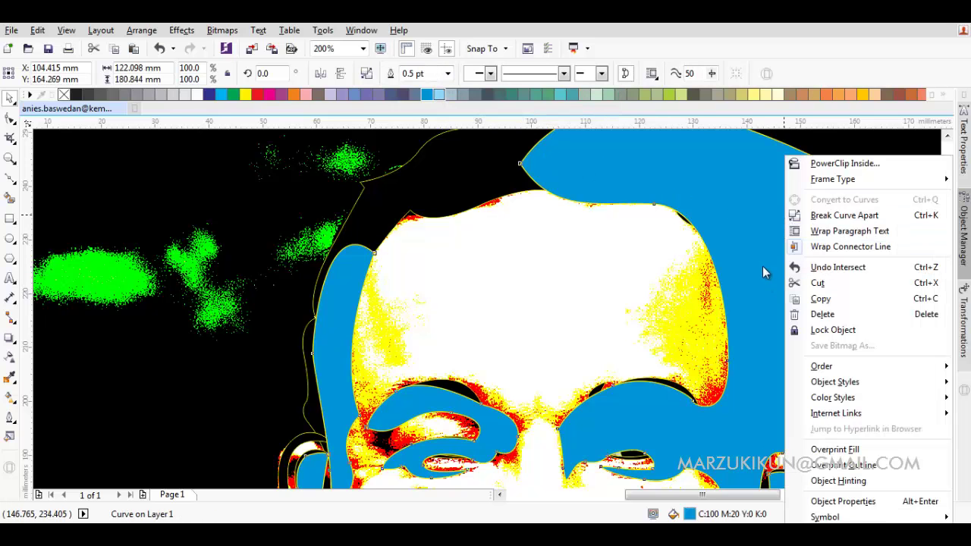
click(822, 314)
Step: Try a C:0 M:40 Y:60 K:0 peach fill on the intersected face shadow and undo it
scroll(809, 314, down, 2)
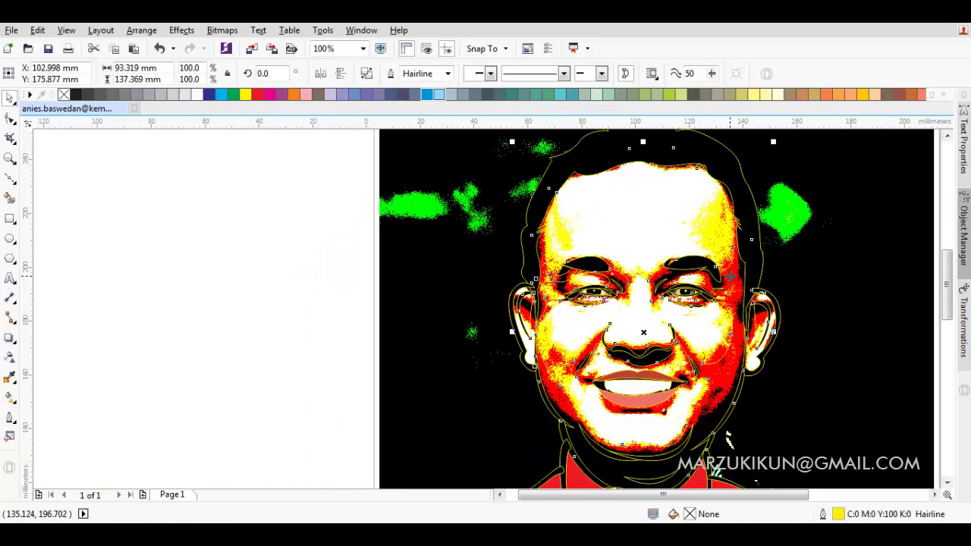
scroll(729, 282, up, 2)
scroll(730, 282, down, 2)
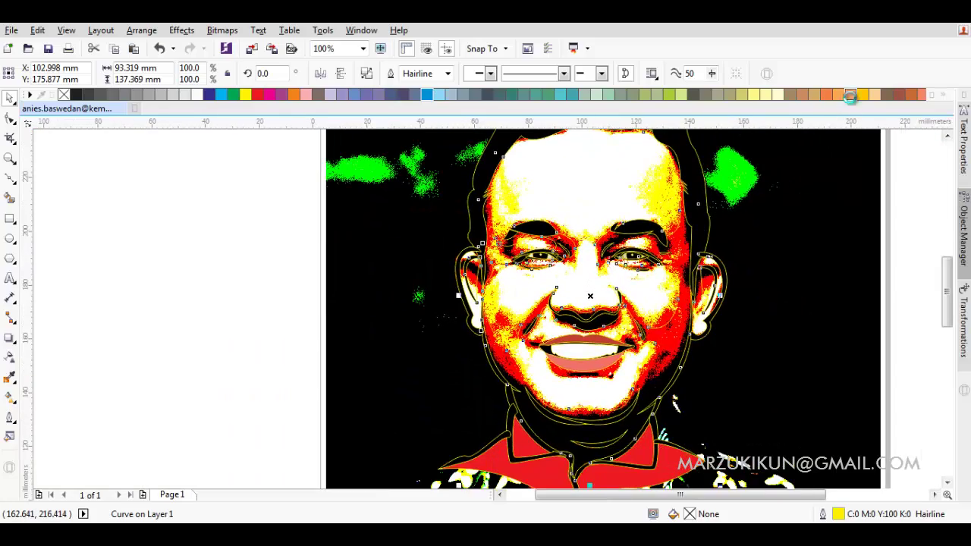
click(851, 96)
scroll(651, 251, up, 4)
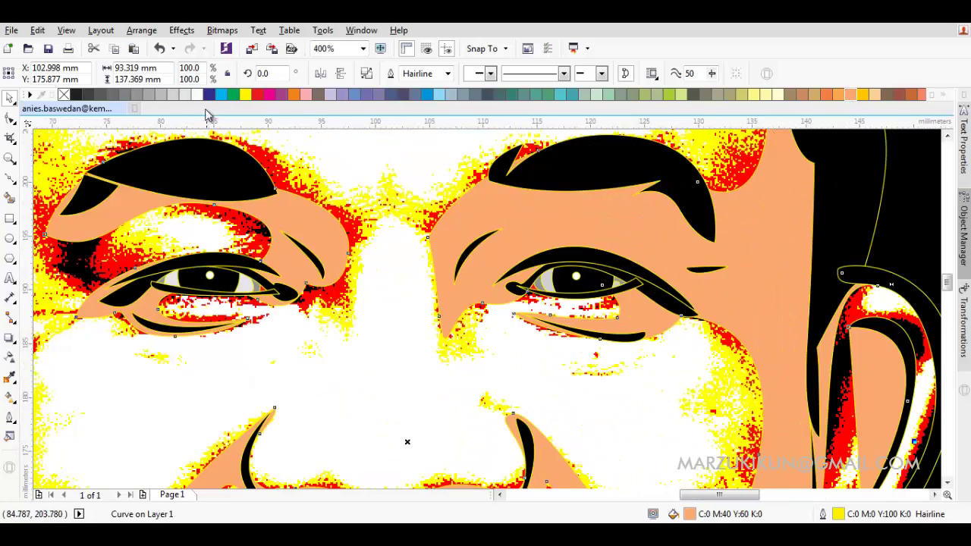
click(161, 50)
Step: Draw a closed teardrop shape over the right eye's upper lid highlight and reshape its outer end to follow the light area
scroll(610, 227, up, 2)
click(10, 179)
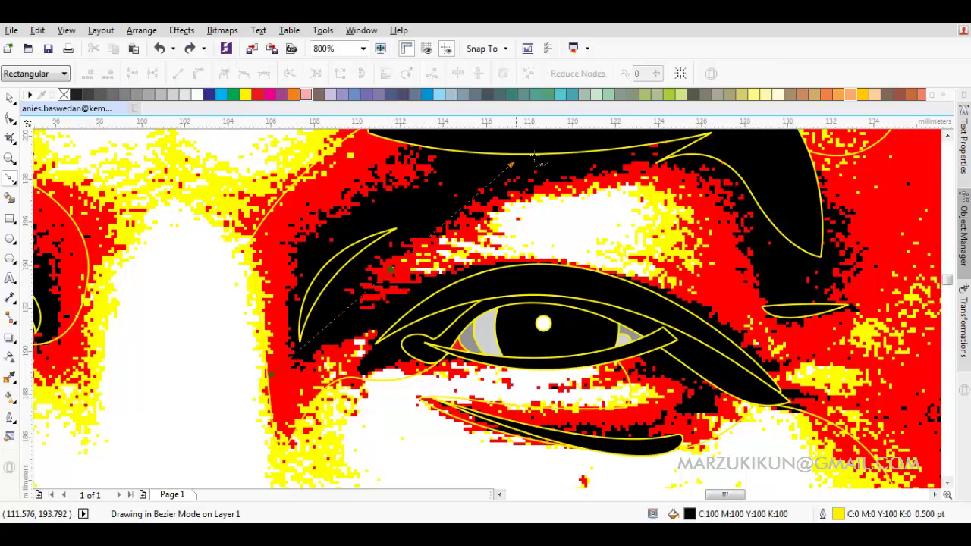
drag(390, 269, 622, 139)
drag(683, 276, 671, 322)
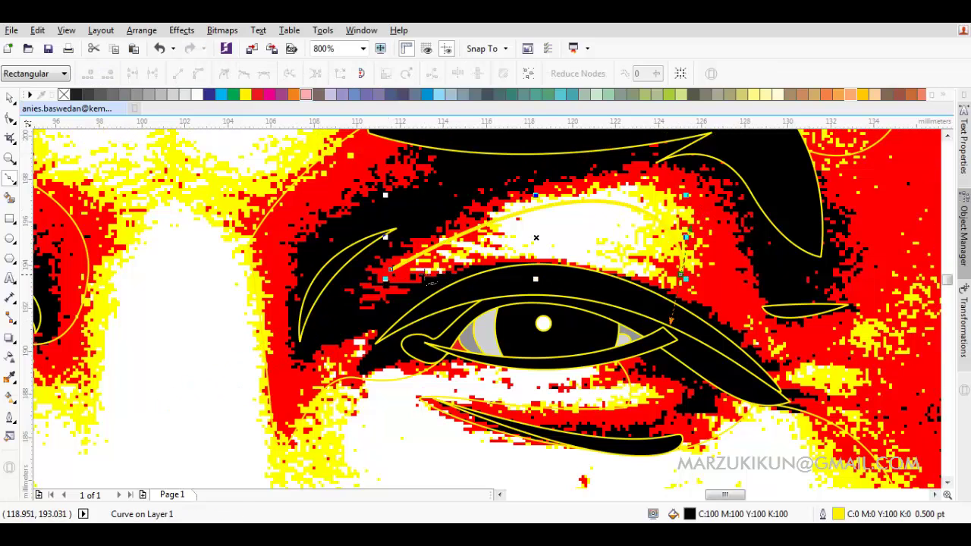
click(390, 269)
key(F10)
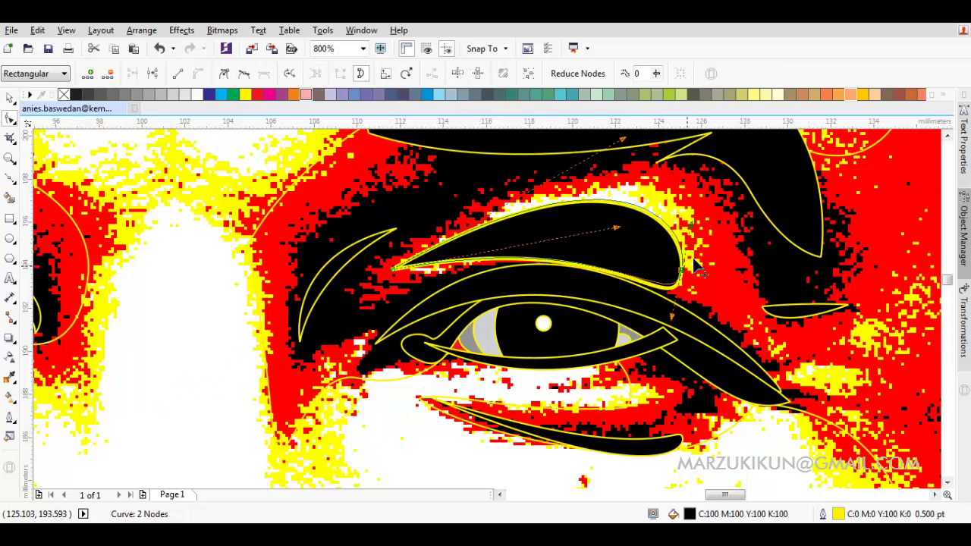
drag(682, 285, 699, 262)
Step: Cut the eyelid highlight shape out of the face shadow with Back Minus Front and remove the shadow's node beside the nose bridge
key(space)
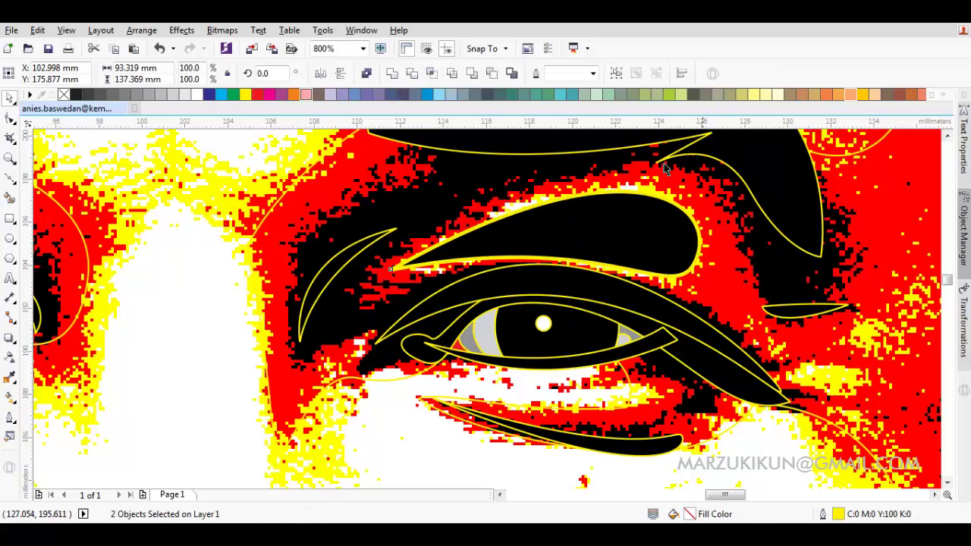
click(491, 74)
key(F10)
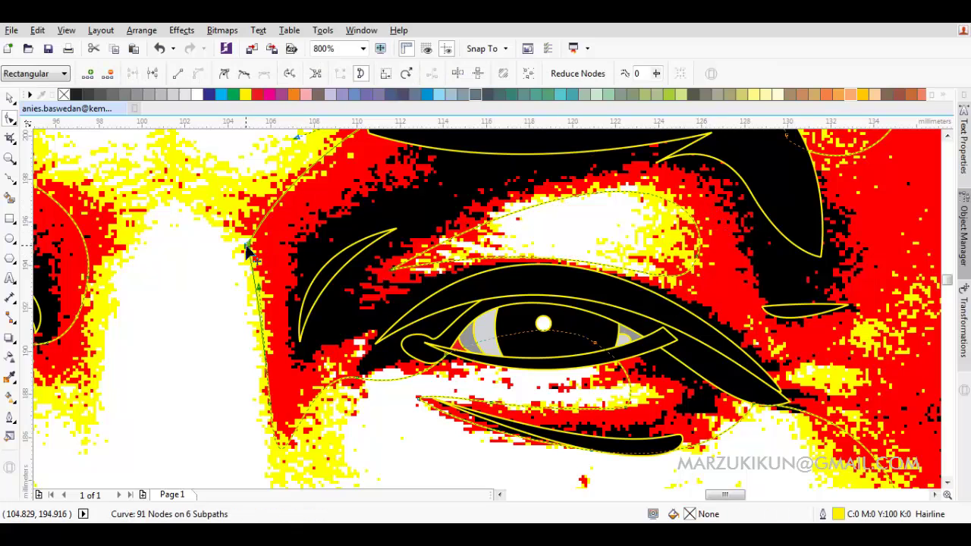
scroll(271, 272, down, 5)
Step: Fill the face shadow with orange, C:0 M:60 Y:95 K:0
key(space)
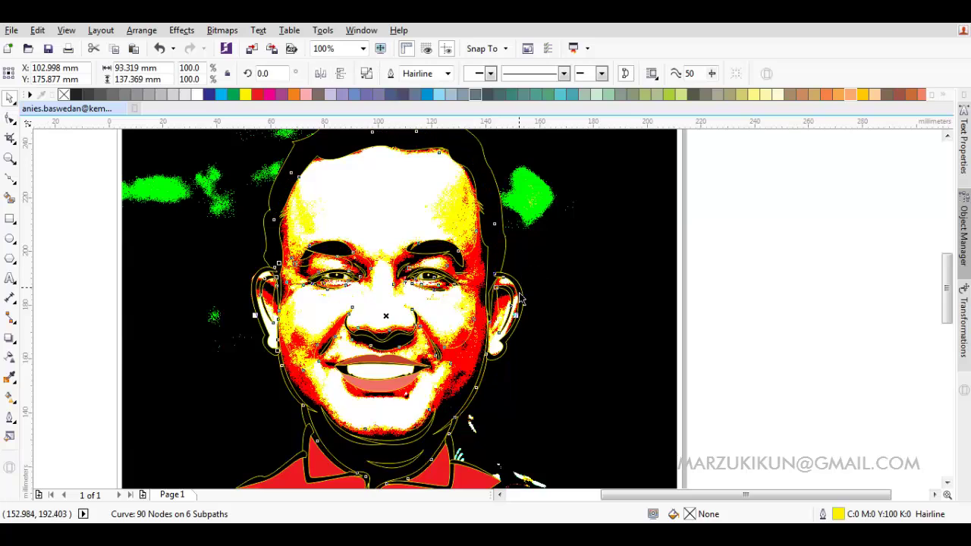
click(852, 96)
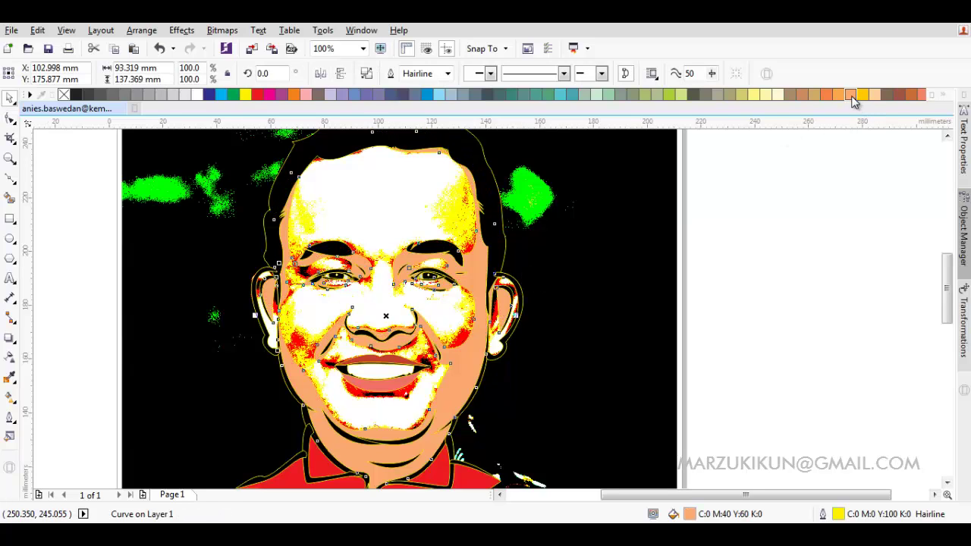
click(852, 96)
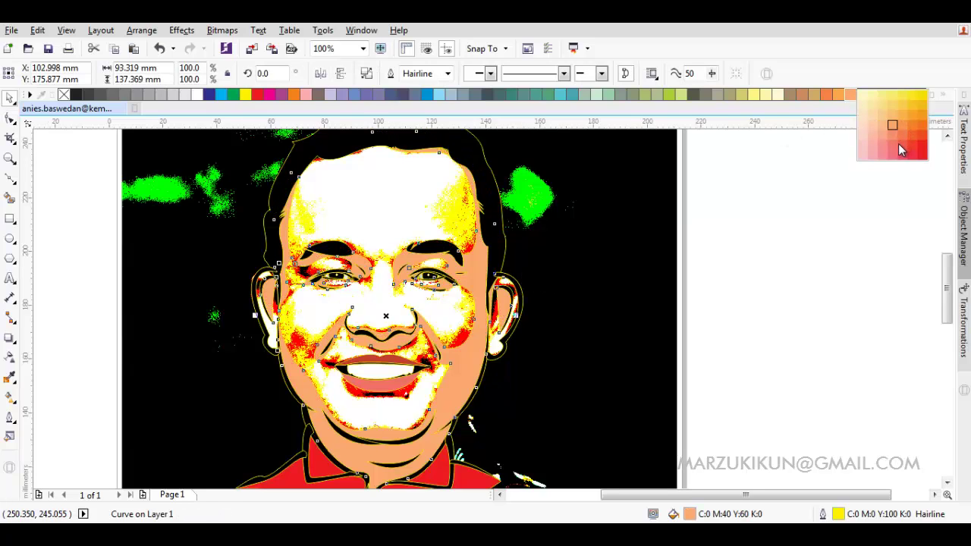
click(912, 124)
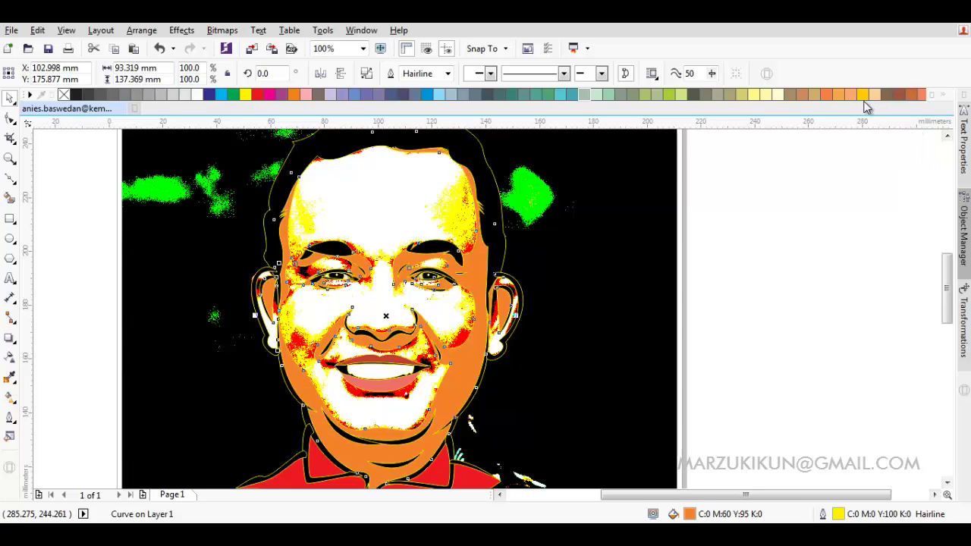
Step: Fill the base face and ear shape with peach and sample that peach with the Color Eyedropper
drag(700, 185, 402, 211)
key(i)
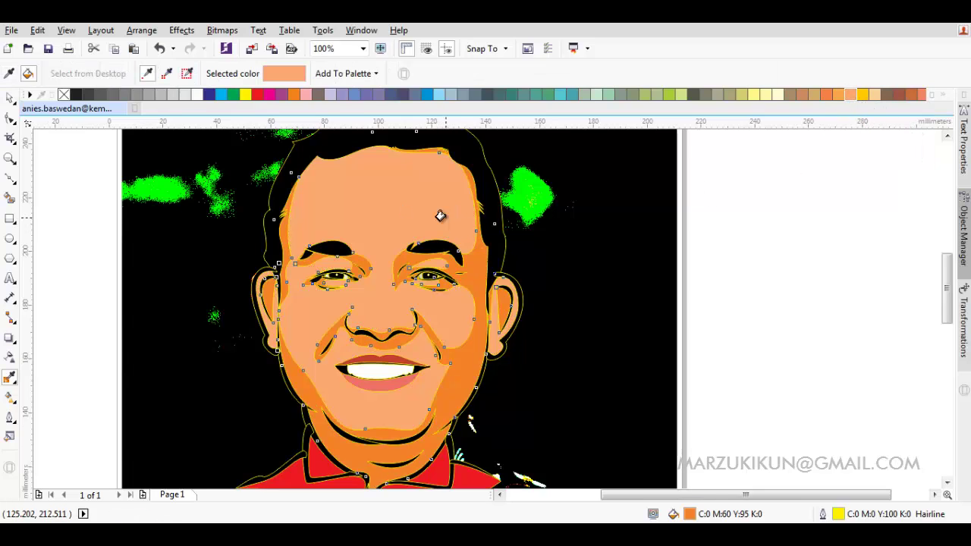
Step: Darken the sampled peach to a brown skin tone and apply it as the face shadow's fill
double_click(703, 519)
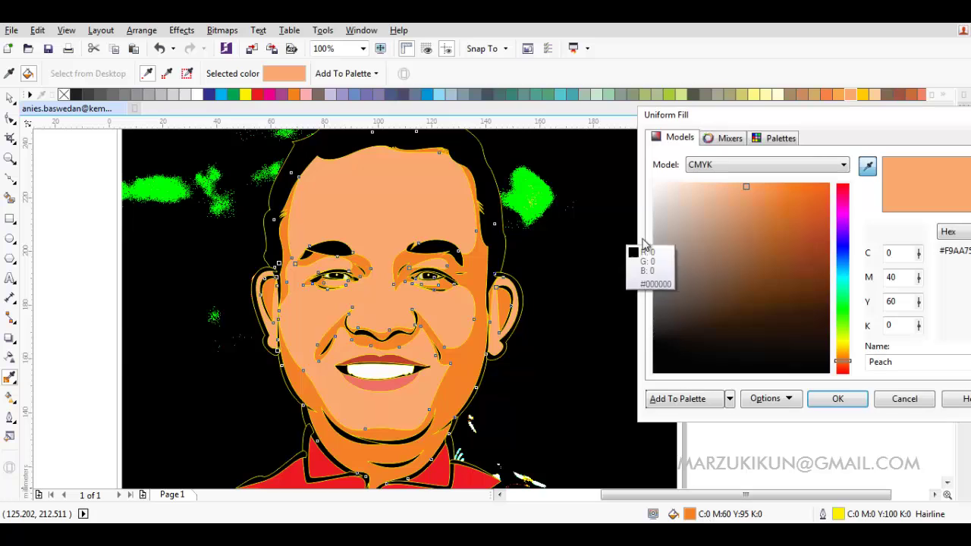
drag(752, 192, 758, 210)
key(Return)
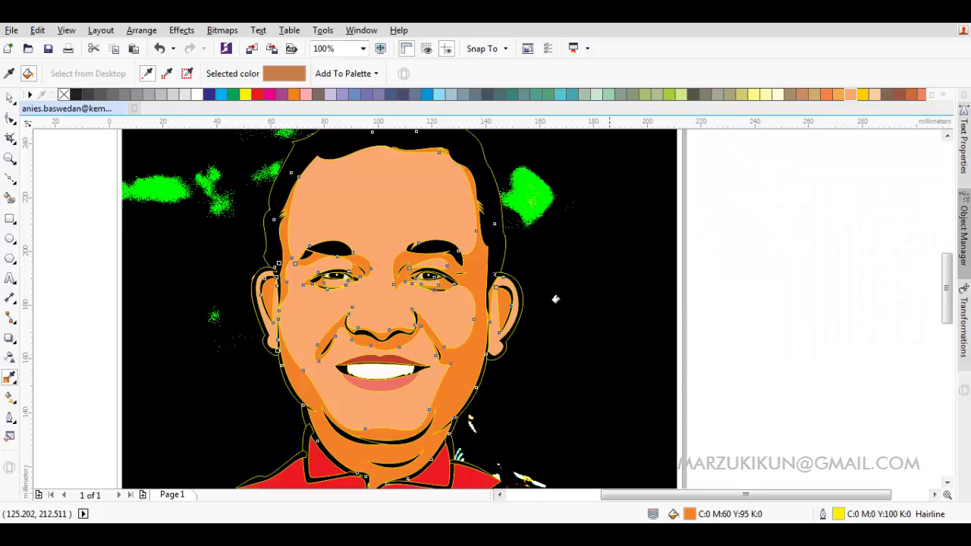
click(452, 371)
key(space)
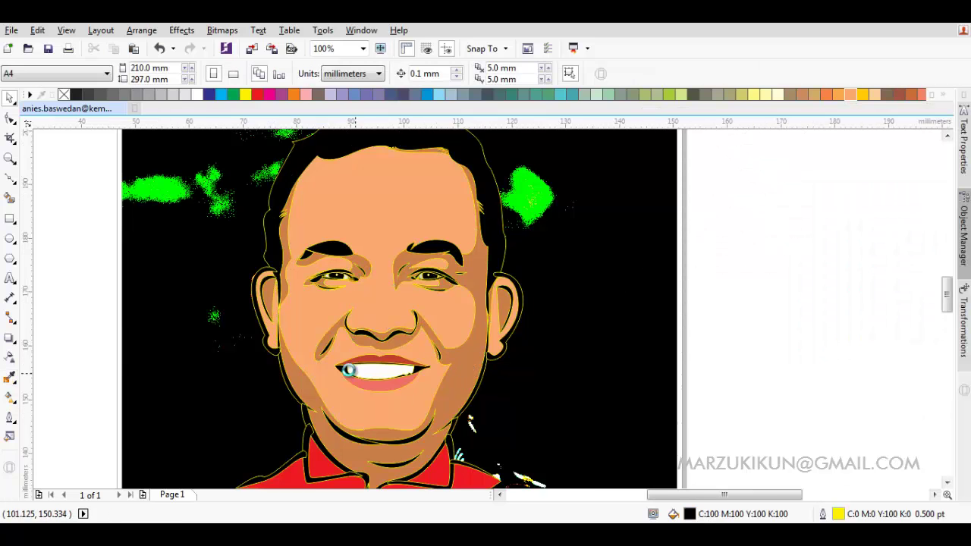
Step: Draw a thin crescent-shaped shadow just below the lower lip and weld it to the face shadow
scroll(379, 372, up, 3)
key(space)
click(495, 392)
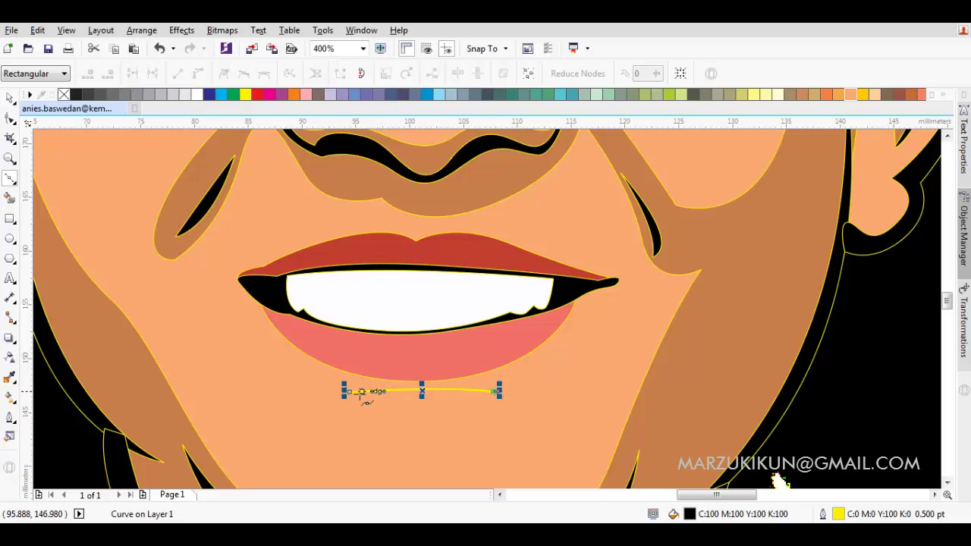
drag(349, 392, 386, 364)
key(space)
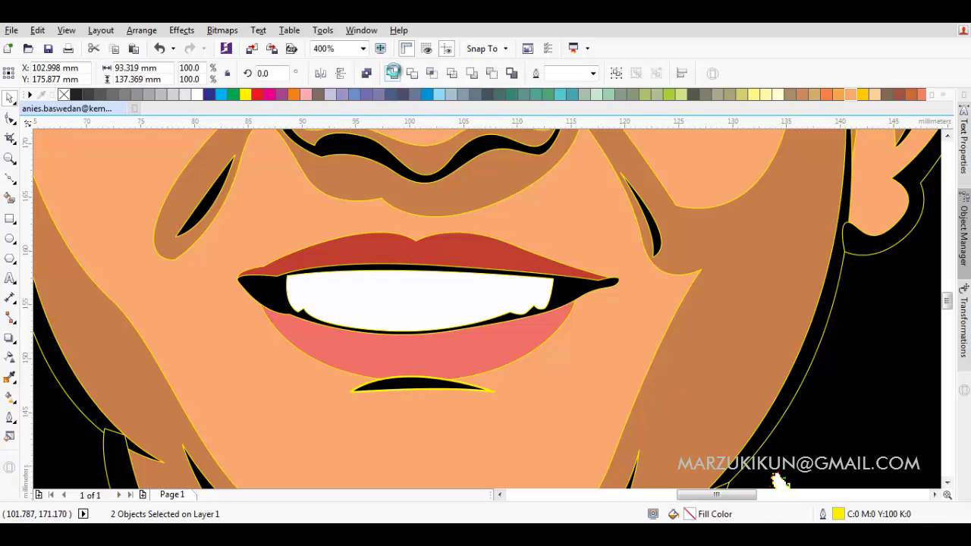
Step: Remove the yellow outlines from all traced shapes of the portrait
key(Escape)
key(ctrl+a)
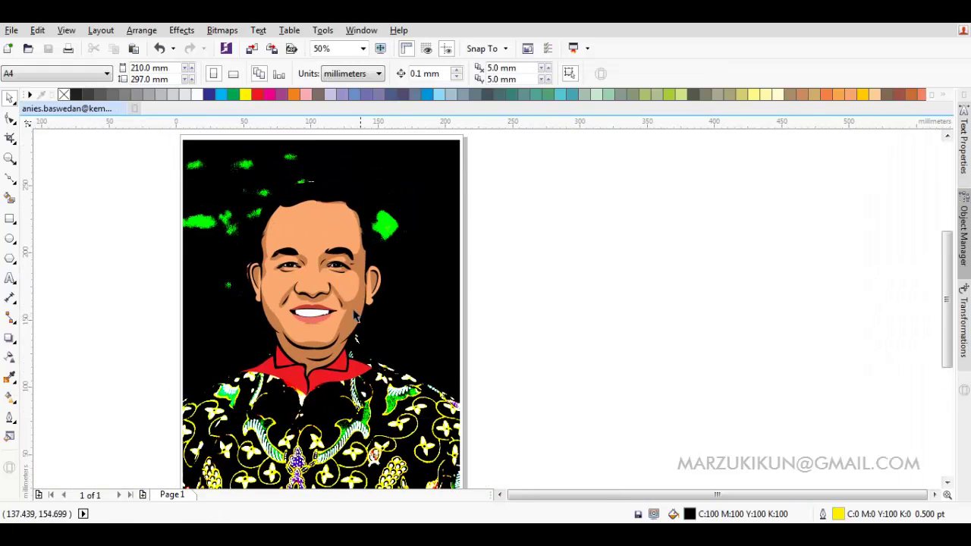
scroll(354, 303, up, 3)
scroll(429, 369, down, 3)
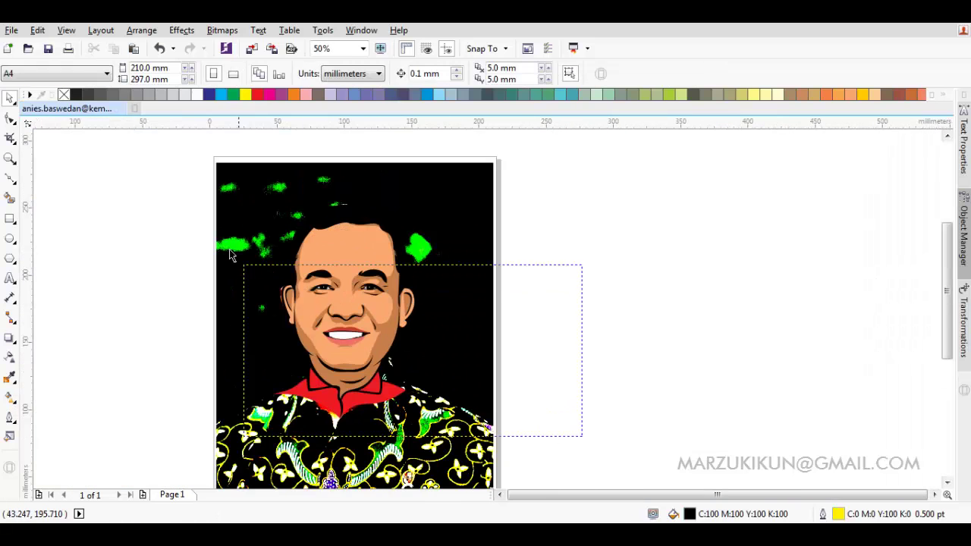
Step: Select the whole traced portrait, move it beside the photo to check it on white, and undo the move
drag(232, 256, 207, 165)
drag(467, 323, 781, 336)
scroll(766, 322, up, 2)
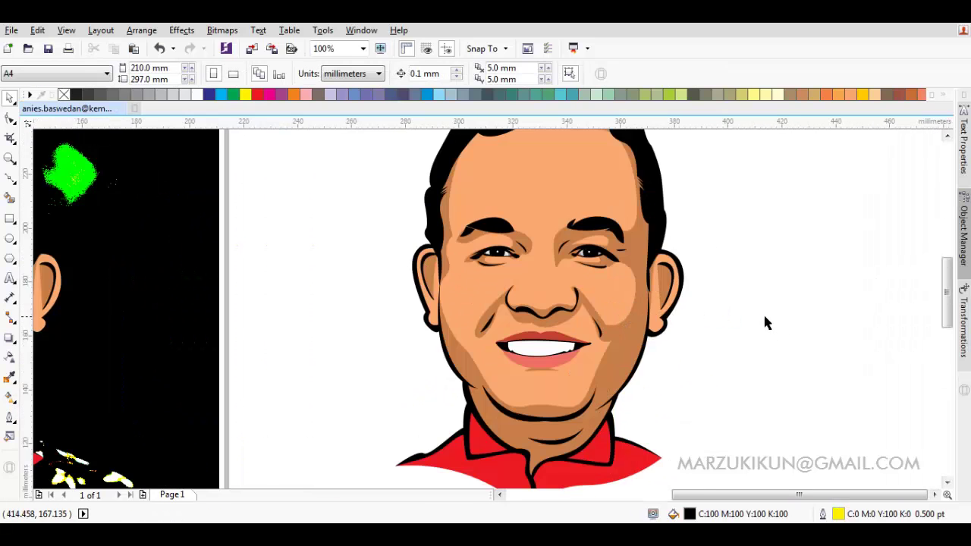
scroll(765, 322, down, 2)
key(ctrl+z)
Step: Start a curved Pen outline for the mouth-corner shadow, from the upper lip around the left mouth corner
scroll(364, 322, up, 4)
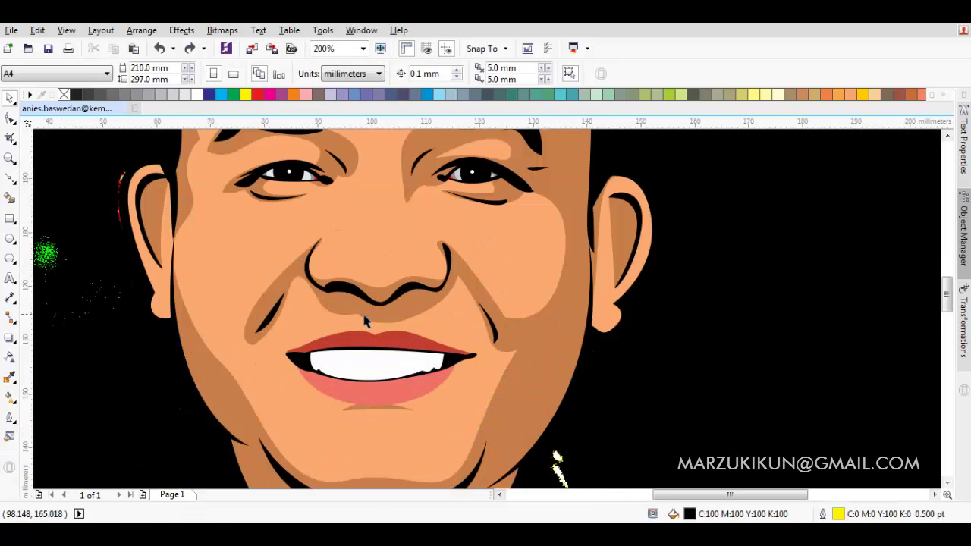
scroll(364, 320, up, 3)
key(F5)
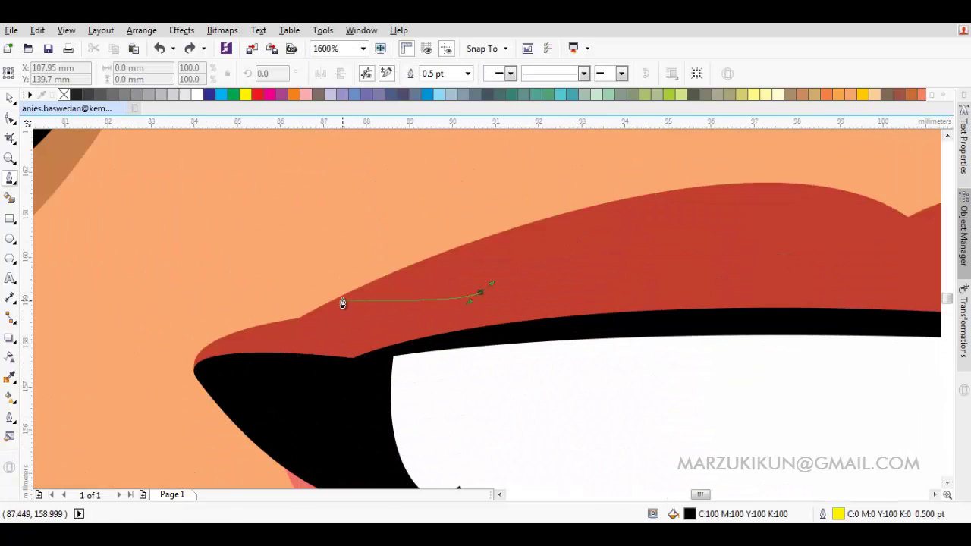
drag(340, 297, 256, 349)
drag(260, 282, 203, 355)
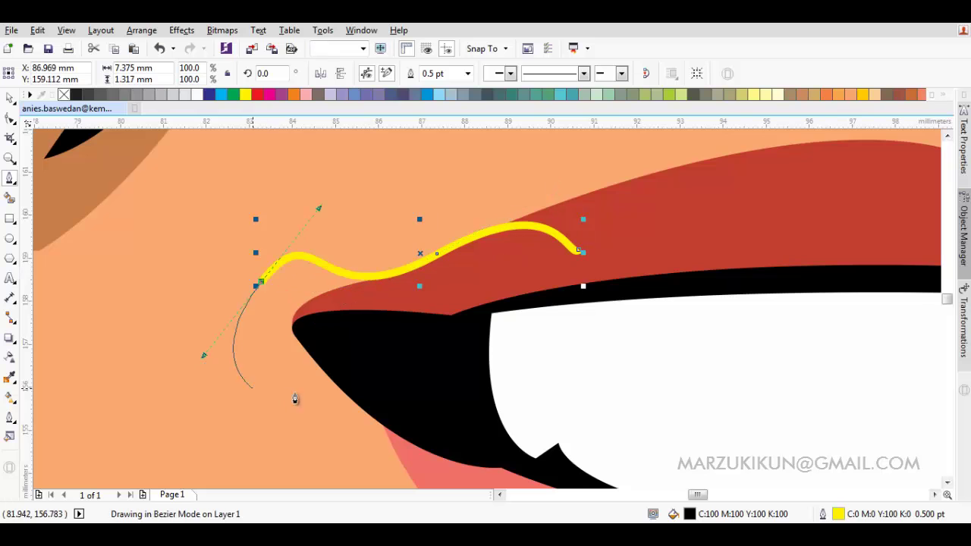
scroll(387, 415, down, 2)
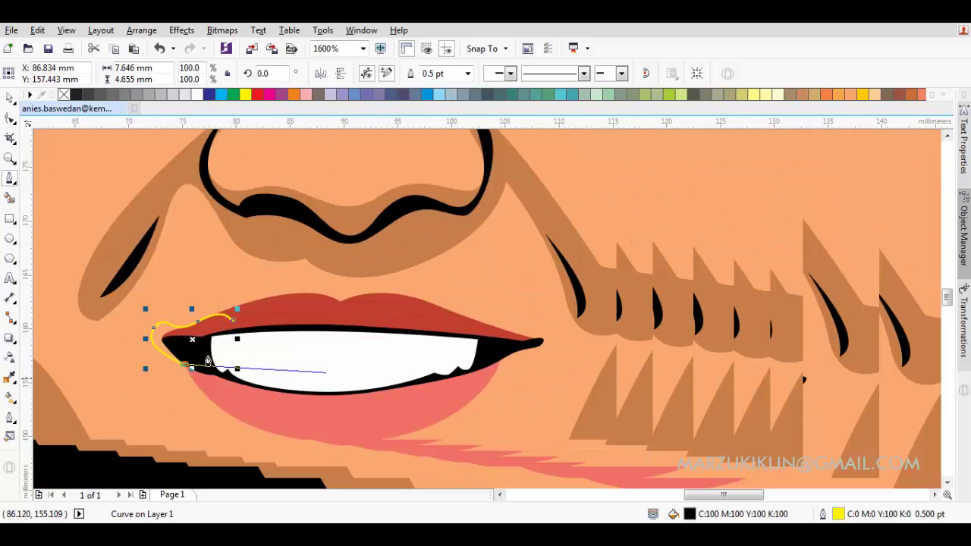
Step: Continue the outline across the teeth and around the right mouth corner, close it and weld it to the face shadow
scroll(342, 342, up, 2)
drag(366, 338, 467, 247)
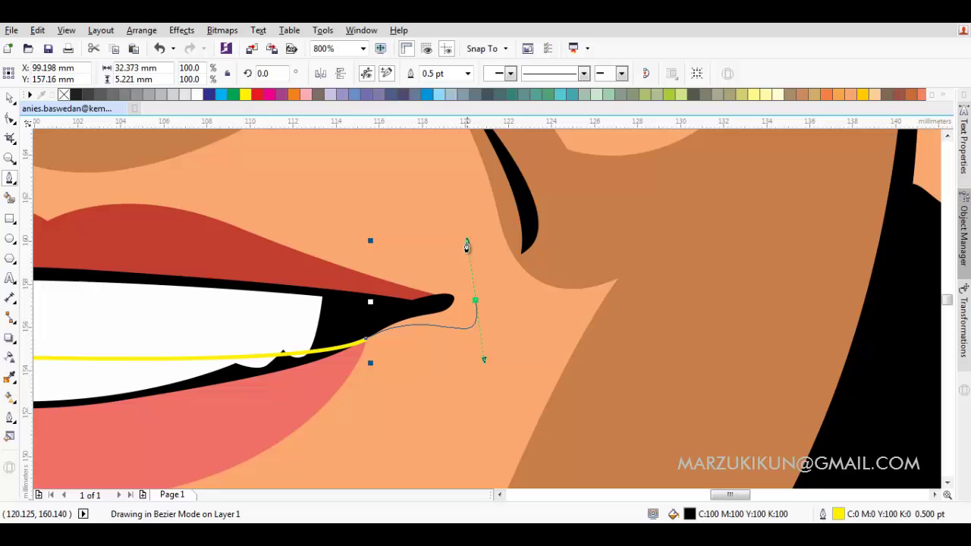
click(427, 250)
drag(394, 283, 336, 266)
scroll(297, 277, down, 2)
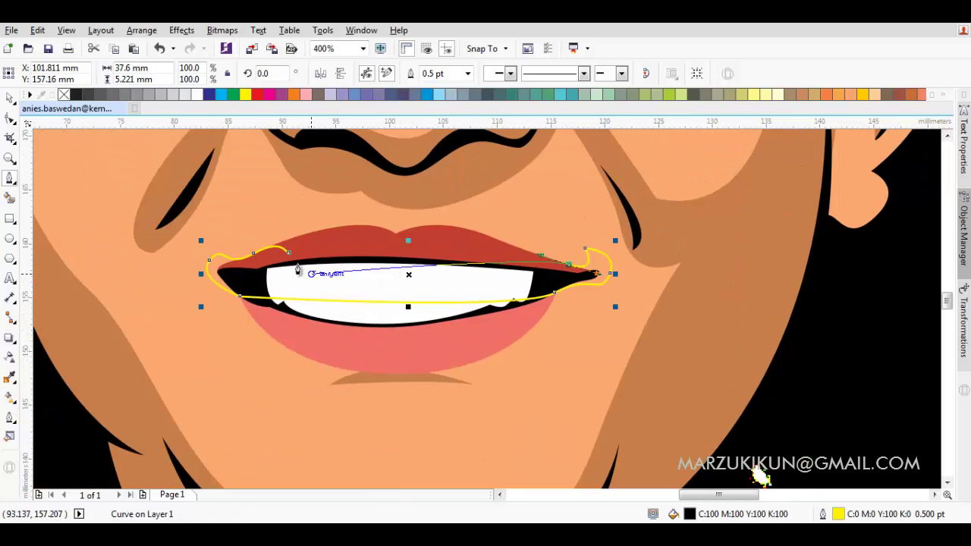
click(289, 256)
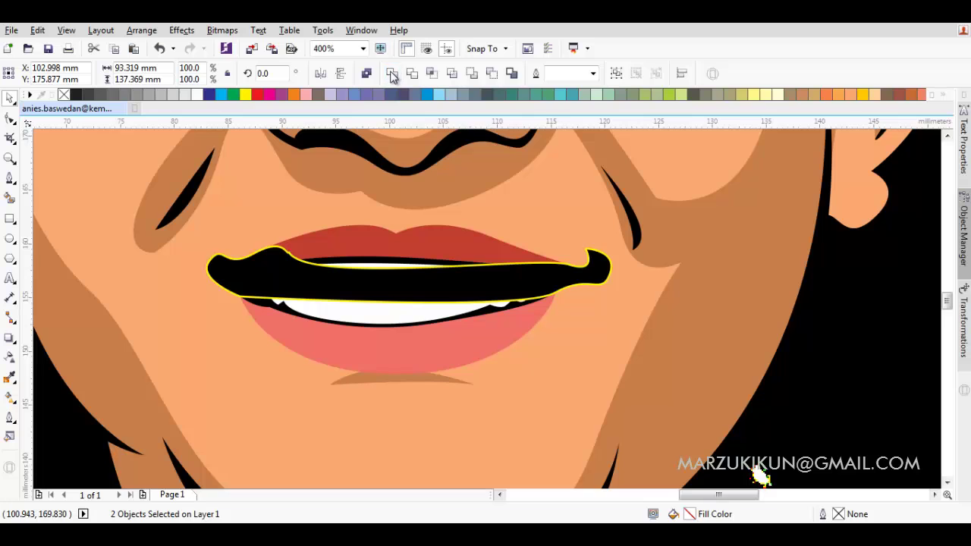
click(392, 72)
scroll(479, 331, down, 3)
scroll(480, 332, up, 1)
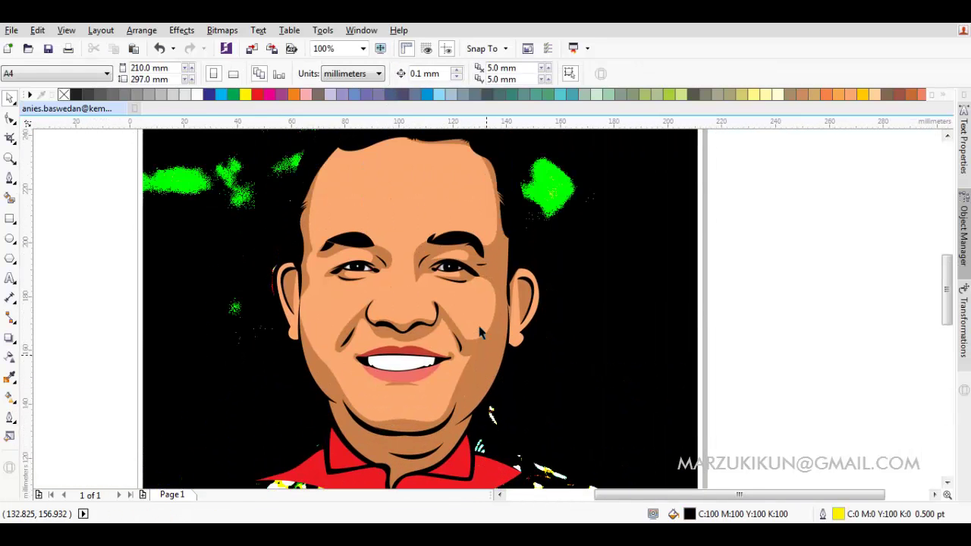
Step: Move the face shadow's node on the left cheek slightly inward toward the mouth
scroll(479, 331, up, 1)
scroll(401, 372, left, 4)
click(380, 380)
key(F10)
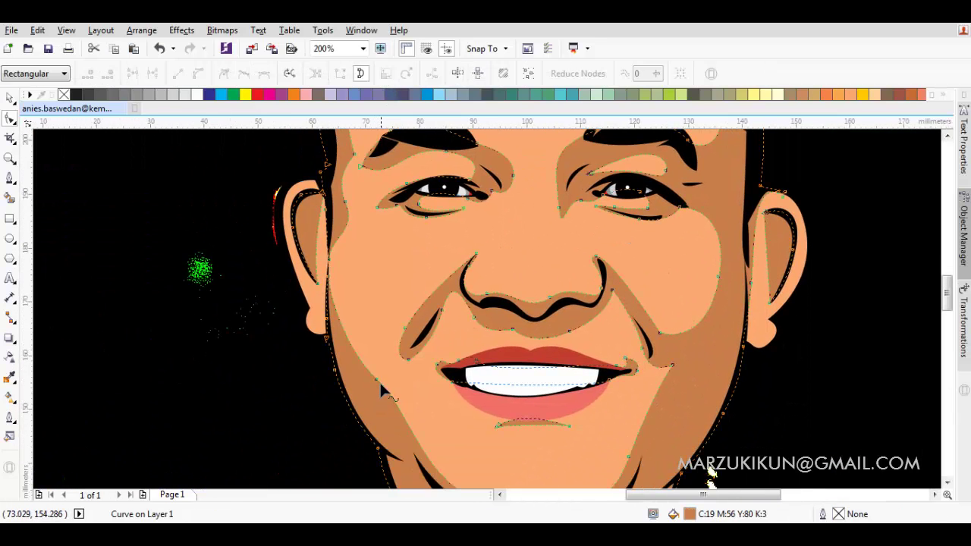
drag(377, 377, 378, 301)
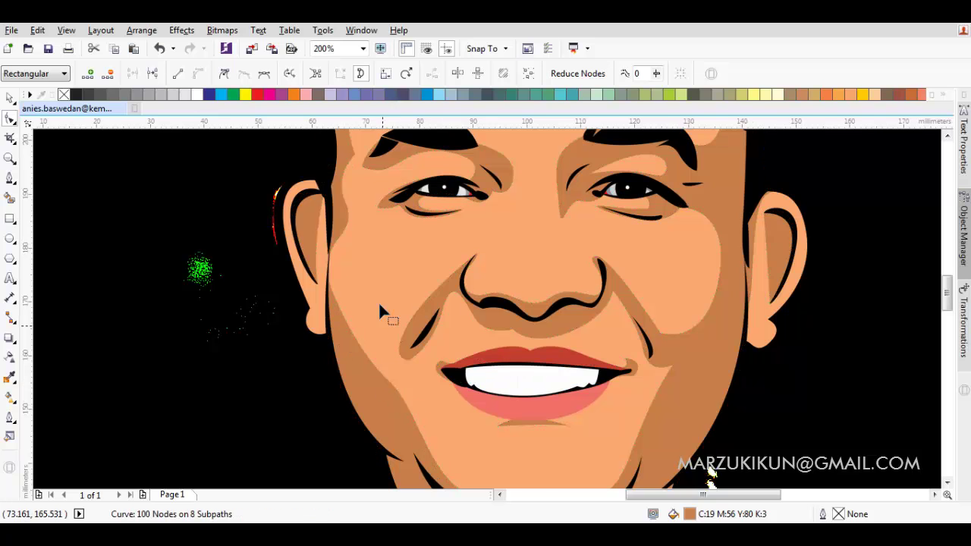
right_click(379, 307)
click(425, 141)
right_click(377, 242)
click(359, 364)
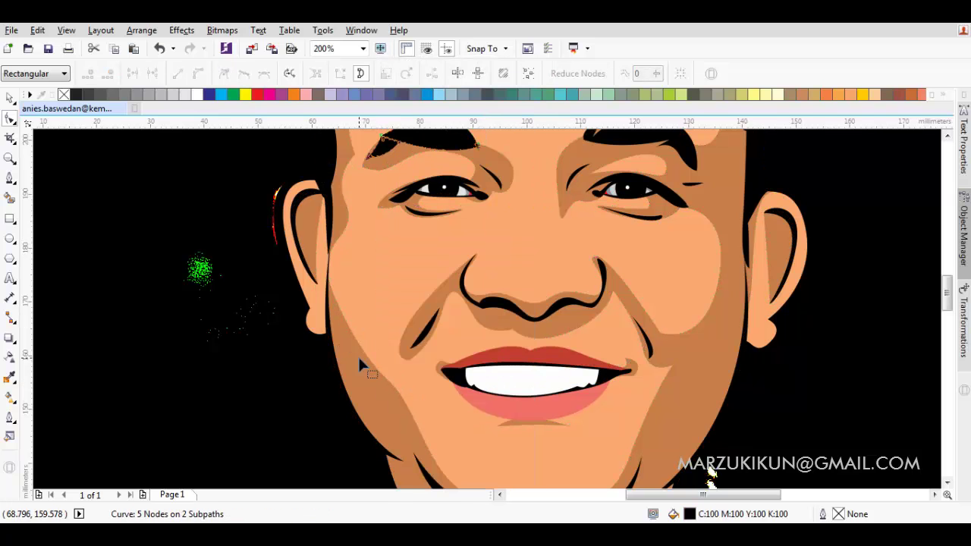
right_click(359, 365)
Step: Adjust the cheek node's curve handle so the face shadow's edge runs smoothly down to the jaw
click(357, 398)
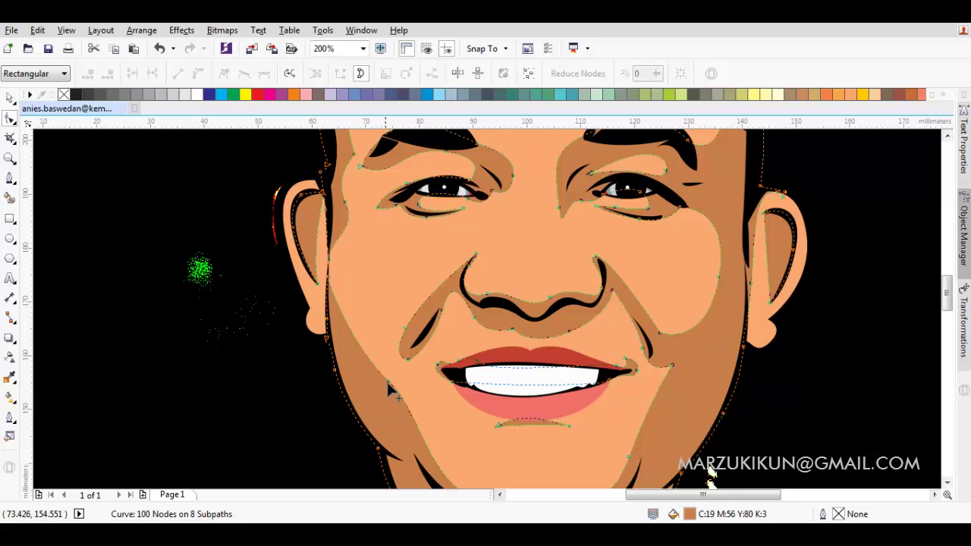
drag(425, 445, 425, 442)
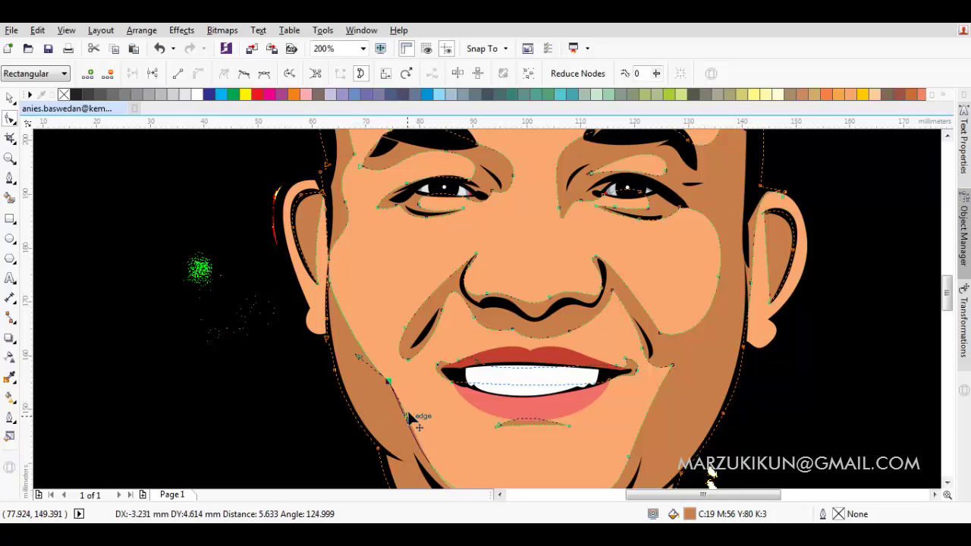
scroll(414, 324, down, 5)
key(space)
key(Escape)
Step: Fine-tune the peach fill of the base face and ear shape to a slightly different shade
scroll(462, 379, down, 4)
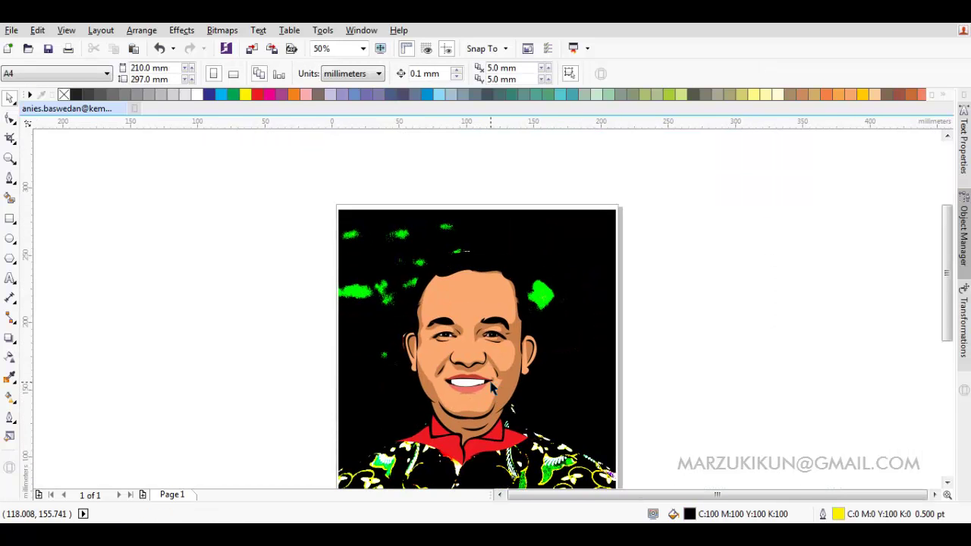
scroll(492, 386, up, 2)
scroll(499, 401, down, 2)
scroll(581, 319, up, 1)
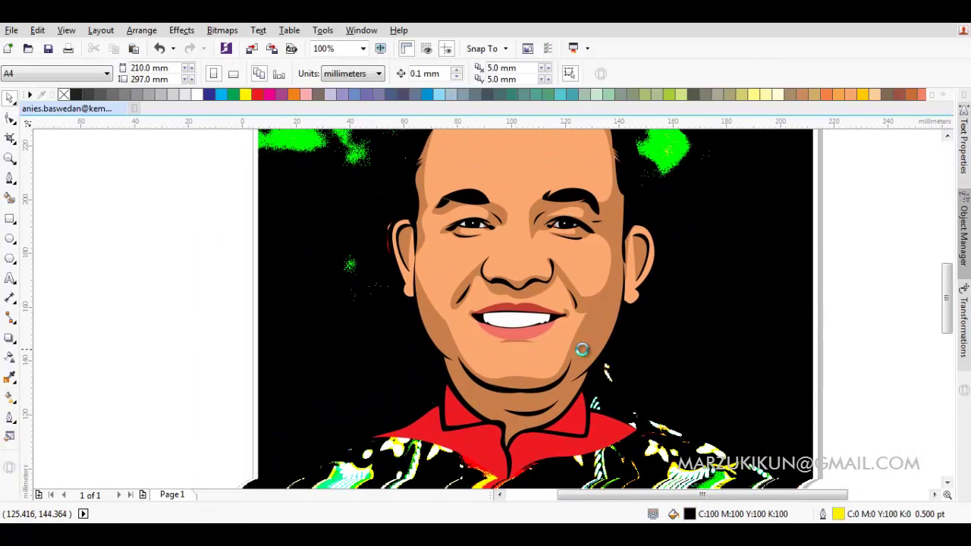
scroll(581, 349, up, 2)
scroll(599, 317, up, 2)
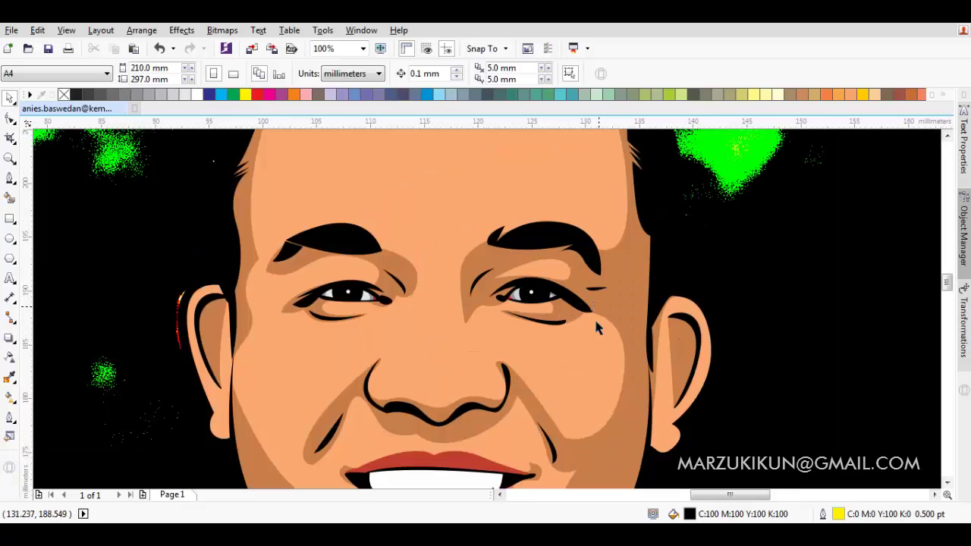
click(643, 423)
double_click(713, 516)
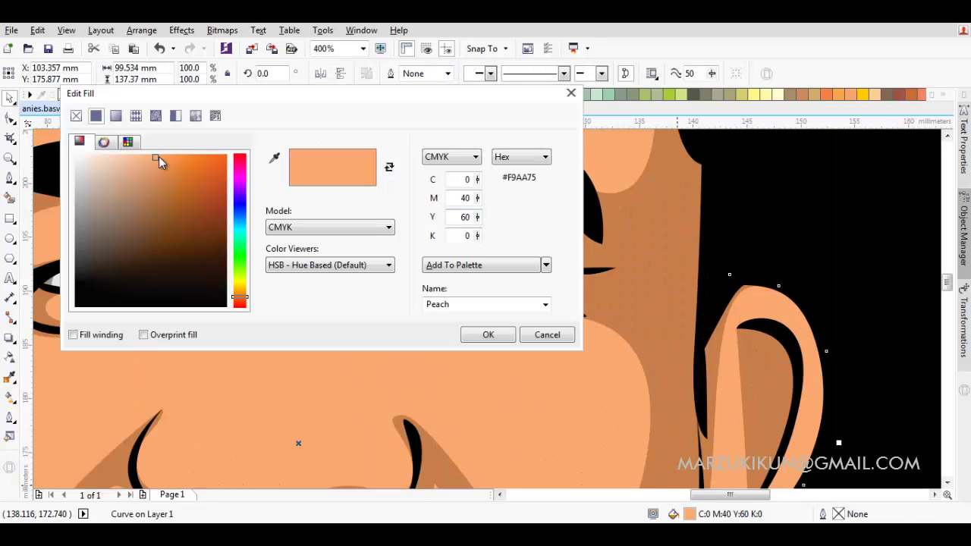
key(Return)
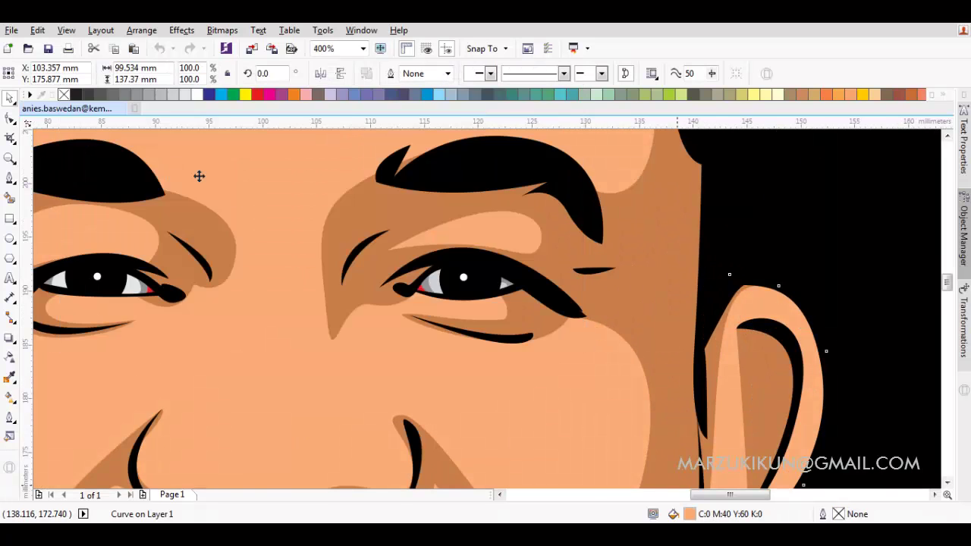
scroll(473, 300, down, 2)
click(786, 394)
Step: Start a curved Pen outline for the red shirt's shadow, crossing the left shoulder and rising over the left collar flap
scroll(771, 388, down, 2)
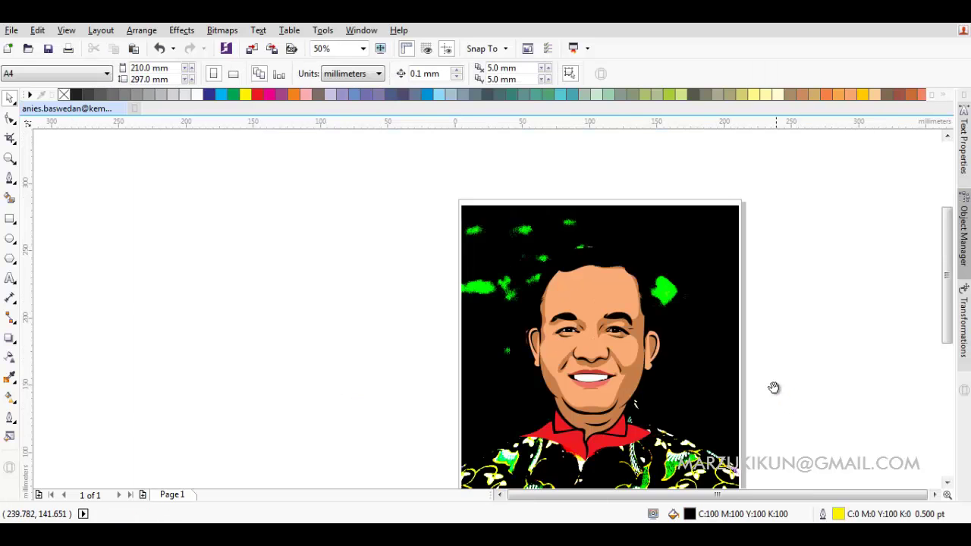
scroll(552, 296, up, 2)
scroll(552, 296, up, 2)
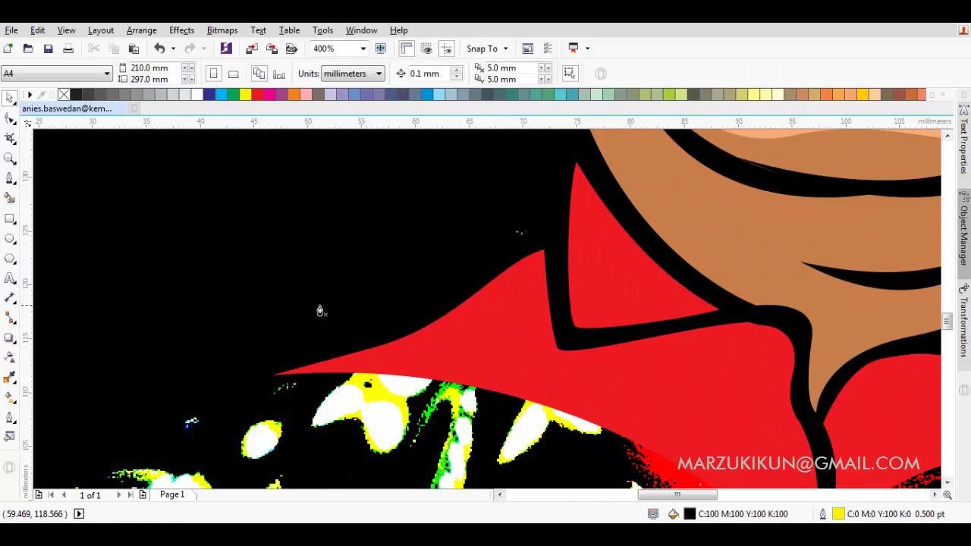
key(F5)
drag(282, 296, 364, 364)
click(535, 282)
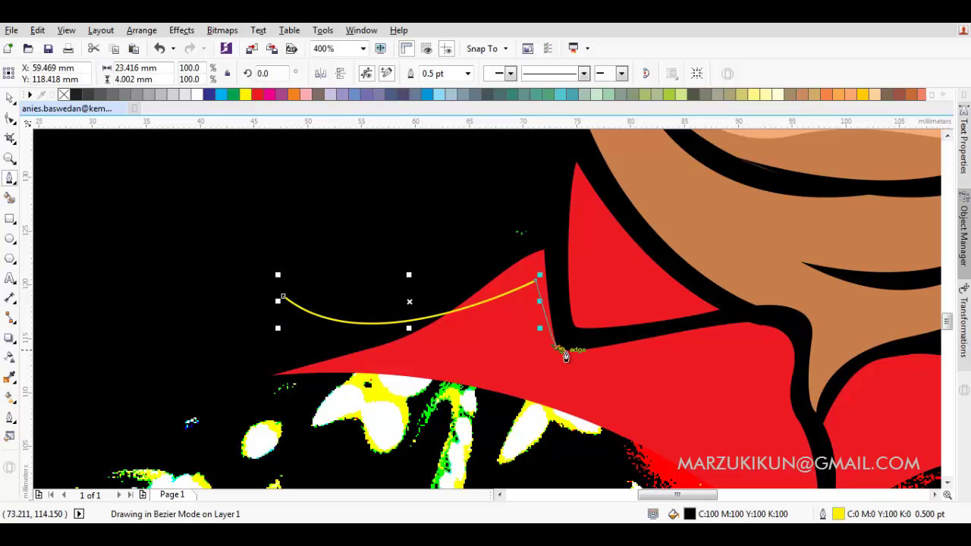
click(556, 349)
drag(584, 190, 611, 176)
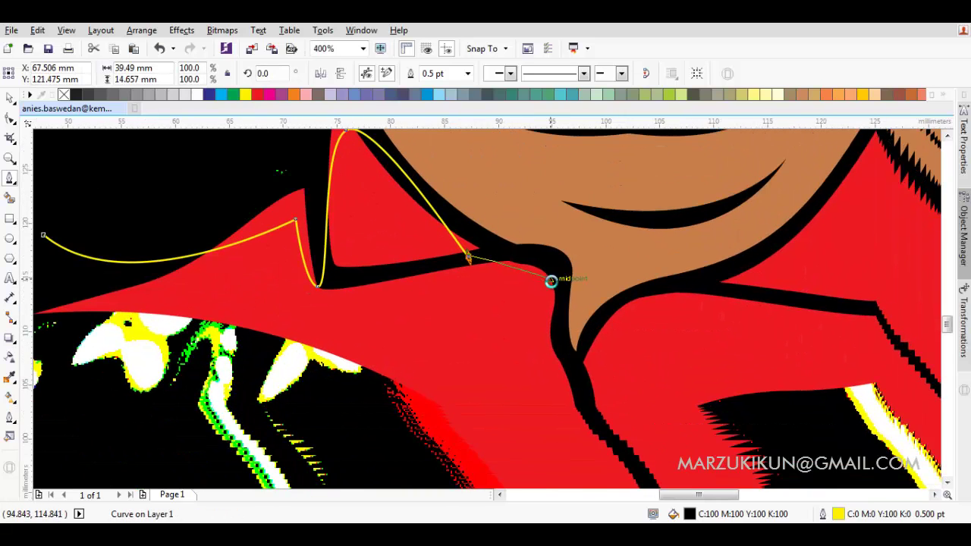
Step: Continue the shirt shadow outline down to the collar opening and along the underside of the right collar flap
drag(468, 258, 549, 392)
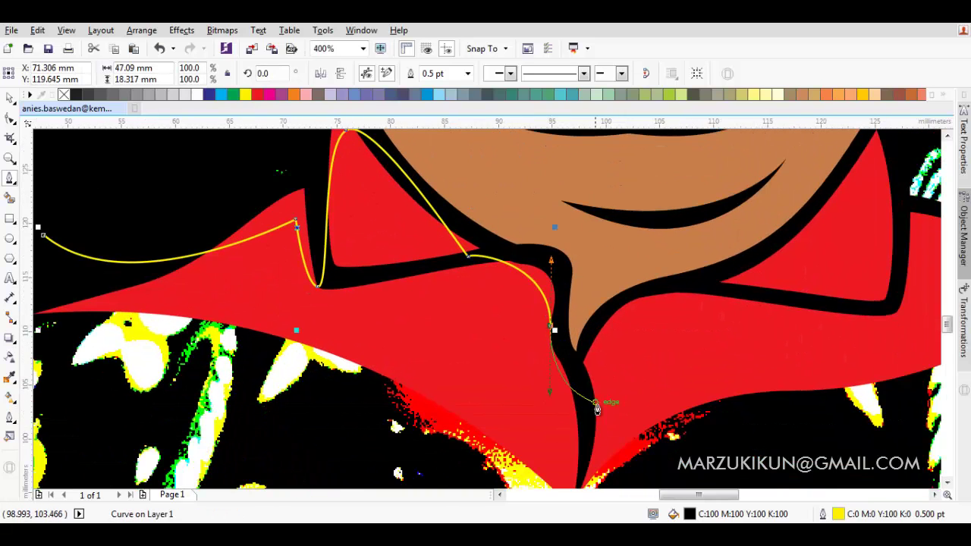
click(552, 322)
click(590, 377)
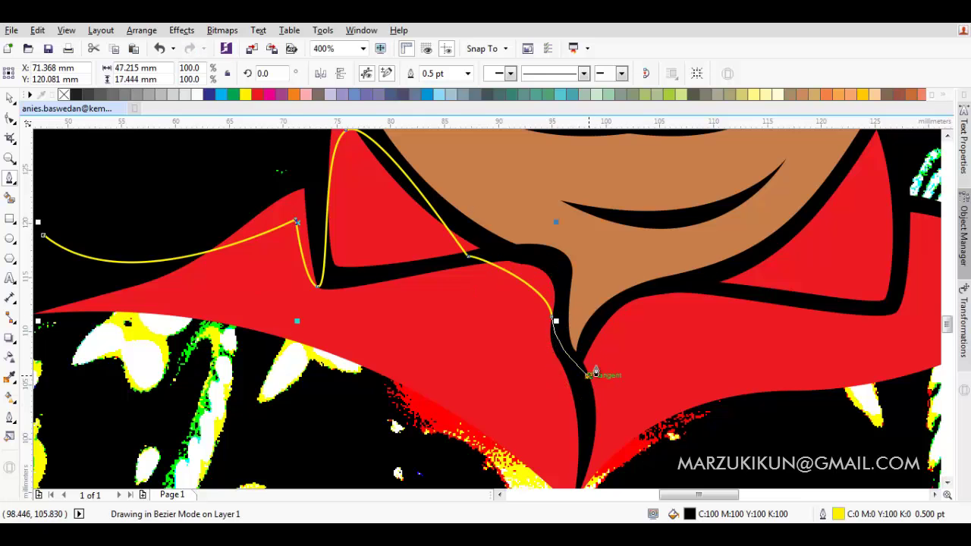
drag(611, 332, 795, 301)
drag(699, 341, 628, 336)
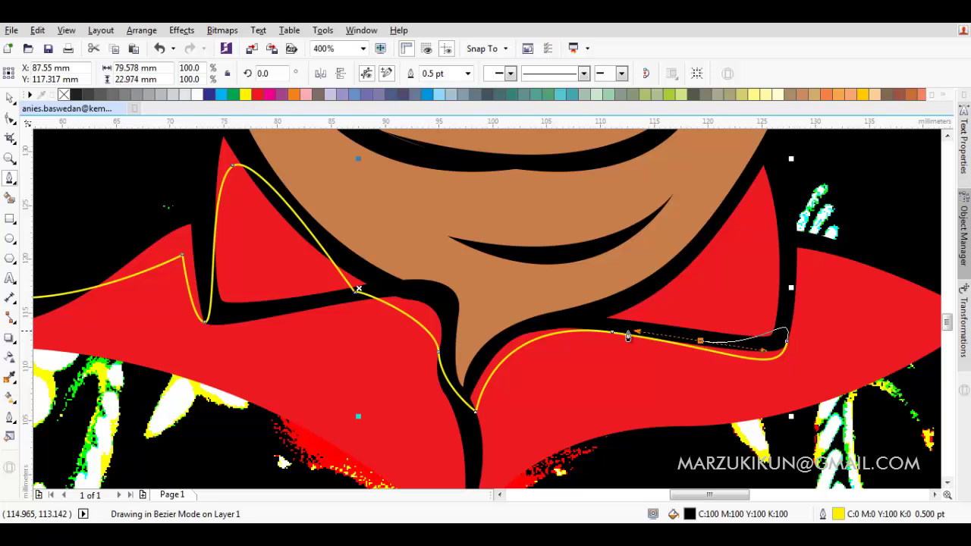
Step: Carry the shadow outline over the right collar flap and shoulder, and close it with a curve above the shirt
drag(646, 284, 691, 276)
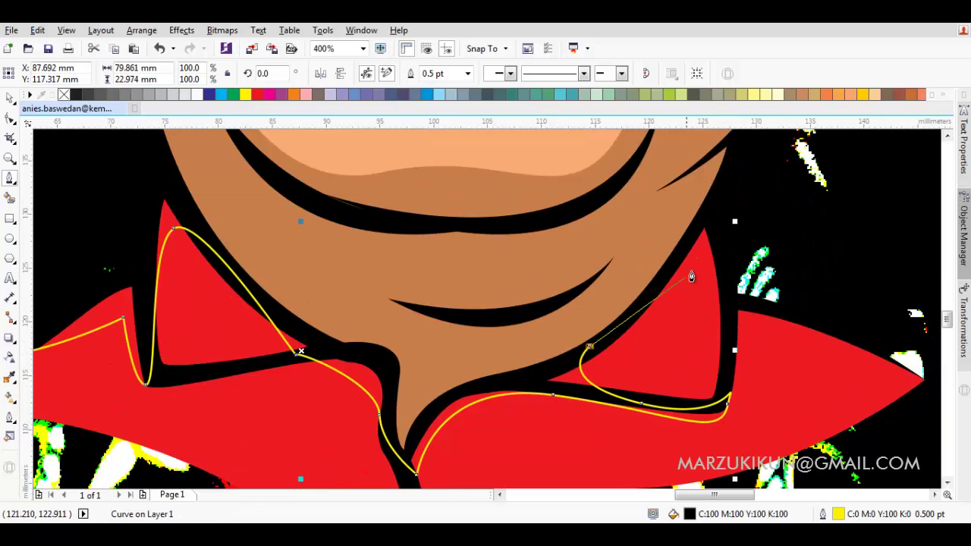
click(735, 335)
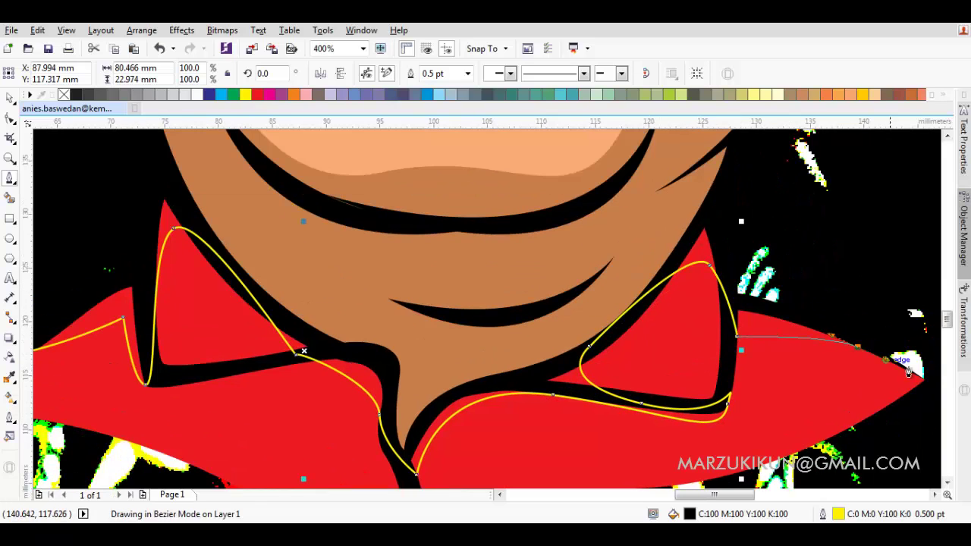
click(857, 346)
scroll(813, 295, down, 3)
click(574, 294)
Step: Intersect the closed shadow outline with the red shirt shape and delete the original outline curve
scroll(599, 311, up, 3)
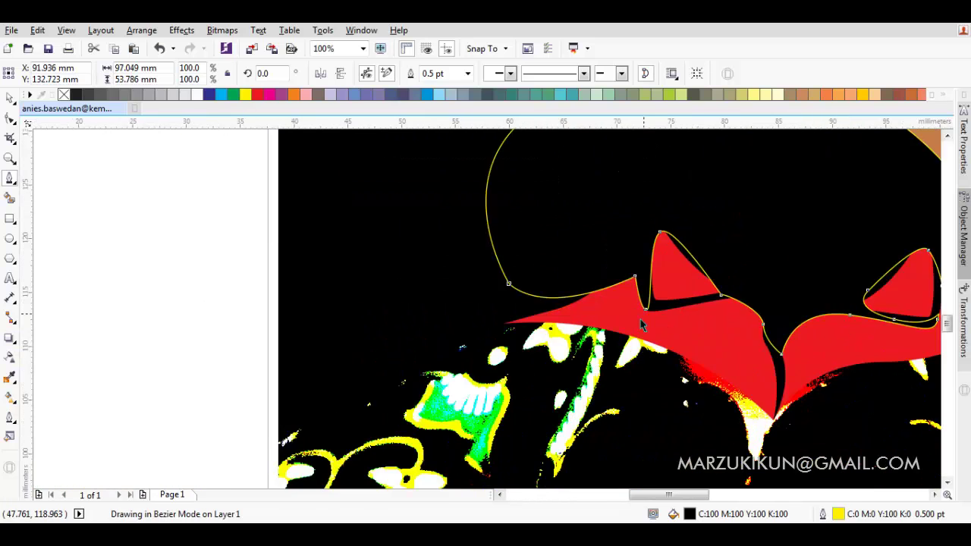
shift+click(609, 317)
right_click(246, 96)
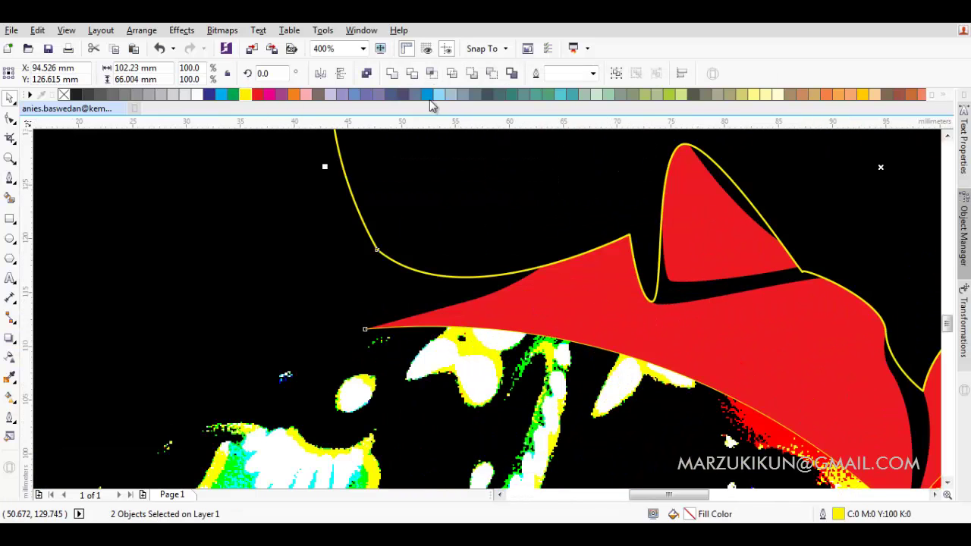
click(444, 140)
right_click(462, 200)
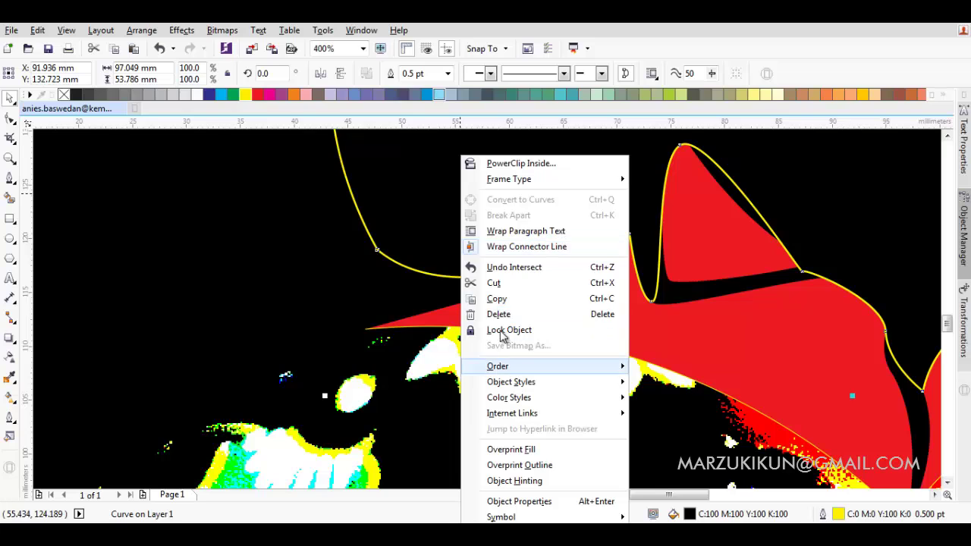
click(501, 330)
Step: Fill the shirt's shadow shape with dark red and set the shirt's base fill to C0 M96 Y87 K0
click(624, 235)
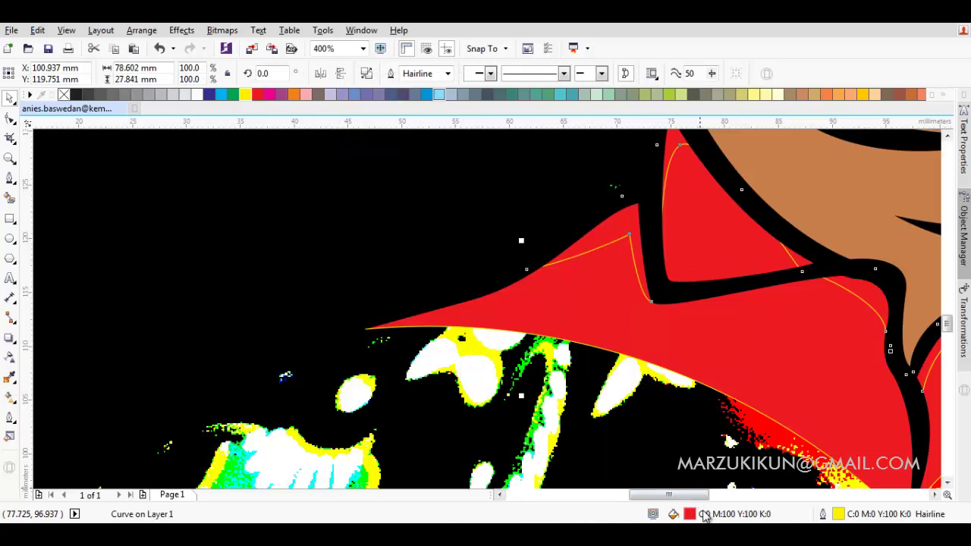
double_click(705, 516)
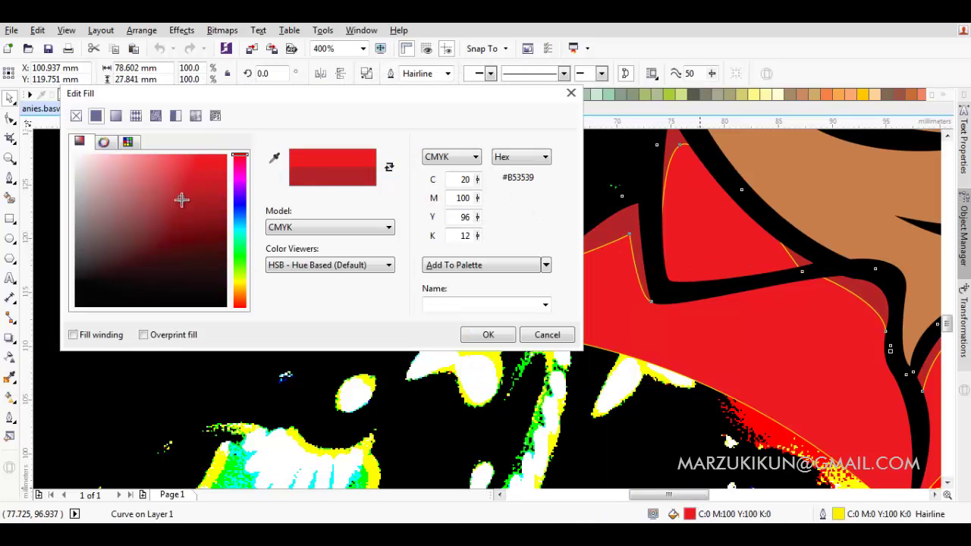
click(547, 335)
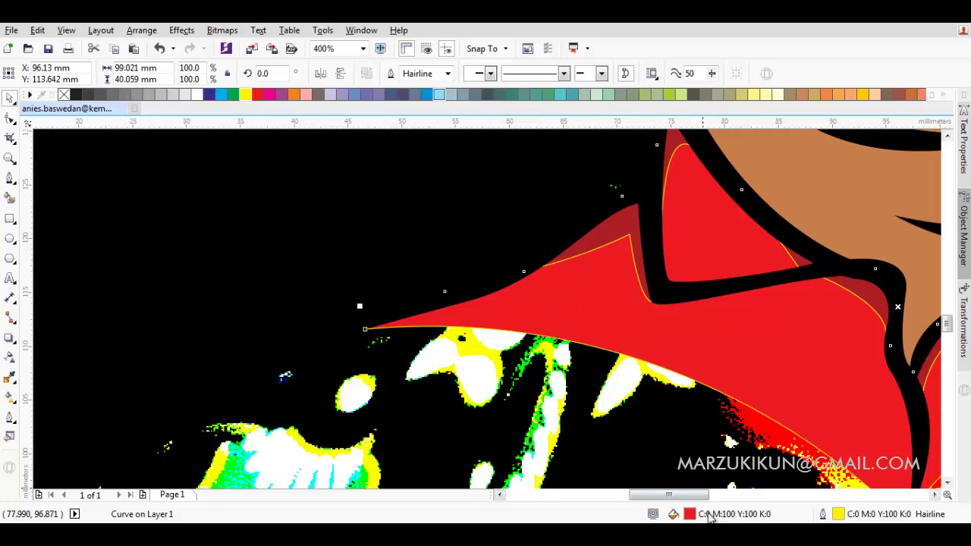
key(shift+F11)
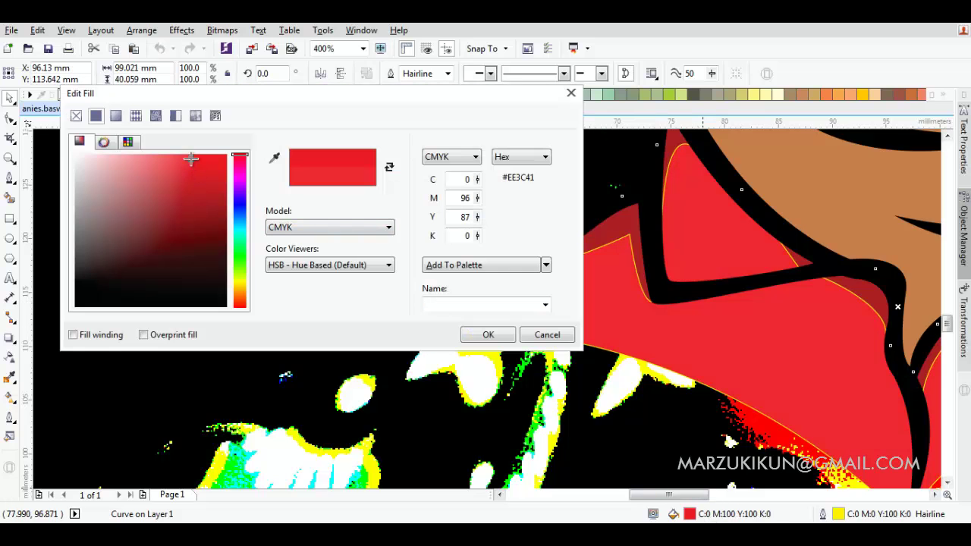
key(Return)
Step: Place an enlarged copy of the traced portrait without outlines beside the page and inspect the artwork
scroll(702, 359, down, 5)
key(Escape)
drag(690, 369, 408, 156)
drag(531, 250, 328, 254)
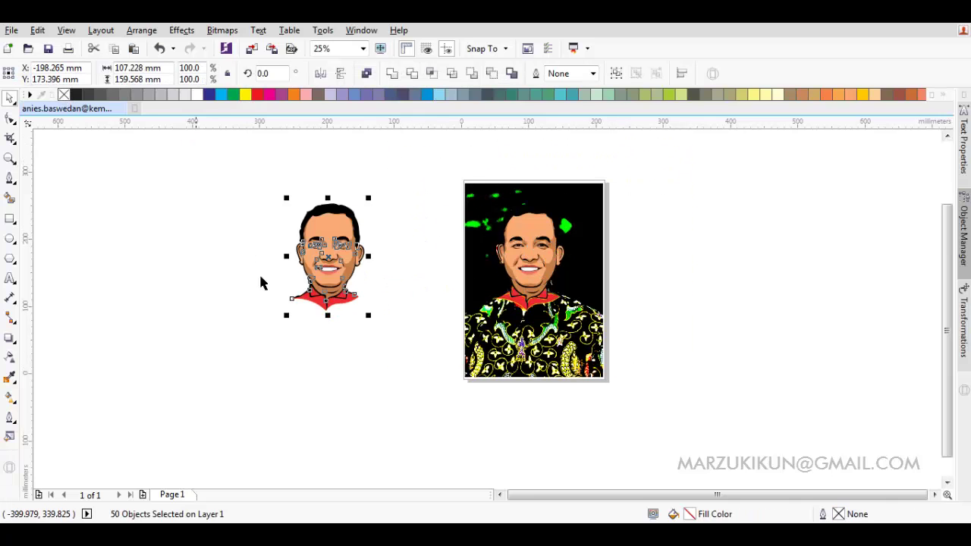
drag(287, 316, 270, 338)
key(Escape)
scroll(349, 243, up, 1)
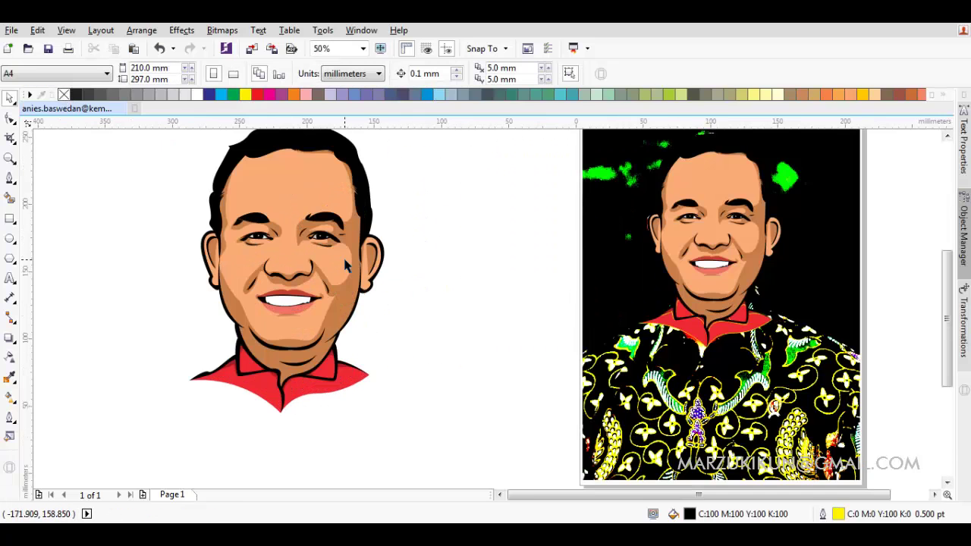
scroll(379, 277, down, 1)
scroll(399, 286, up, 1)
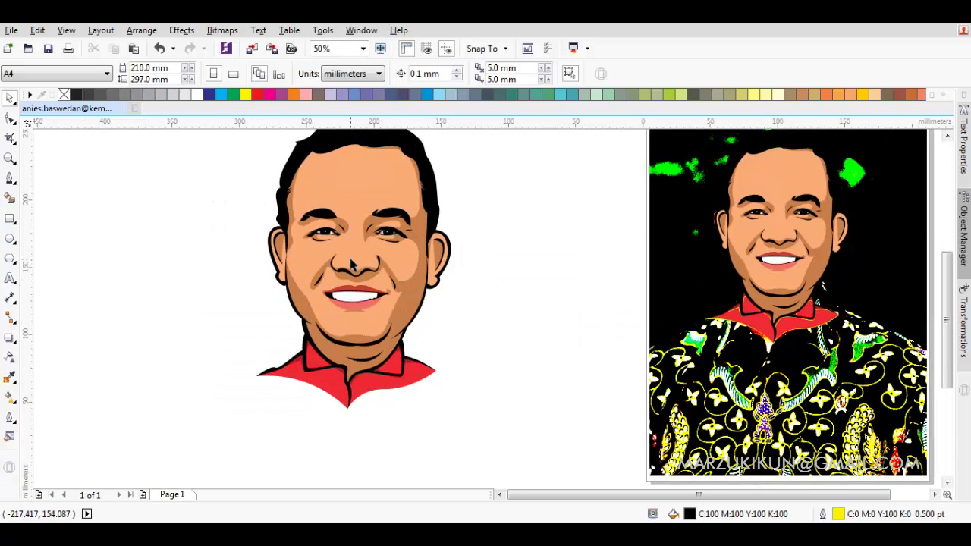
scroll(362, 273, right, 5)
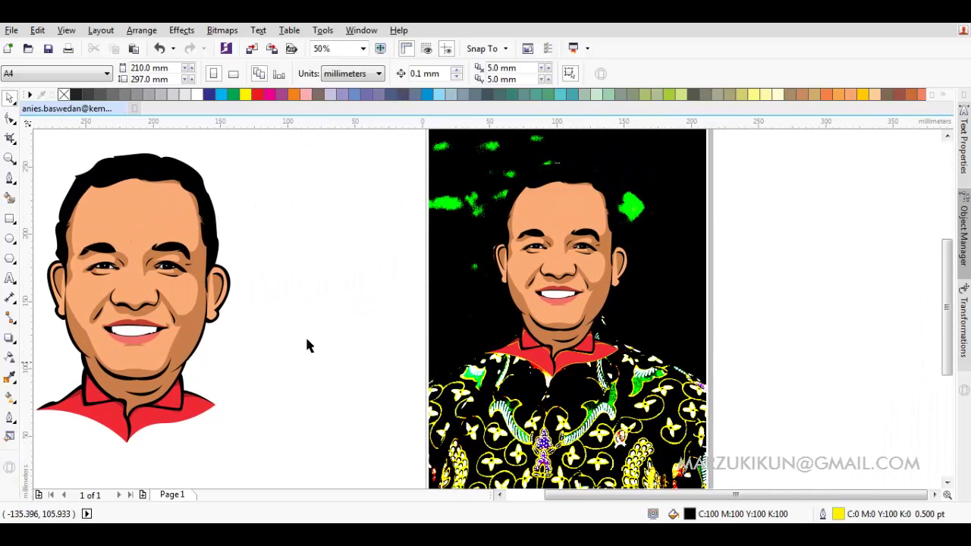
Step: Undo the portrait copy beside the page together with its enlargement and outline removal
scroll(308, 345, left, 3)
click(342, 346)
drag(390, 440, 364, 399)
click(449, 351)
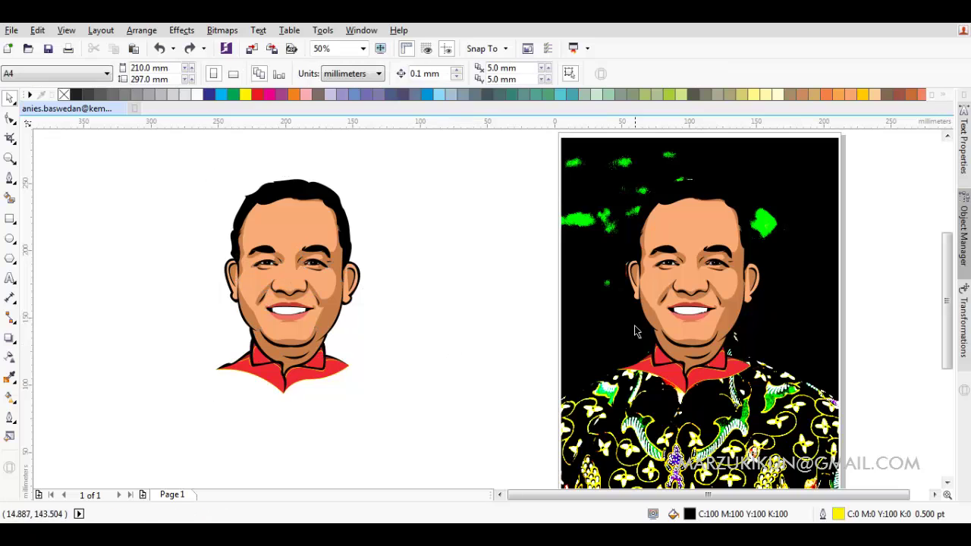
drag(346, 322, 747, 322)
Step: Set the upper lip's fill to a deeper red, C23 M90 Y100 K16
scroll(747, 322, up, 4)
click(698, 333)
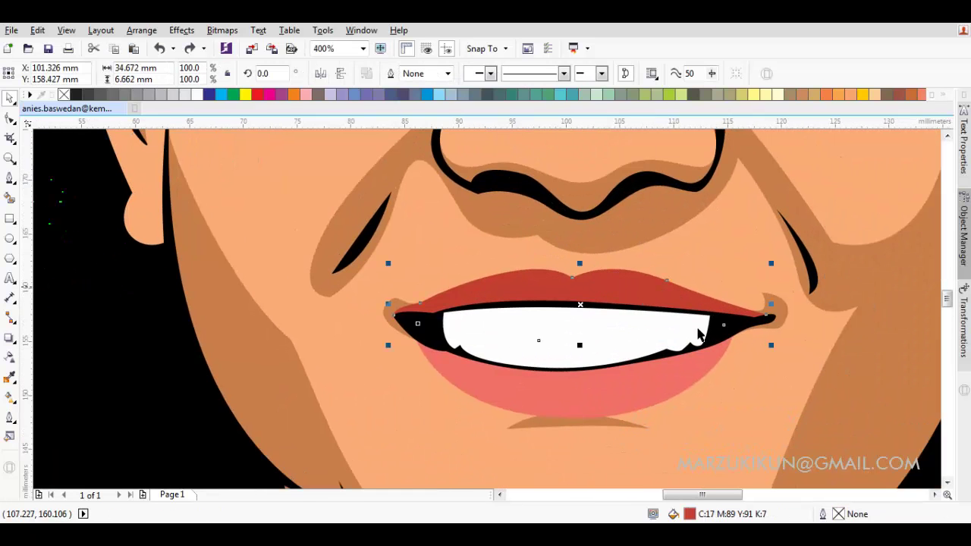
double_click(713, 508)
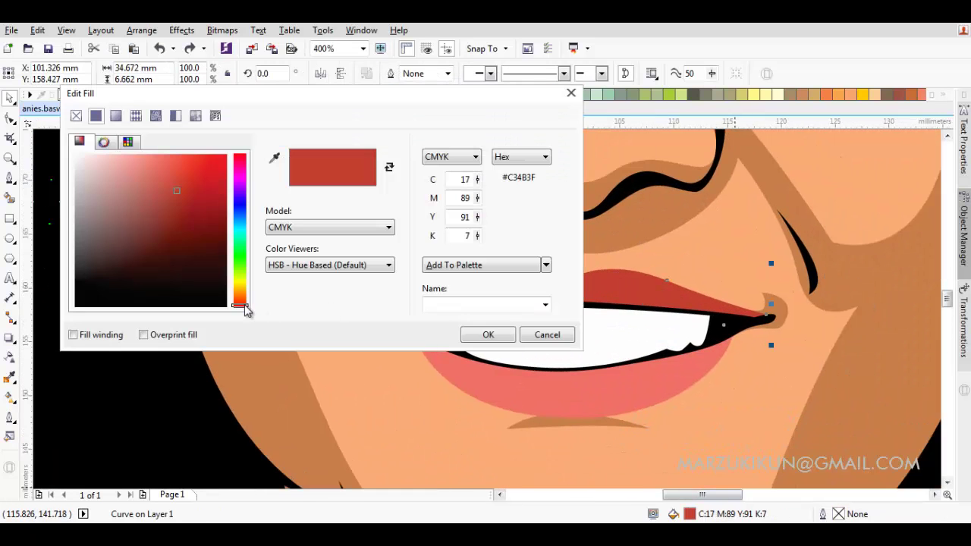
drag(244, 309, 244, 307)
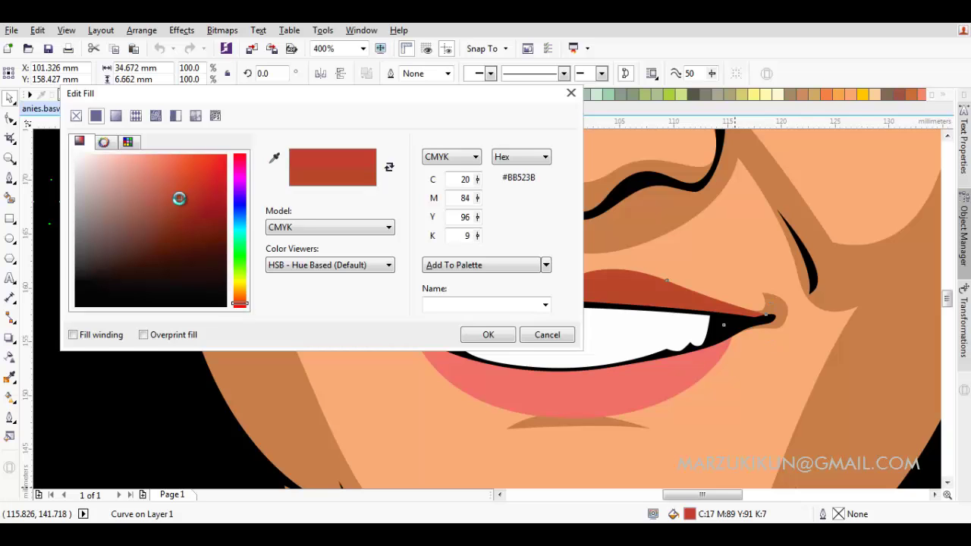
click(488, 335)
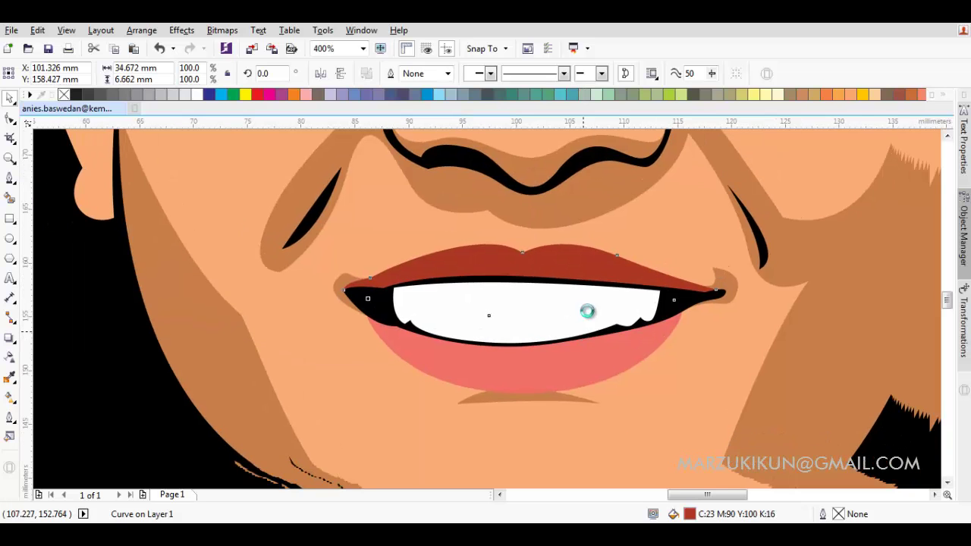
Step: Fill the lower lip with the upper lip's red lightened to C12 M77 Y73 K2, and brighten it slightly to coral
key(i)
double_click(699, 515)
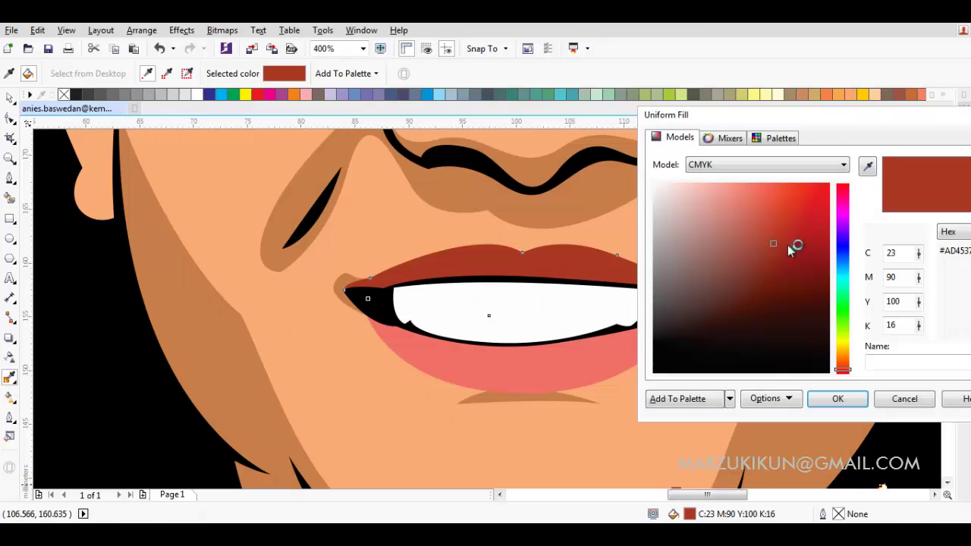
drag(795, 248, 759, 219)
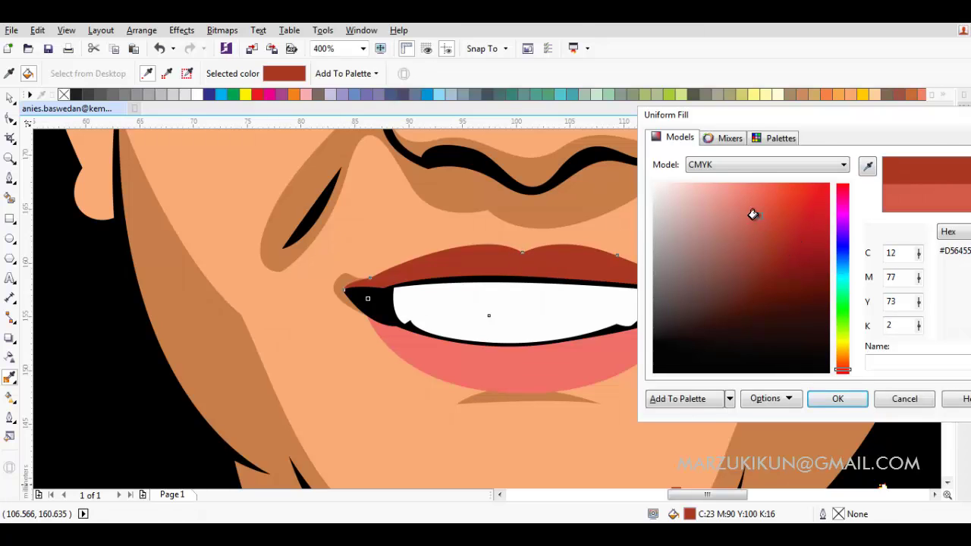
key(Return)
scroll(581, 364, down, 3)
key(space)
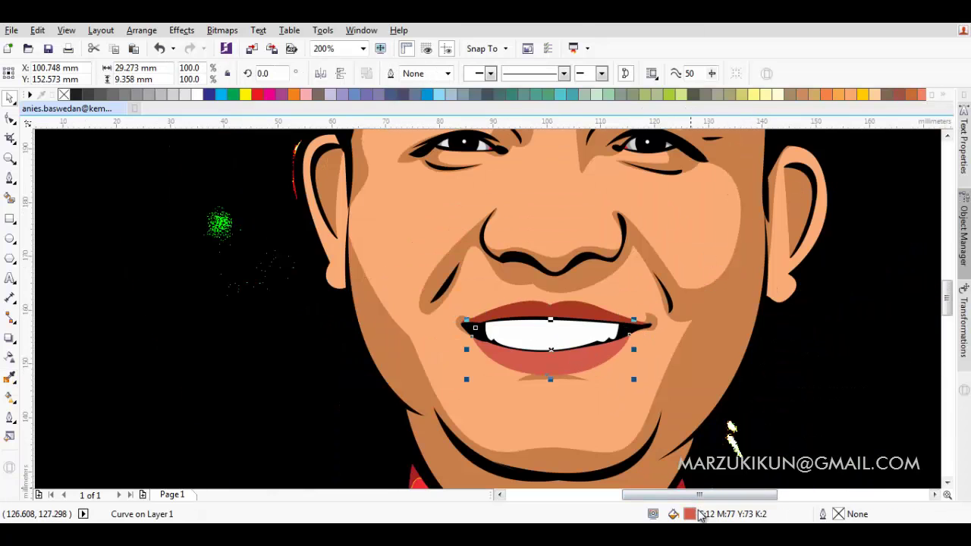
double_click(699, 515)
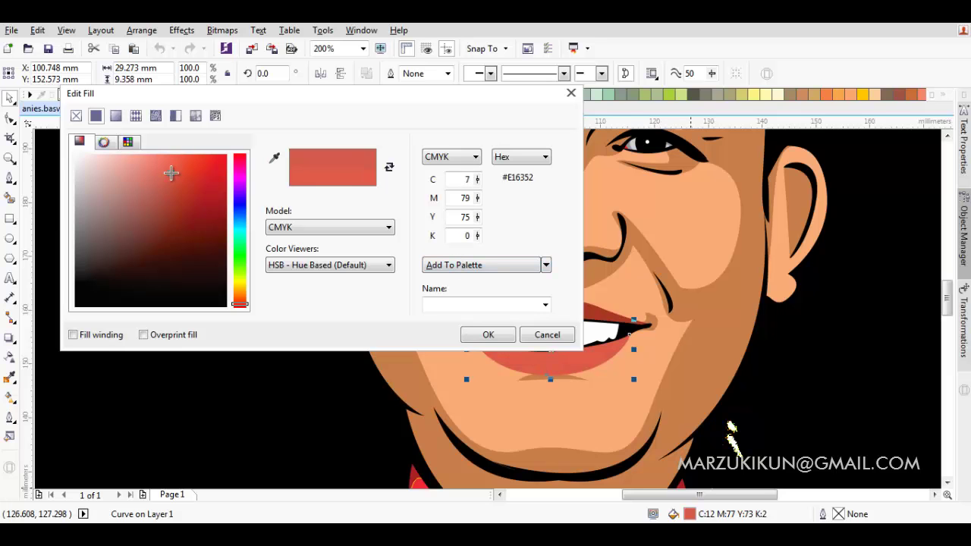
key(Return)
scroll(199, 186, down, 4)
click(663, 277)
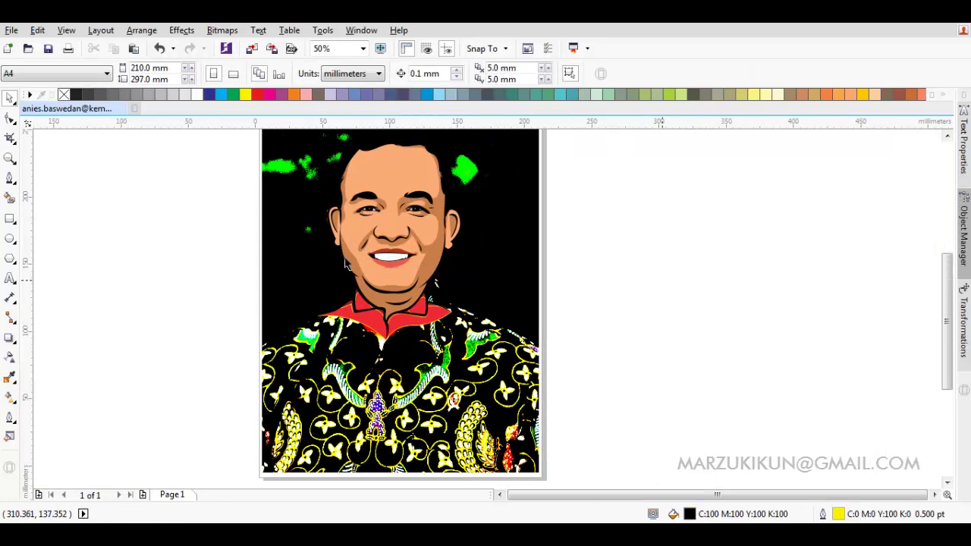
Step: Try sky blue (C100 M20 Y0 K0) and cyan (C100 M0 Y0 K0) as the shirt's base fill
scroll(345, 263, up, 2)
scroll(357, 281, down, 2)
scroll(381, 308, up, 2)
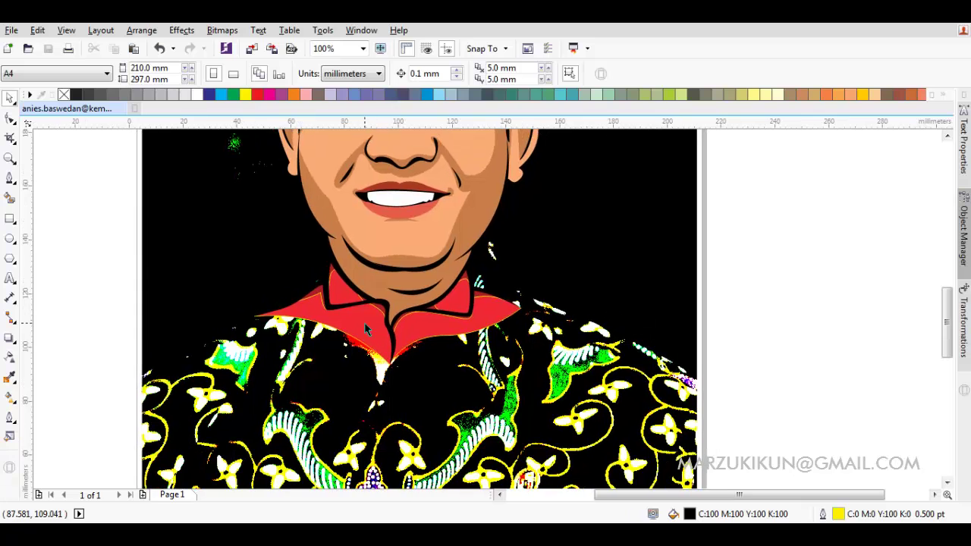
scroll(308, 306, up, 4)
click(434, 147)
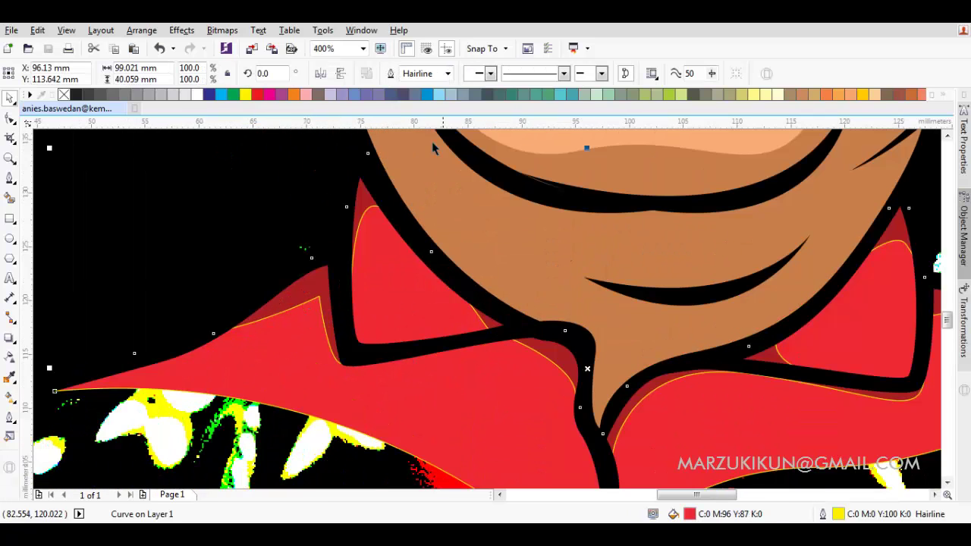
click(427, 94)
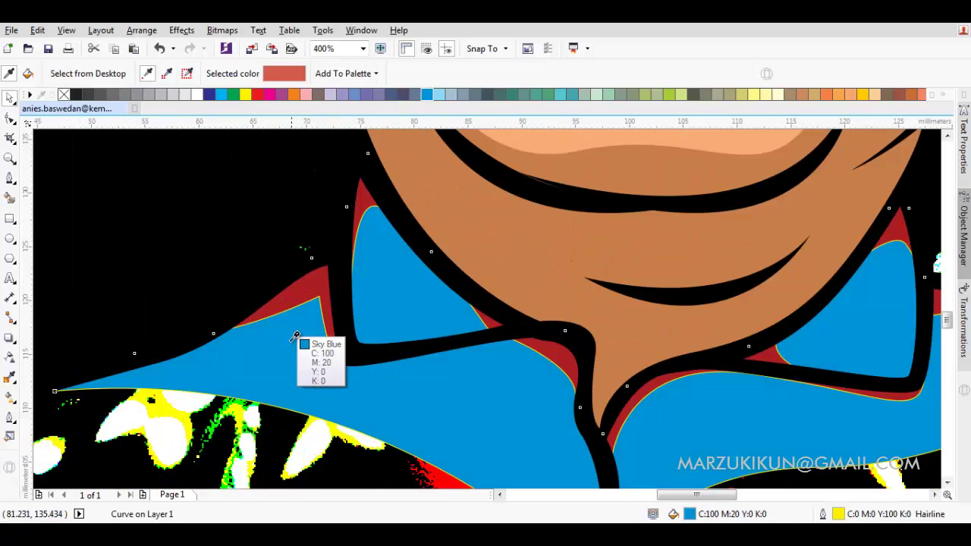
click(223, 94)
click(429, 97)
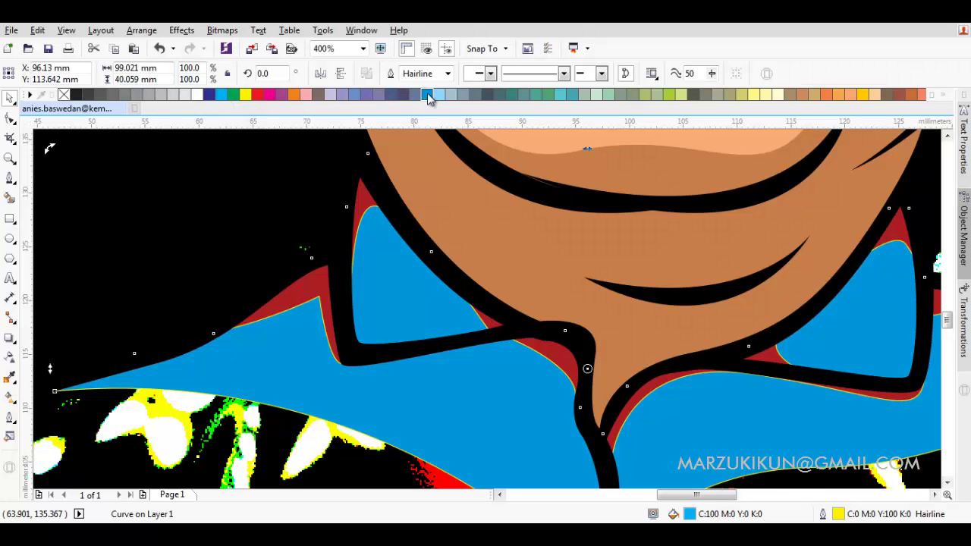
Step: Change the shirt's base fill to teal and refine it to the darker shade C77 M29 Y38 K2
click(574, 99)
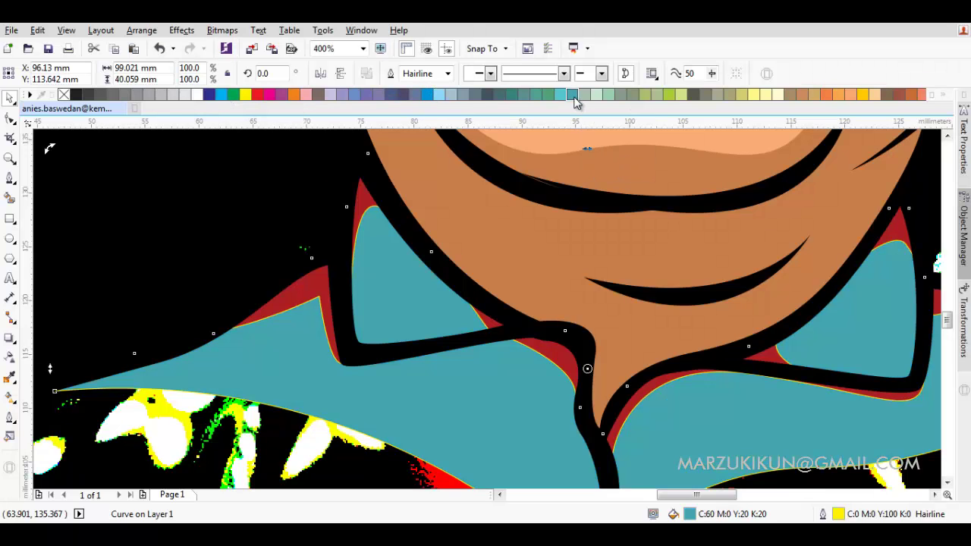
click(575, 99)
click(623, 131)
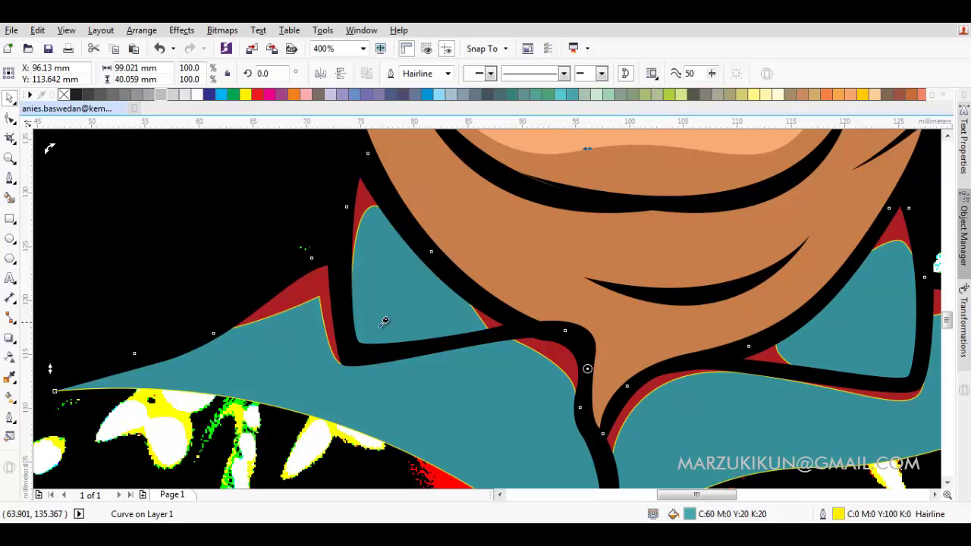
Step: Copy the shirt's teal onto its shadow shape with the Color Eyedropper and darken the shadow fill
key(i)
click(322, 363)
click(310, 298)
key(space)
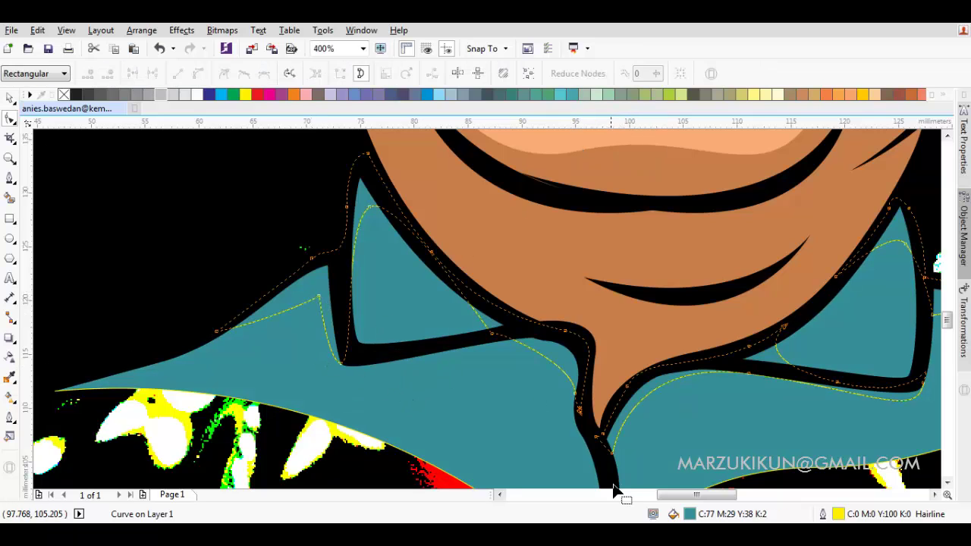
key(shift+F11)
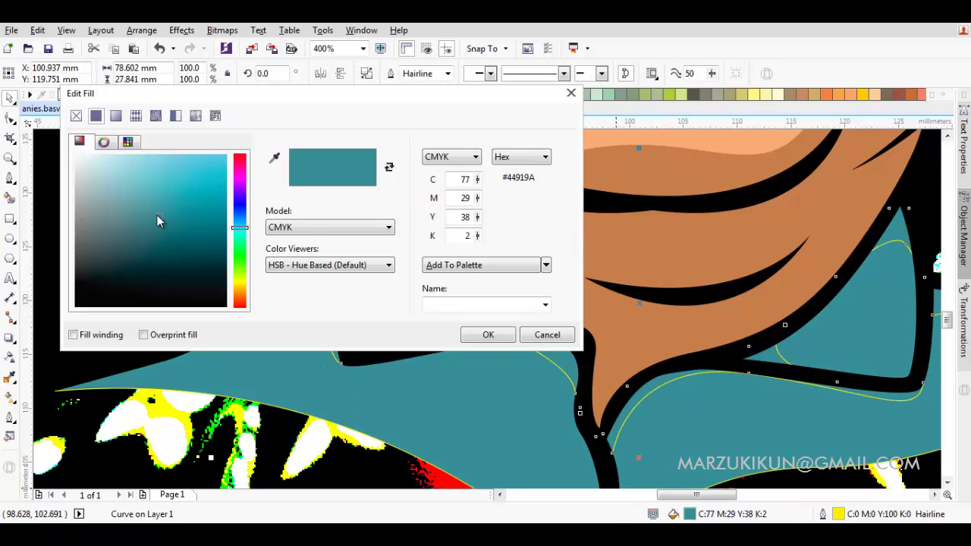
drag(159, 221, 167, 239)
key(Return)
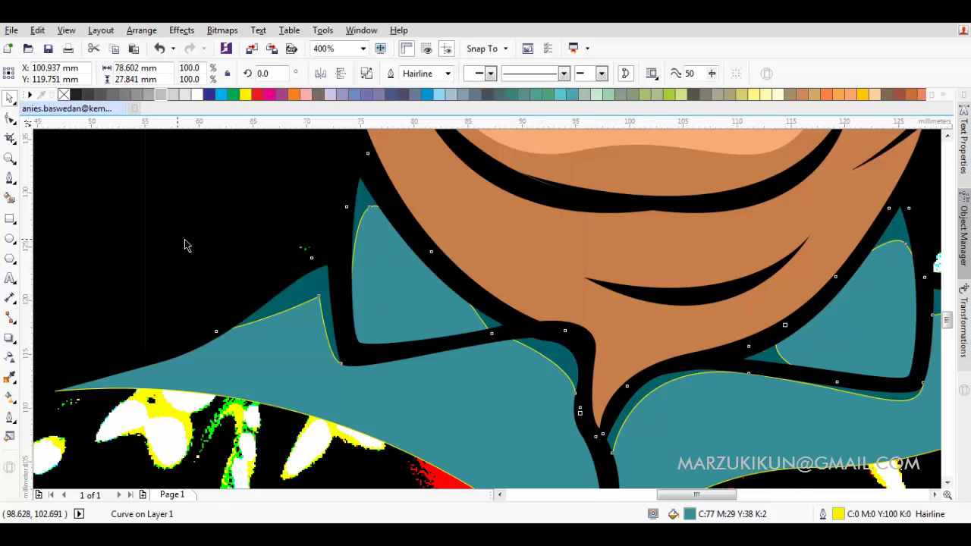
Step: Select all objects and remove their outlines
scroll(187, 245, down, 3)
key(Escape)
key(ctrl+a)
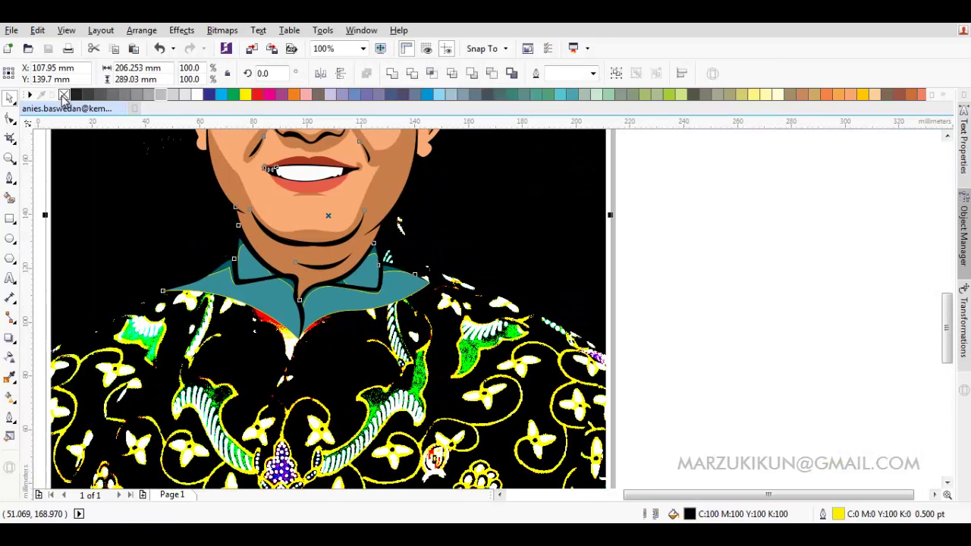
key(Escape)
Step: Adjust the shirt's base fill to a slightly lighter teal and check the collar against its shadow
scroll(563, 353, down, 4)
scroll(490, 311, up, 4)
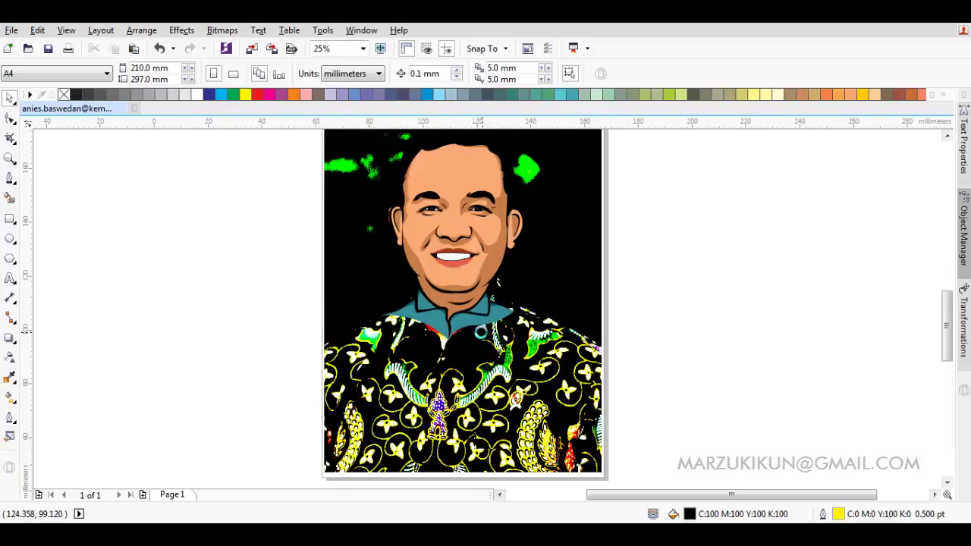
click(603, 250)
double_click(681, 515)
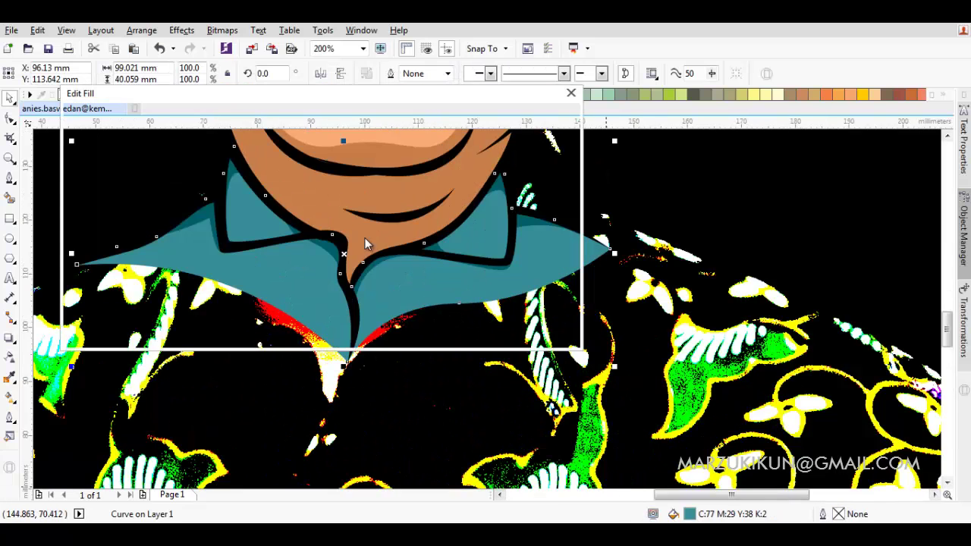
click(488, 334)
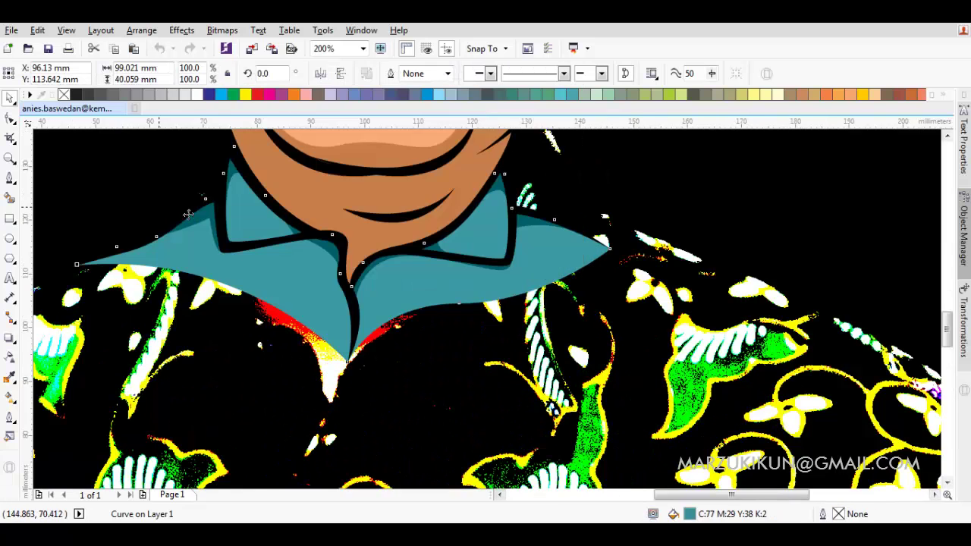
scroll(613, 295, down, 4)
key(Escape)
scroll(599, 347, up, 3)
scroll(599, 346, up, 3)
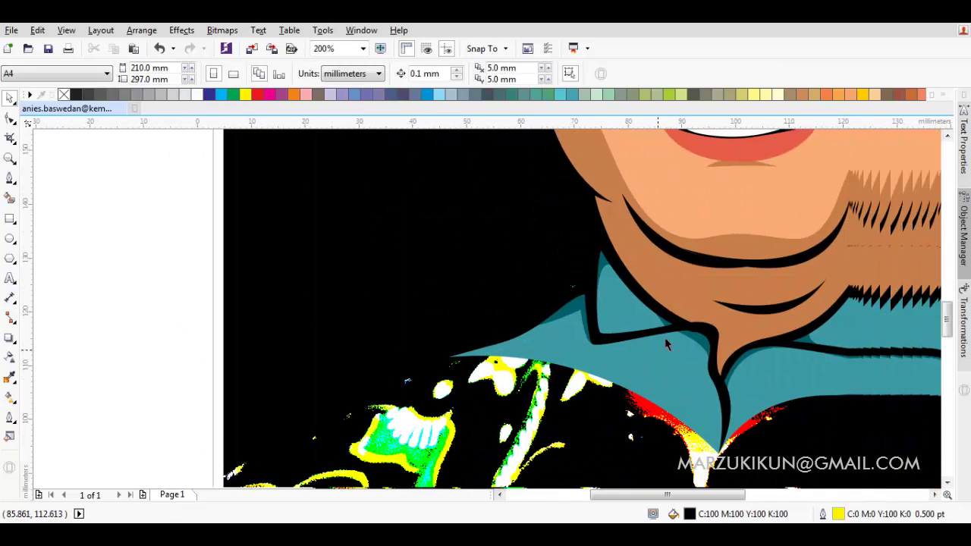
Step: Reshape the collar shadow beside the left jawline by moving its curve nodes so it sits inside the collar flap
click(542, 203)
key(F10)
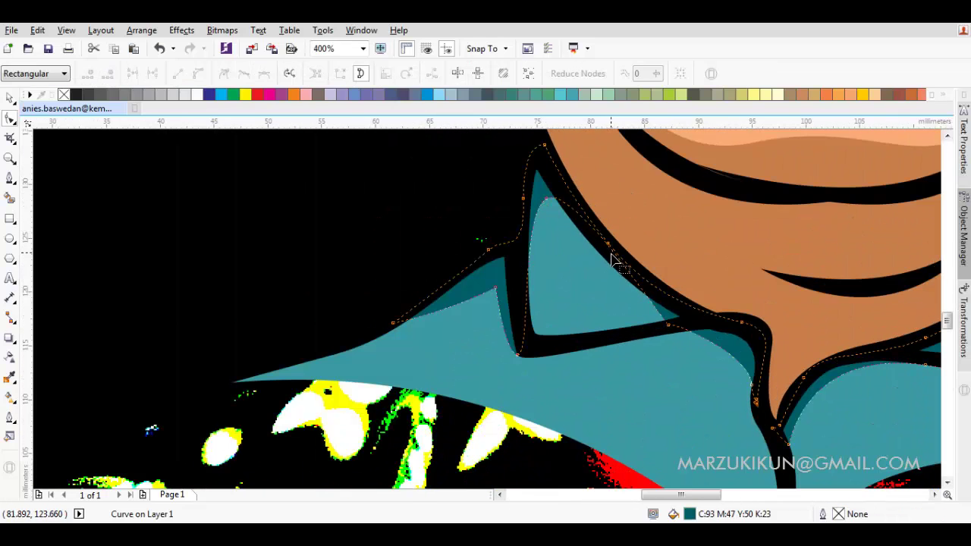
mouse_move(613, 258)
mouse_down()
mouse_move(618, 264)
mouse_move(604, 265)
mouse_up()
scroll(599, 220, up, 2)
key(z)
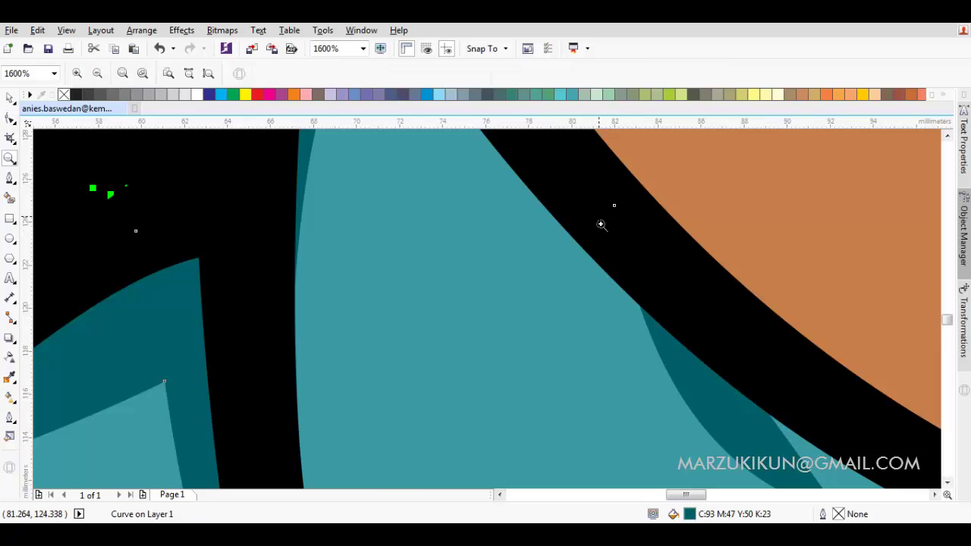
scroll(601, 224, down, 2)
key(space)
scroll(659, 296, up, 1)
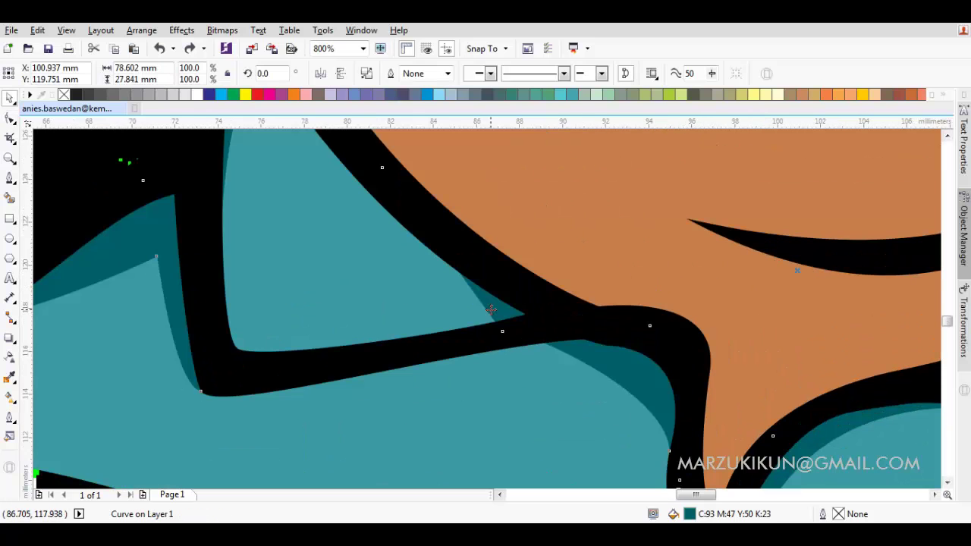
key(F10)
drag(481, 307, 467, 315)
key(space)
Step: Adjust the shadow curve on the right side of the collar opening by repositioning its lower node
scroll(467, 315, down, 2)
scroll(528, 309, up, 1)
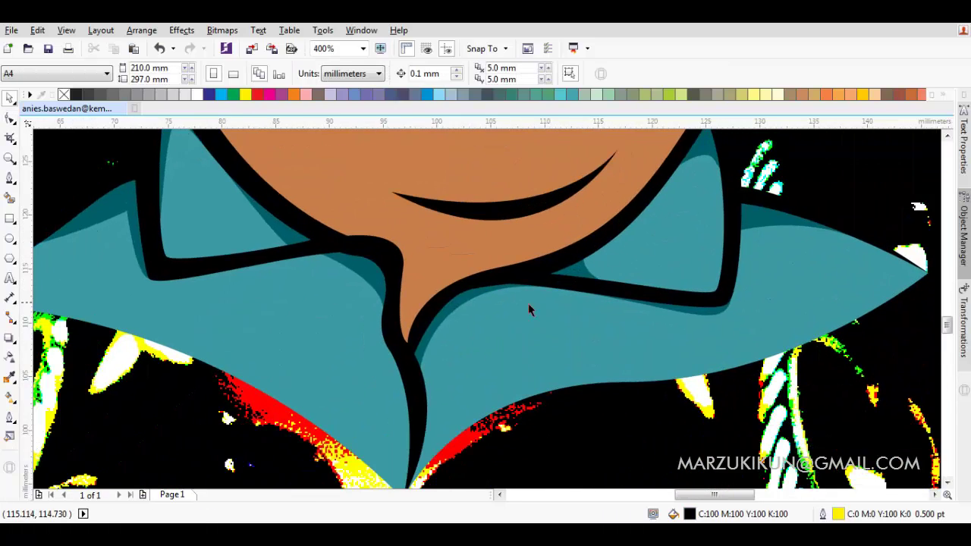
key(F10)
drag(425, 371, 461, 364)
key(space)
scroll(601, 319, down, 2)
scroll(601, 319, down, 4)
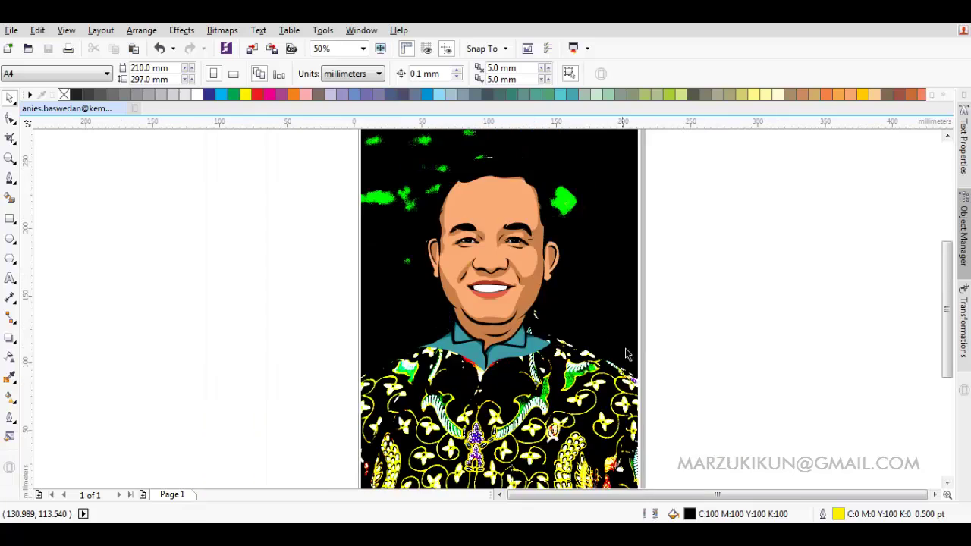
drag(279, 205, 596, 365)
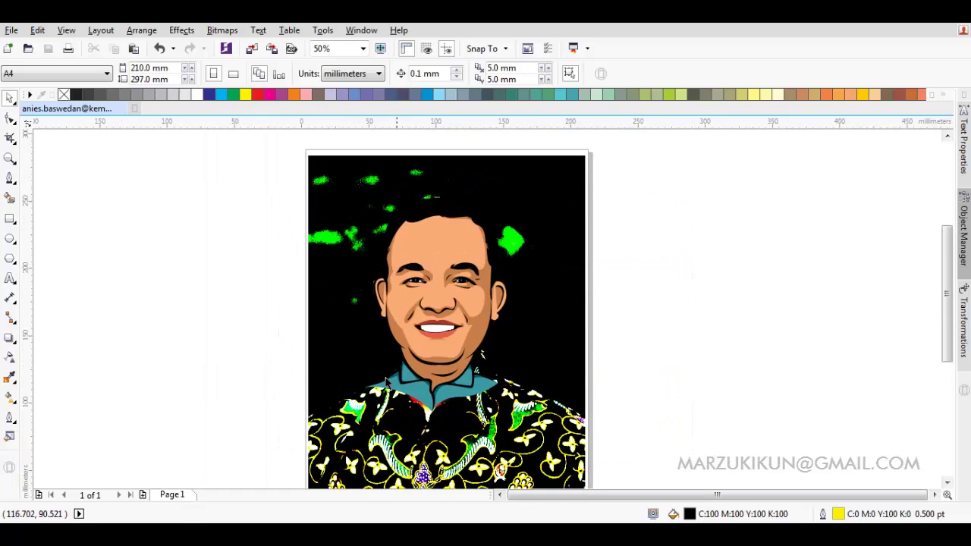
Step: Draw a thin curved strip about 35 by 16 mm below the shirt's left edge and weld it to the teal base
scroll(386, 383, up, 4)
key(F5)
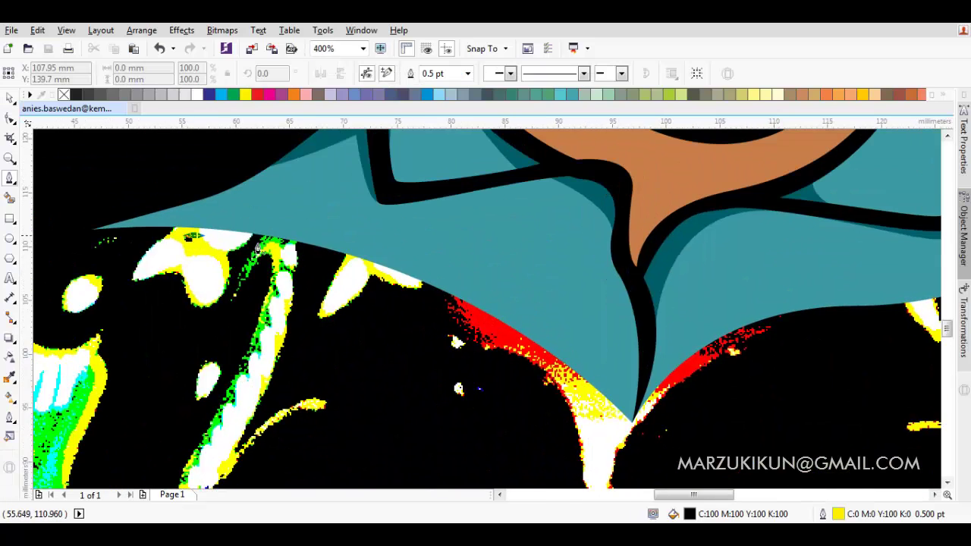
click(573, 412)
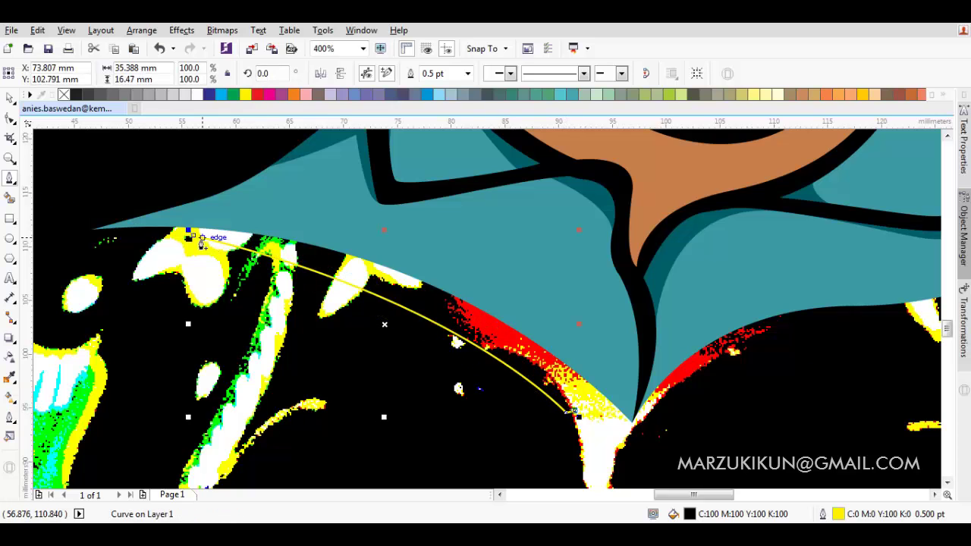
drag(201, 243, 505, 271)
key(space)
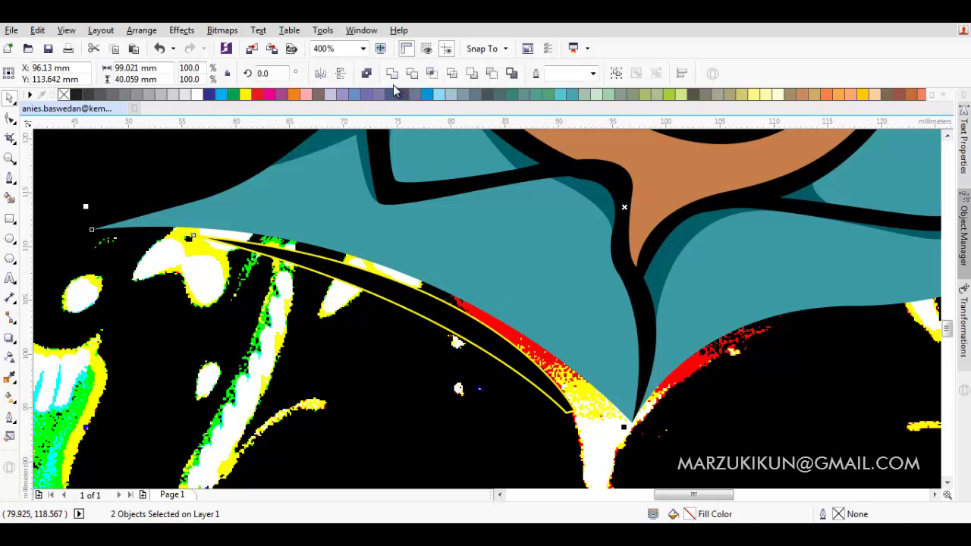
key(F5)
Step: Draw a thin curved strip about 15 by 4 mm below the shirt's right edge and weld it to the teal base
scroll(585, 250, right, 5)
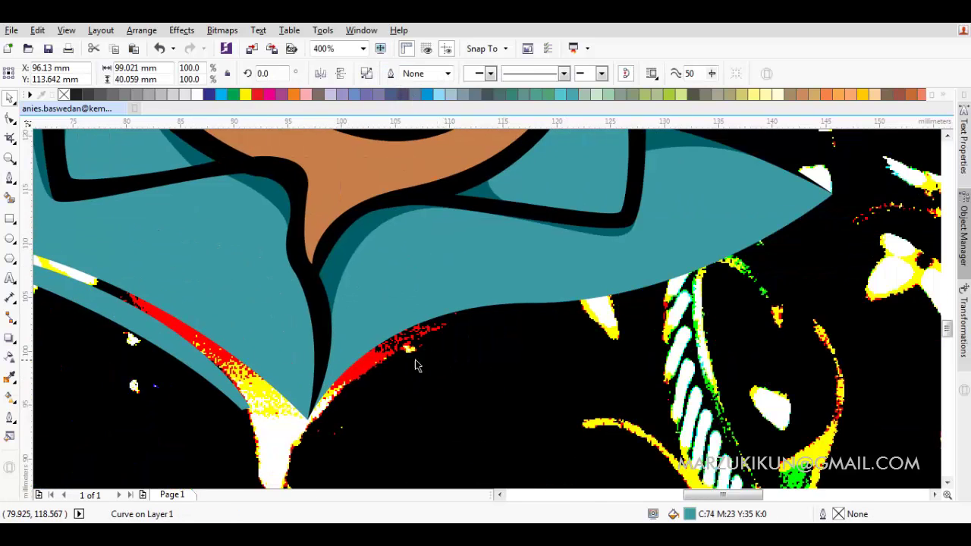
click(522, 322)
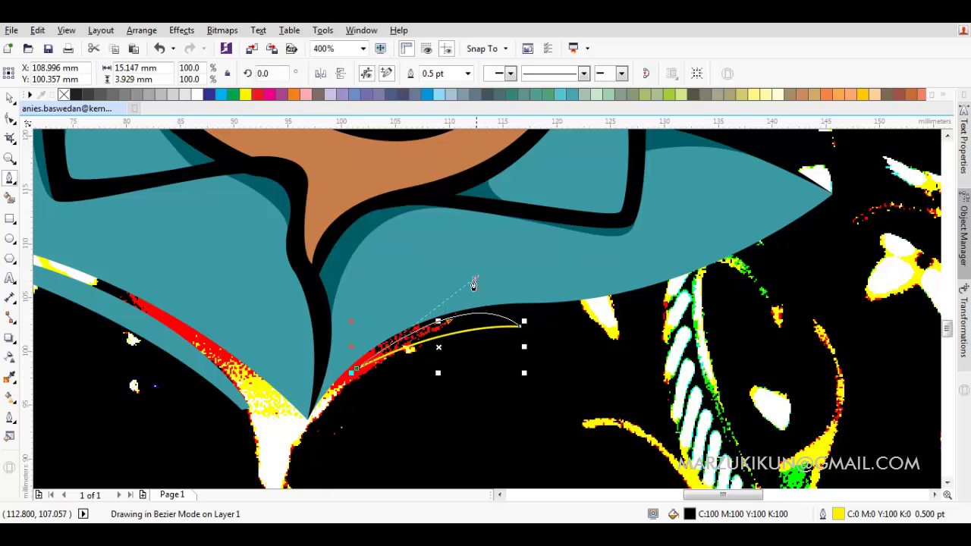
key(space)
click(392, 73)
key(Escape)
Step: Copy all the portrait's vector objects to the blank area beside the photo and group the copy
key(shift+F4)
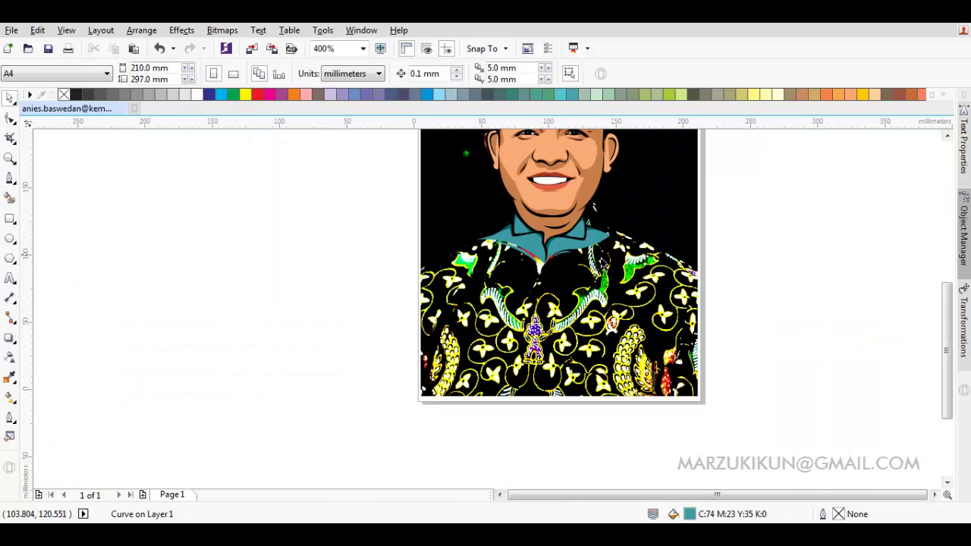
click(262, 207)
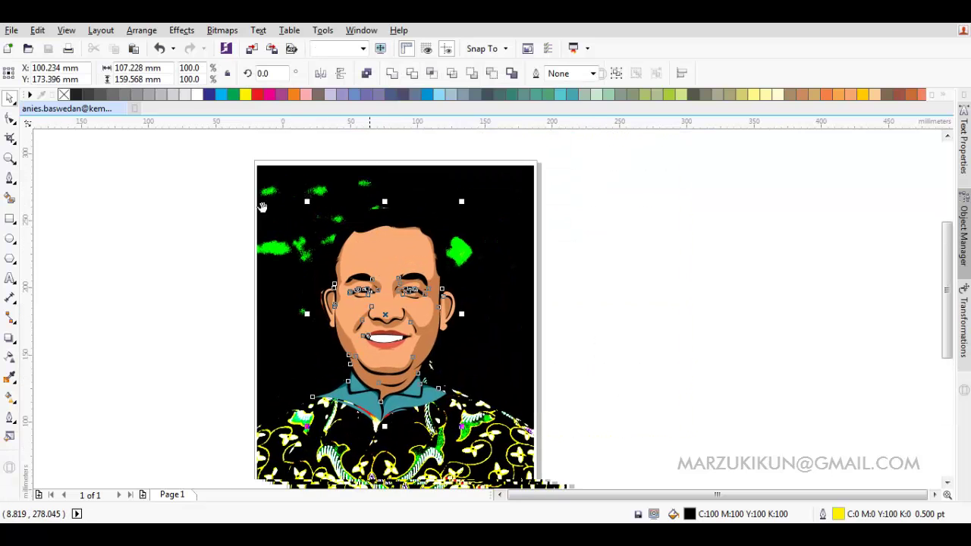
drag(261, 206, 129, 175)
drag(249, 203, 550, 203)
right_click(550, 203)
click(612, 288)
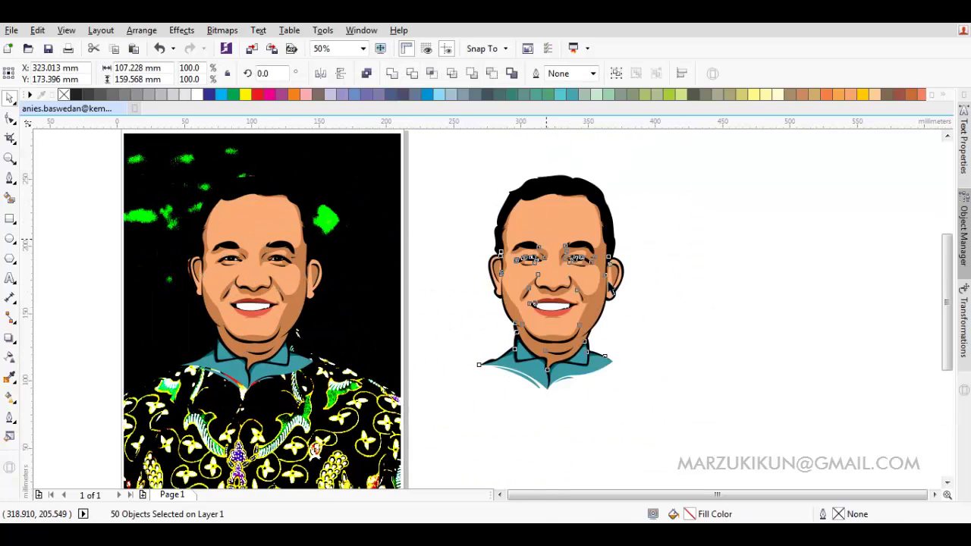
key(ctrl+g)
click(733, 301)
scroll(700, 306, up, 2)
scroll(660, 309, down, 2)
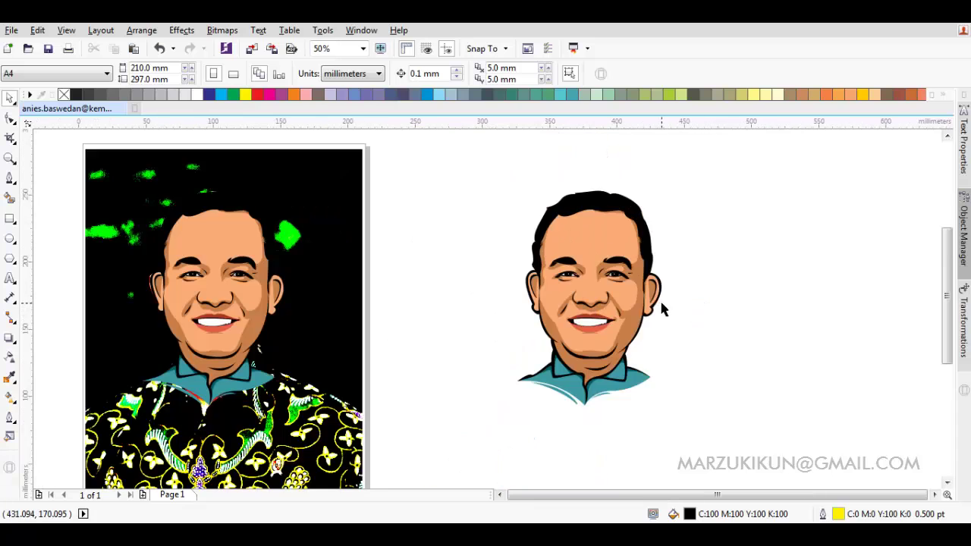
Step: Draw a closed curved backdrop about 168 by 156 mm around the copied portrait, with hooked ends flaring out beside both shoulders
drag(662, 309, 566, 362)
scroll(493, 383, up, 2)
key(F10)
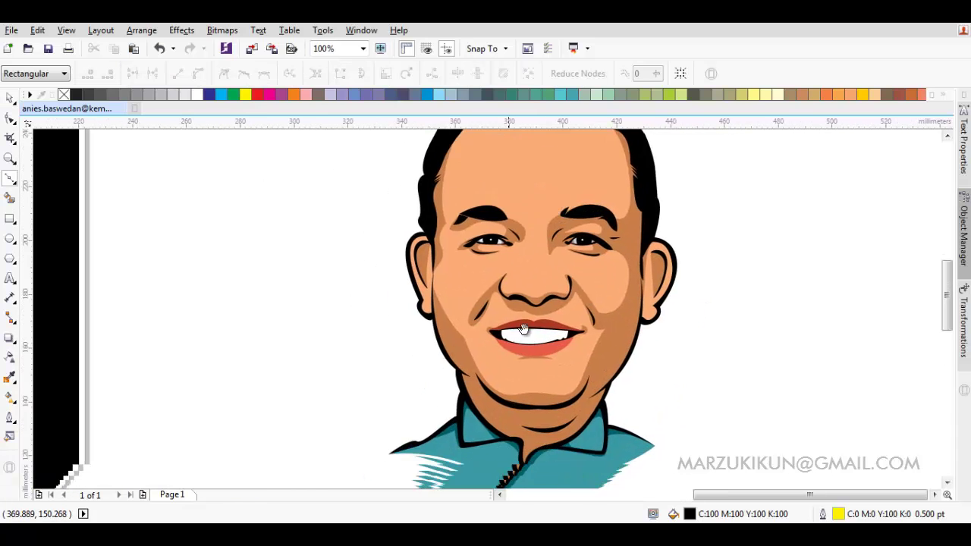
drag(523, 329, 585, 291)
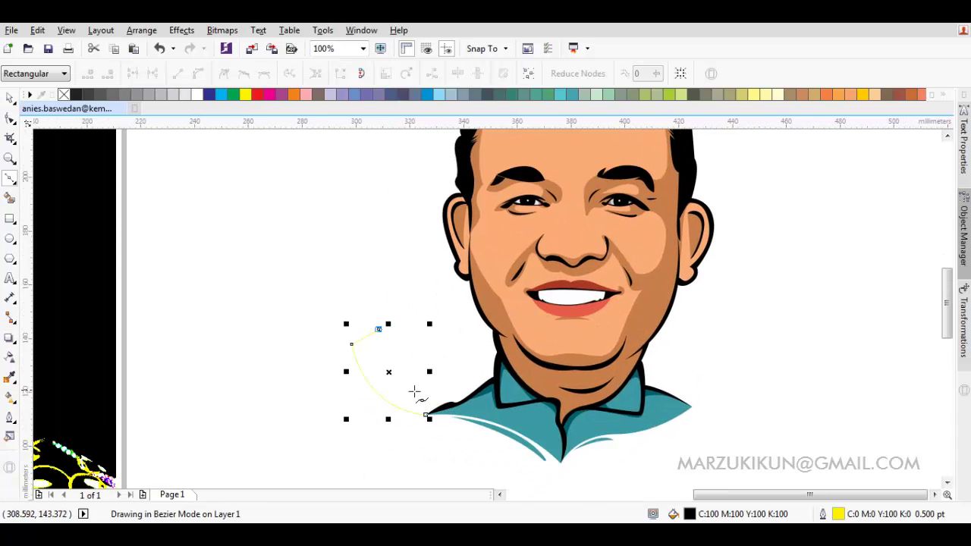
scroll(417, 318, down, 1)
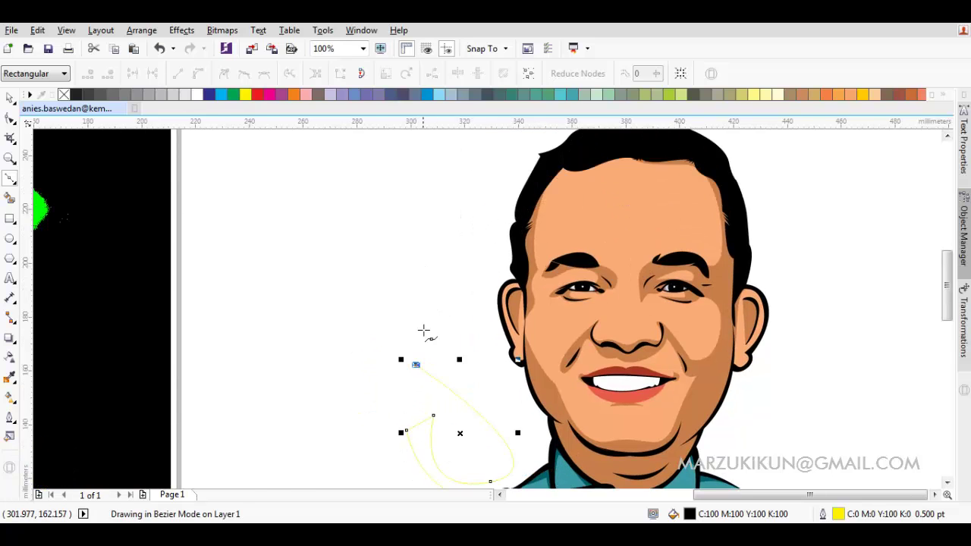
scroll(447, 360, down, 1)
scroll(453, 365, up, 2)
drag(459, 333, 371, 351)
scroll(379, 318, down, 1)
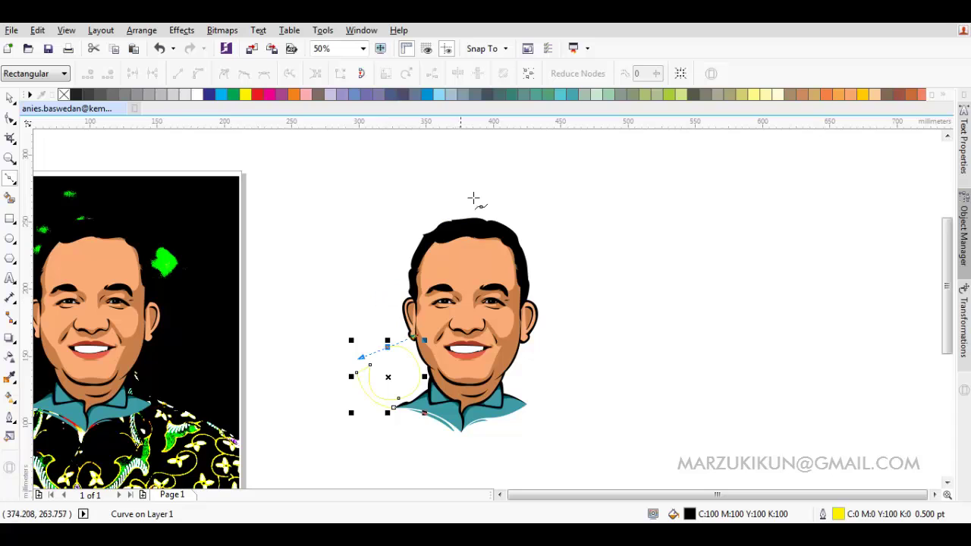
drag(473, 198, 600, 205)
mouse_move(544, 373)
mouse_down()
mouse_move(570, 357)
mouse_move(550, 410)
mouse_up()
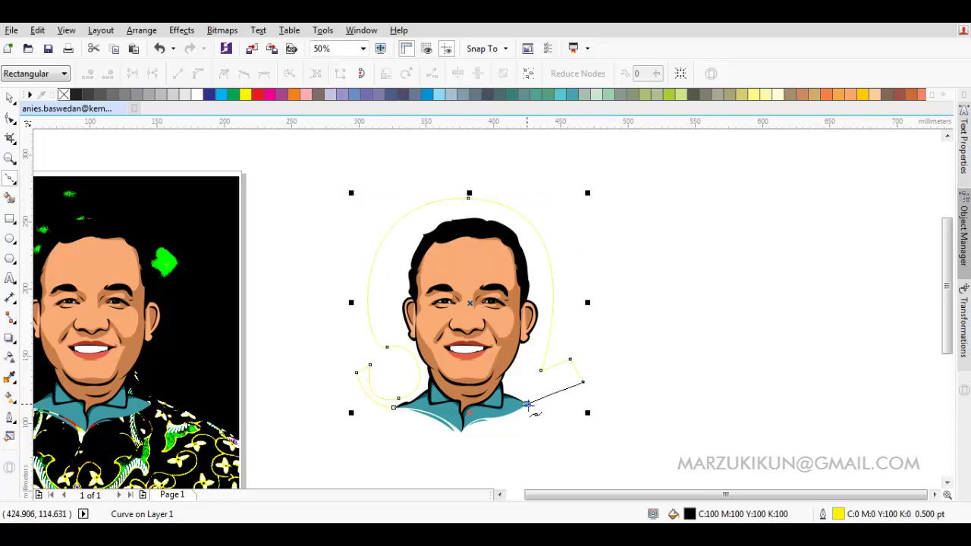
click(393, 408)
scroll(398, 409, up, 1)
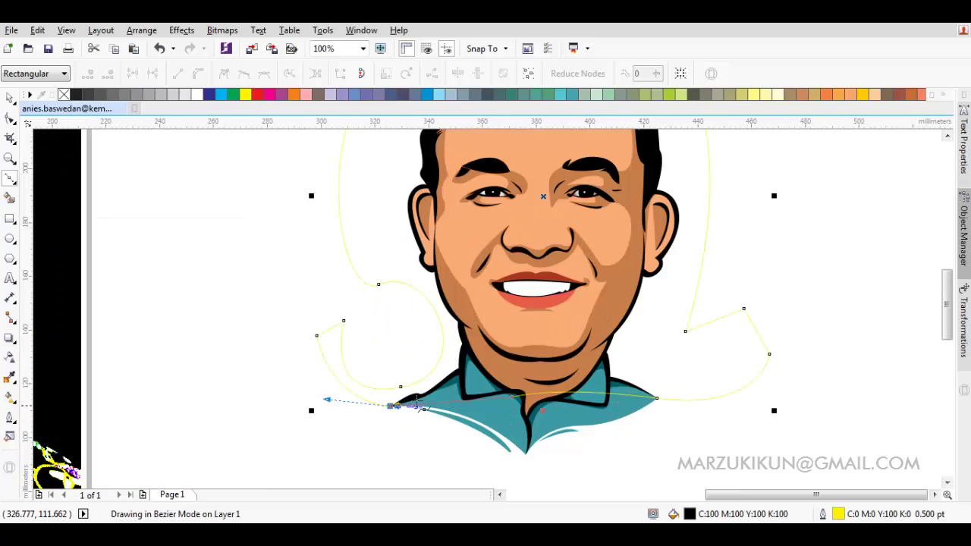
Step: Send the black backdrop shape behind the copied portrait
right_click(499, 352)
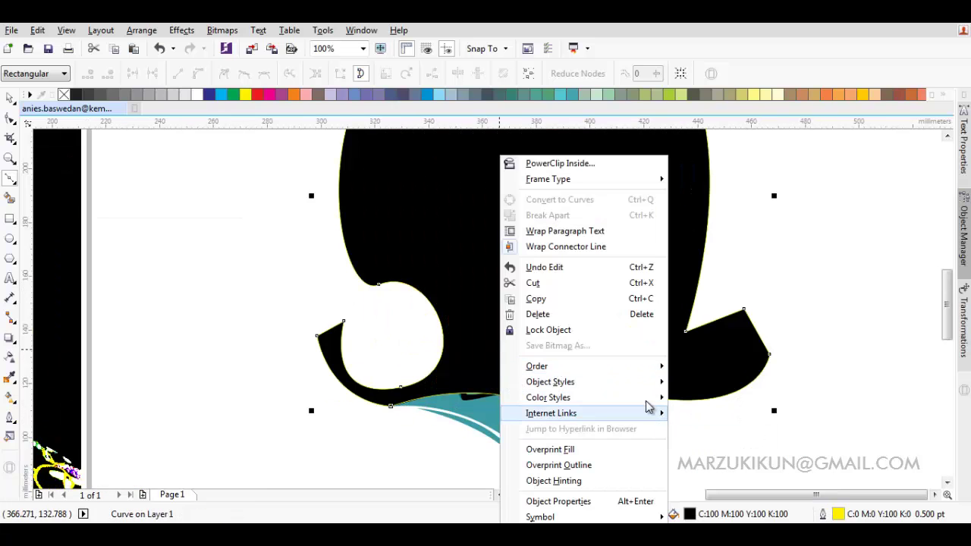
mouse_move(637, 372)
click(739, 419)
key(space)
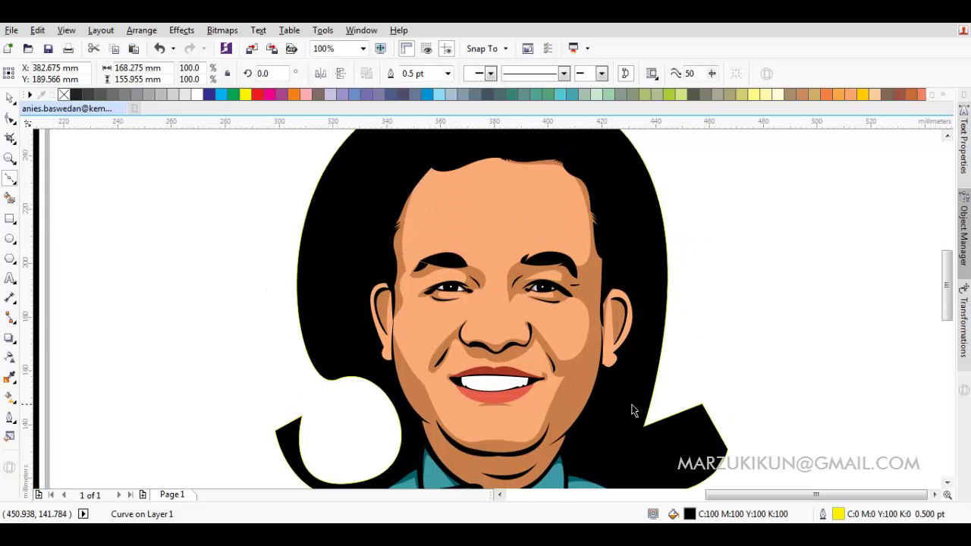
Step: Fill the backdrop with pale green C40 M0 Y40 K0 and remove its outline
scroll(637, 364, down, 2)
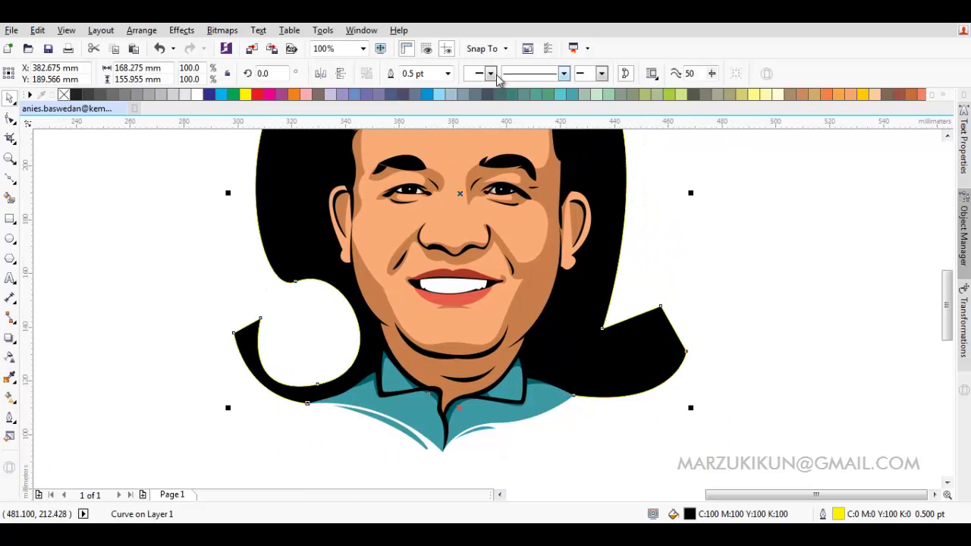
click(426, 96)
click(439, 96)
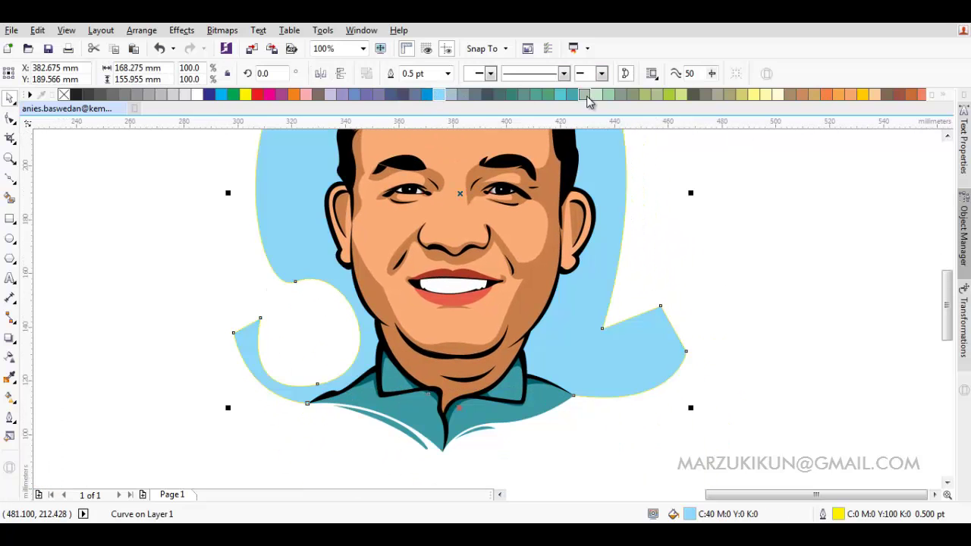
click(609, 96)
right_click(64, 95)
Step: Deepen the notch at the backdrop's lower right end by moving its corner node downward
key(F10)
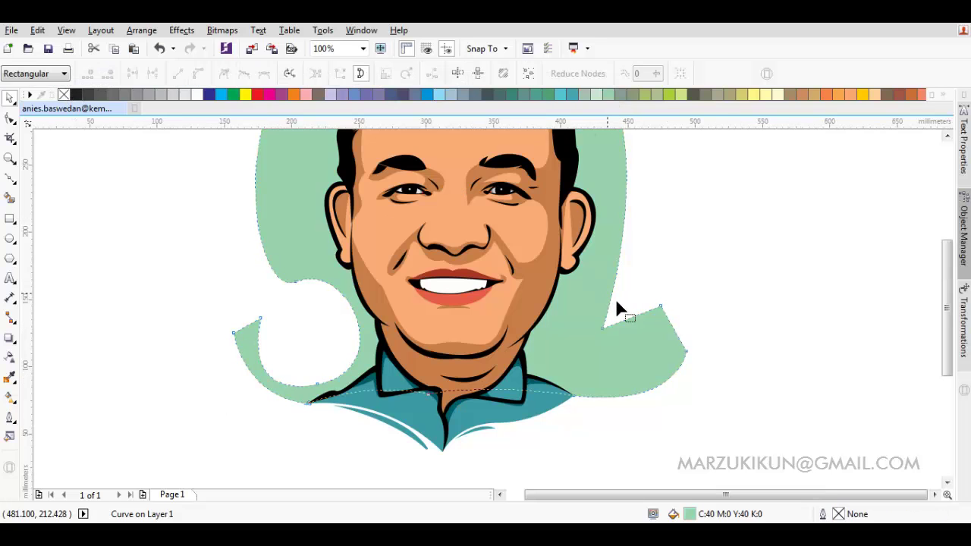
scroll(615, 303, down, 1)
scroll(600, 311, up, 1)
click(548, 349)
drag(508, 353, 508, 418)
scroll(501, 341, down, 1)
scroll(493, 300, up, 1)
Step: Draw a thin curved strip about 70 by 22 mm across the backdrop's lower left hook and weld it to the backdrop
key(F5)
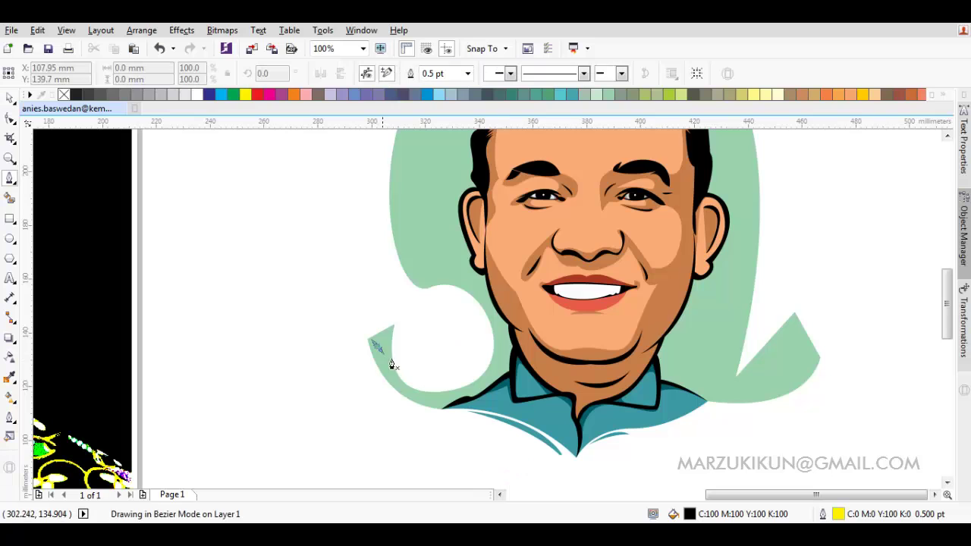
click(377, 347)
click(565, 307)
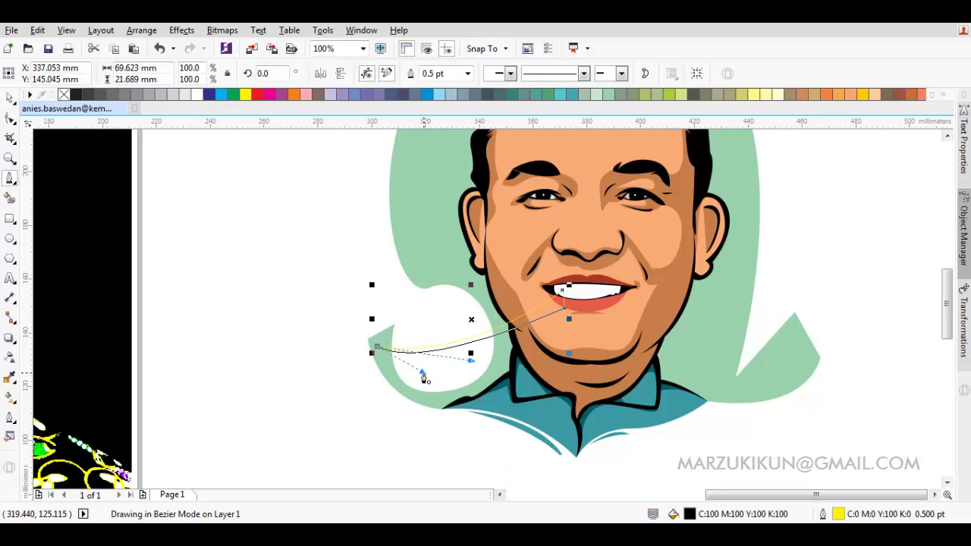
key(space)
key(Escape)
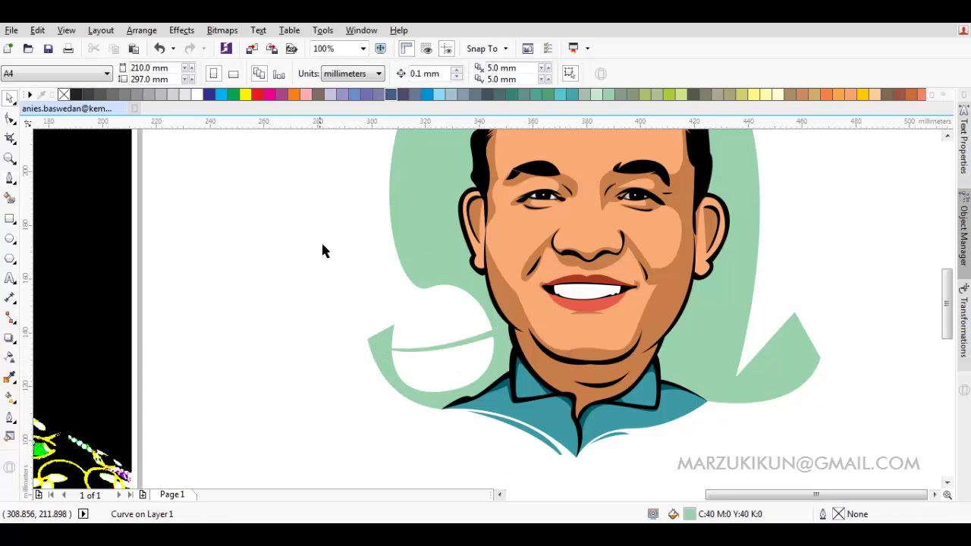
Step: Draw a crescent about 41 by 85 mm along the backdrop's upper right edge and weld it to the backdrop
scroll(348, 294, down, 1)
scroll(347, 294, up, 1)
key(F5)
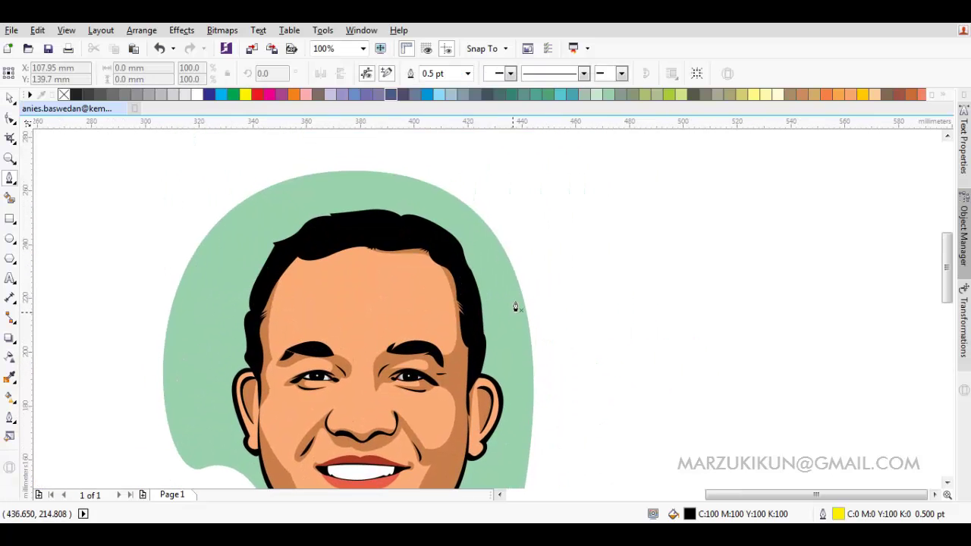
drag(627, 317, 626, 320)
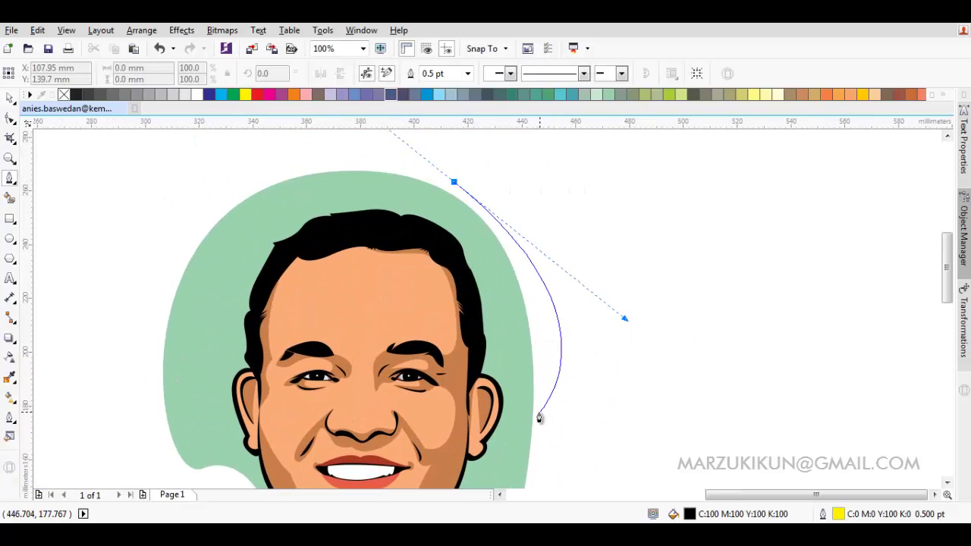
click(538, 414)
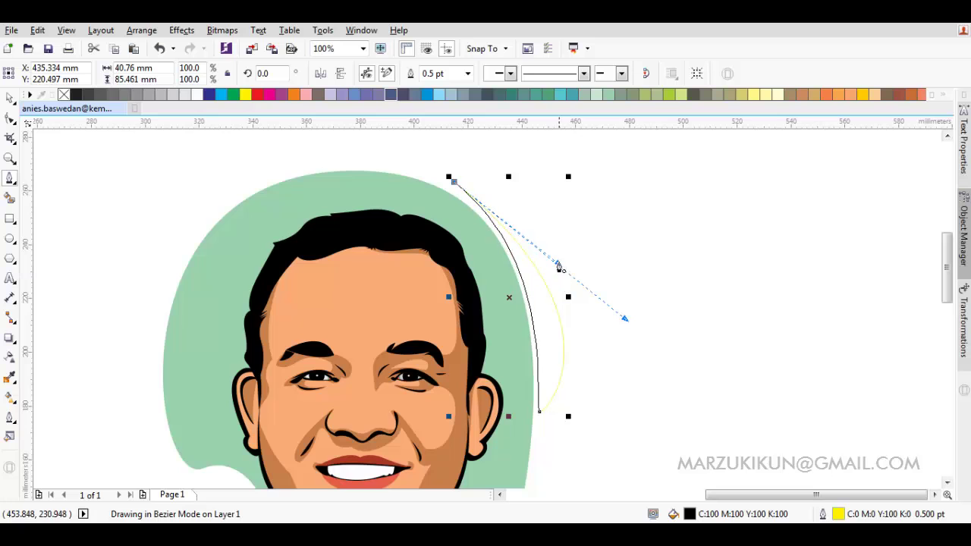
drag(551, 258, 551, 258)
key(space)
shift+click(406, 189)
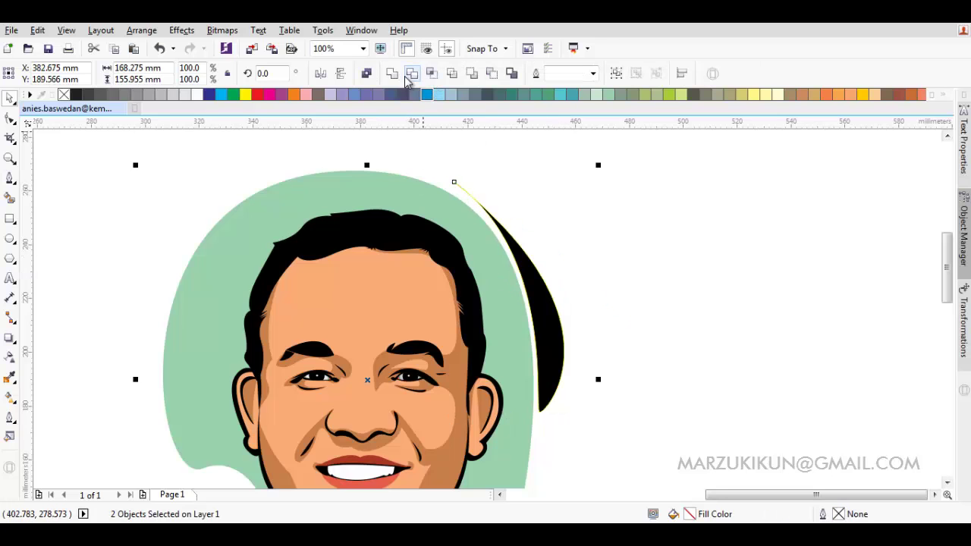
click(430, 73)
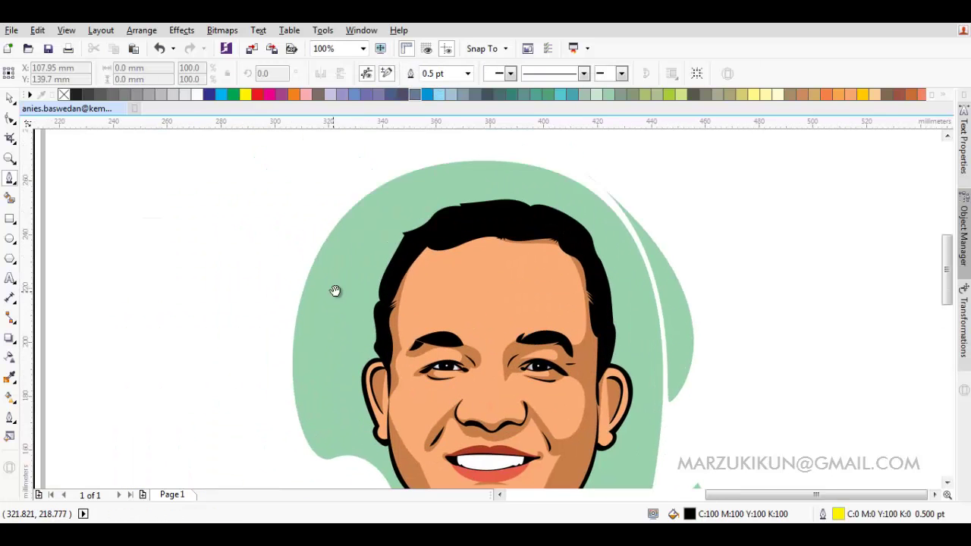
Step: Draw a crescent about 32 by 62 mm inside the backdrop's upper left edge and slim it by reshaping its curves
click(401, 199)
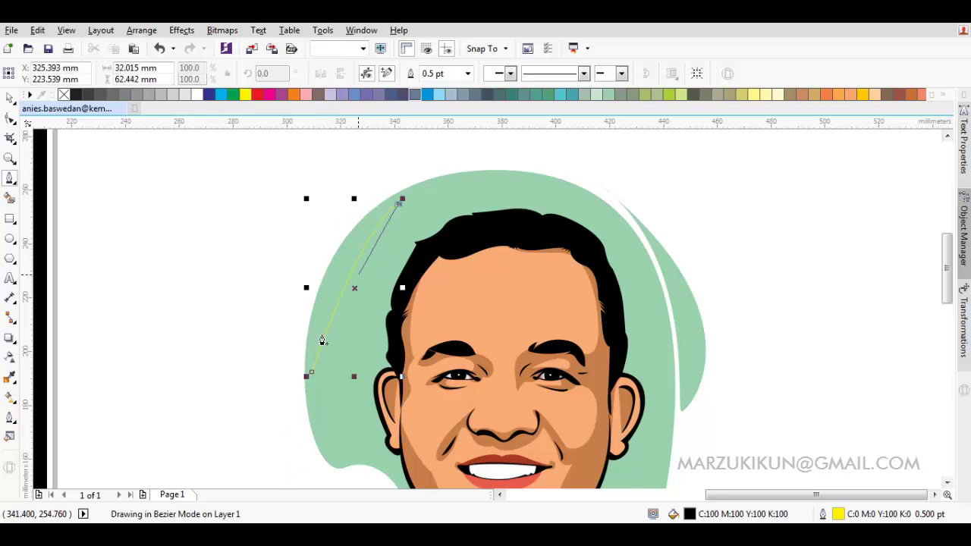
drag(309, 245, 310, 248)
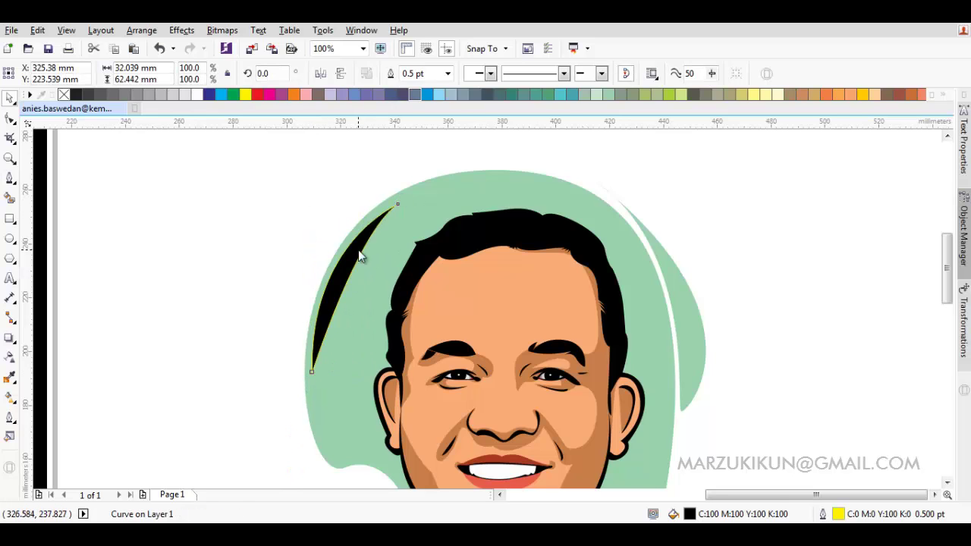
key(F10)
scroll(397, 217, up, 1)
drag(397, 219, 370, 250)
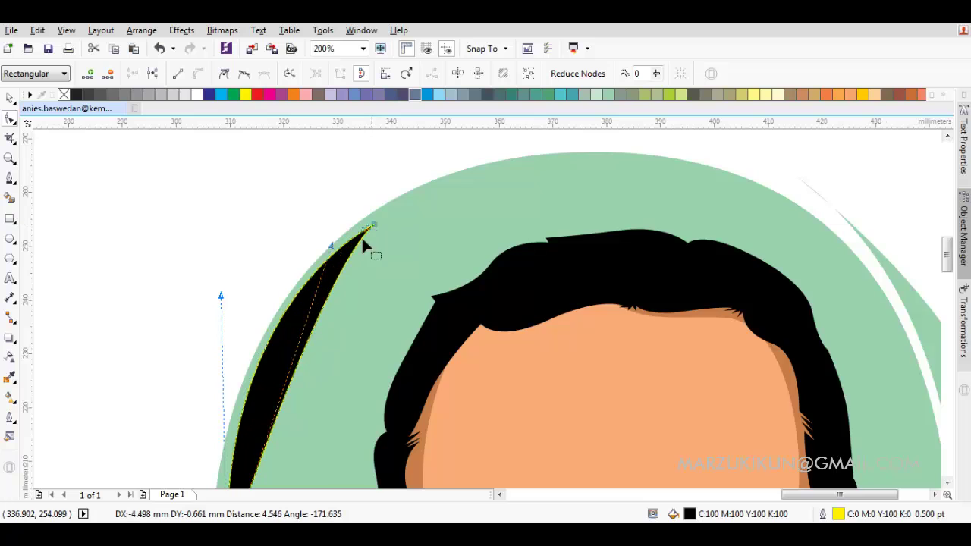
mouse_move(303, 242)
mouse_down()
mouse_move(241, 259)
mouse_move(228, 299)
mouse_move(314, 255)
mouse_up()
Step: Cut the slim crescent out of the backdrop's upper left side, leaving the backdrop selected for node editing
key(space)
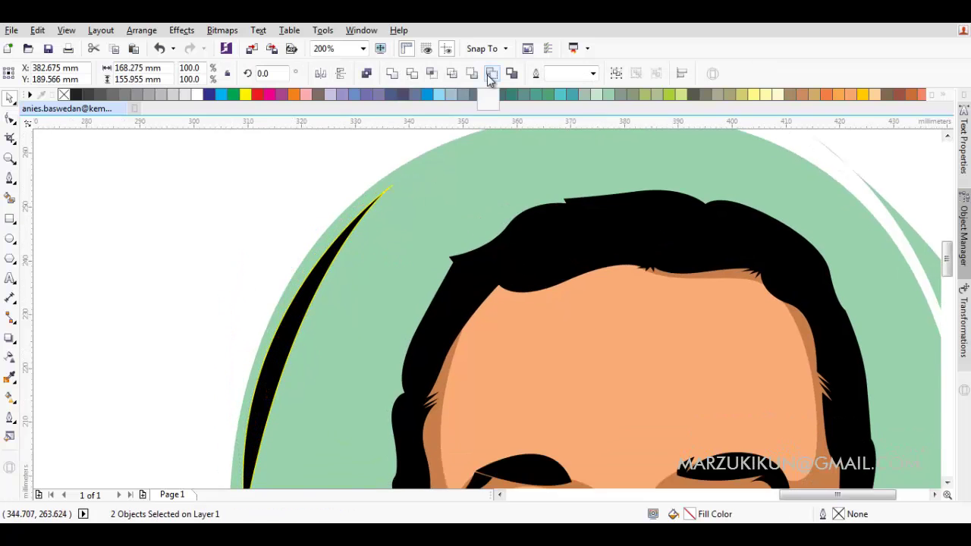
scroll(236, 273, down, 3)
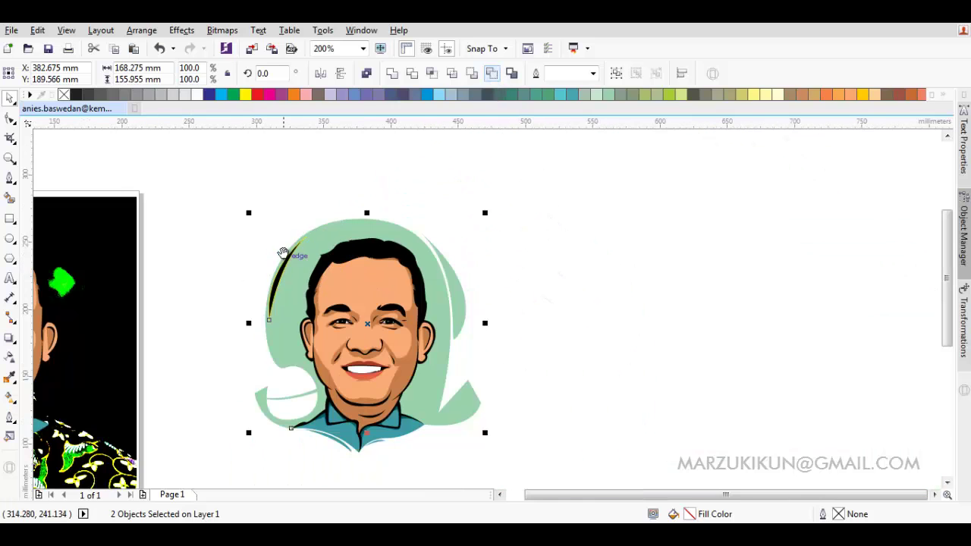
scroll(281, 253, up, 2)
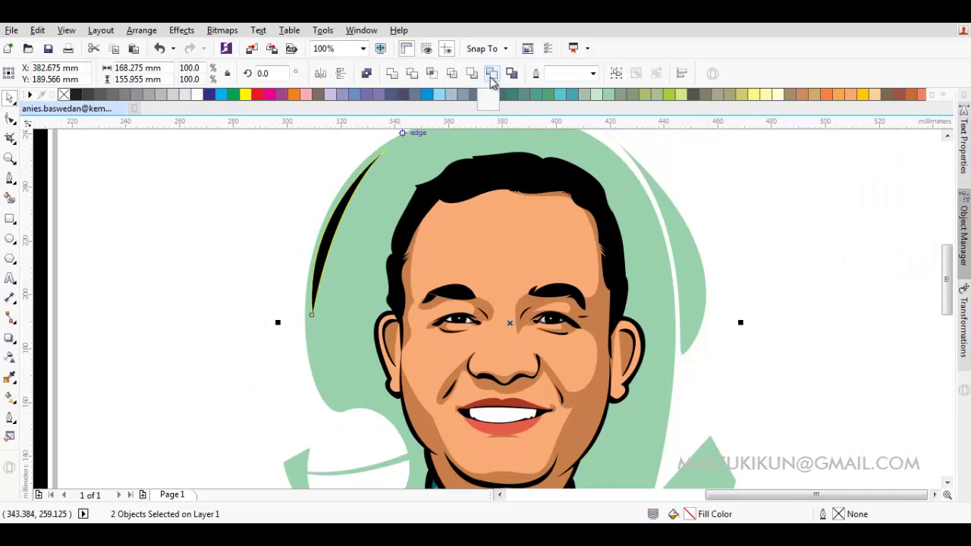
click(270, 267)
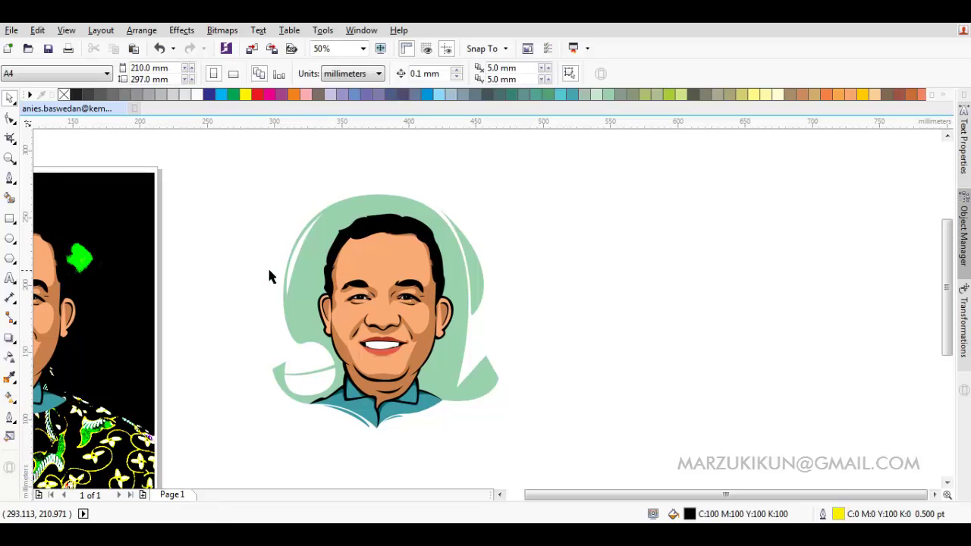
scroll(267, 265, up, 2)
click(297, 334)
key(F10)
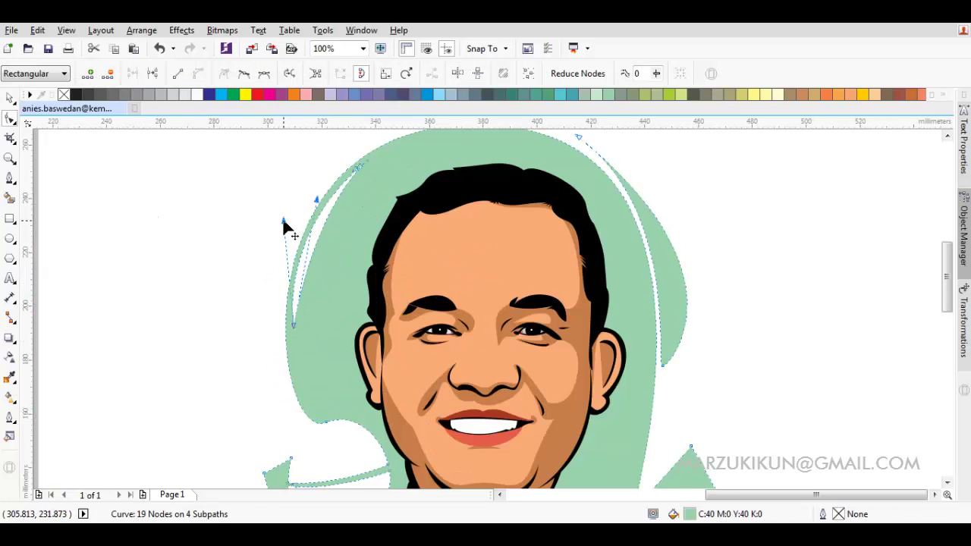
Step: Draw a rounded cap about 10.6 mm wide just above the left hook's slanted end and merge it into the backdrop
key(F5)
scroll(339, 336, up, 2)
click(334, 335)
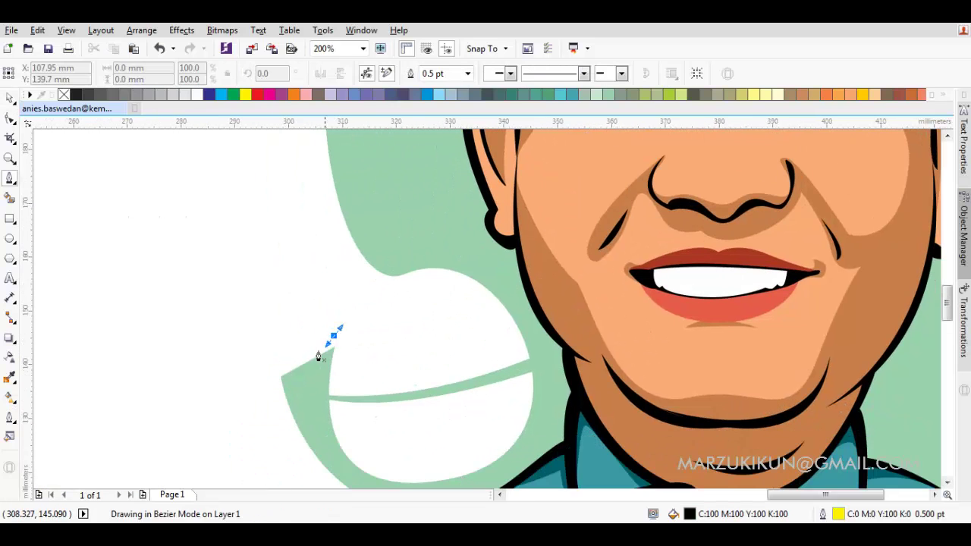
click(278, 372)
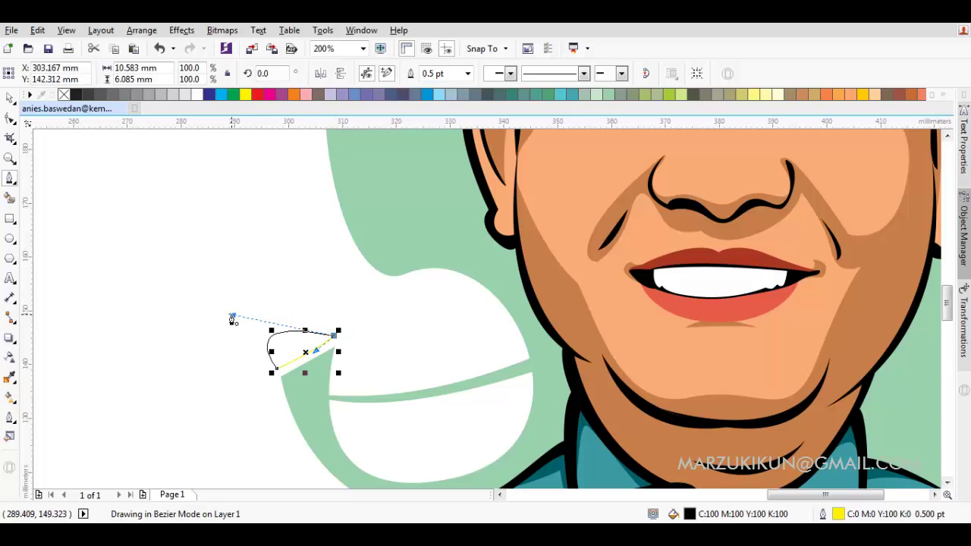
click(334, 334)
shift+click(395, 220)
key(ctrl+l)
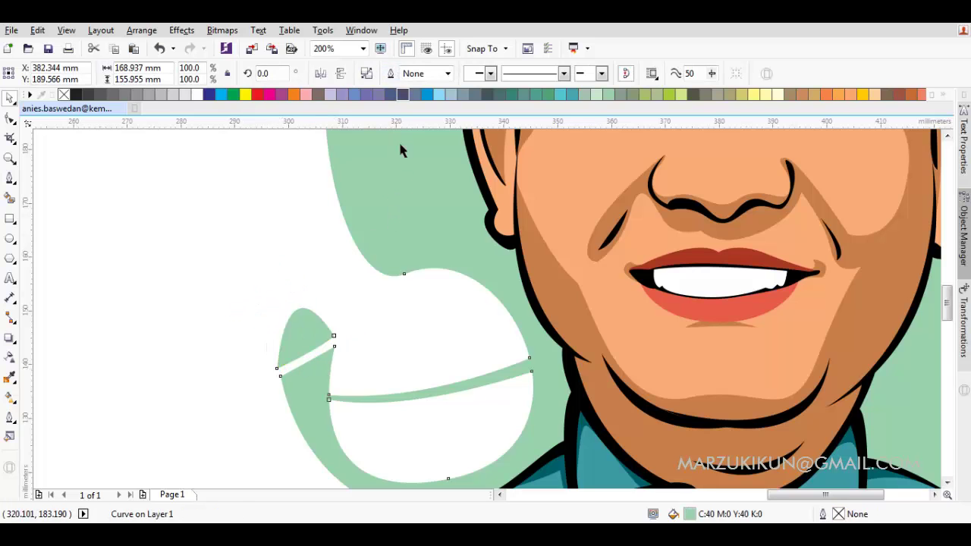
Step: Draw a curved tapering sliver about 9 by 19 mm above the peak of the backdrop's lower right piece and merge it into the backdrop
scroll(409, 289, down, 2)
scroll(410, 289, up, 2)
key(F5)
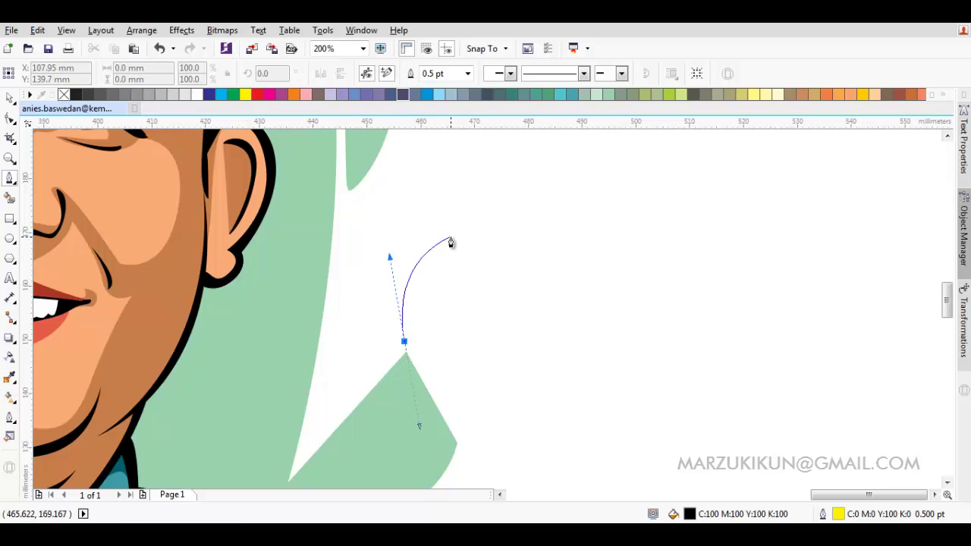
click(451, 240)
drag(388, 294, 357, 304)
shift+click(375, 167)
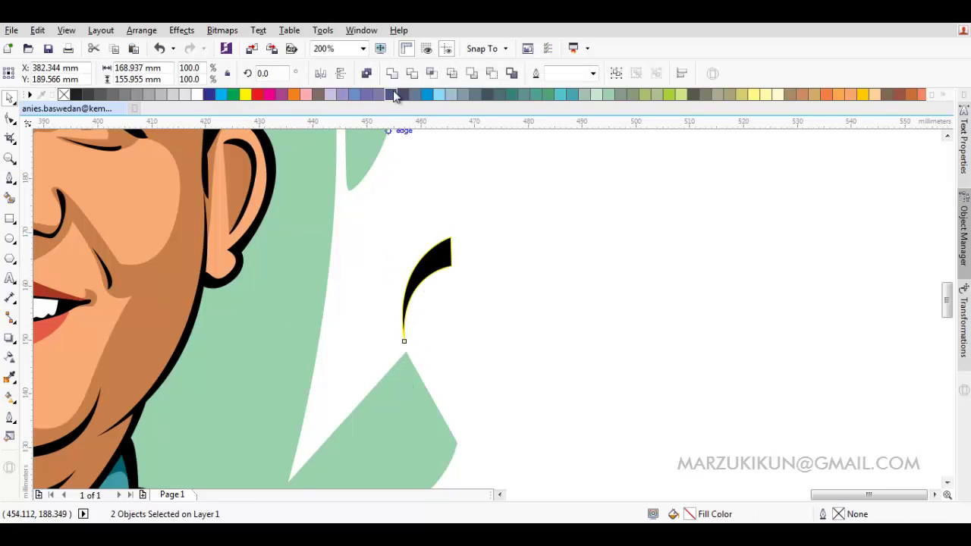
key(ctrl+l)
Step: Draw a closed shape over the neck and shirt, following the shoulders and collar at a small offset and closing below the shirt
scroll(444, 248, down, 2)
scroll(392, 326, up, 2)
key(F10)
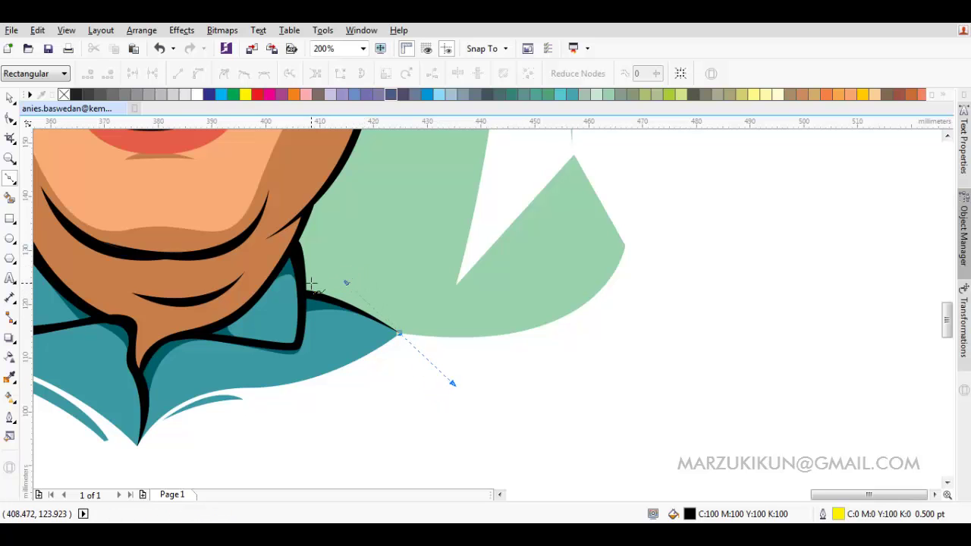
scroll(293, 254, up, 2)
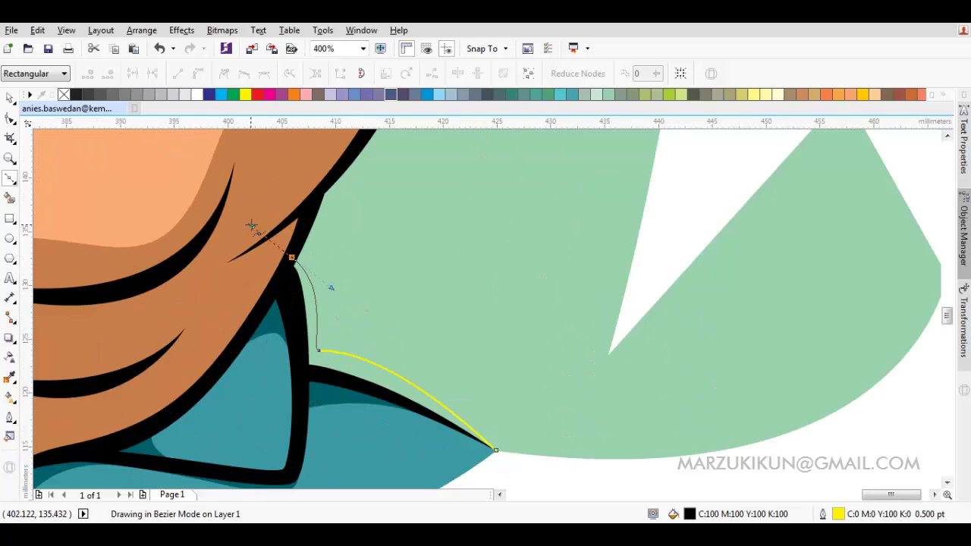
scroll(251, 225, down, 2)
drag(508, 222, 472, 293)
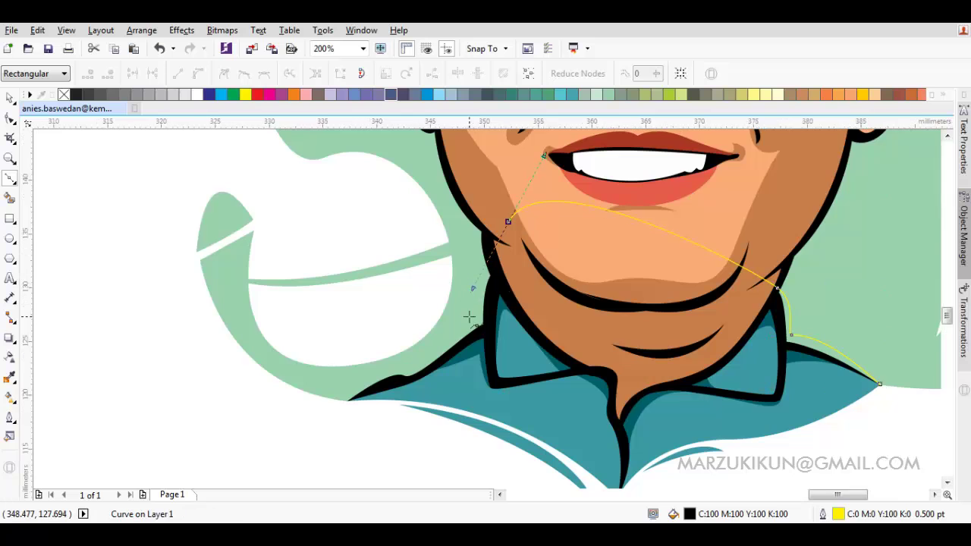
scroll(468, 316, up, 3)
scroll(470, 334, down, 1)
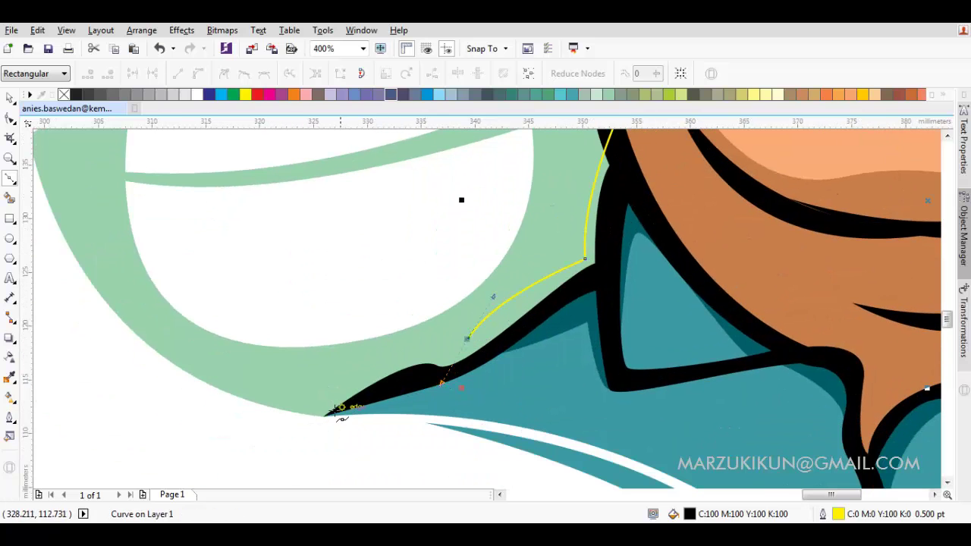
drag(326, 416, 268, 468)
scroll(254, 471, down, 4)
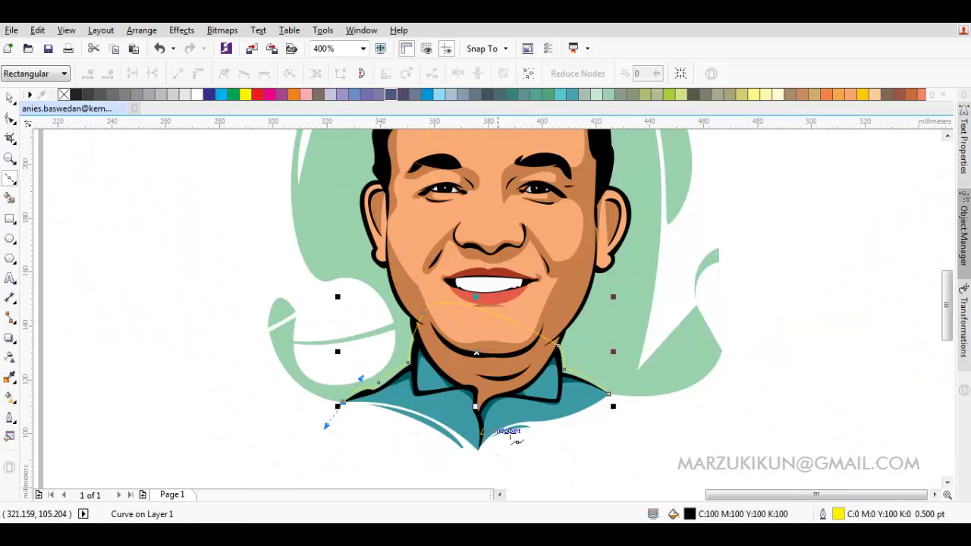
drag(581, 386, 639, 314)
click(632, 313)
key(space)
Step: Trim the backdrop with the black neck-and-shirt shape, and delete that cutting shape
shift+click(684, 297)
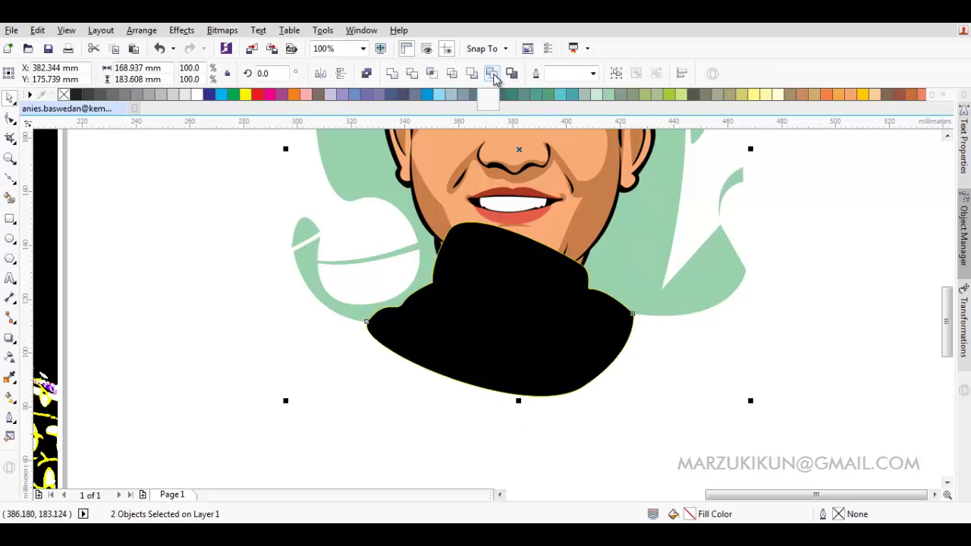
scroll(587, 284, down, 1)
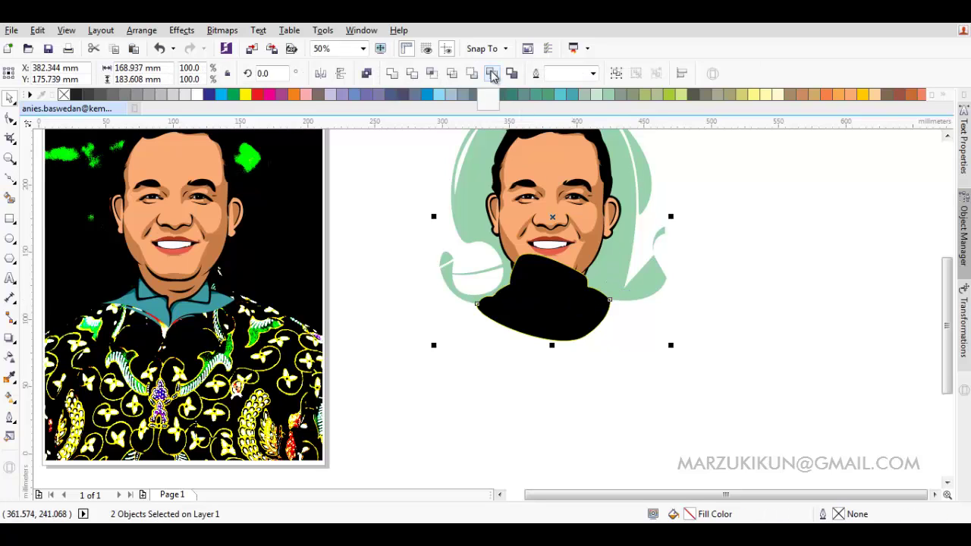
click(413, 74)
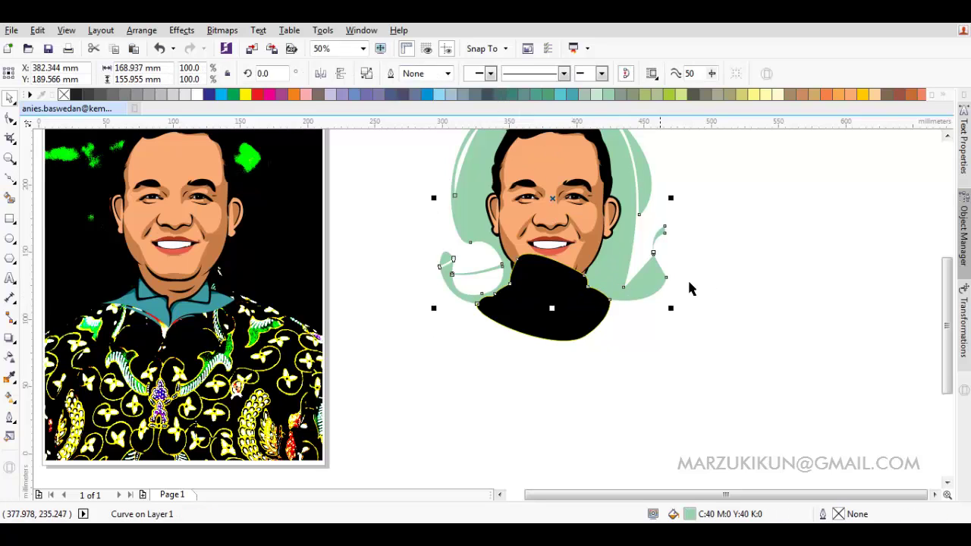
click(590, 309)
key(Delete)
Step: Reshape the gap beside the collar's left side by moving the backdrop's node there upward and slightly outward
scroll(602, 303, up, 1)
key(F10)
click(294, 316)
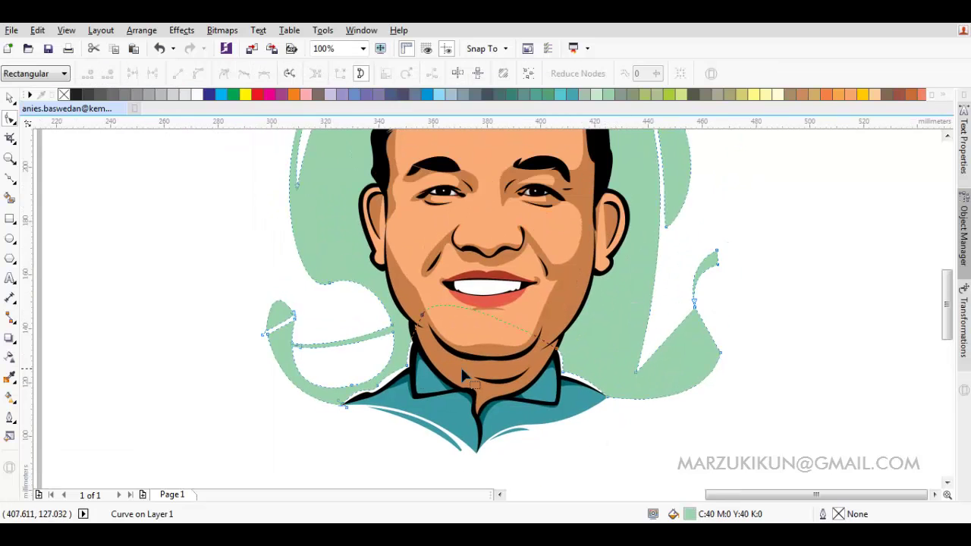
scroll(417, 310, up, 3)
drag(369, 354, 357, 308)
scroll(405, 258, down, 3)
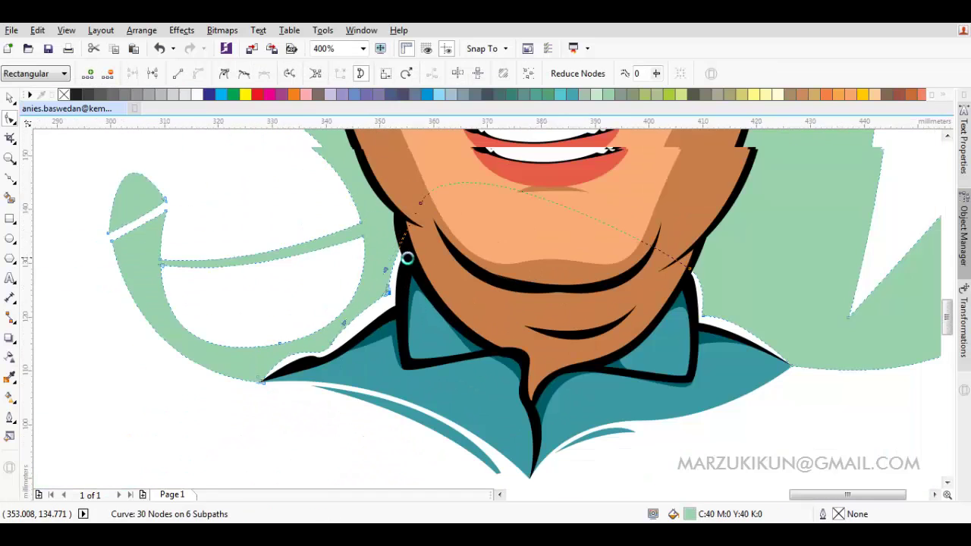
key(space)
key(Escape)
Step: Reshape the gap beside the collar's right side by moving the backdrop's corner node there upward and outward
key(F10)
click(544, 319)
scroll(545, 319, up, 1)
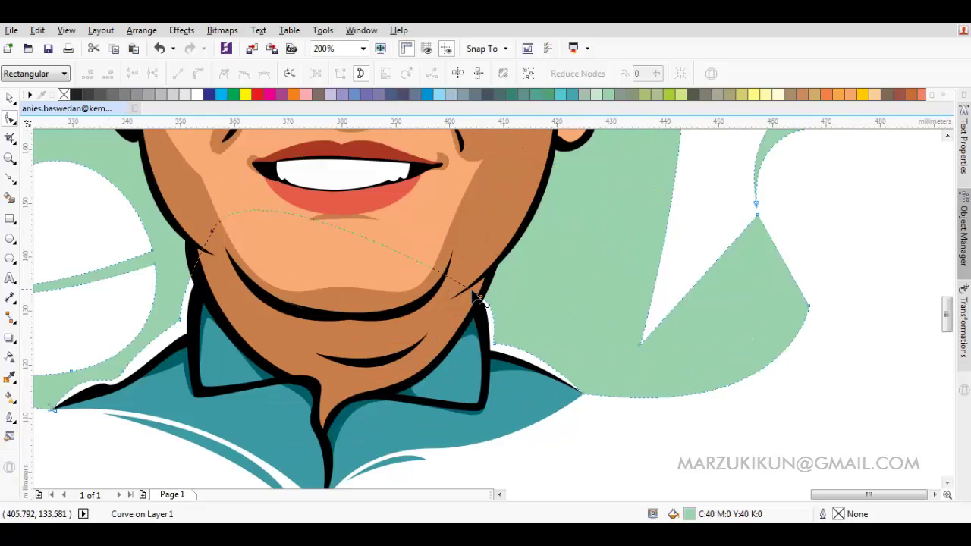
scroll(493, 355, up, 1)
drag(494, 341, 531, 311)
scroll(642, 368, down, 2)
key(space)
key(Escape)
Step: Draw a tapering sliver about 29 by 10 mm just outside the backdrop's upper left edge and merge it into the backdrop
scroll(726, 437, down, 2)
scroll(707, 327, up, 4)
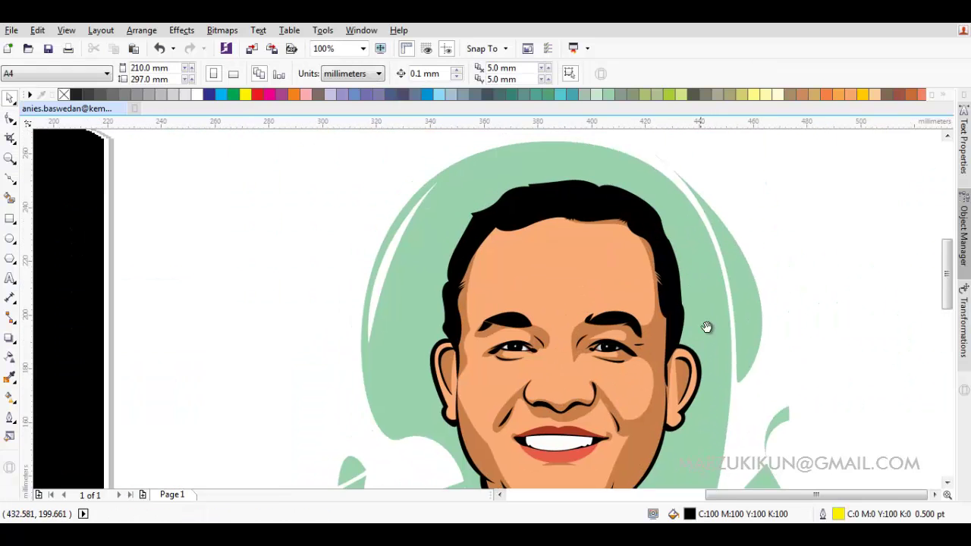
scroll(542, 249, up, 1)
key(F5)
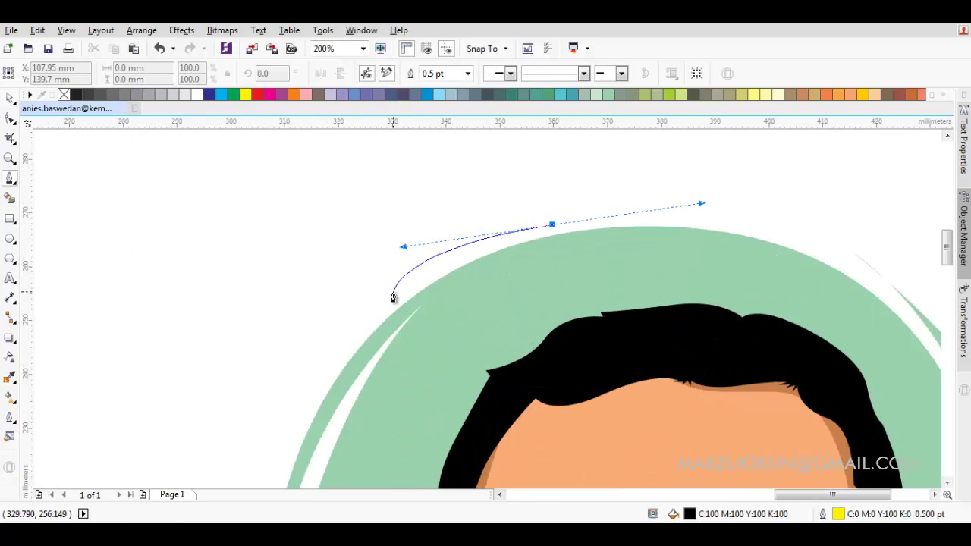
click(393, 278)
click(410, 278)
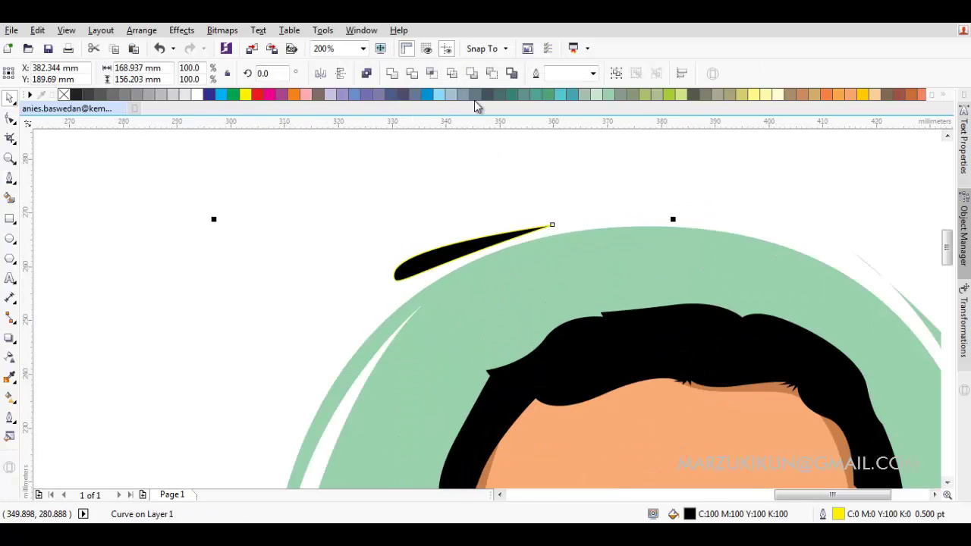
shift+click(407, 270)
key(ctrl+l)
Step: Adjust the blunt left end of the upper sliver by moving its node upward
key(F10)
click(395, 277)
drag(395, 277, 392, 254)
key(space)
key(Escape)
Step: Draw a curved wedge about 11.5 by 5 mm just above the thin strip inside the backdrop's left hook
scroll(379, 259, down, 5)
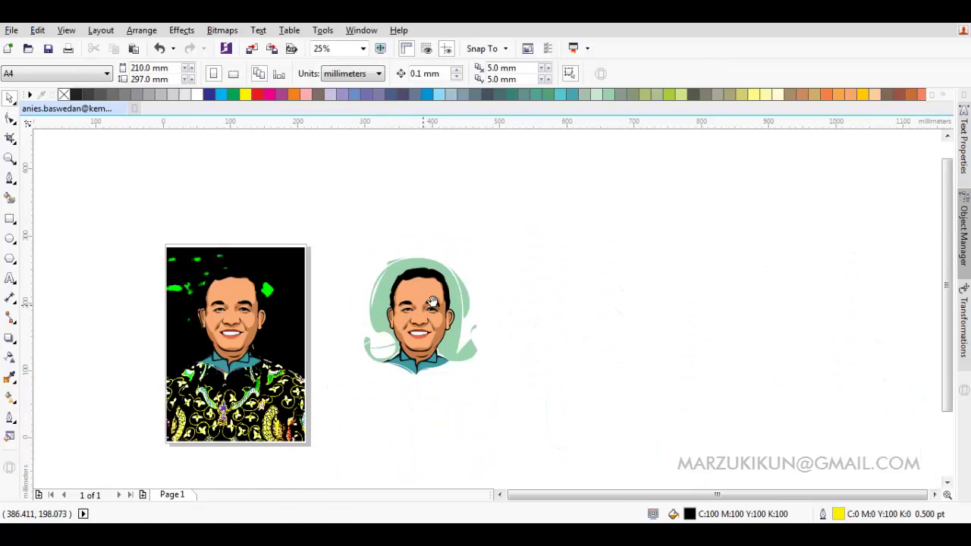
scroll(463, 307, up, 6)
scroll(440, 326, up, 2)
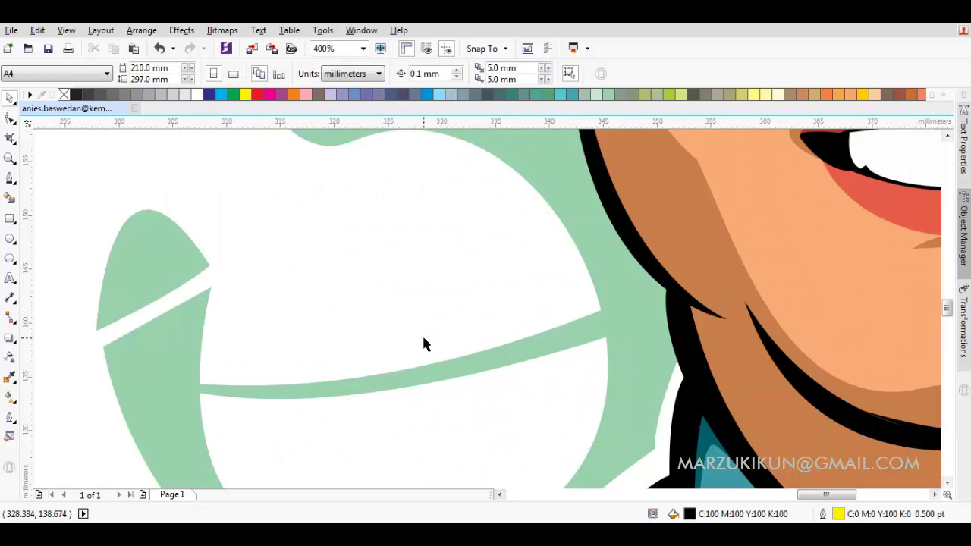
key(F5)
drag(388, 351, 448, 348)
drag(513, 323, 390, 349)
drag(450, 354, 452, 355)
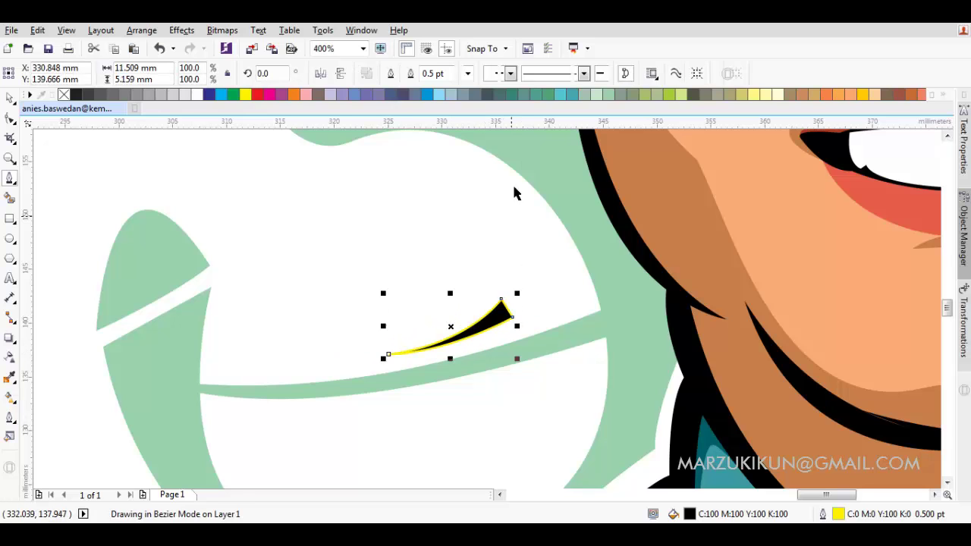
Step: Weld the small curved wedge to the backdrop, undoing and repeating the weld, and clear the selection
key(space)
click(393, 73)
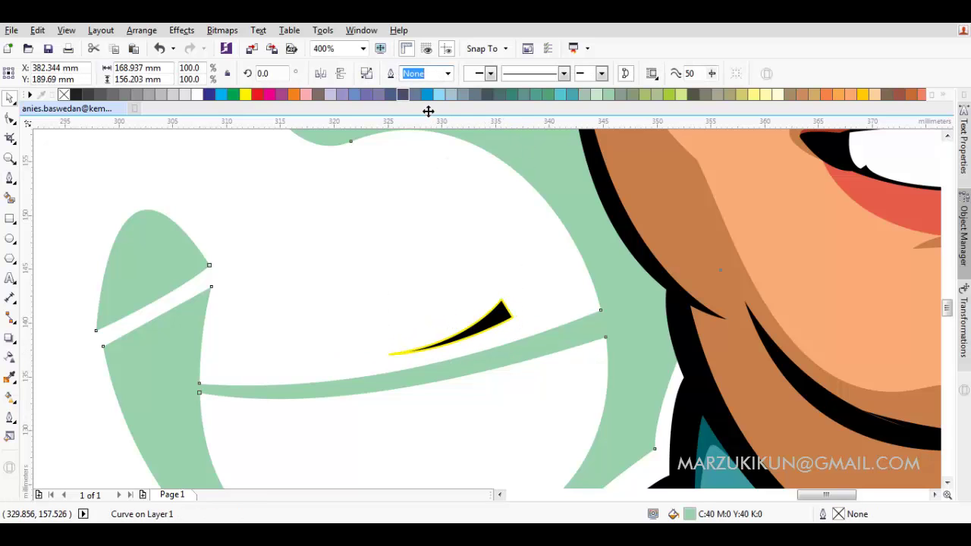
key(ctrl+z)
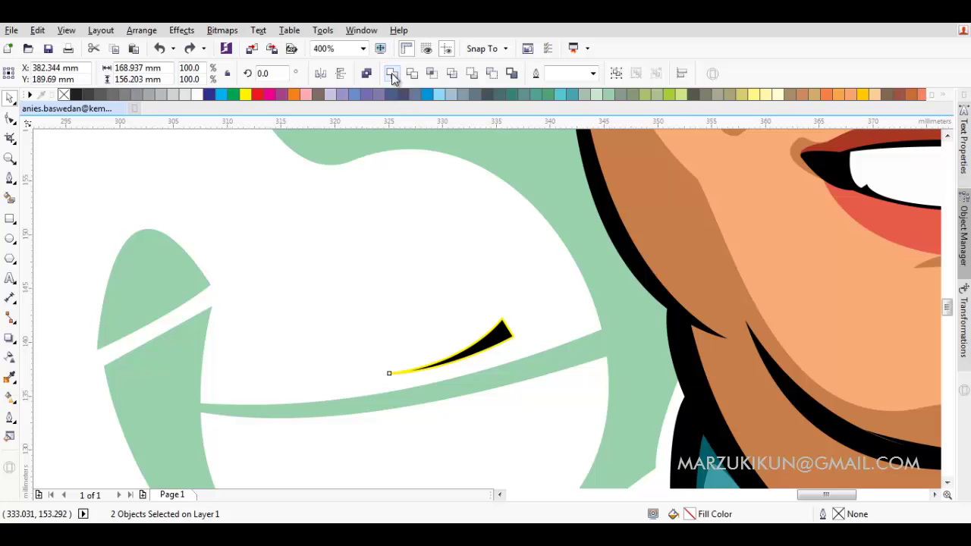
click(393, 76)
click(455, 243)
Step: Draw a small curved piece about 5 by 3.5 mm beside the backdrop's lower right corner and weld it to the backdrop
scroll(652, 421, down, 5)
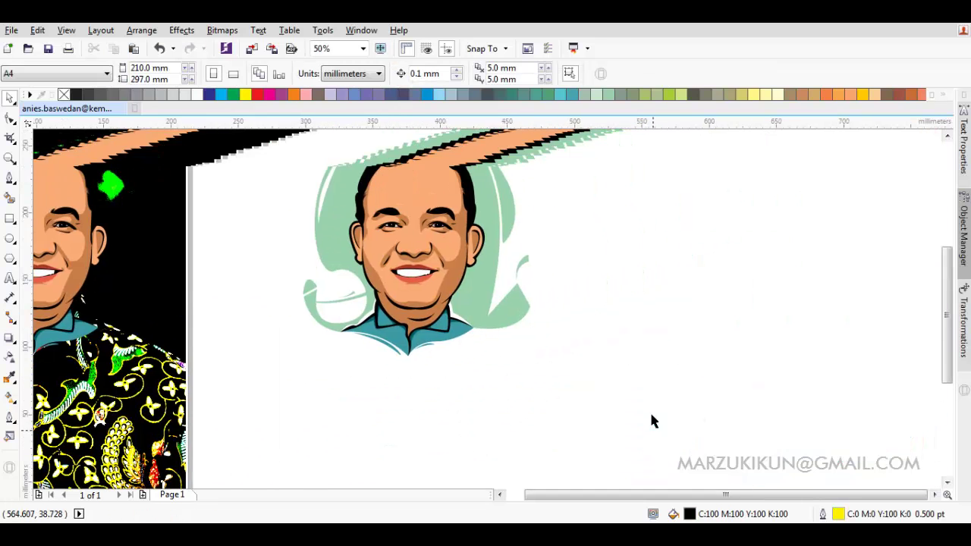
scroll(636, 349, up, 5)
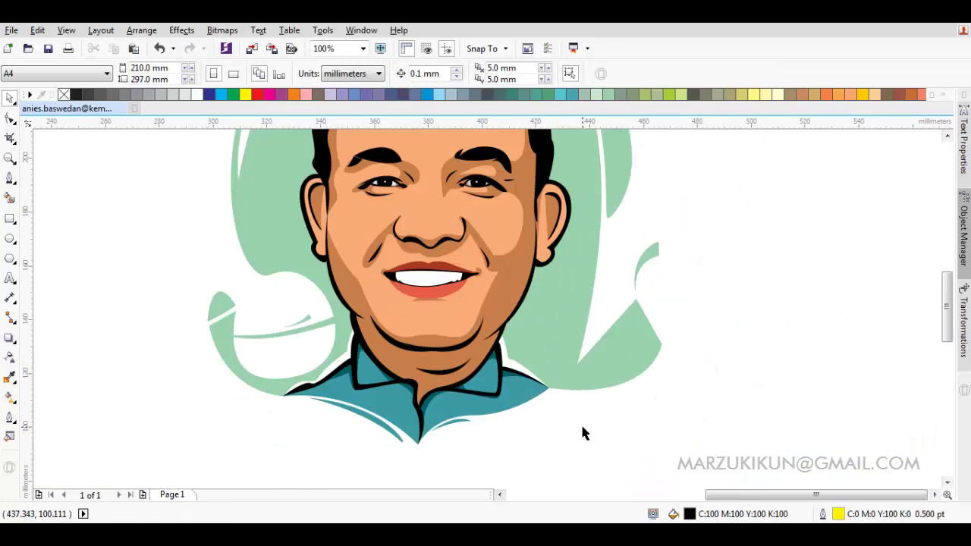
key(F5)
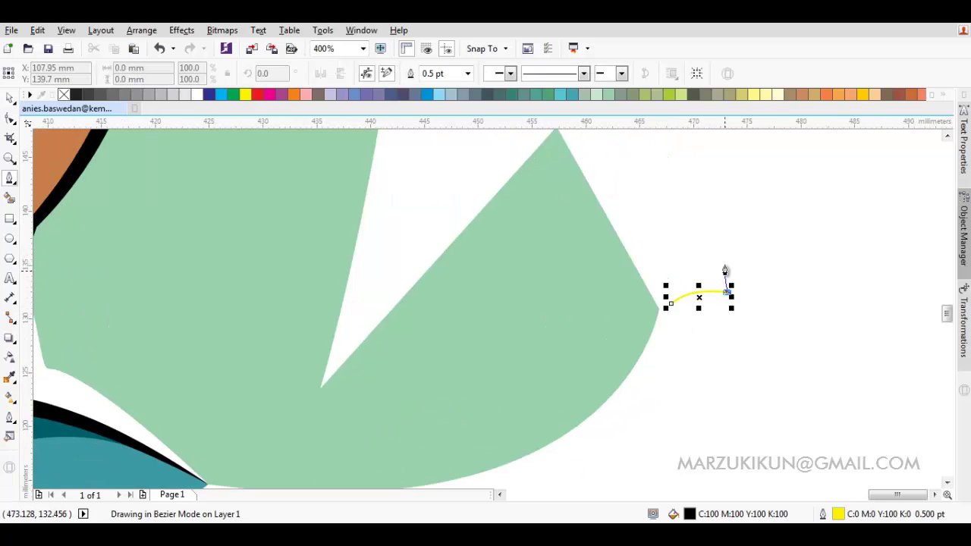
click(727, 264)
click(671, 303)
key(space)
shift+click(459, 189)
click(393, 76)
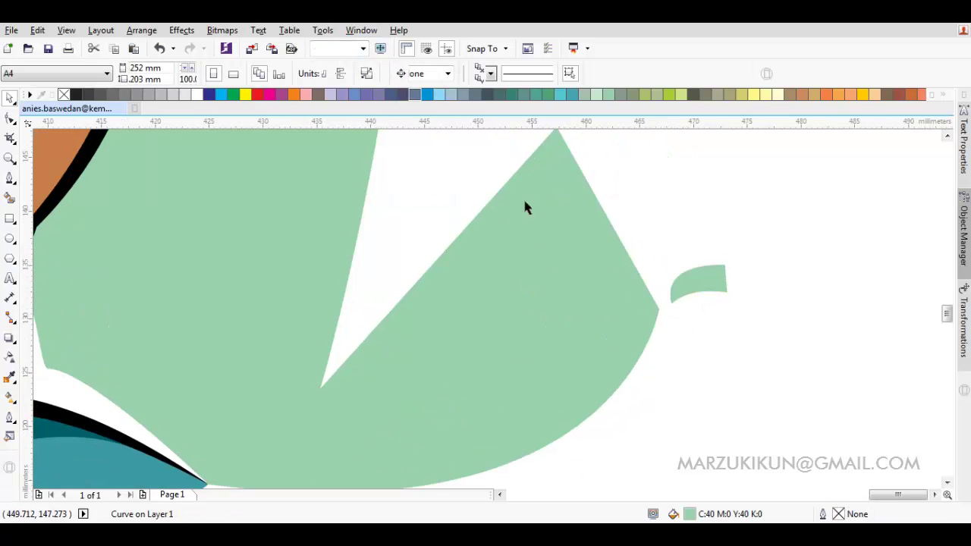
Step: Draw a curved wedge about 10 by 8.5 mm flaring outward from the backdrop's lower left edge and weld it to the backdrop
key(F5)
scroll(527, 209, down, 3)
scroll(295, 414, up, 2)
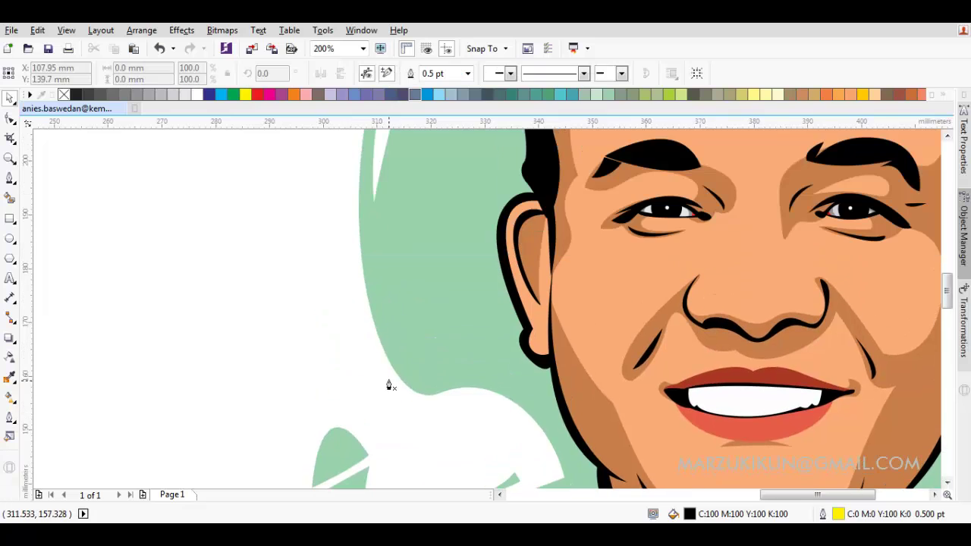
click(335, 334)
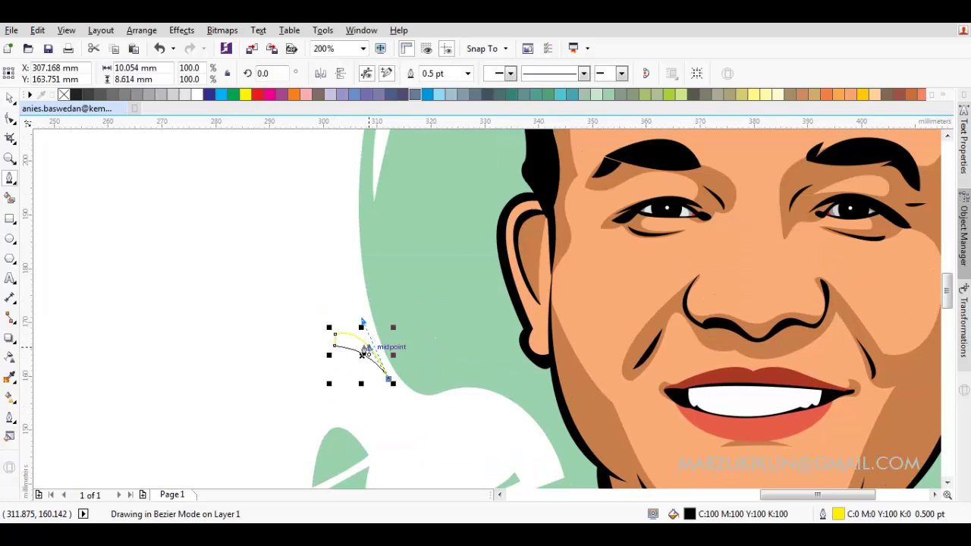
click(363, 353)
key(space)
shift+click(431, 286)
click(392, 76)
Step: Select the portrait copy together with its green backdrop and group them
scroll(459, 226, down, 3)
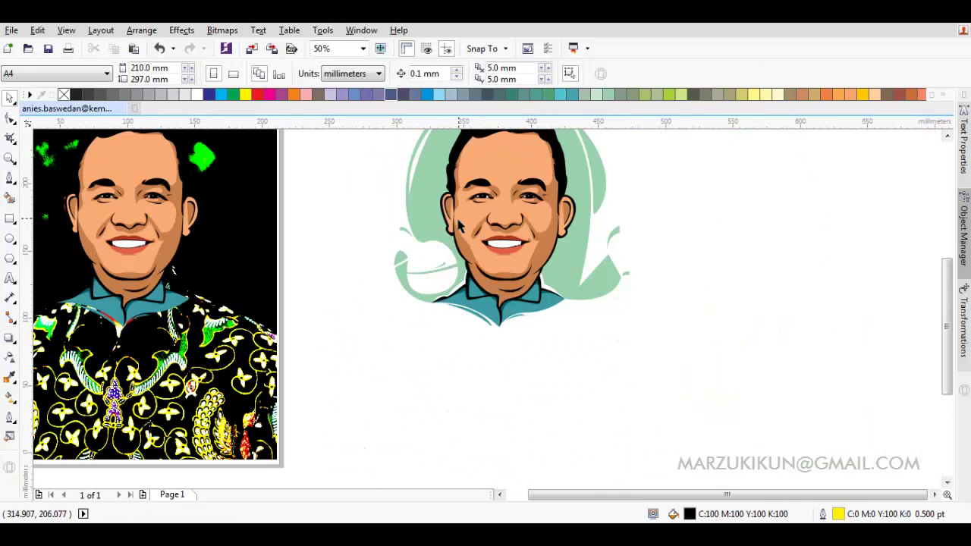
scroll(618, 457, up, 2)
drag(265, 193, 278, 170)
right_click(414, 205)
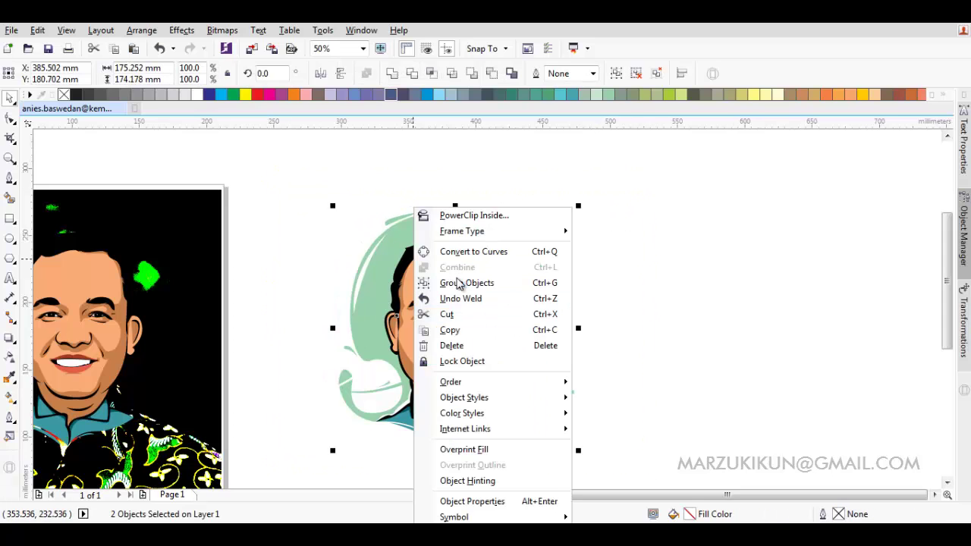
click(459, 281)
Step: Create a page-sized 210 x 297 mm rectangle and place it on the empty area beside the grouped artwork
scroll(243, 196, right, 3)
scroll(243, 195, down, 4)
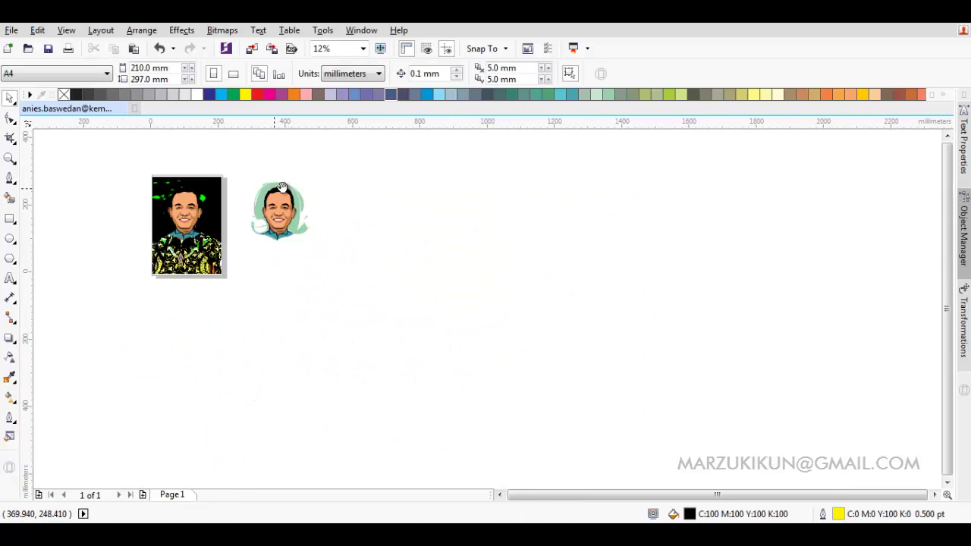
click(11, 218)
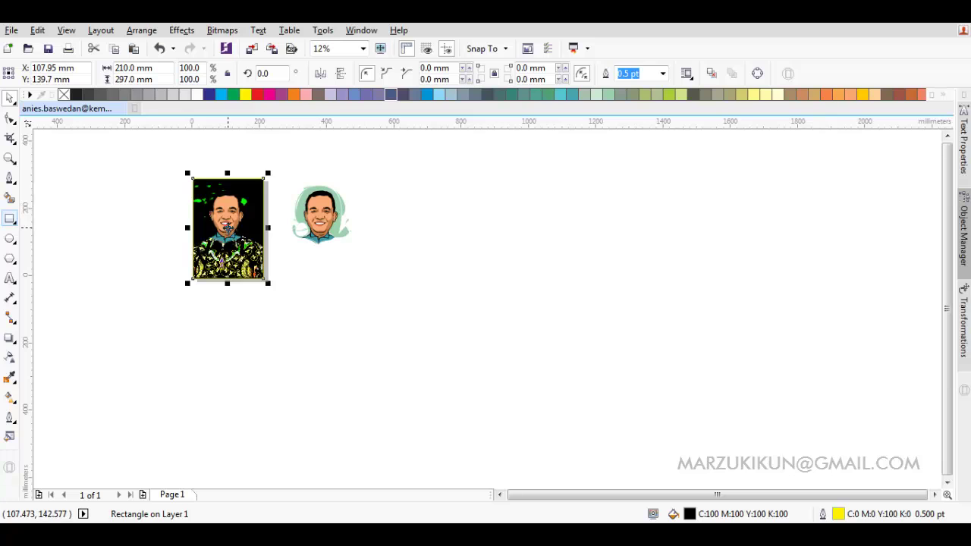
scroll(412, 237, up, 2)
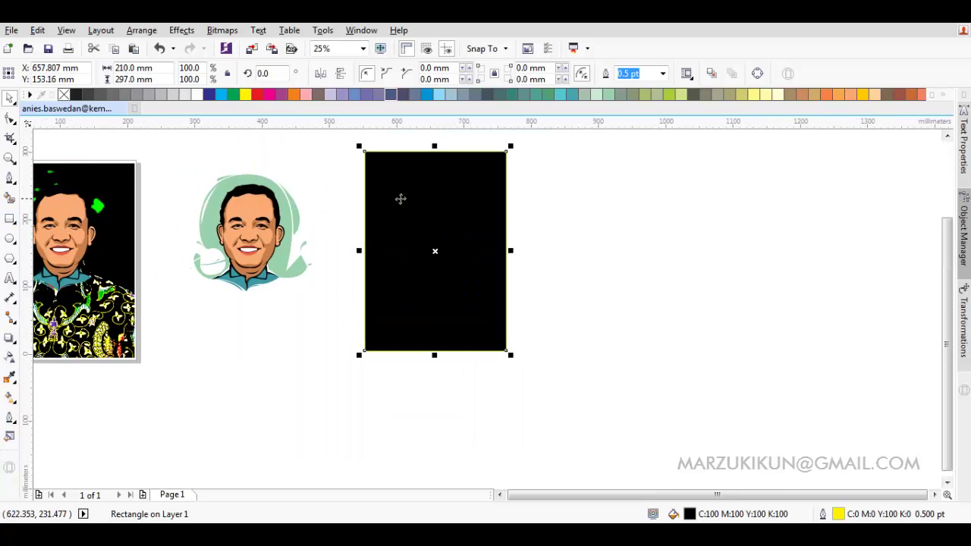
Step: Rotate the rectangle by 90 degrees and replace its black fill with only a blue outline
text(90)
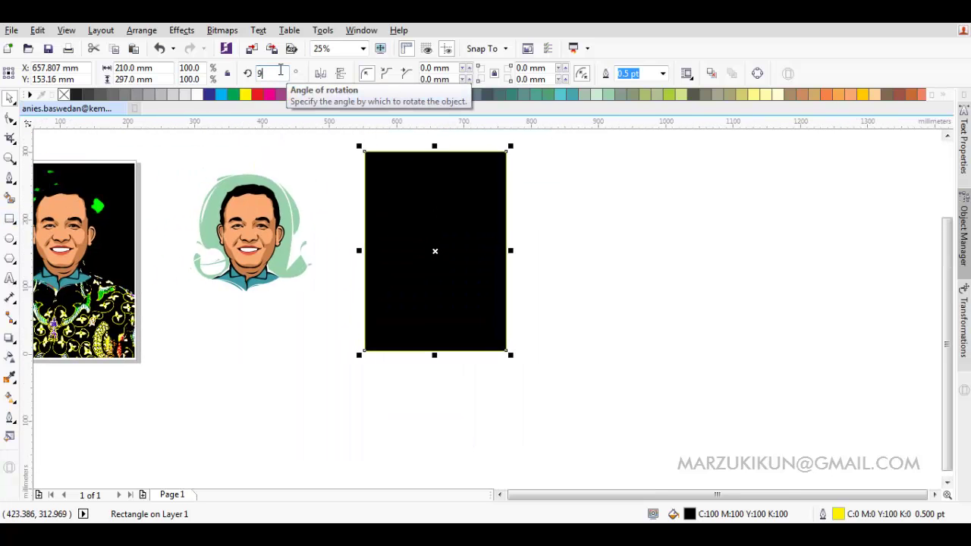
key(Return)
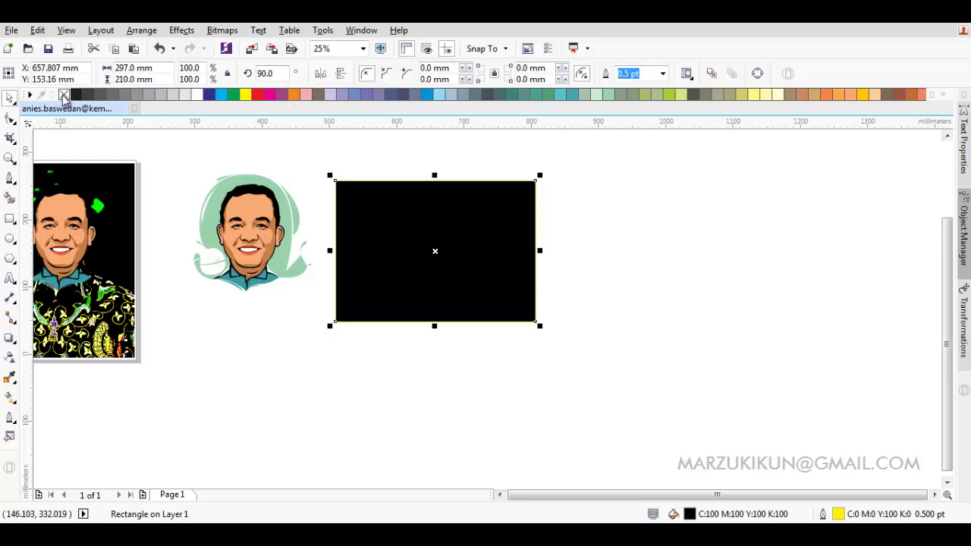
click(208, 94)
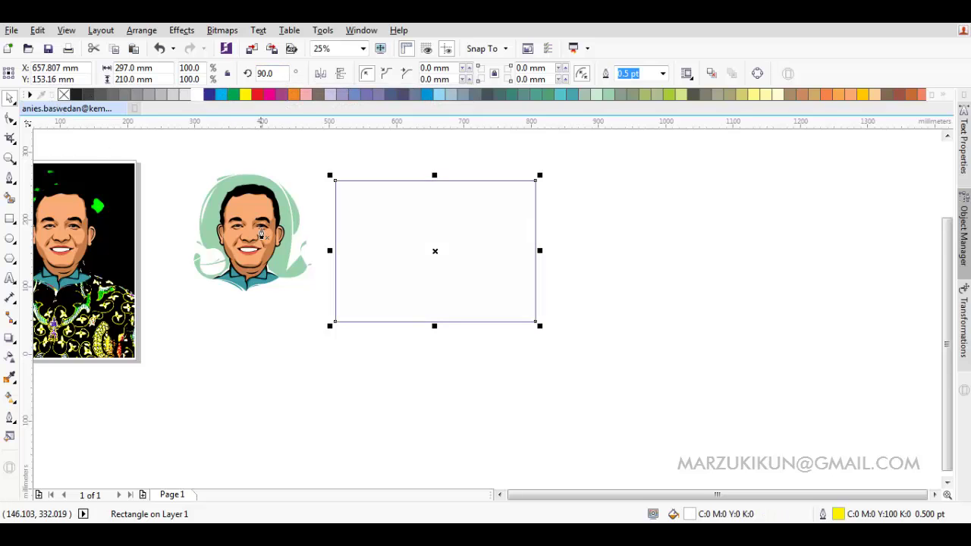
Step: PowerClip the grouped artwork inside the landscape rectangle and enlarge it there to nearly fill the rectangle's height
key(Escape)
click(258, 220)
right_click(253, 220)
click(295, 251)
click(357, 195)
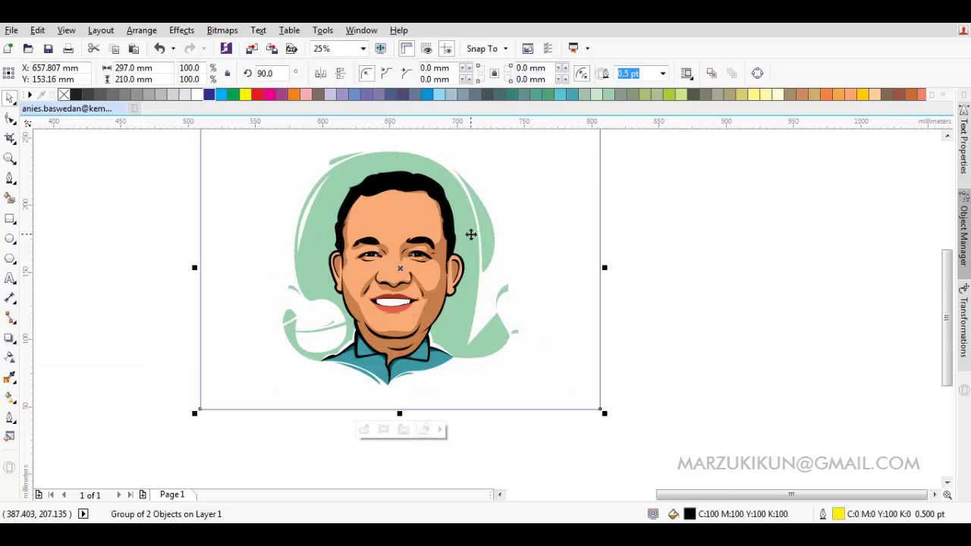
drag(524, 392, 559, 408)
ctrl+click(650, 386)
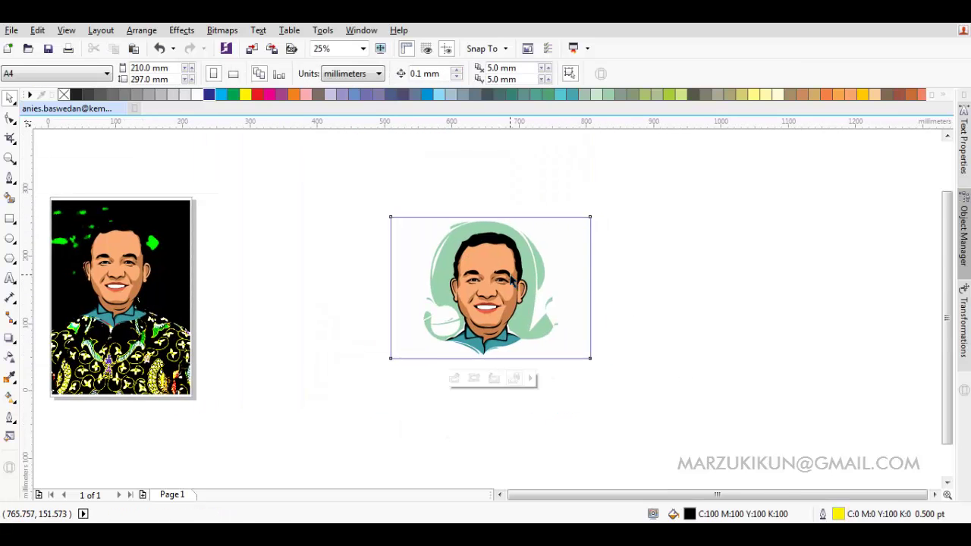
Step: Fill the PowerClip rectangle with white, remove its outline and clear the selection
click(513, 281)
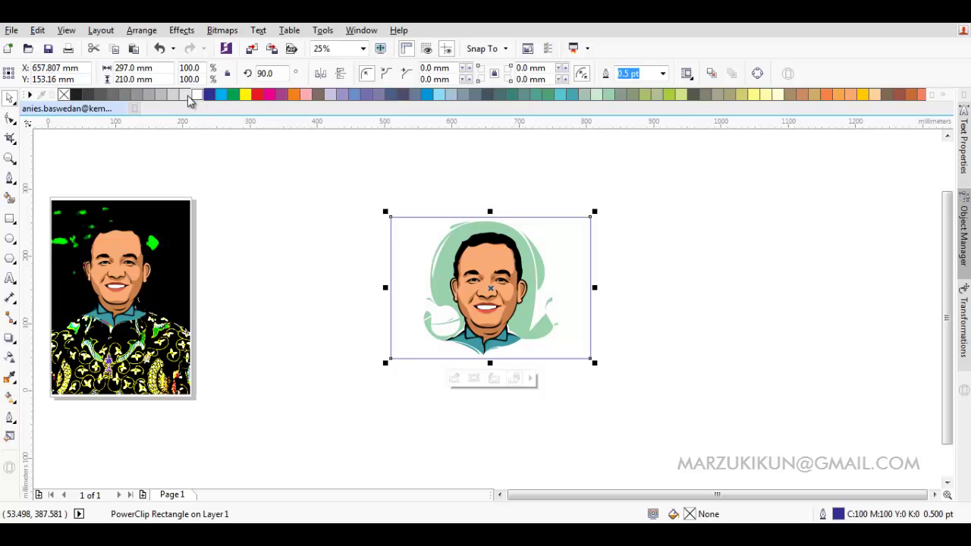
click(195, 95)
right_click(63, 95)
click(368, 259)
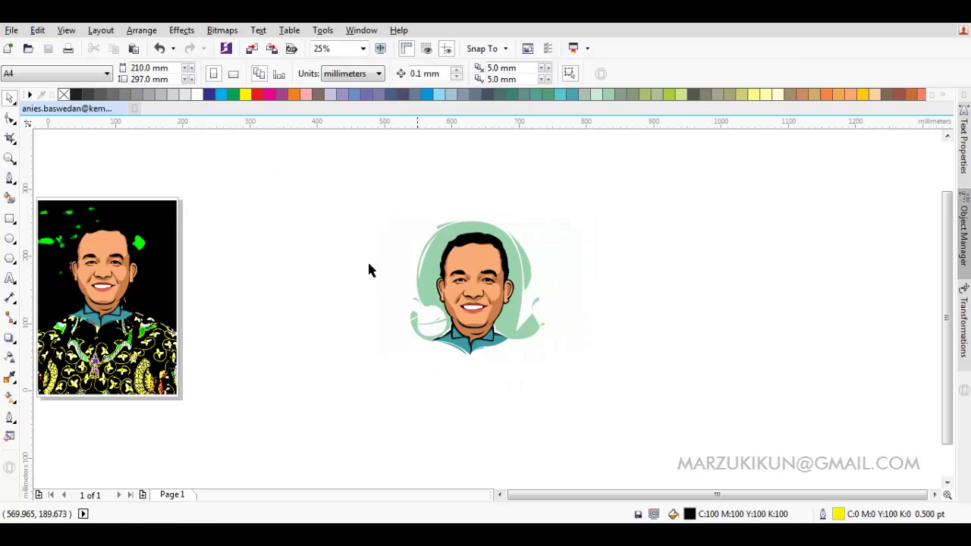